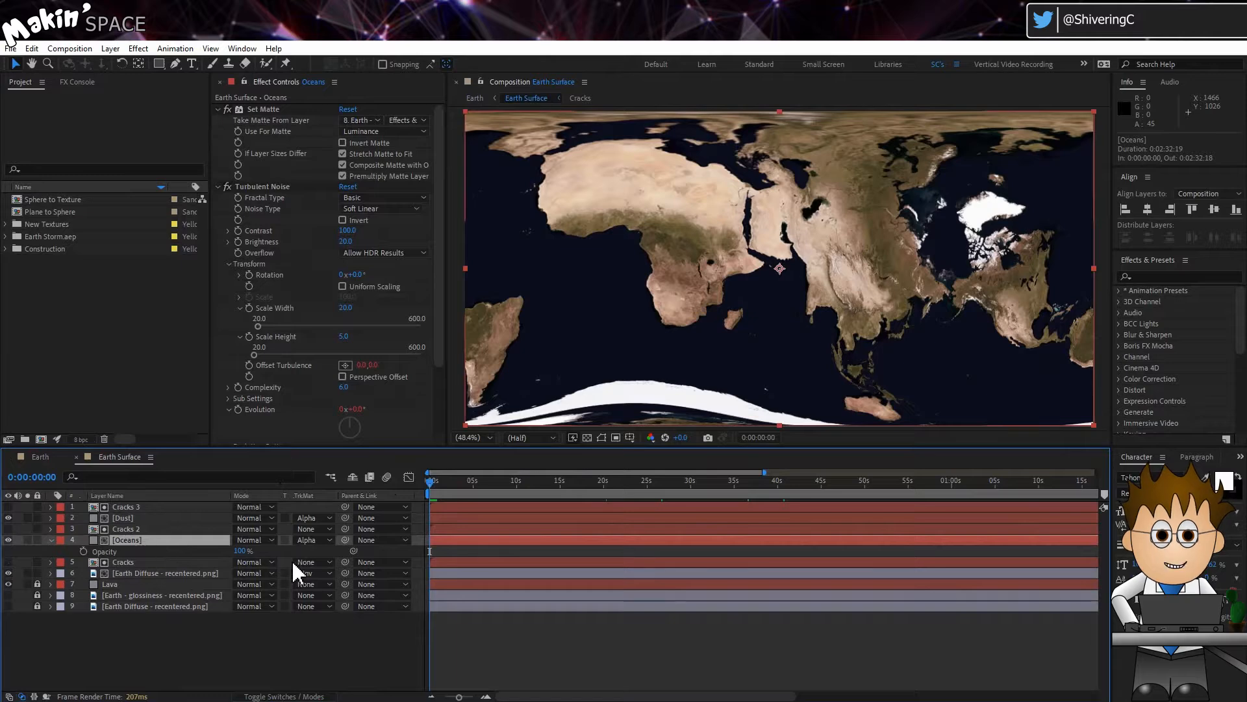
# - Keyframe the Oceans layer's Opacity at 100% at 0:00:14:21 and 0% at 0:00:25:00
pyautogui.click(559, 481)
pyautogui.click(83, 550)
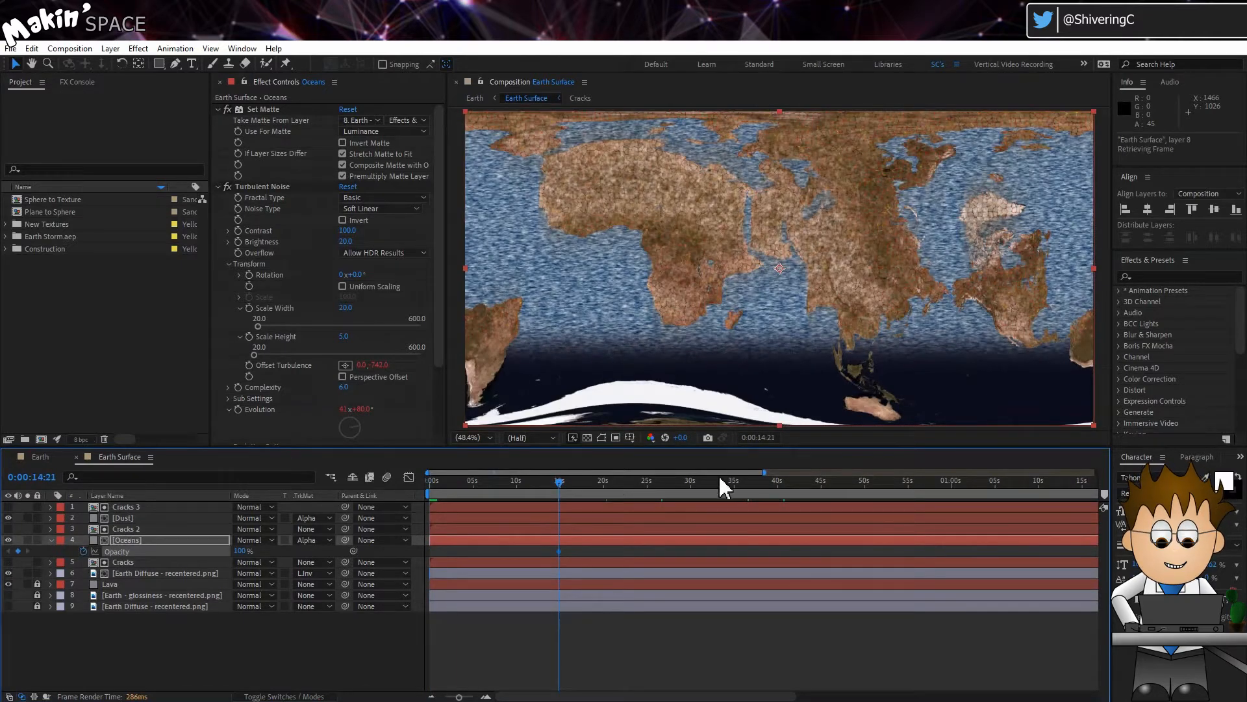
pyautogui.moveTo(685, 484); pyautogui.dragTo(646, 490)
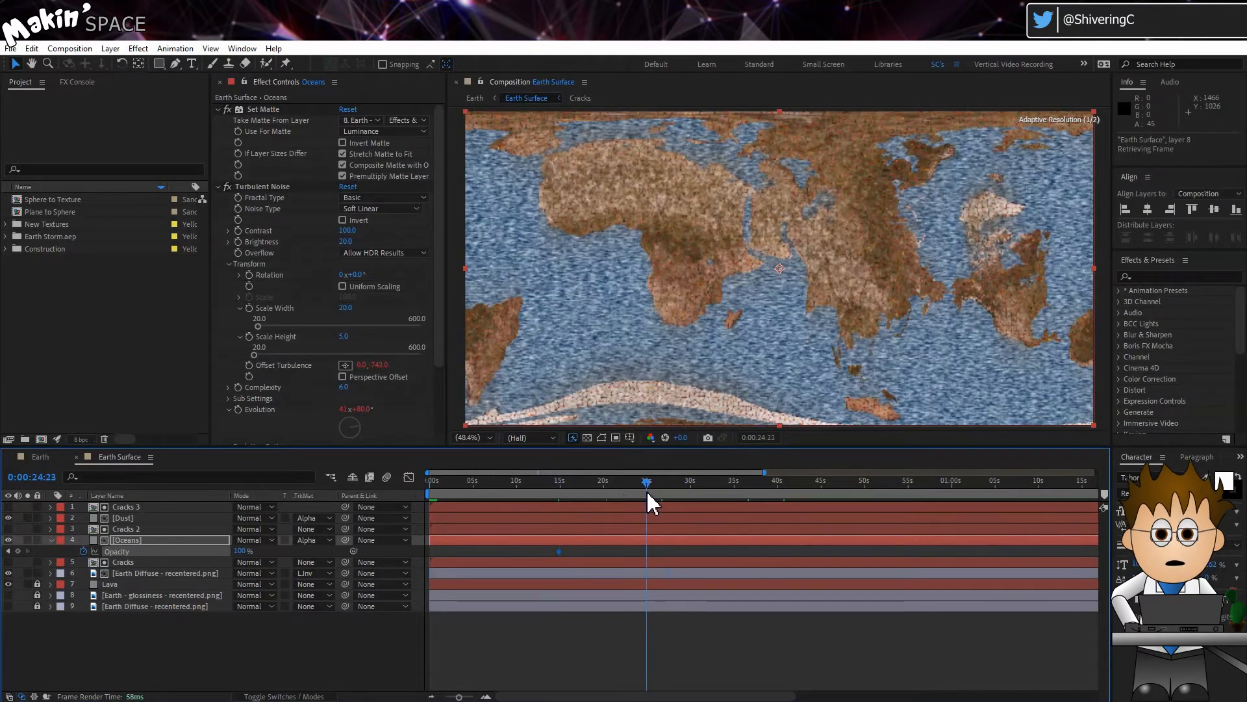
pyautogui.click(242, 552)
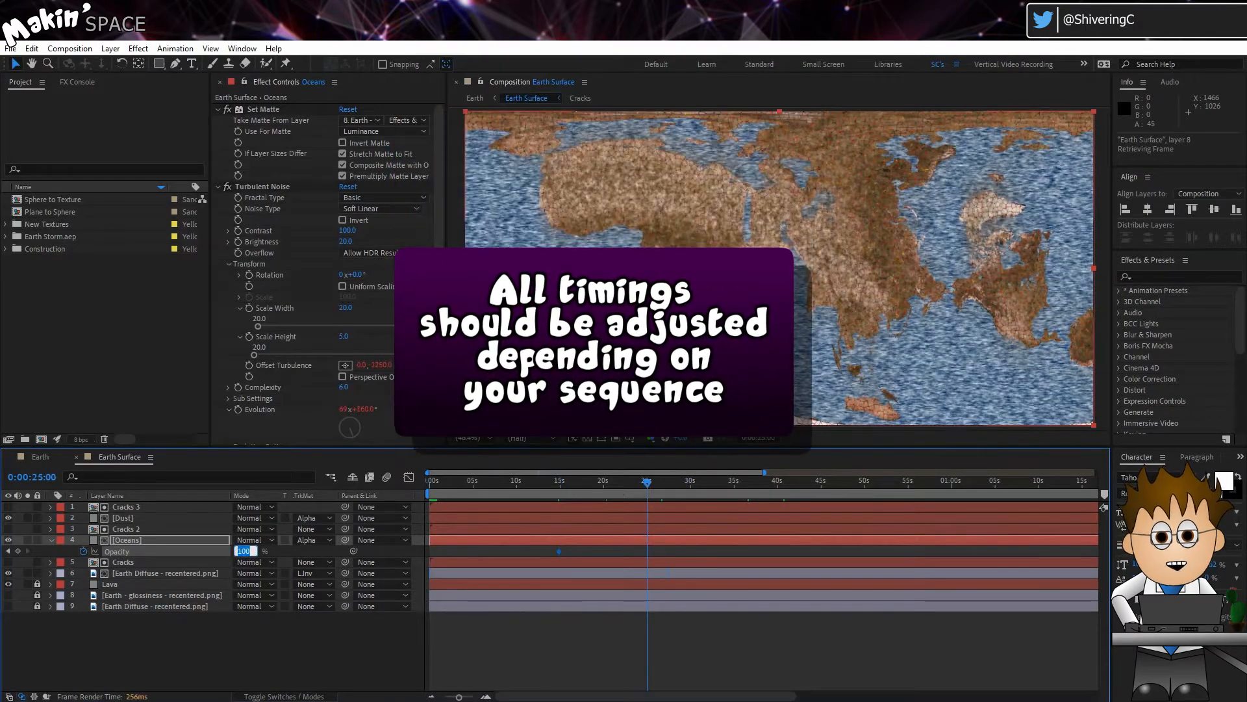
pyautogui.write('0')
pyautogui.press('Return')
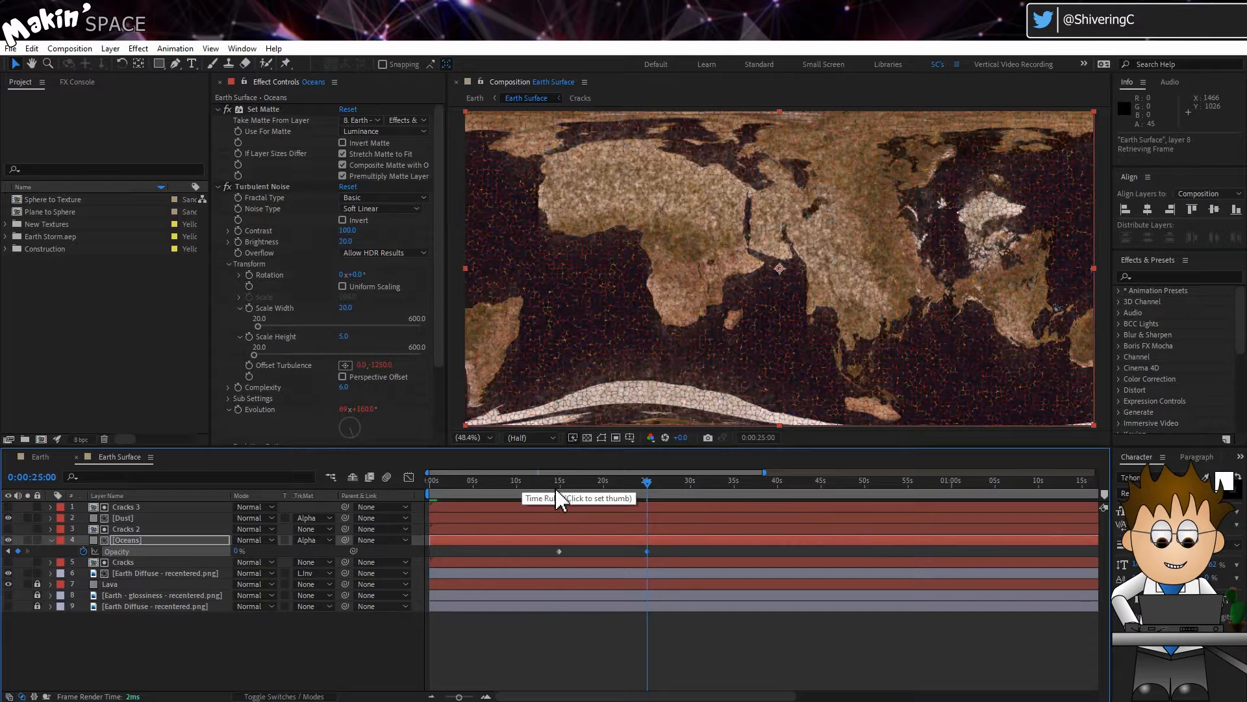
# - Apply Colorama to the visible Earth Diffuse layer and set its output cycle palette to Sepia 2
pyautogui.click(176, 573)
pyautogui.click(137, 48)
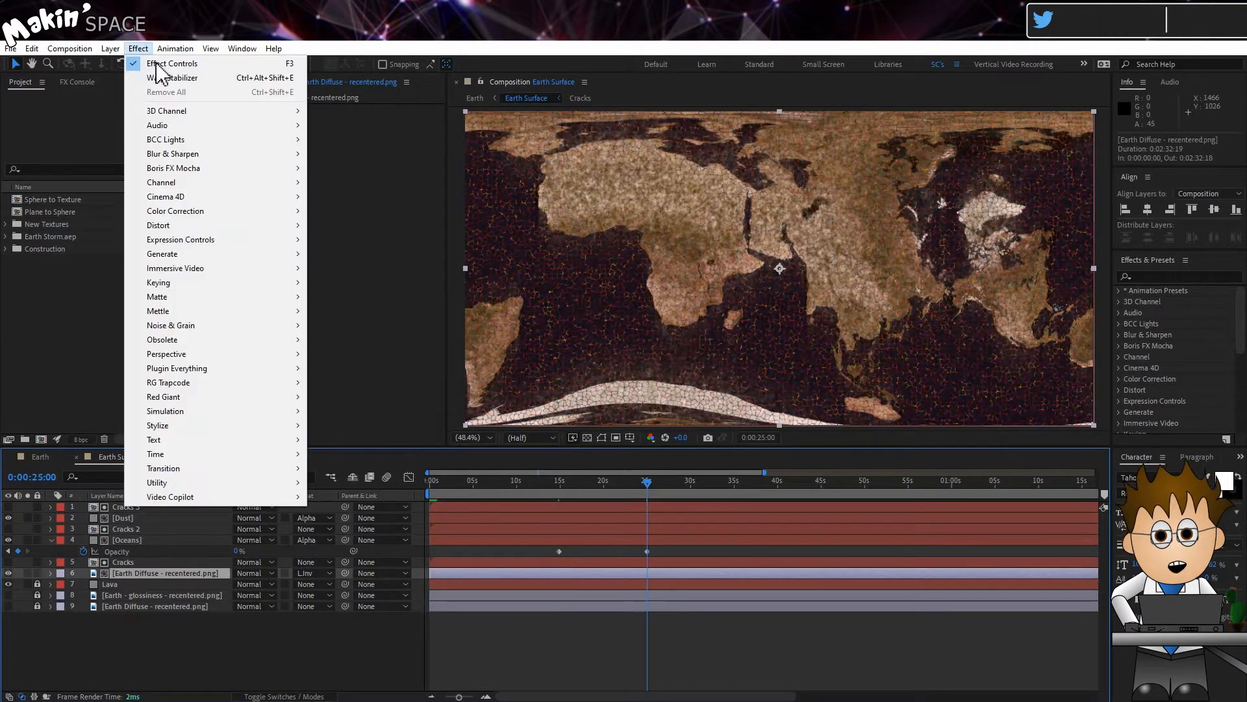
pyautogui.moveTo(175, 215)
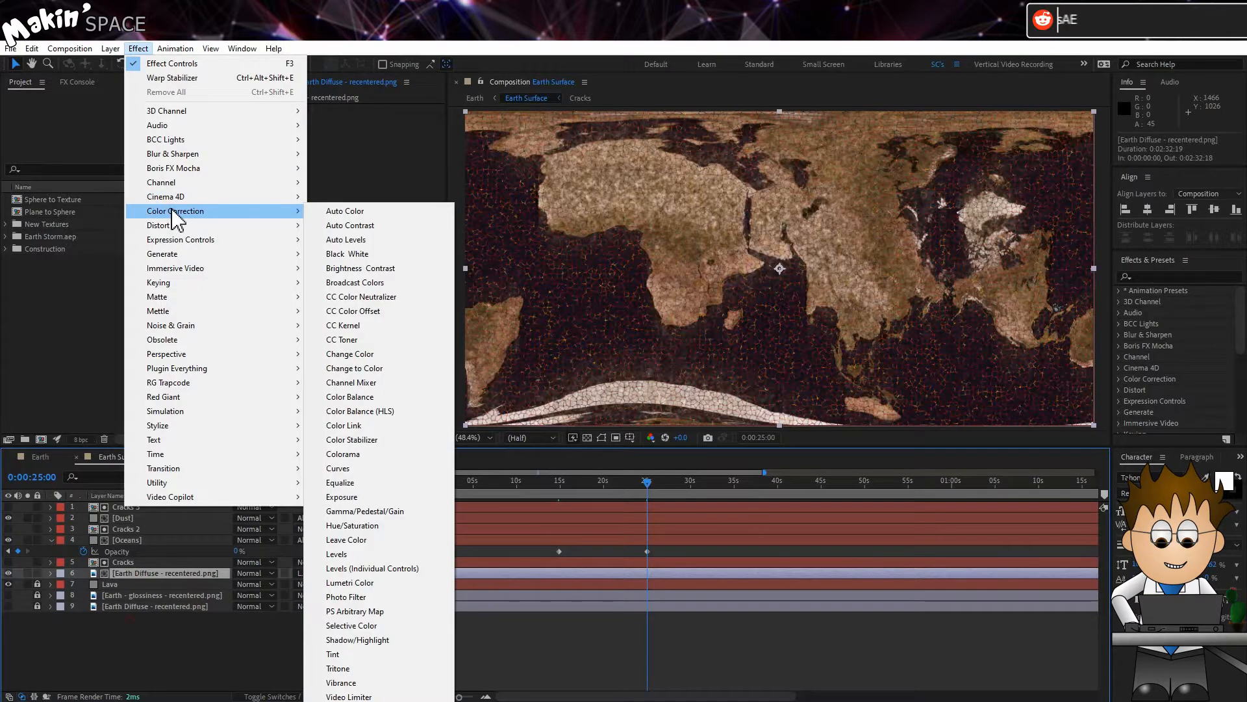
pyautogui.click(397, 454)
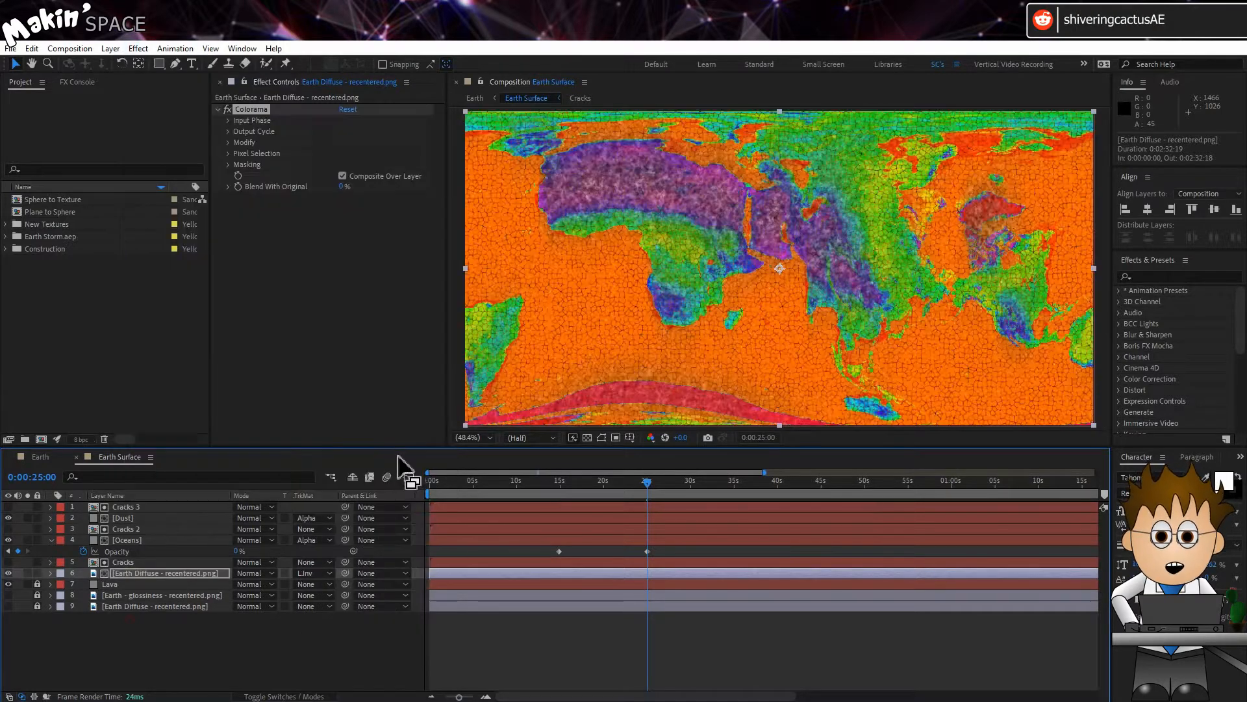
pyautogui.click(228, 131)
pyautogui.click(398, 144)
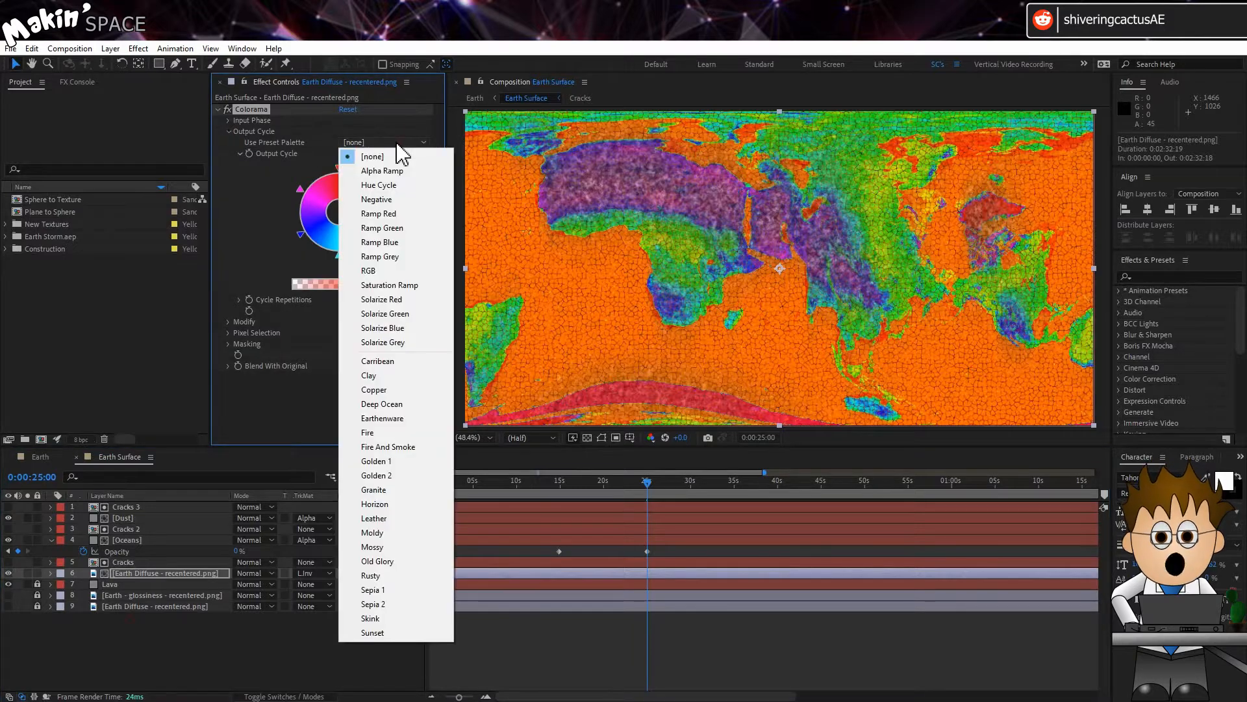
pyautogui.click(403, 604)
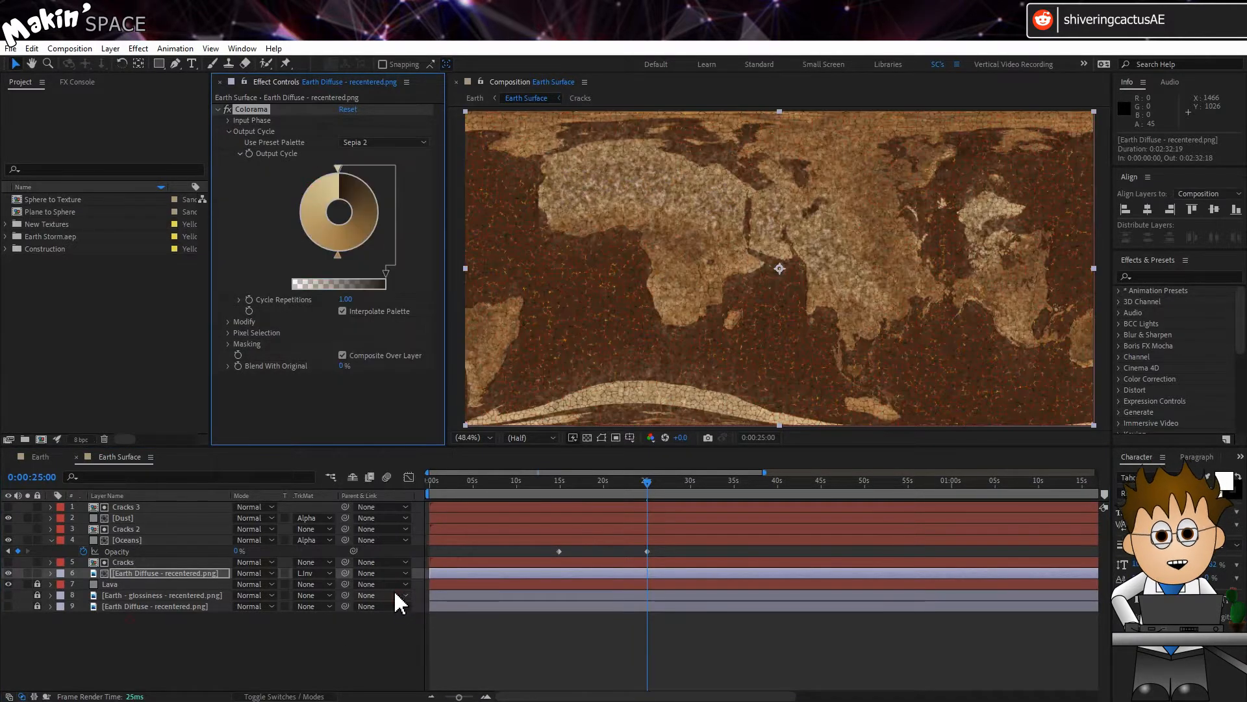
# - Keyframe Colorama's Blend With Original at 0% at 0:00:25:00 and 100% at 0:00:14:21, and preview the transition
pyautogui.click(238, 365)
pyautogui.moveTo(534, 484); pyautogui.dragTo(561, 483)
pyautogui.moveTo(342, 366); pyautogui.dragTo(490, 371)
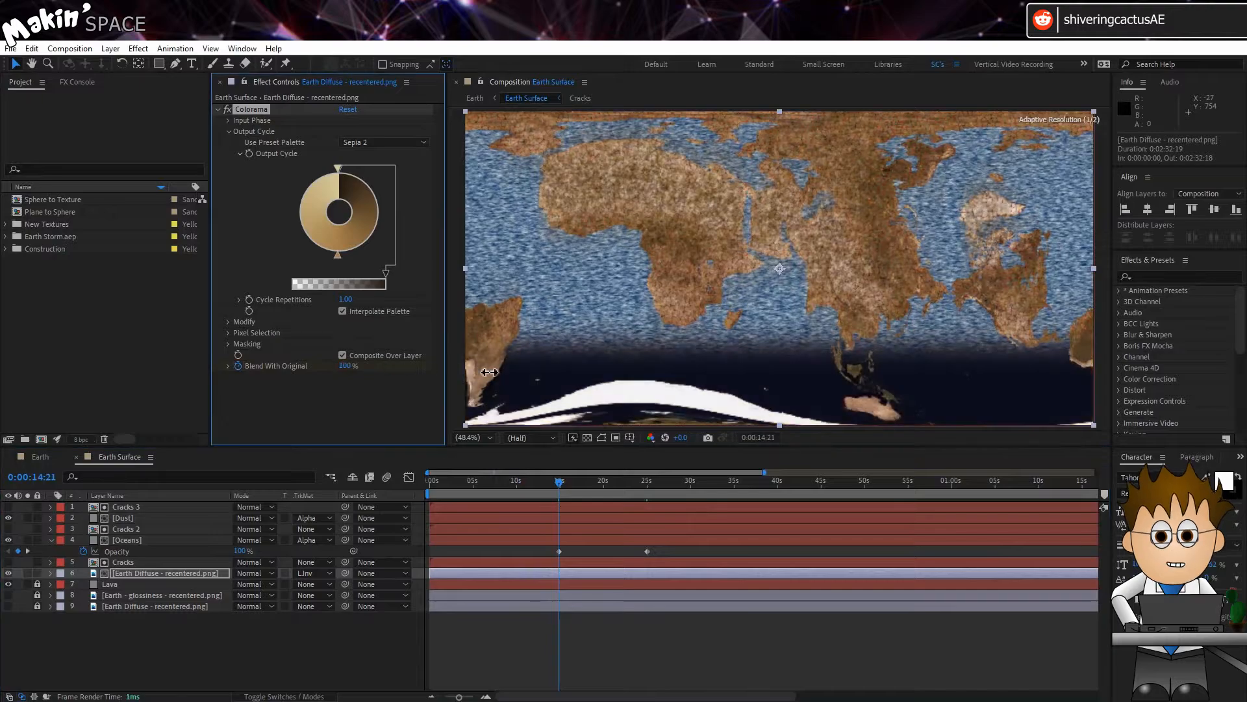
pyautogui.click(545, 444)
pyautogui.press('space')
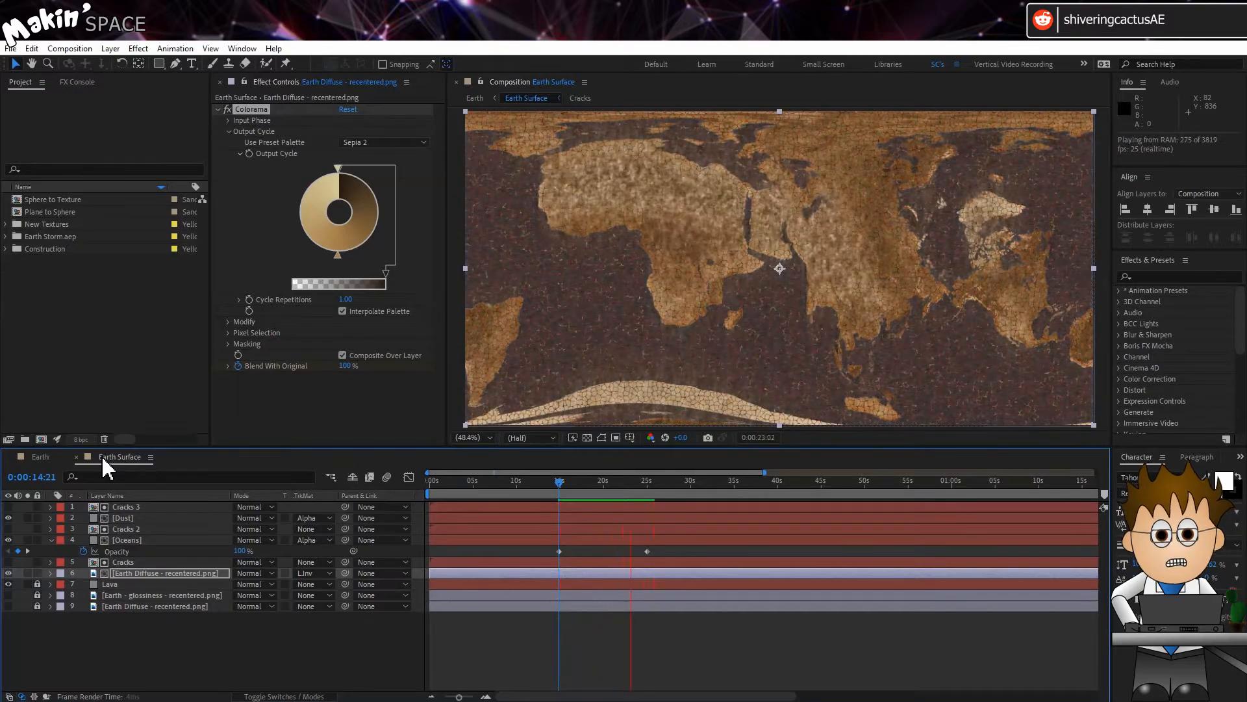
pyautogui.click(270, 674)
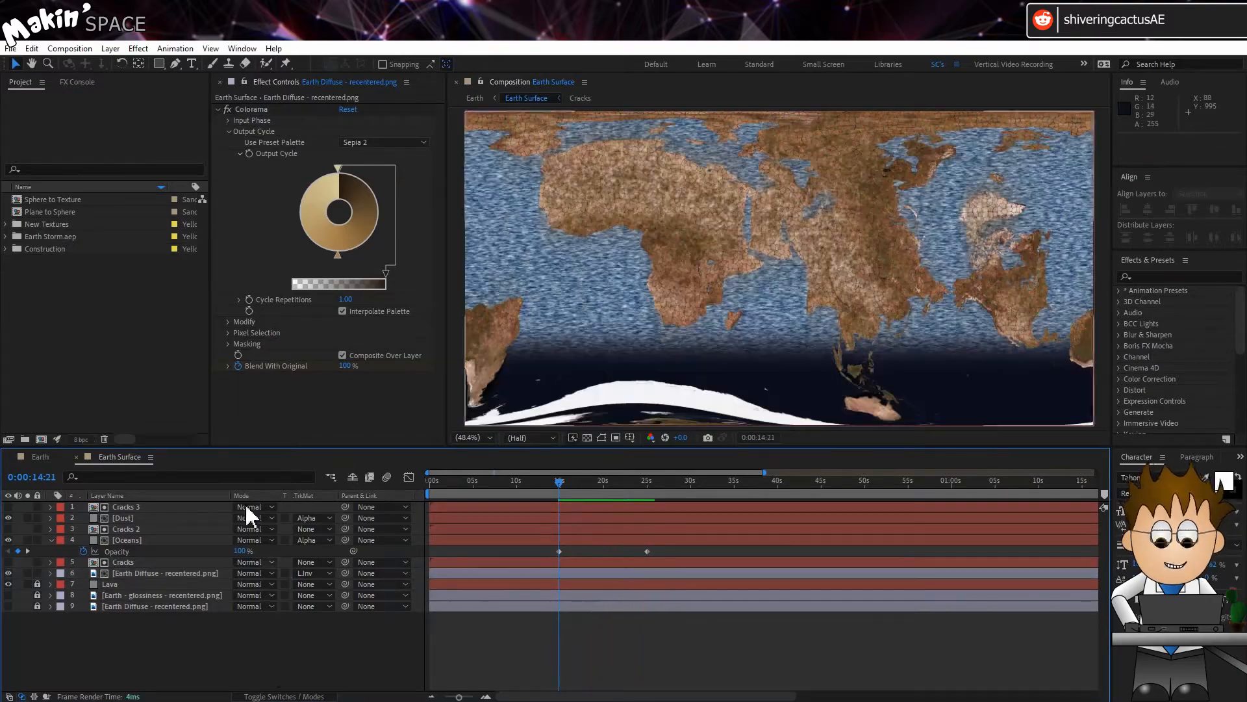
# - Add an adjustment layer above all layers and shift it to start at the beginning of the composition
pyautogui.click(111, 49)
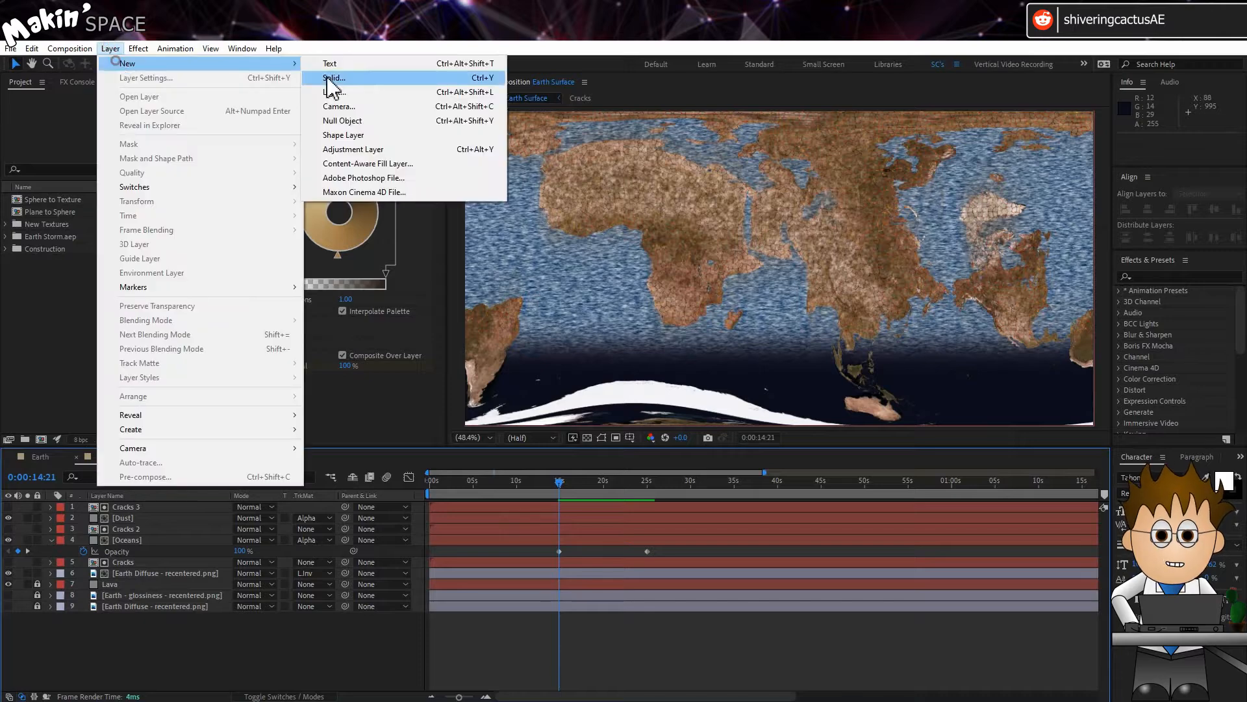
pyautogui.click(426, 145)
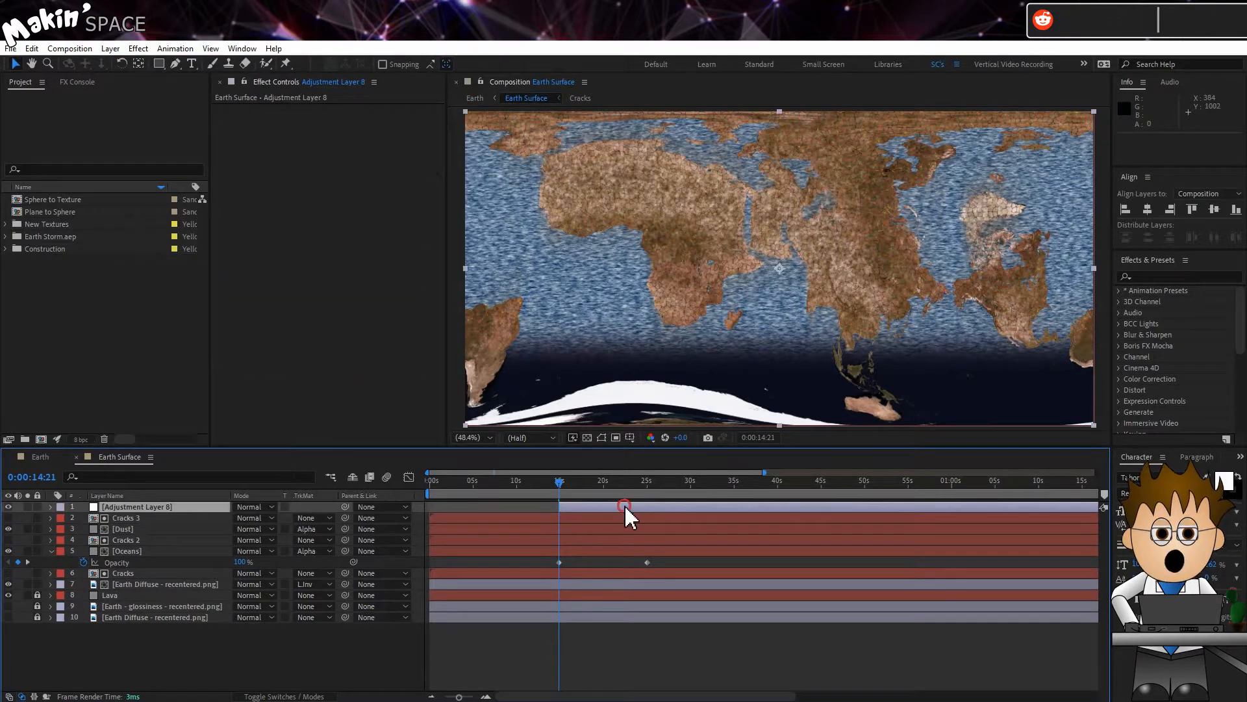
pyautogui.moveTo(602, 506); pyautogui.dragTo(527, 506)
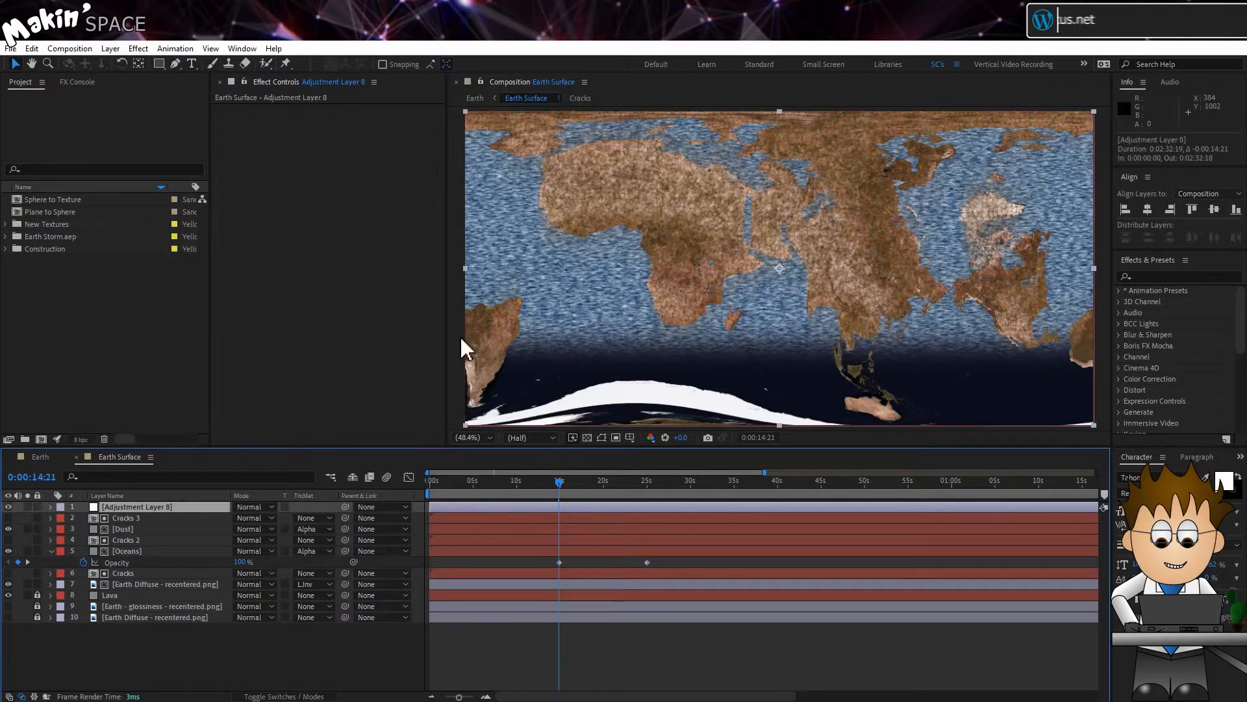
# - Apply Linear Wipe to the adjustment layer with Transition Completion 2%, Wipe Angle 180° and Feather 20
pyautogui.click(138, 48)
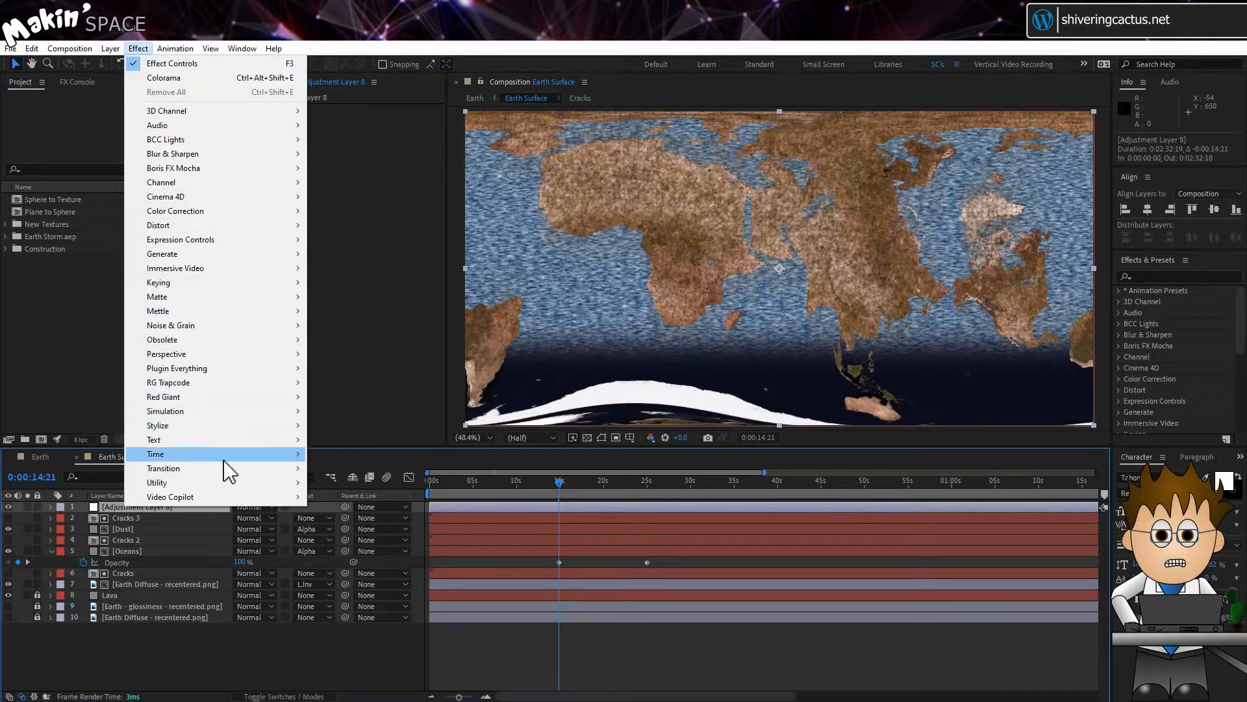
pyautogui.moveTo(227, 470)
pyautogui.click(392, 669)
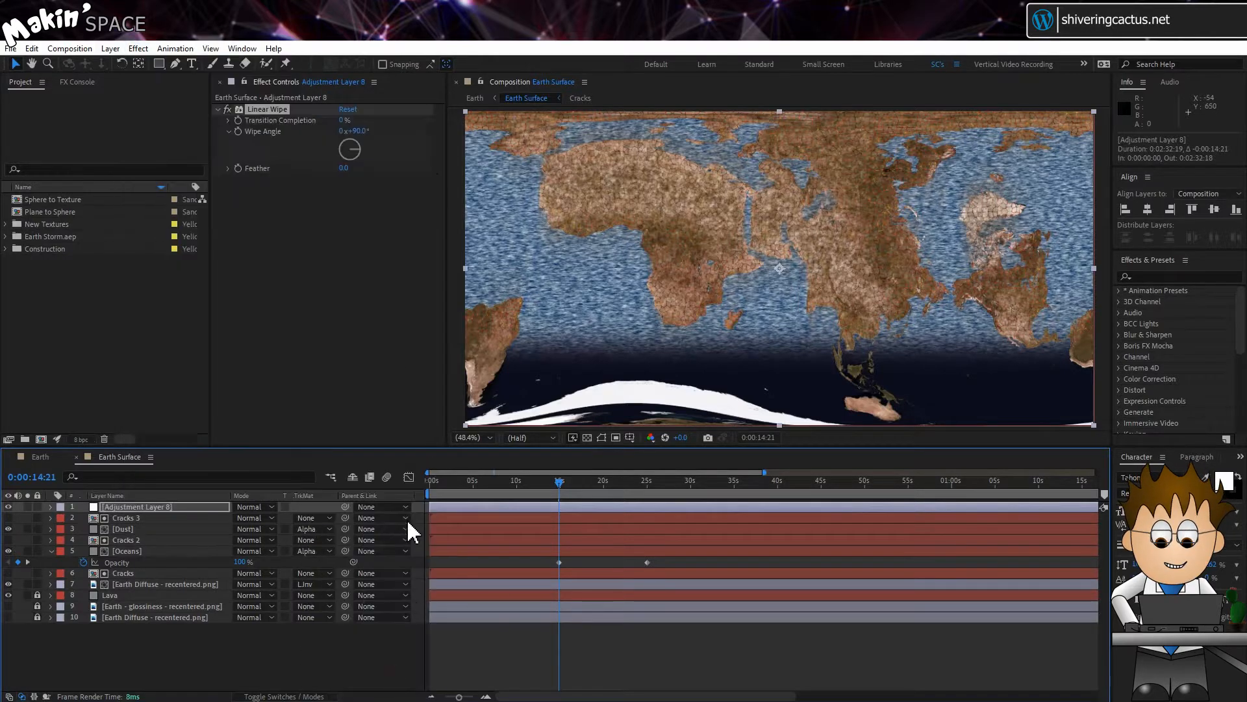
pyautogui.click(342, 121)
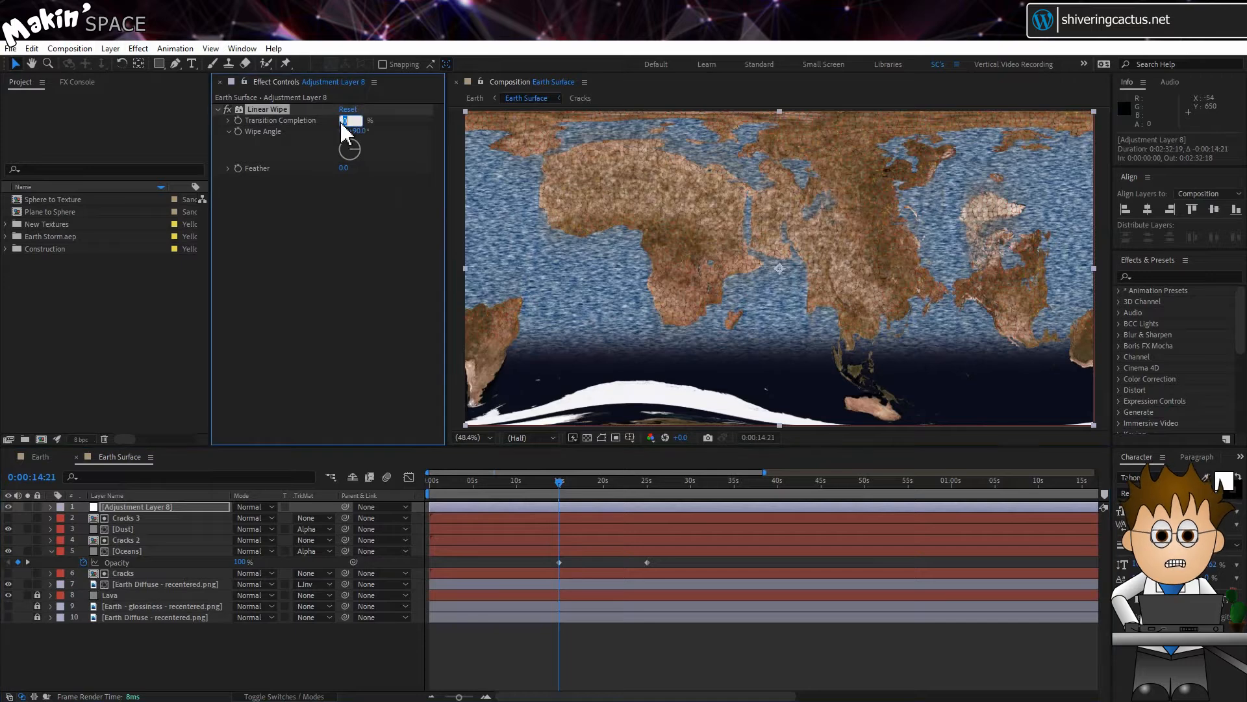
pyautogui.write('2')
pyautogui.press('Return')
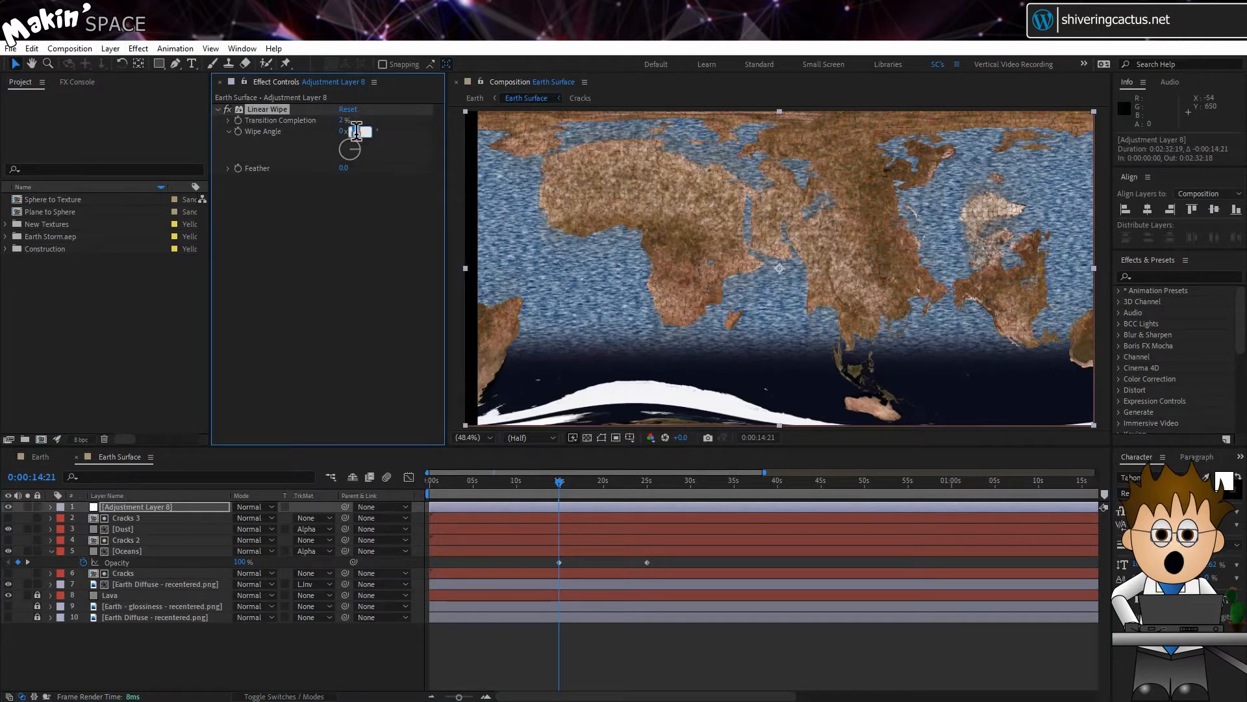
pyautogui.press('Return')
pyautogui.click(344, 168)
pyautogui.write('20')
pyautogui.press('Return')
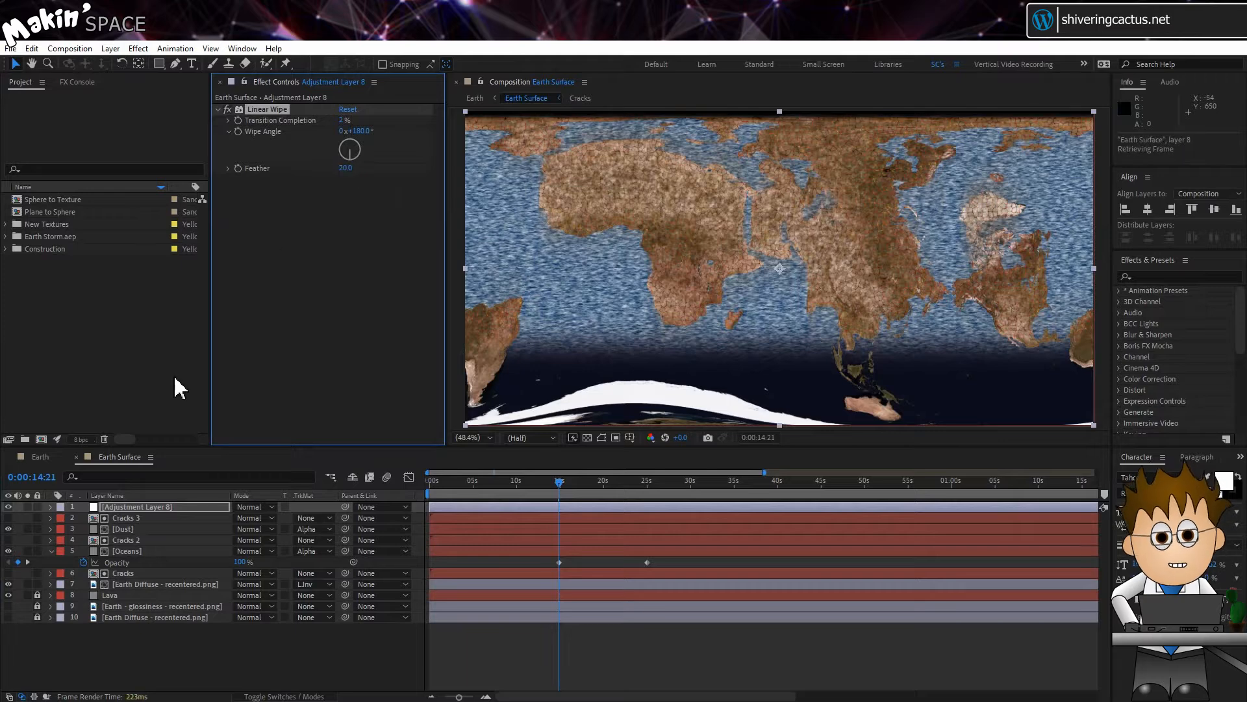
# - Inspect the planet's pole in the Earth composition with the transparency grid shown and hidden
pyautogui.click(42, 458)
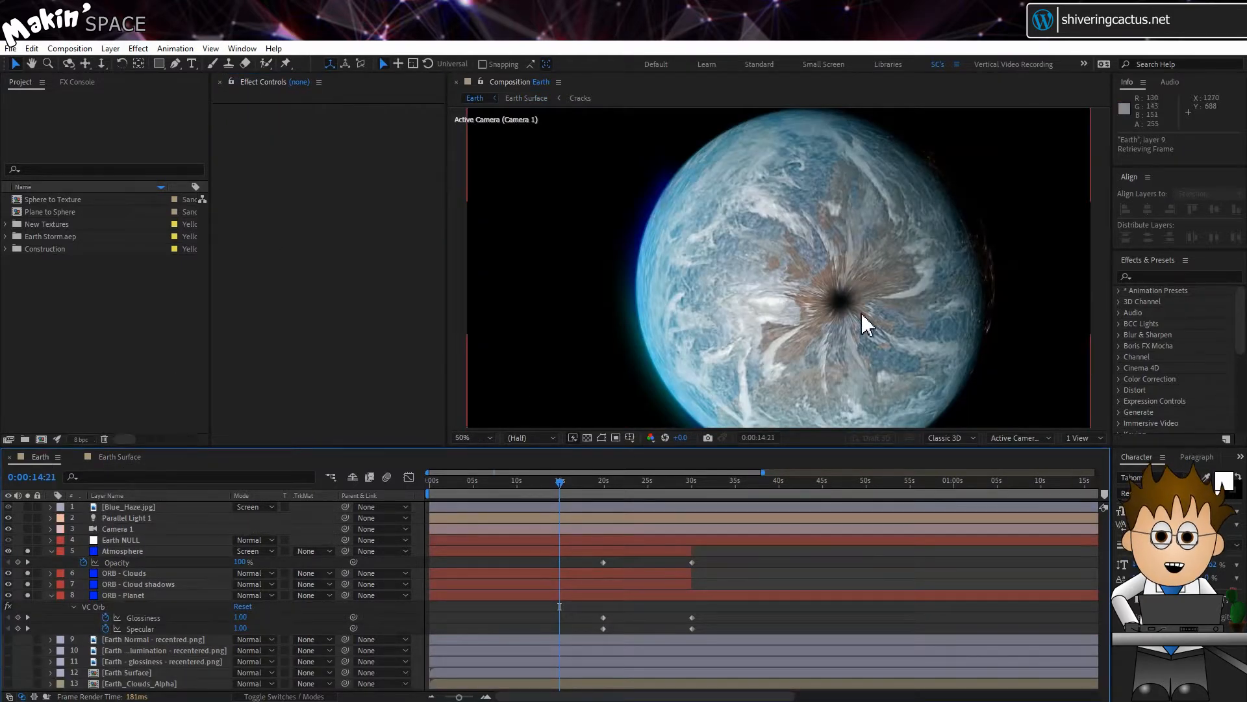
pyautogui.click(587, 437)
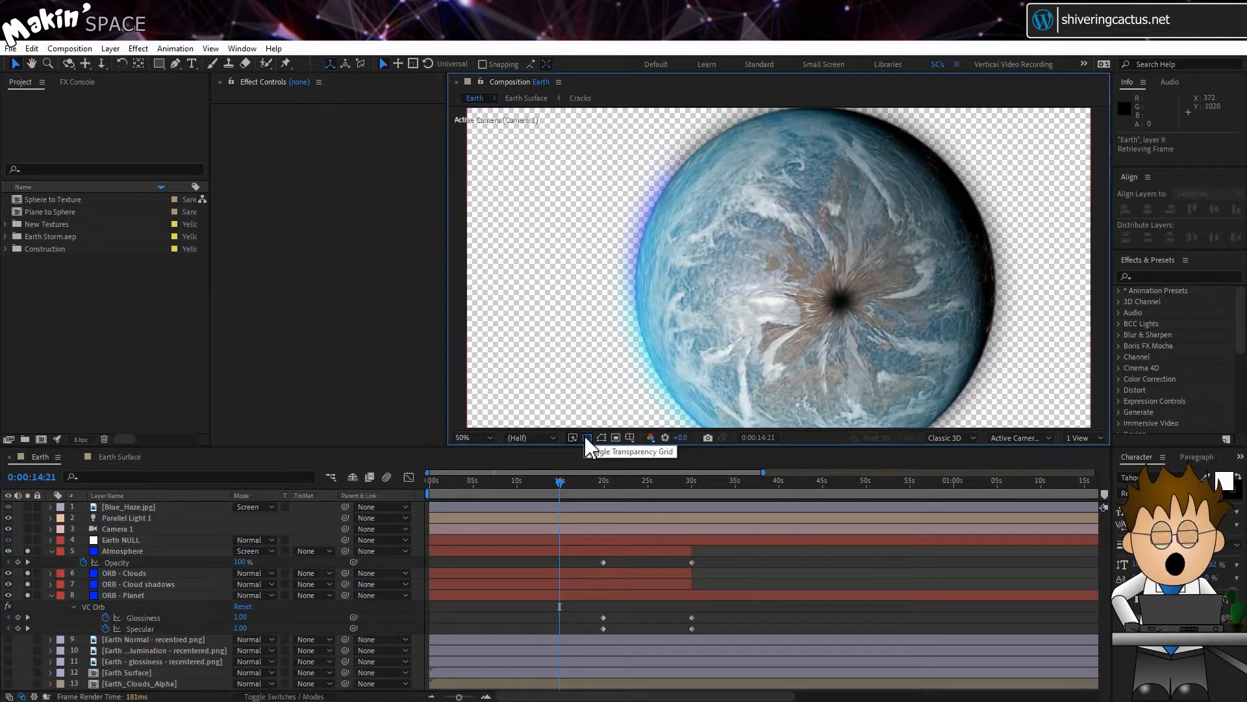
pyautogui.click(588, 438)
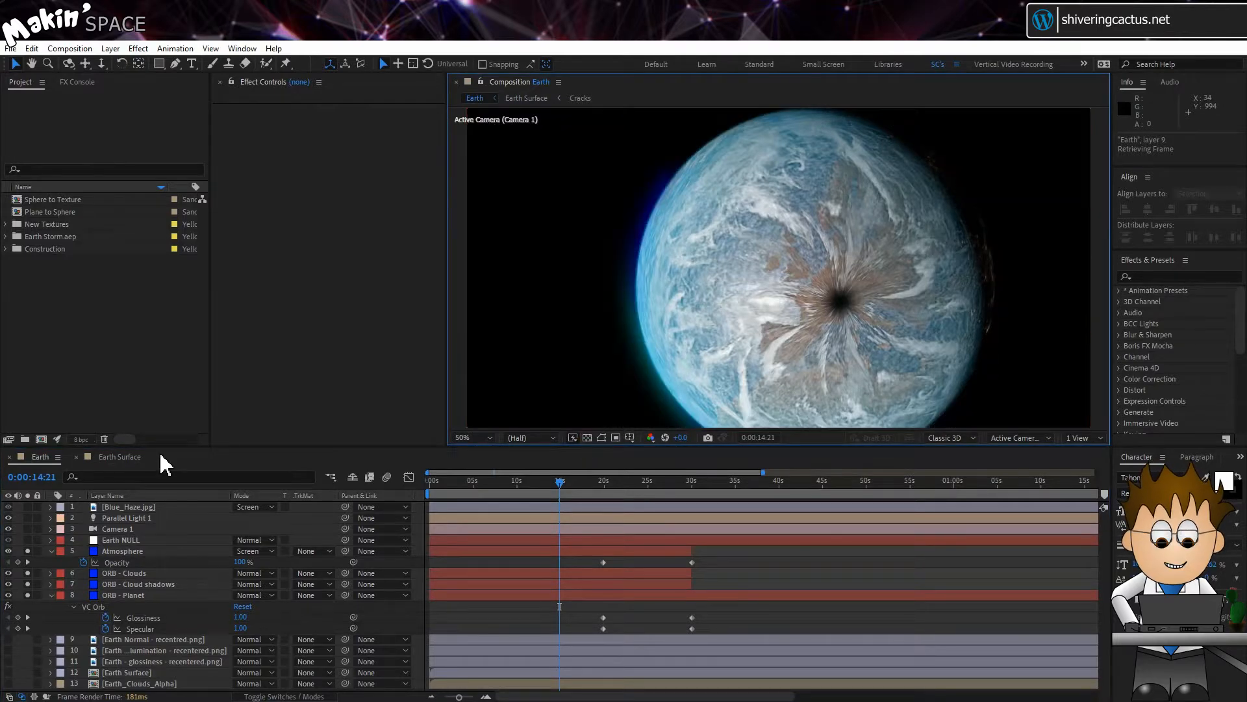
# - In Earth Surface, keyframe the Linear Wipe's Transition Completion at 0% around 5 seconds and 2% at 0:00:25:00
pyautogui.click(119, 457)
pyautogui.click(472, 486)
pyautogui.moveTo(239, 121); pyautogui.dragTo(644, 485)
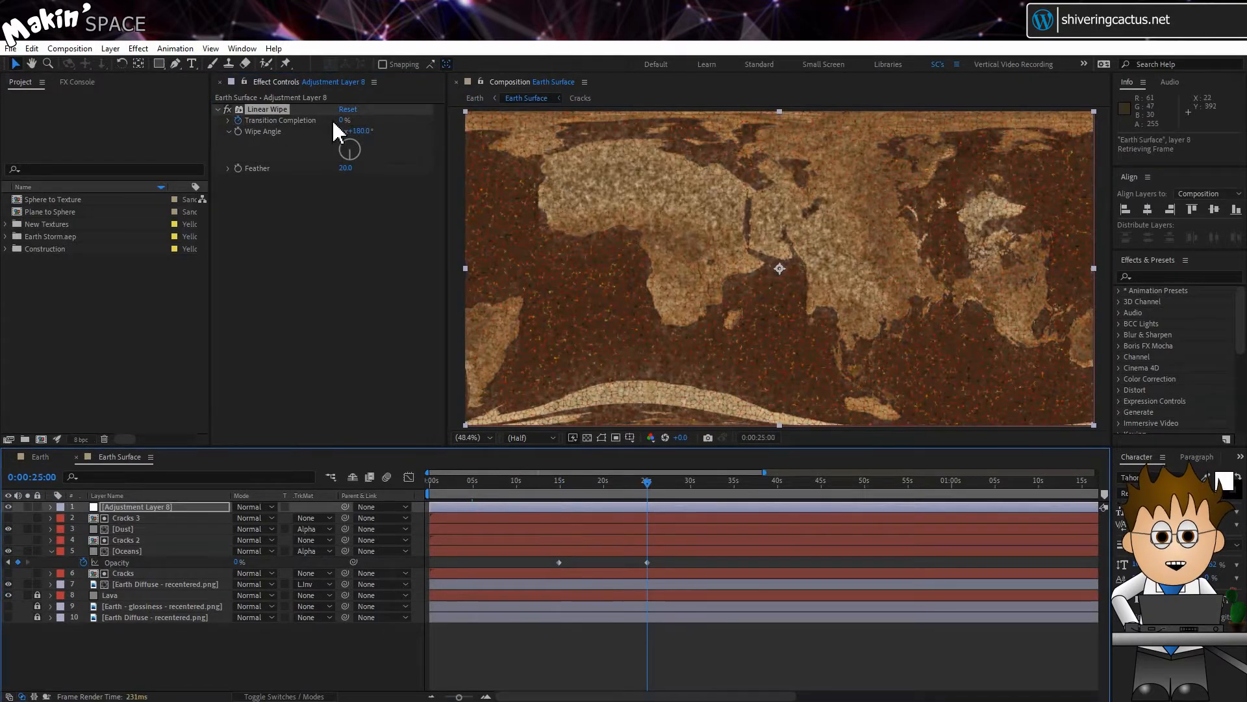
pyautogui.write('5')
pyautogui.press('Return')
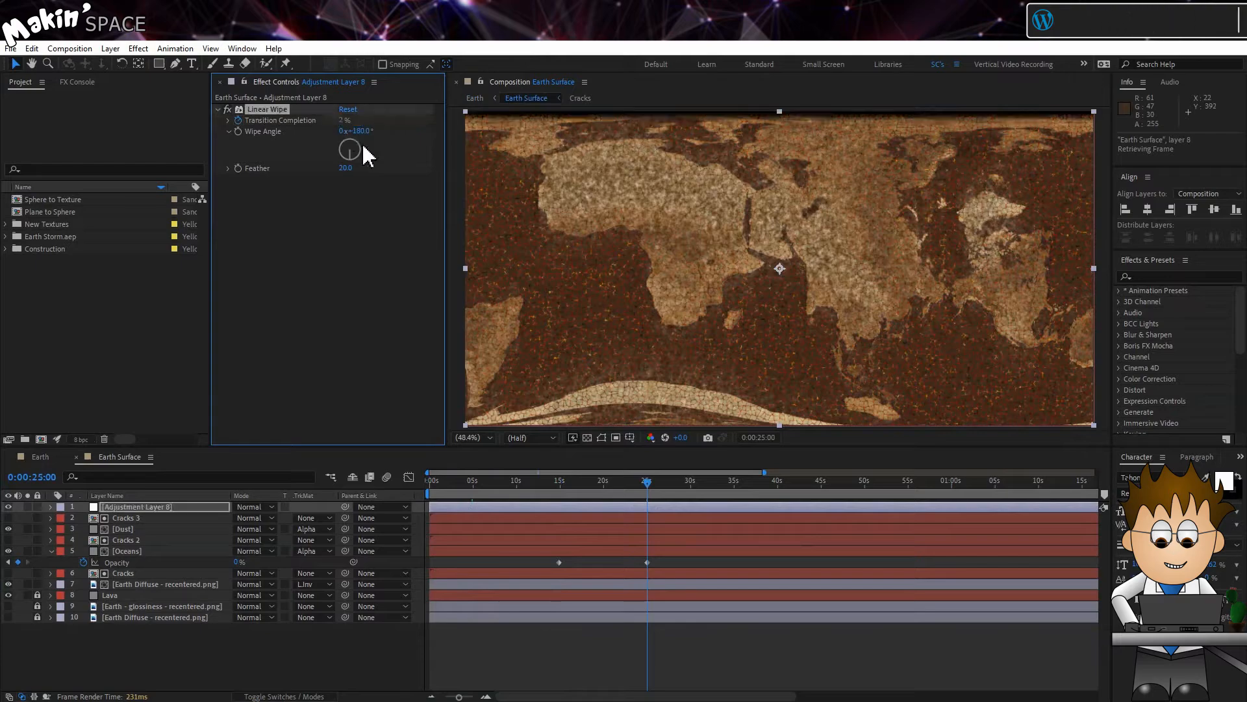
pyautogui.moveTo(548, 483); pyautogui.dragTo(473, 482)
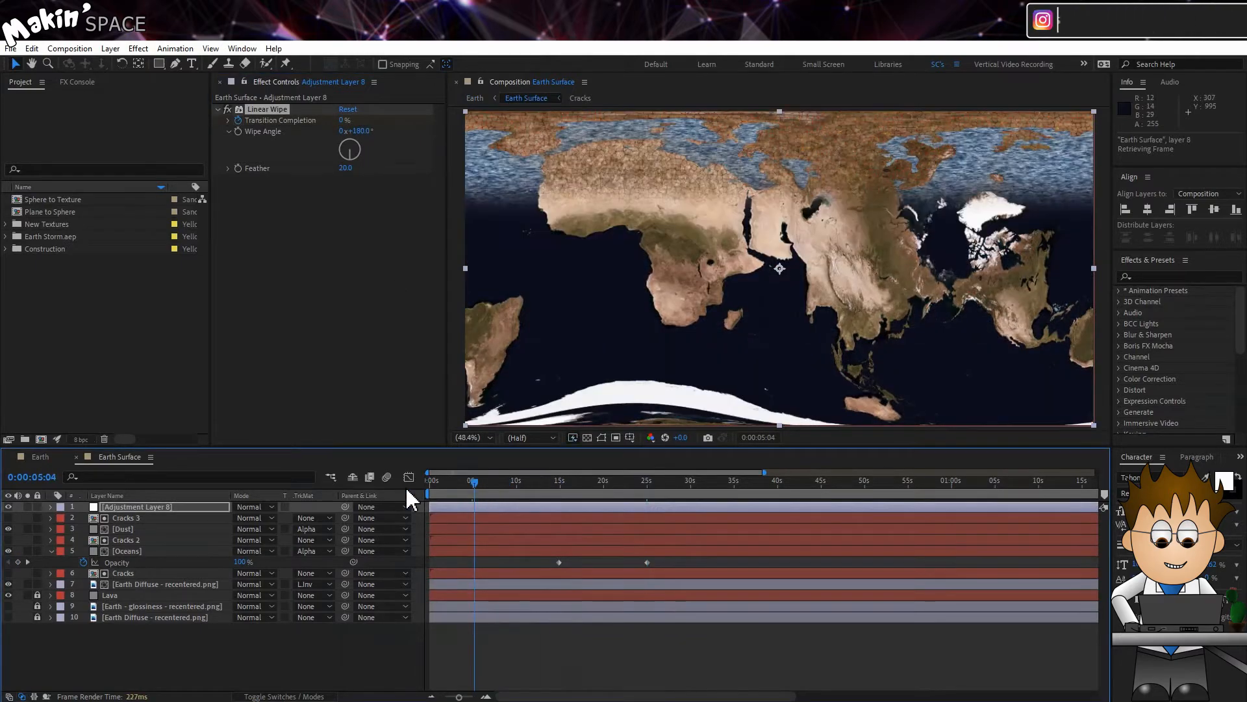
# - Create a black 2000 x 1000 px solid starting at the composition's beginning and rename it Gradient
pyautogui.click(111, 48)
pyautogui.moveTo(152, 76)
pyautogui.click(357, 85)
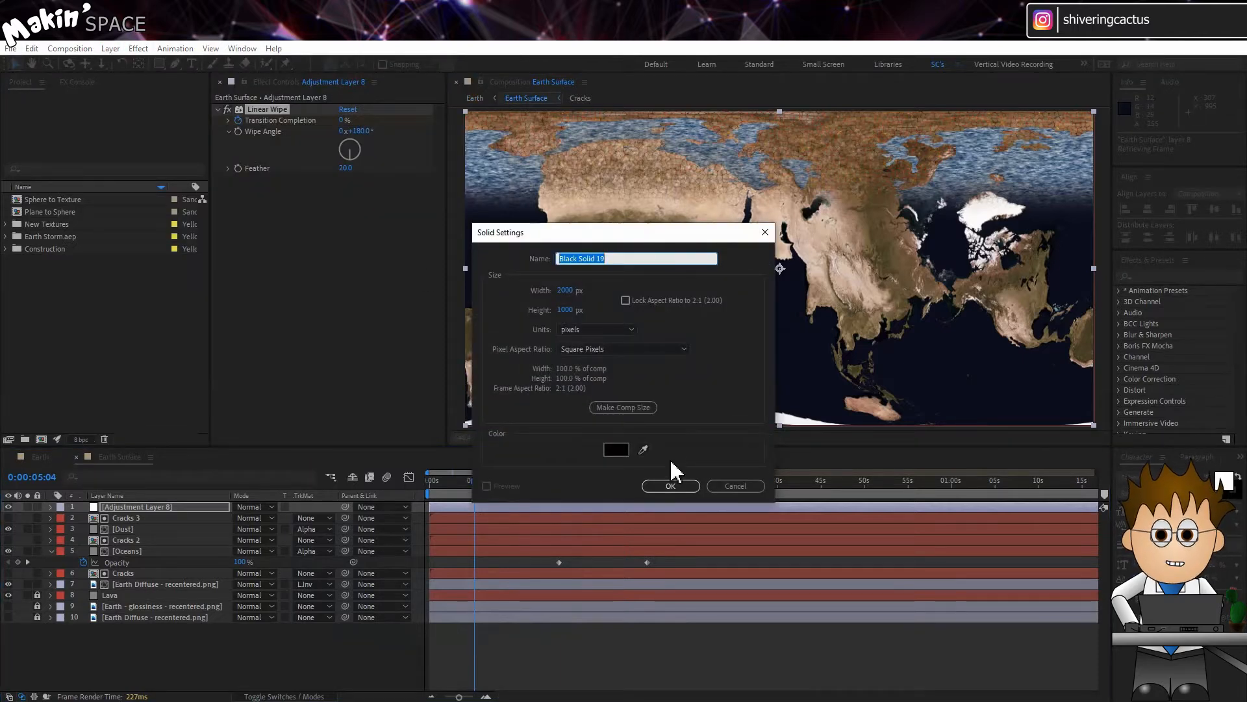
pyautogui.click(672, 486)
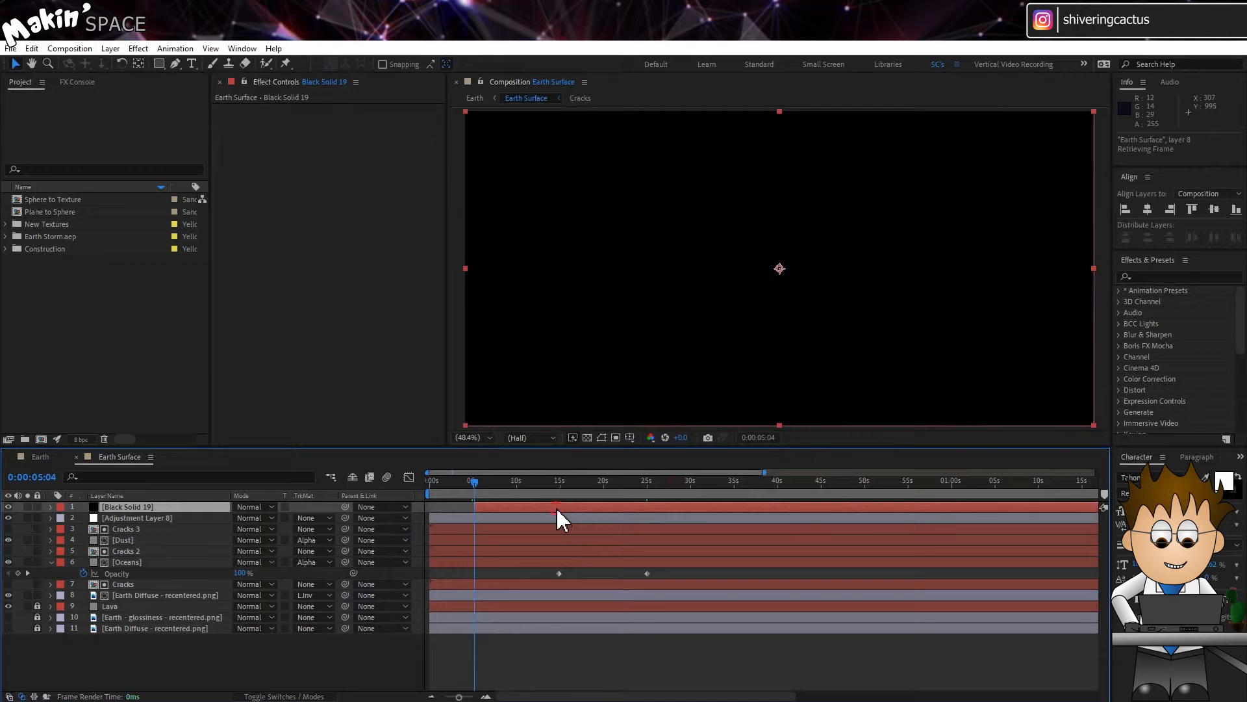
pyautogui.press('Return')
pyautogui.write('Gradient')
pyautogui.press('Return')
# - Apply a Gradient Ramp effect to the Gradient solid
pyautogui.click(150, 51)
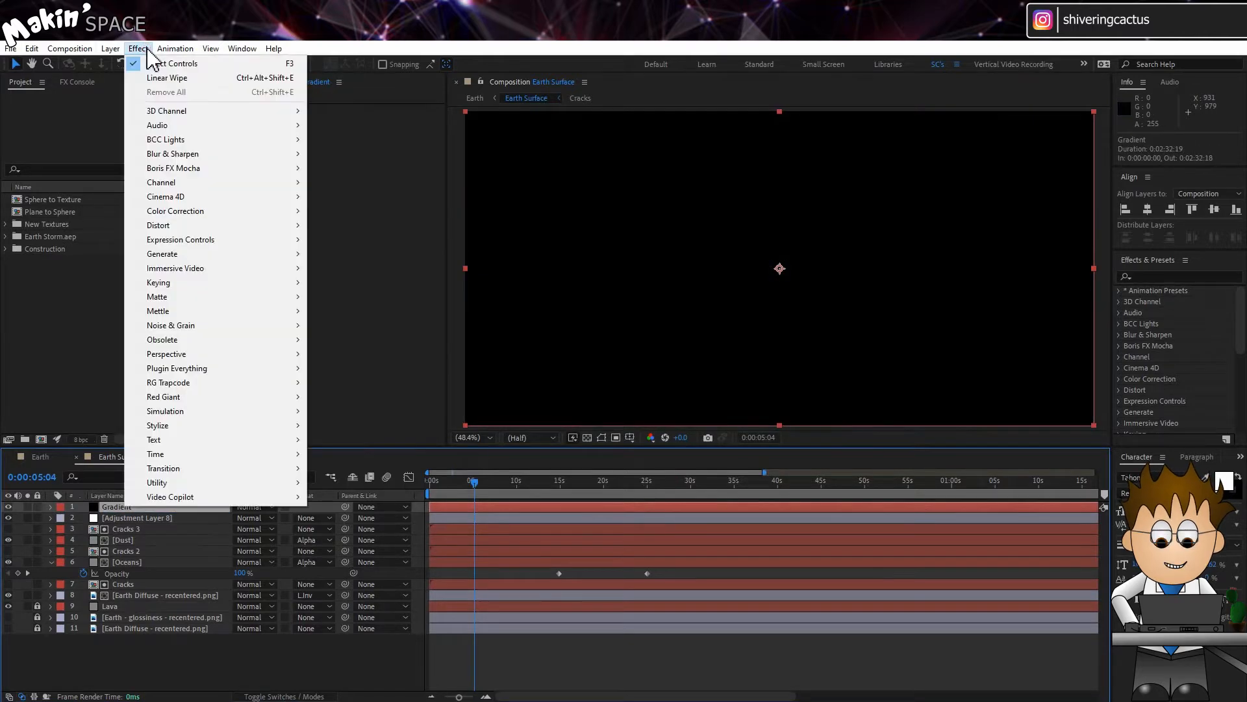
pyautogui.moveTo(200, 259)
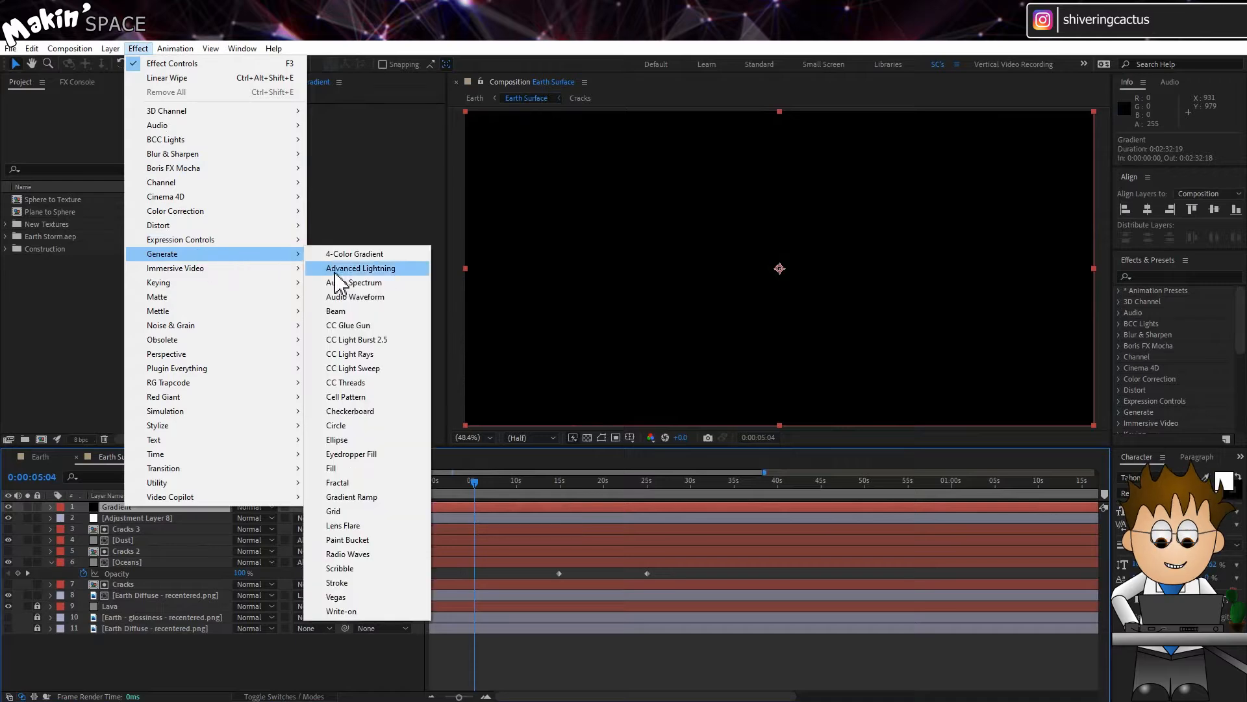
pyautogui.click(370, 498)
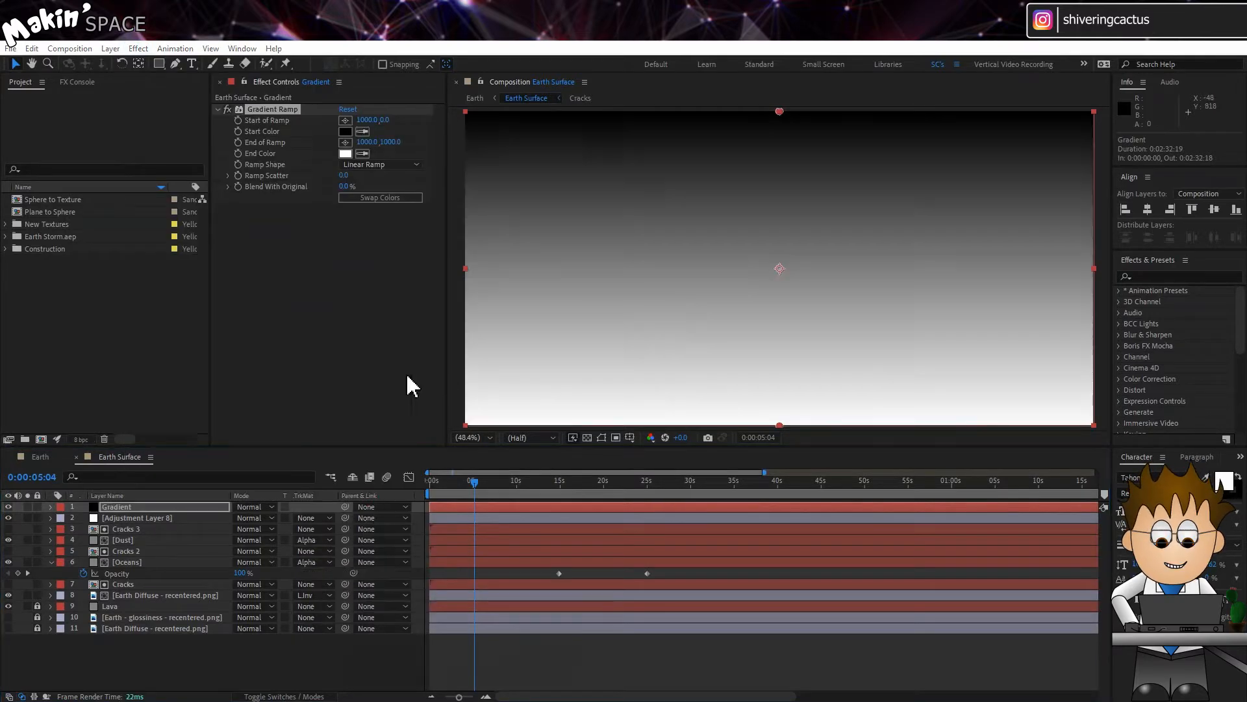
# - Add Turbulent Noise to the Gradient layer and set its Fractal Type to Dynamic Twist
pyautogui.click(136, 50)
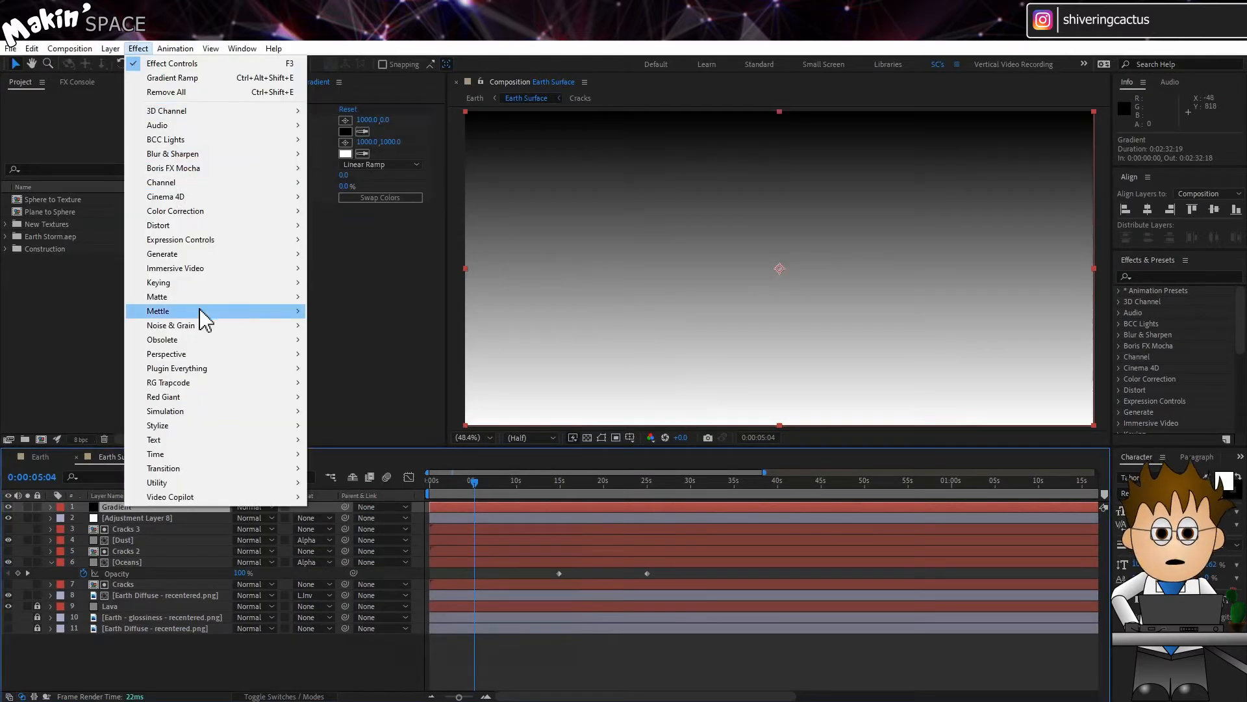
pyautogui.moveTo(292, 329)
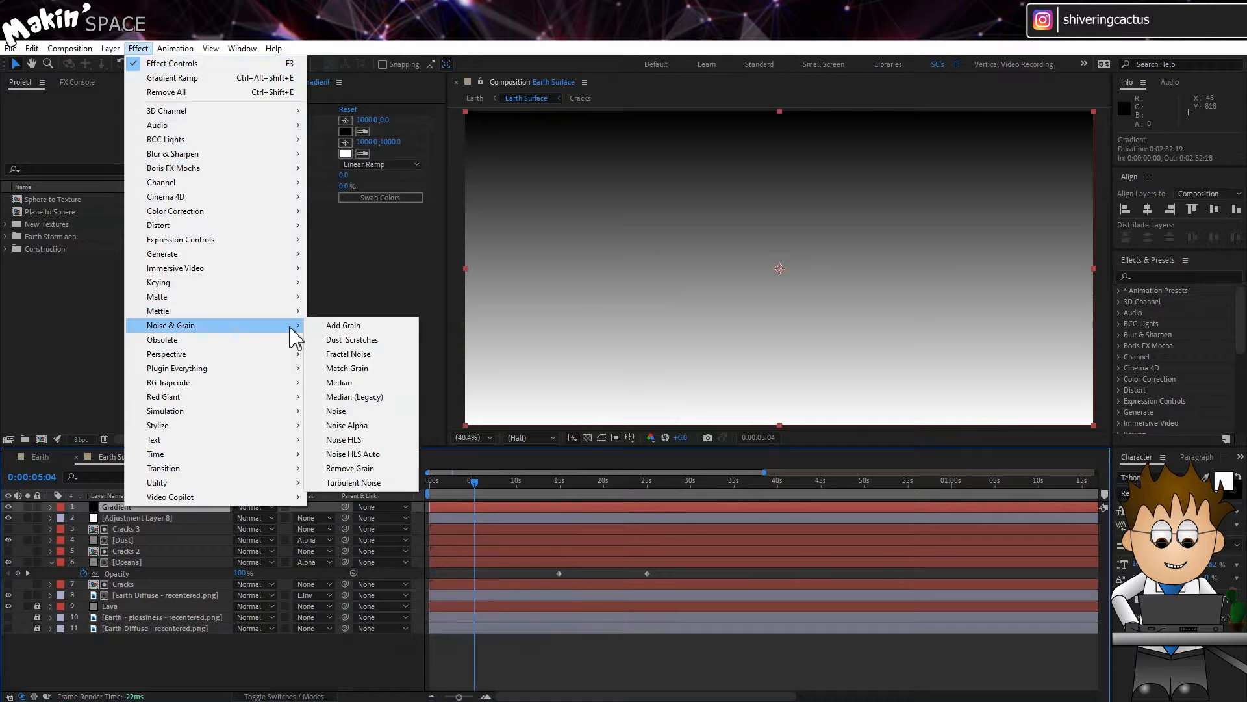
pyautogui.click(399, 481)
pyautogui.click(393, 221)
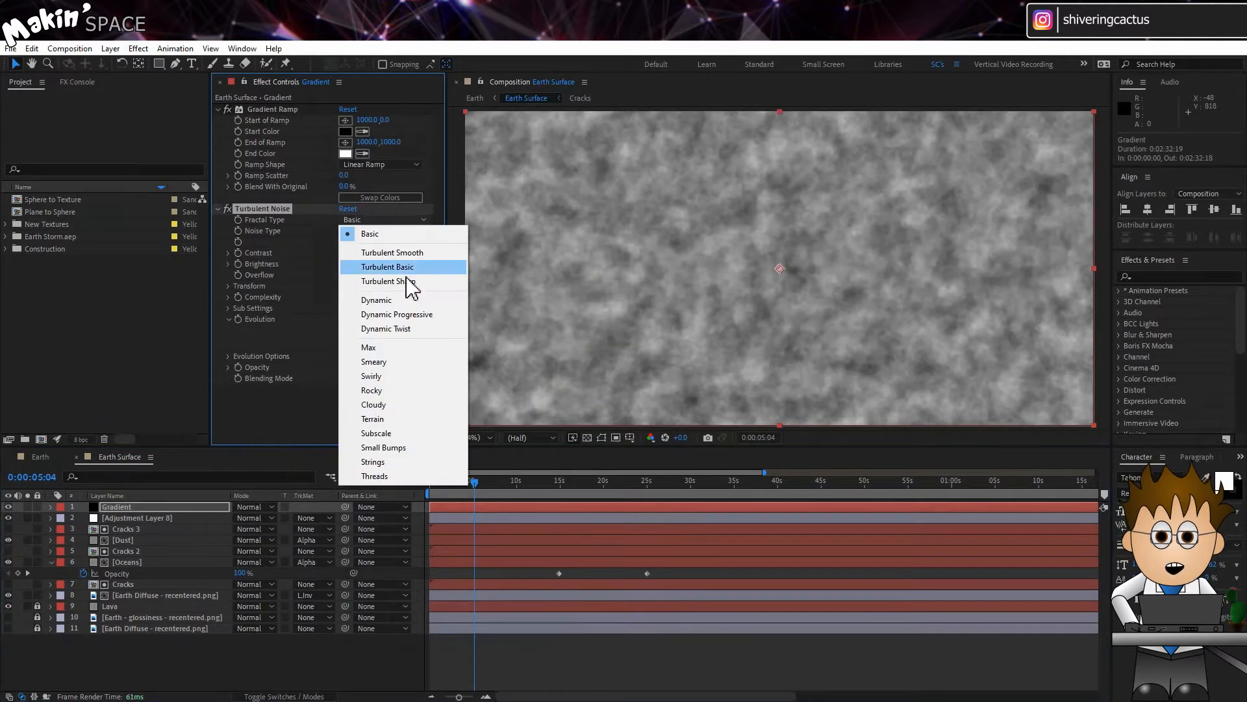
pyautogui.click(420, 330)
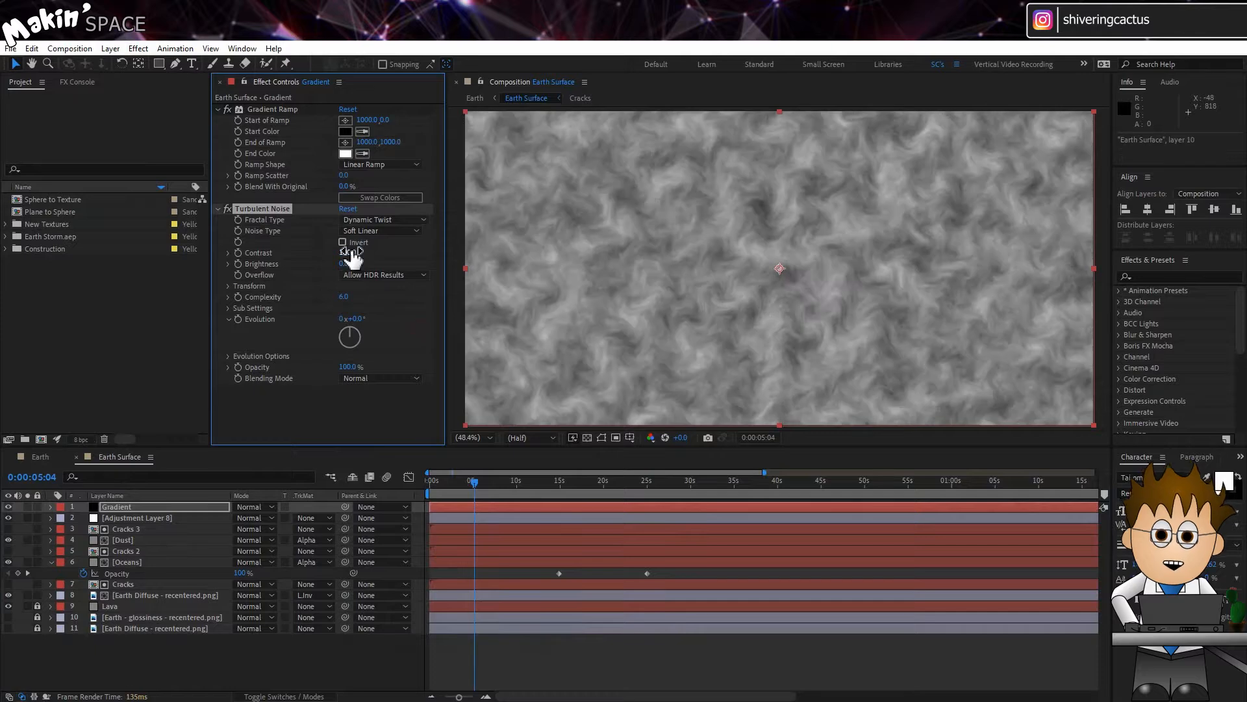
# - Set the Turbulent Noise's Contrast to 300 and its Brightness to 15
pyautogui.write('300')
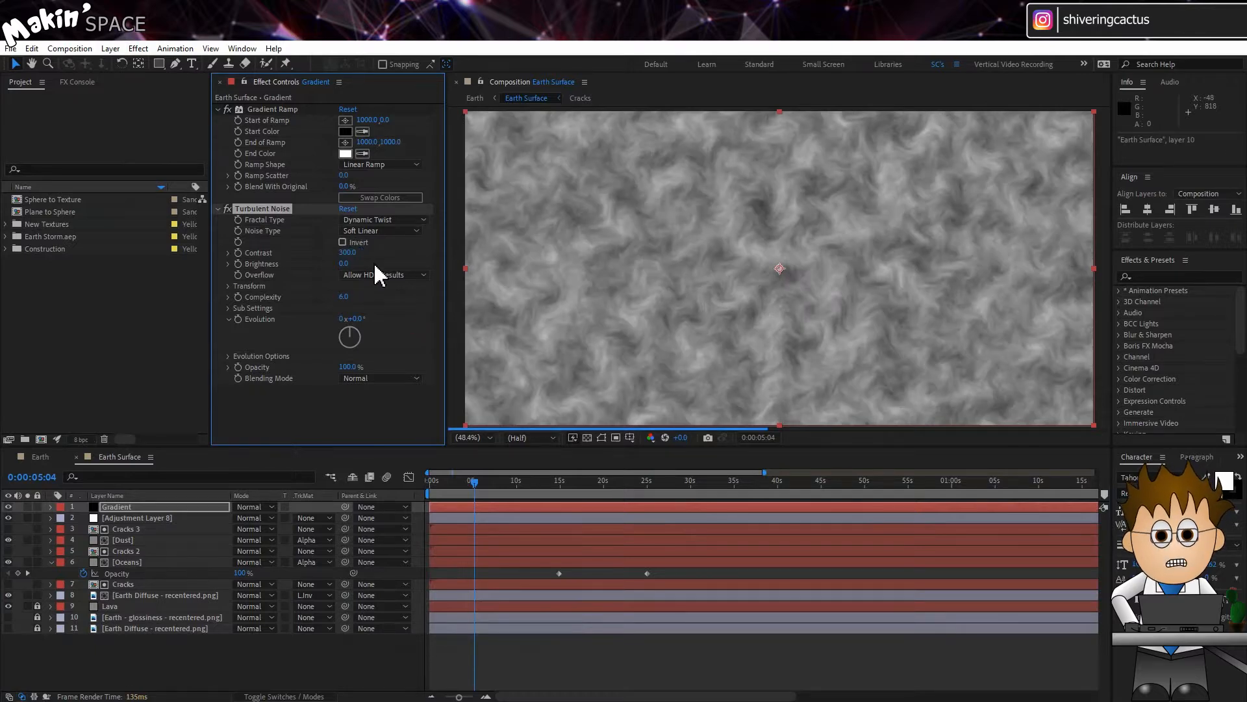
pyautogui.press('Return')
pyautogui.click(345, 261)
pyautogui.write('15')
pyautogui.press('Return')
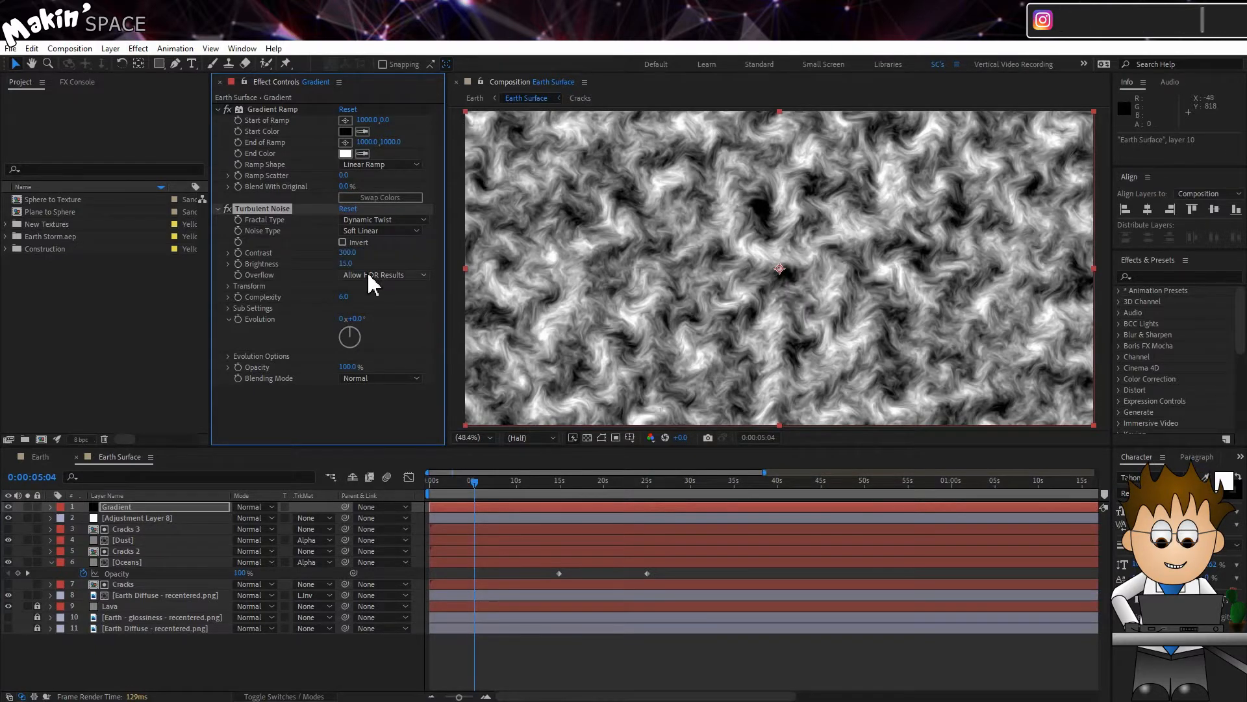
# - Set the Turbulent Noise's Scale to 20 and its Blending Mode to Multiply
pyautogui.click(228, 286)
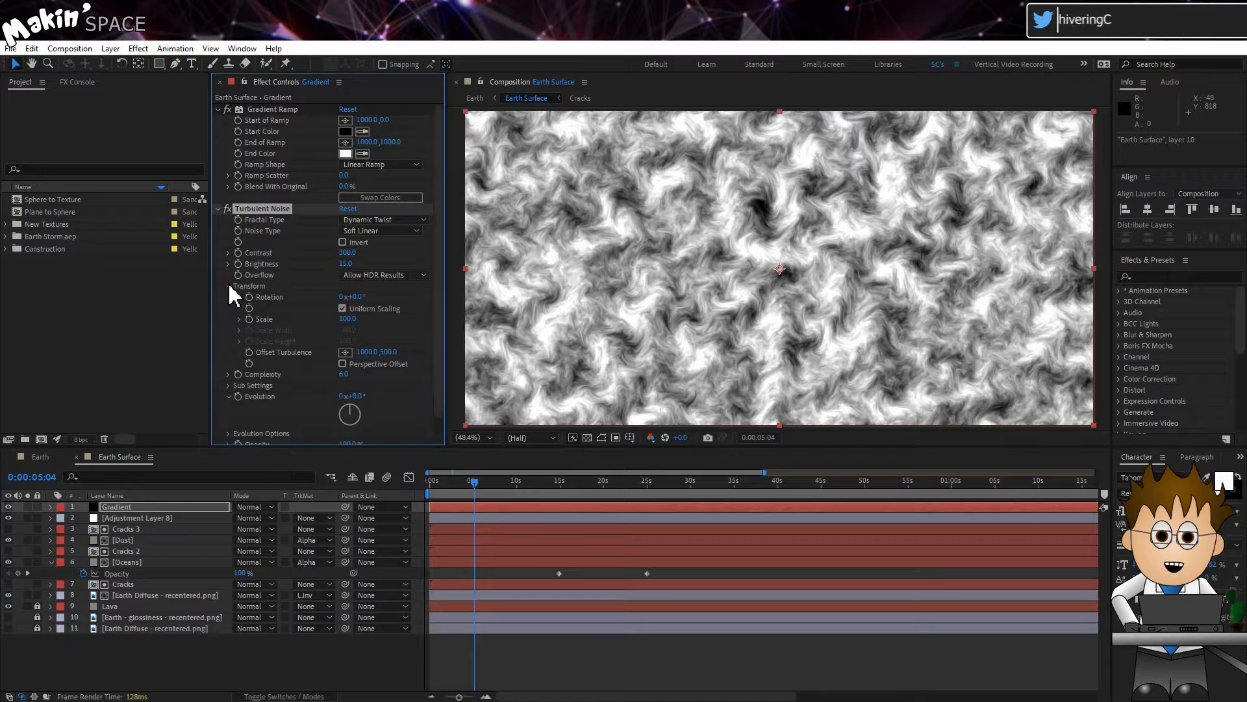
pyautogui.click(351, 320)
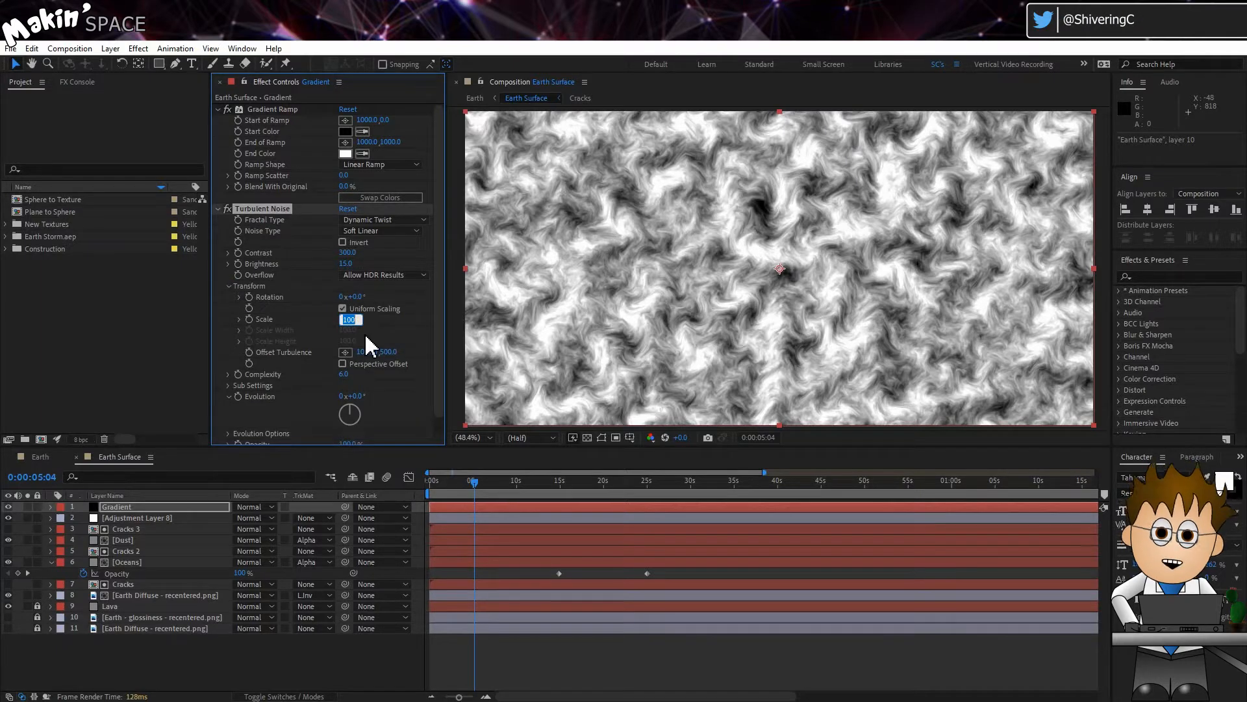
pyautogui.press('Return')
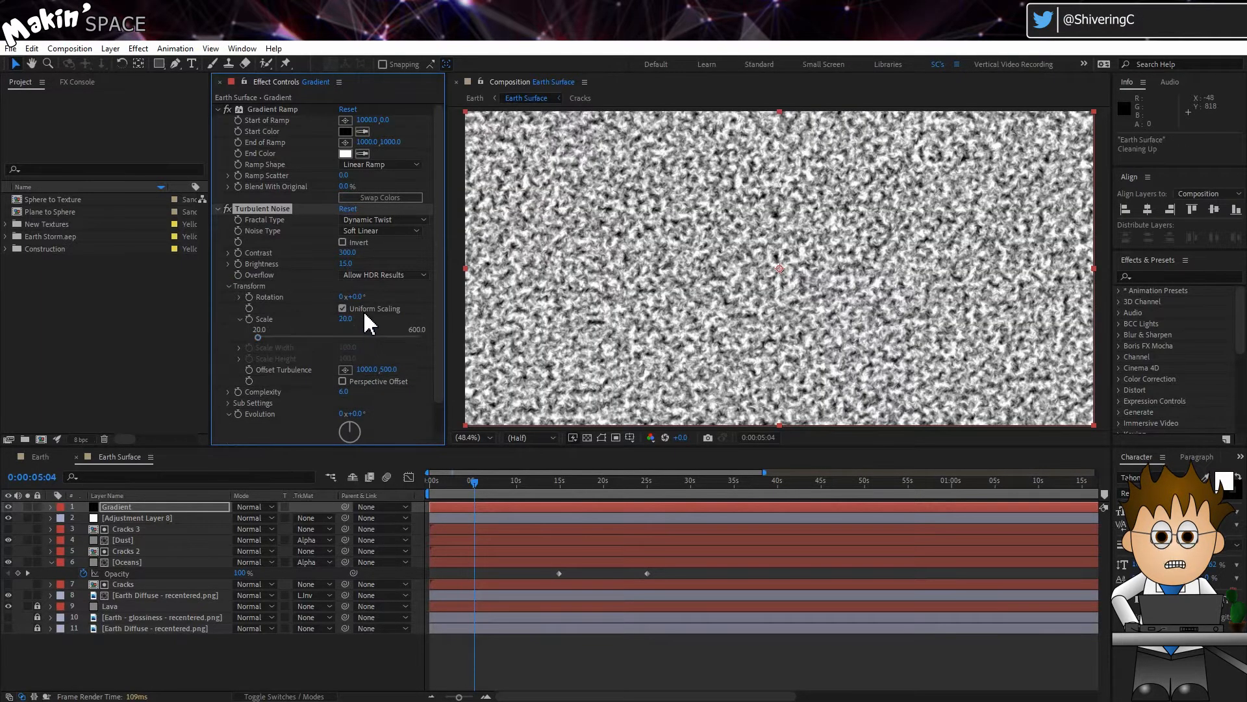
pyautogui.scroll(-1, 364, 310)
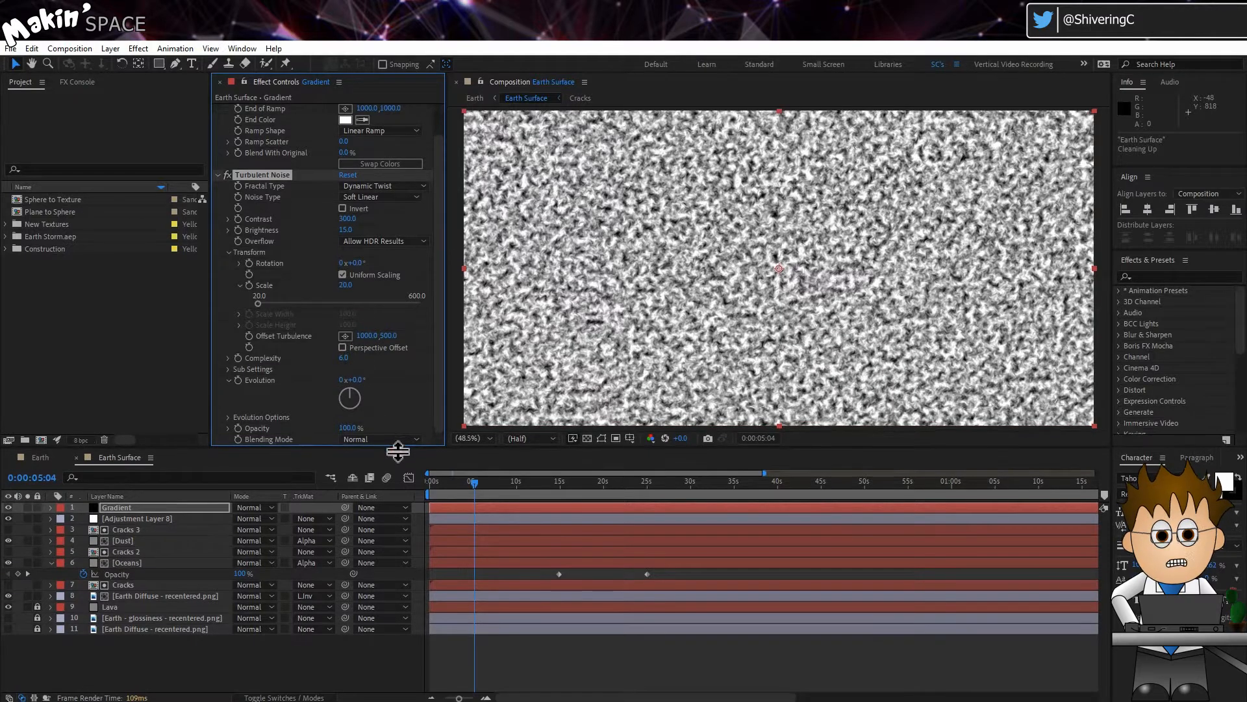
pyautogui.click(395, 440)
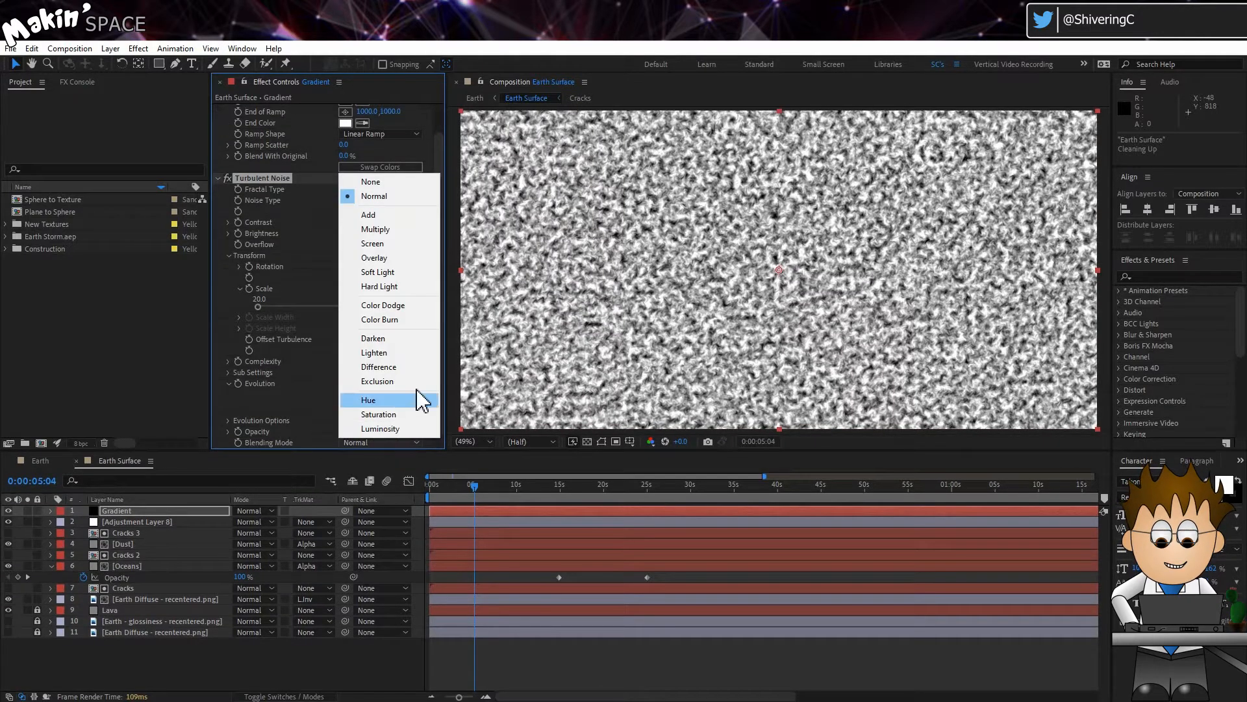
pyautogui.click(399, 228)
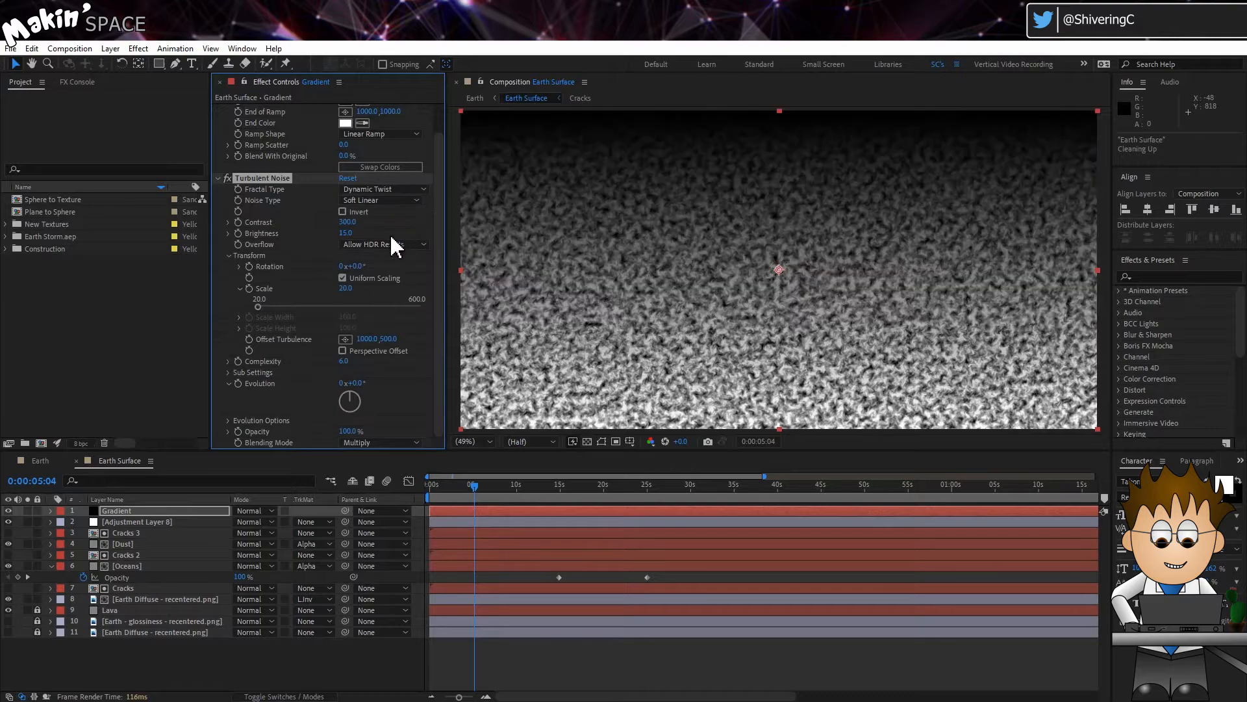
# - Hide the Gradient layer and apply a Gradient Wipe effect to Adjustment Layer 8
pyautogui.click(8, 521)
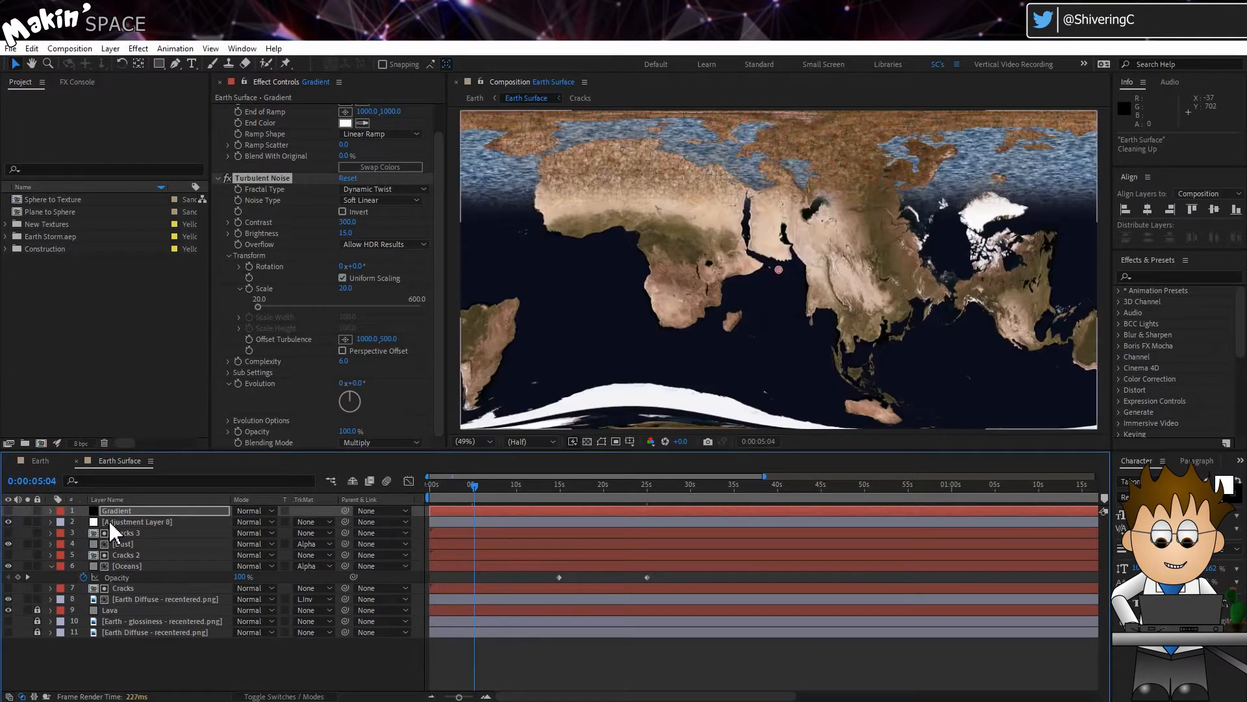
pyautogui.click(117, 521)
pyautogui.click(146, 50)
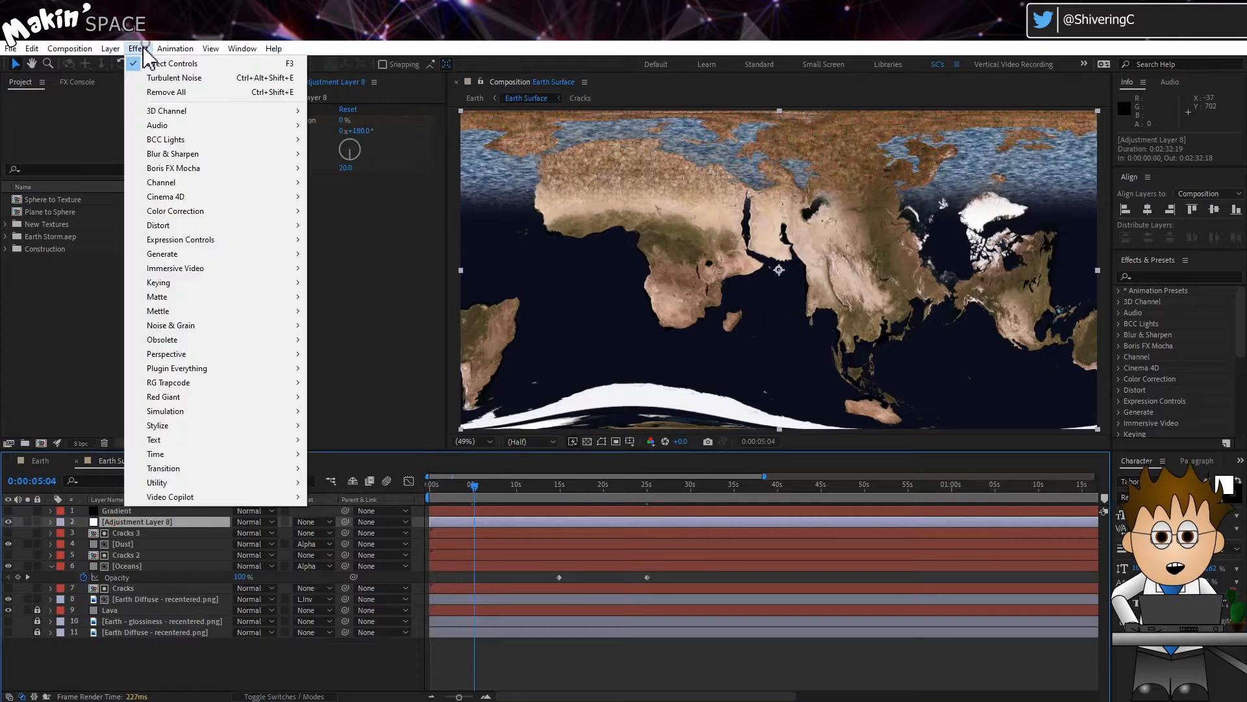
pyautogui.moveTo(185, 473)
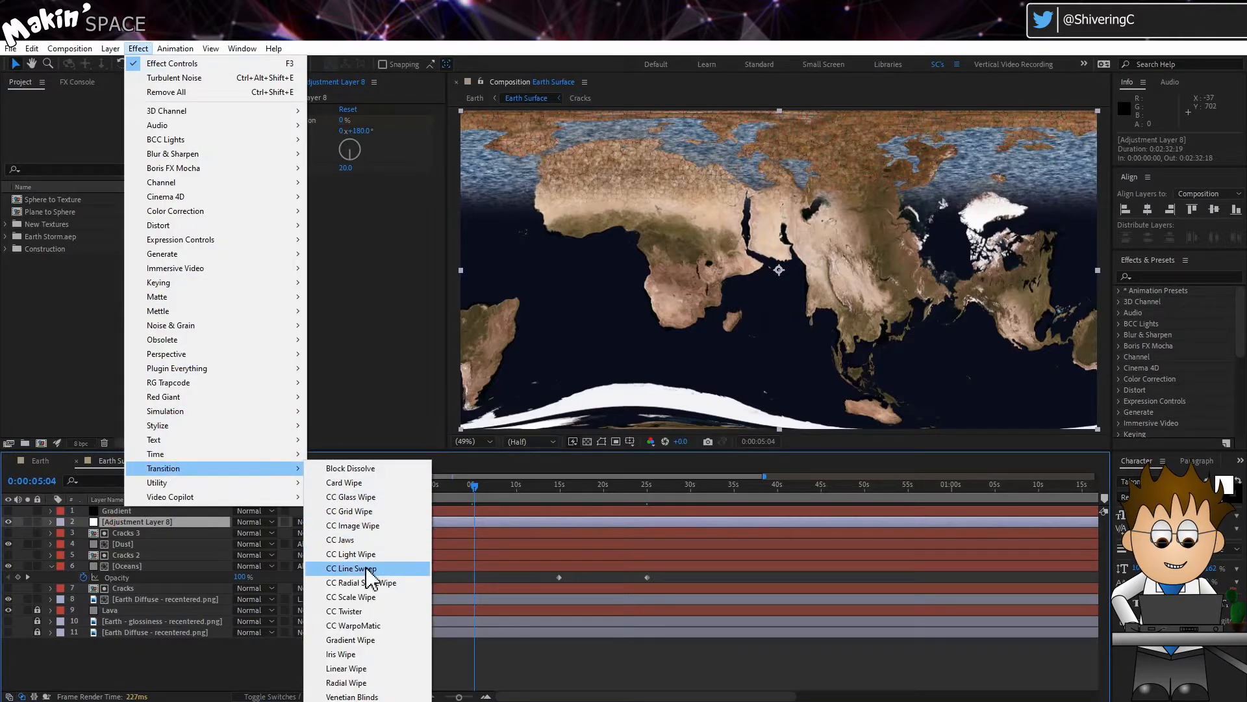
pyautogui.click(367, 638)
# - Use the Gradient layer with its Effects & Masks as the Gradient Wipe's gradient layer
pyautogui.click(363, 213)
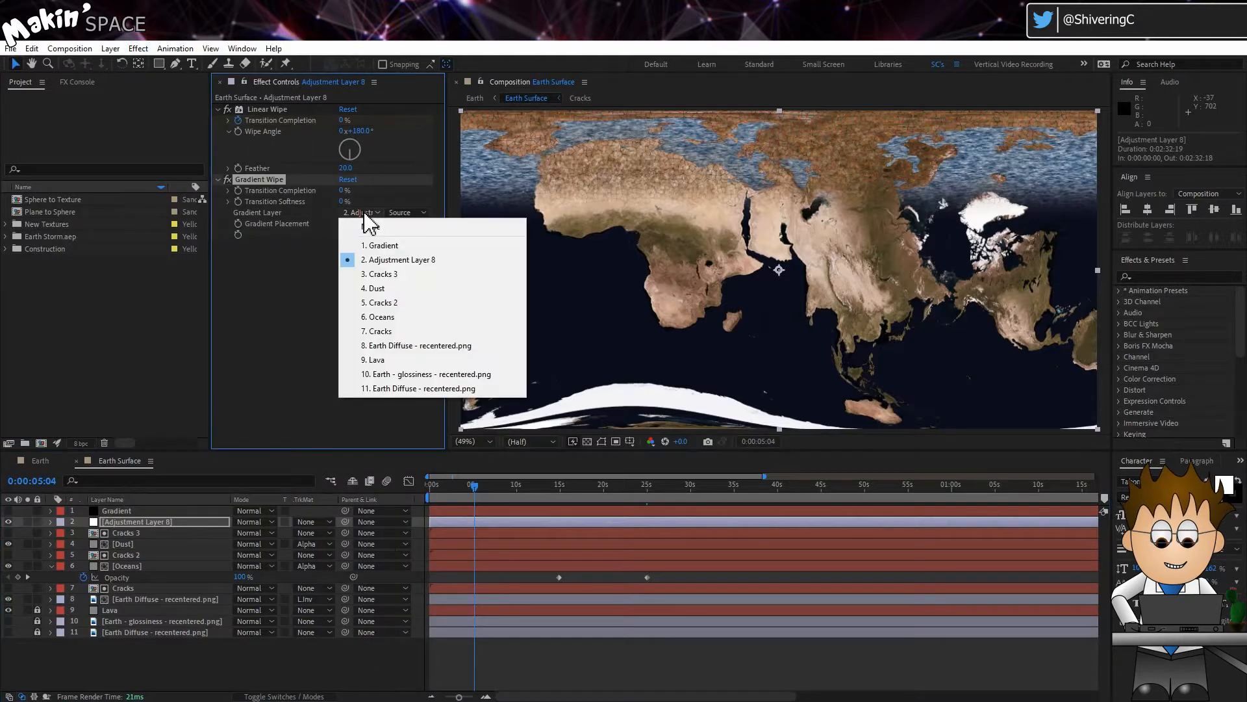
pyautogui.click(397, 245)
pyautogui.click(416, 214)
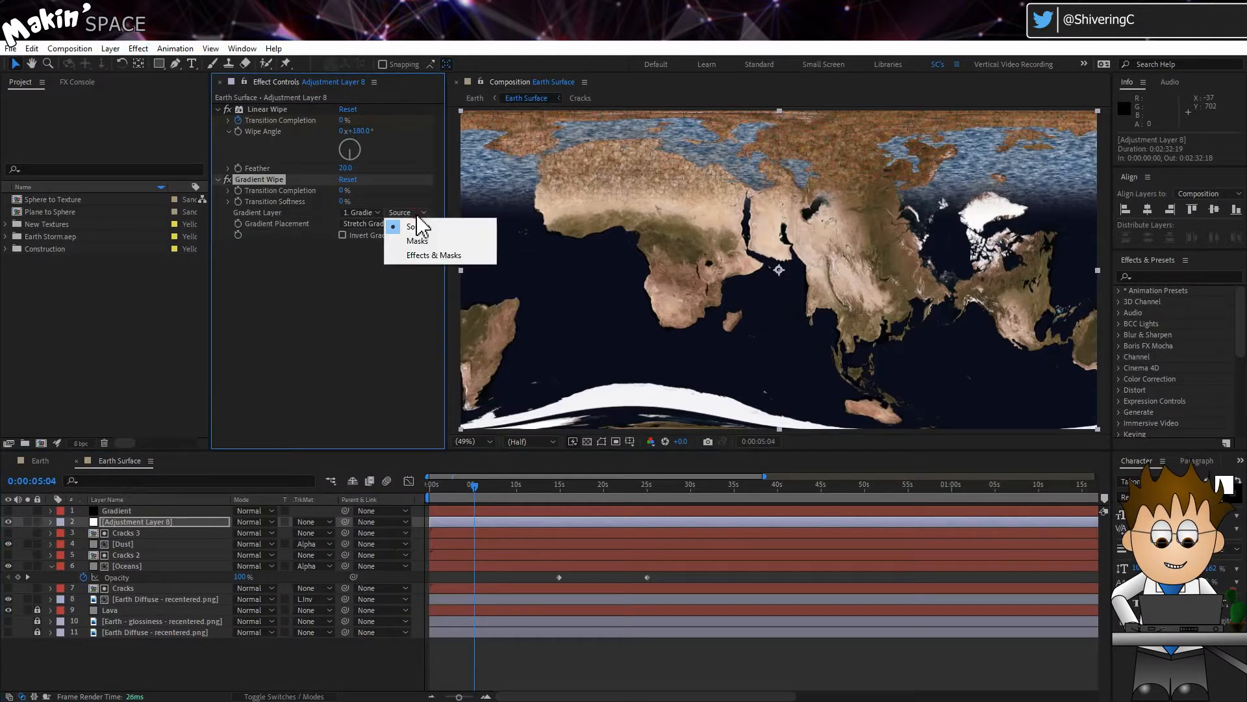
pyautogui.click(434, 254)
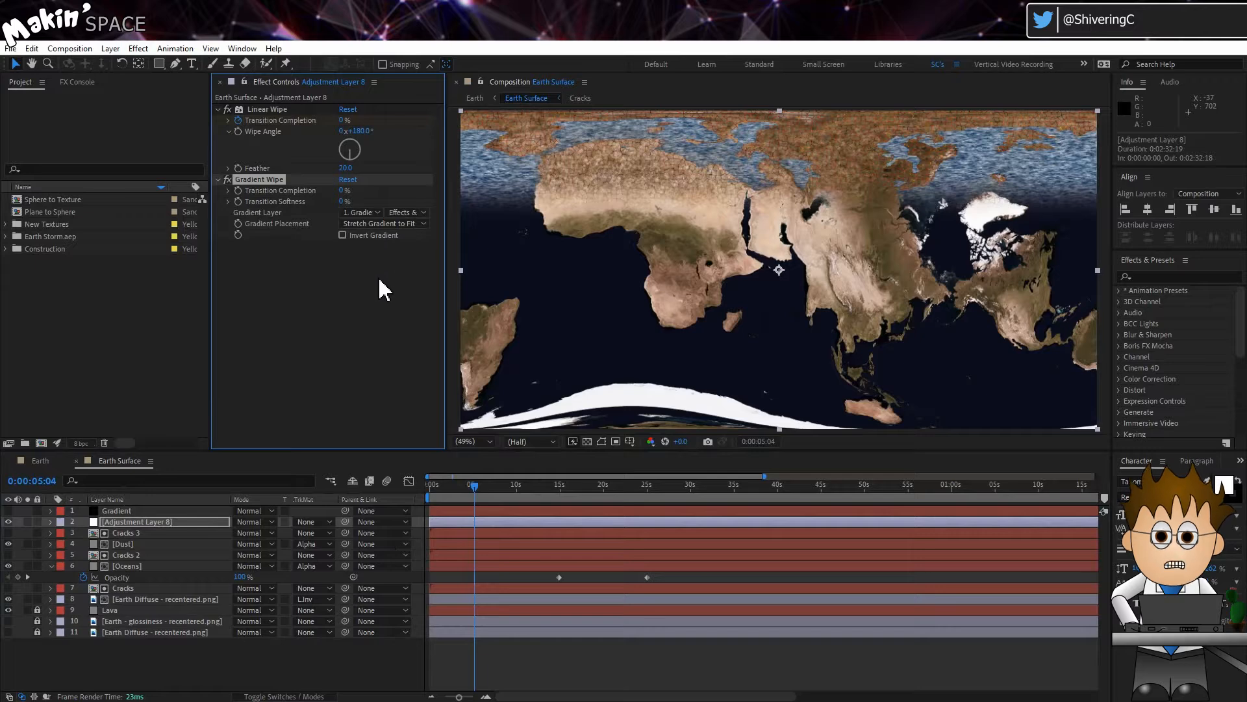
# - Keyframe the Gradient Wipe's Transition Completion at 0% at 0:00:25:00 and 100% at 0:00:44:24
pyautogui.click(638, 491)
pyautogui.press('k')
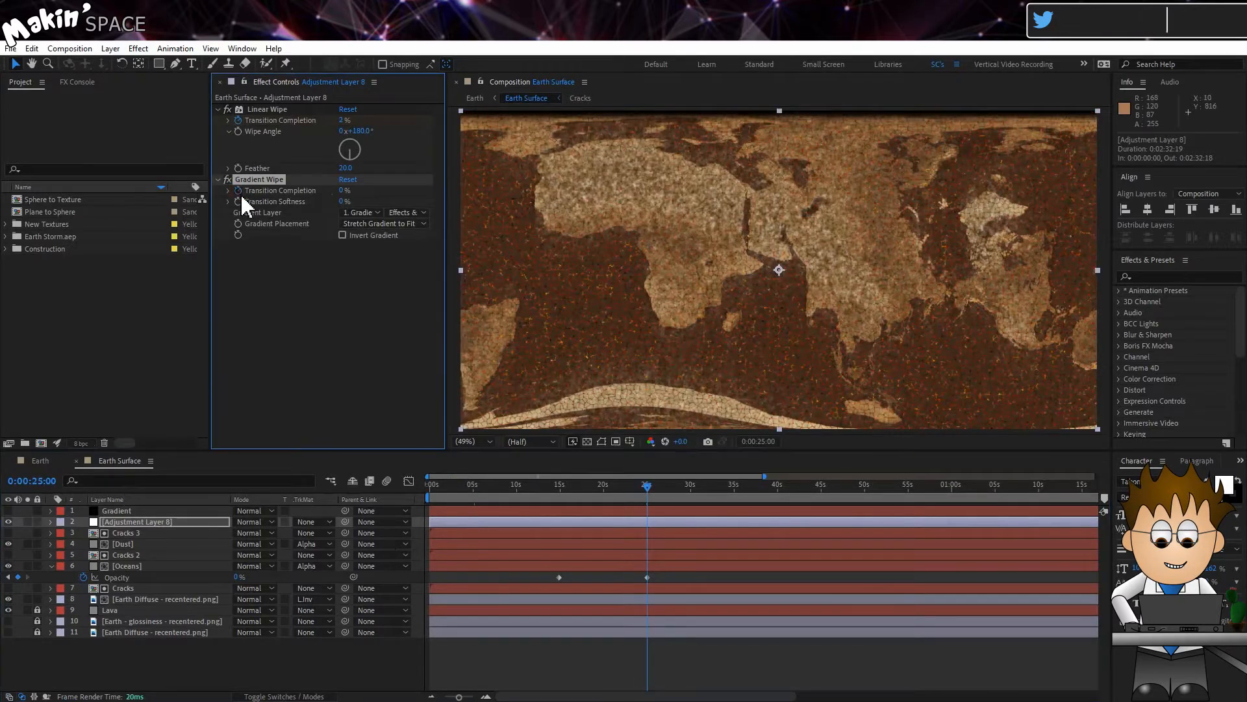
pyautogui.click(818, 486)
pyautogui.moveTo(820, 486); pyautogui.dragTo(820, 489)
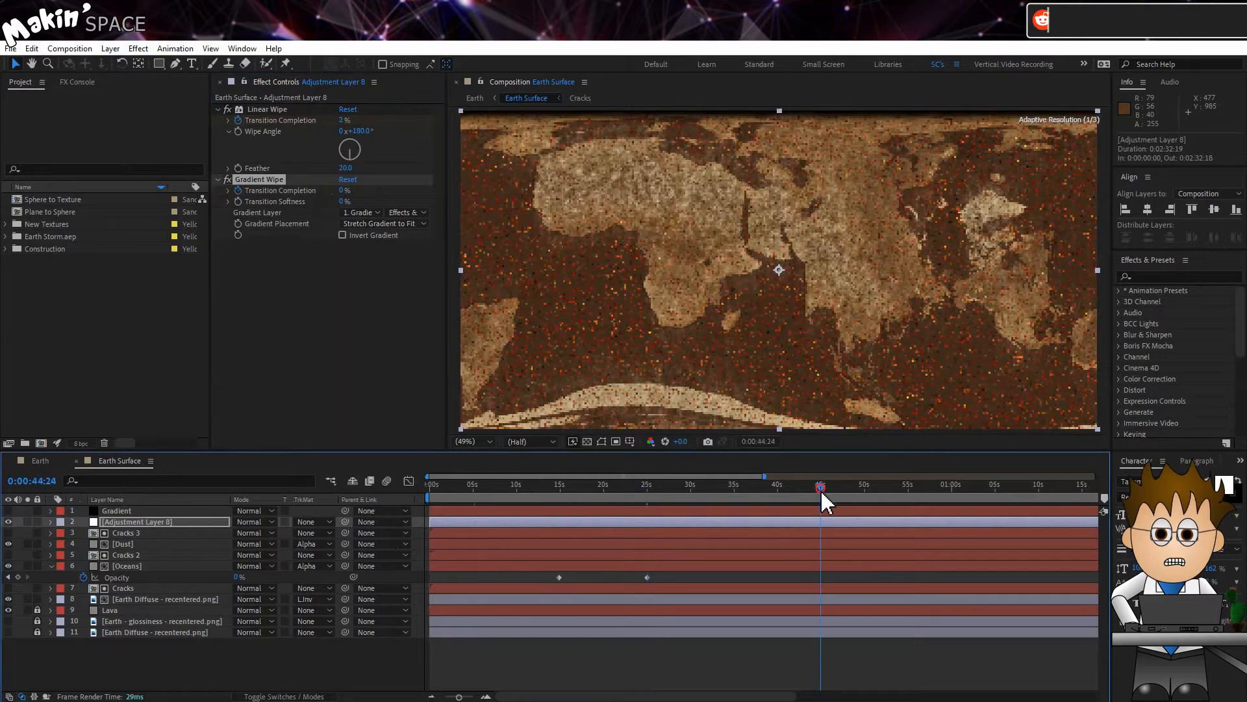
pyautogui.click(342, 191)
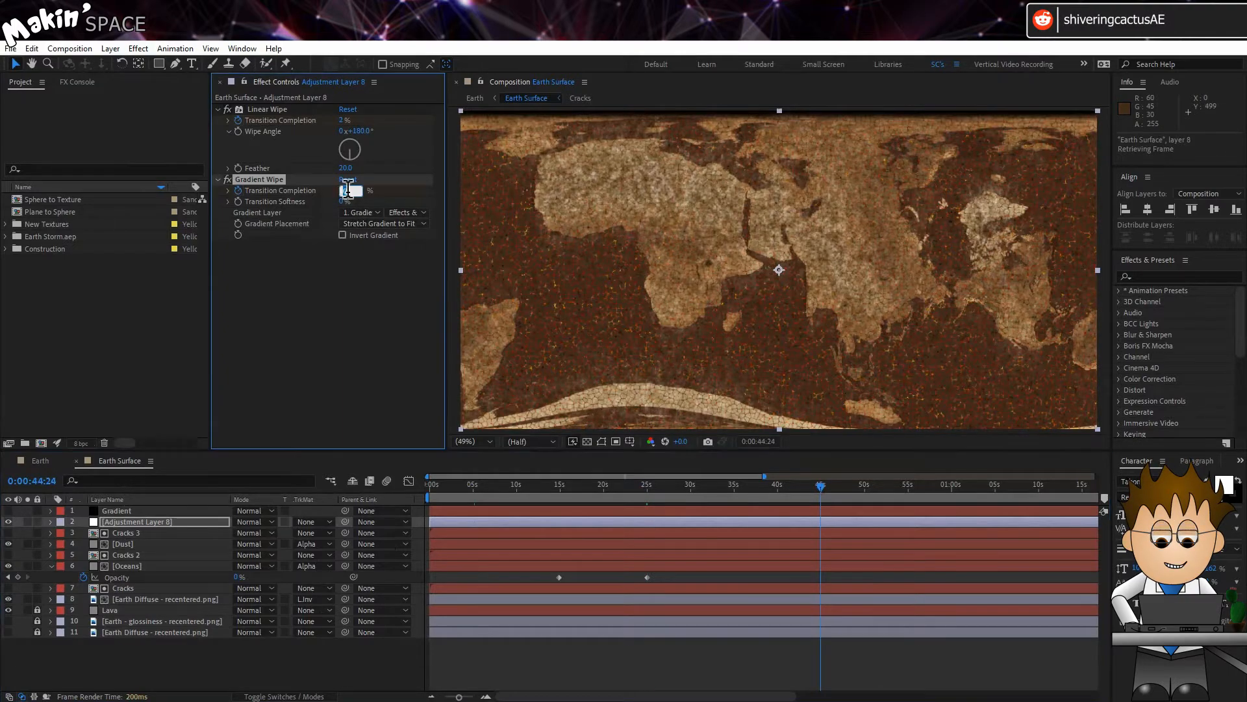
pyautogui.press('Return')
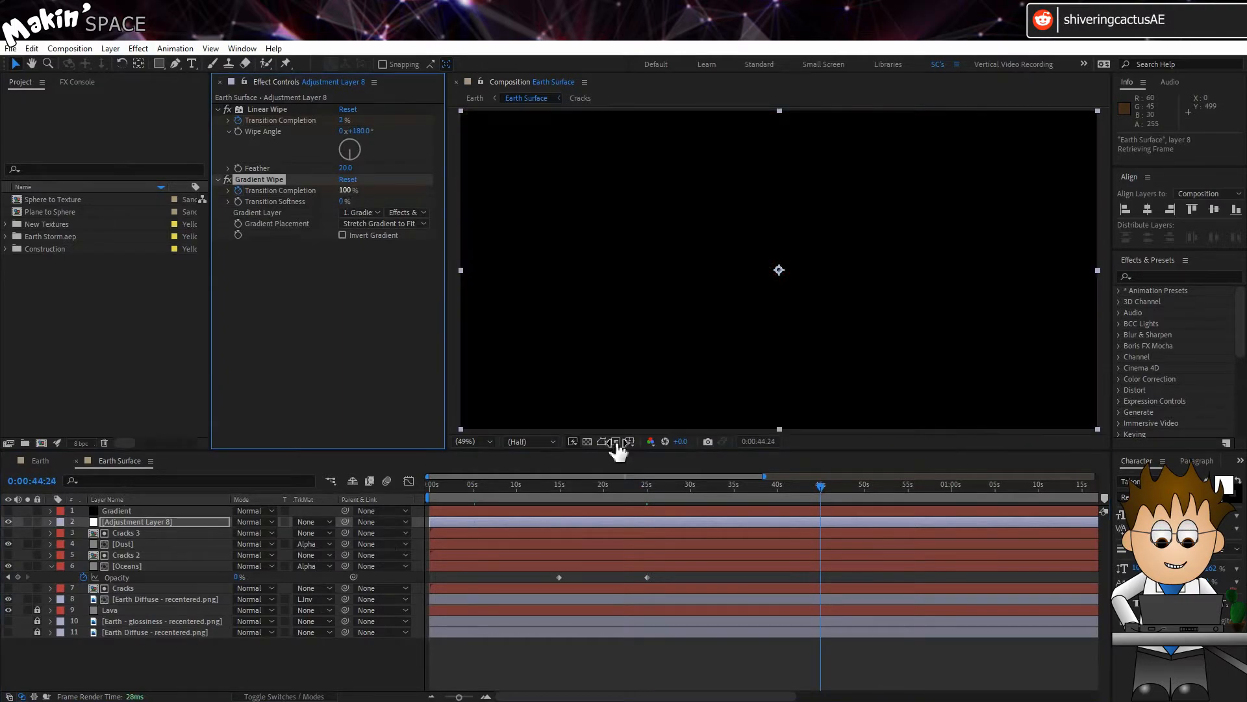
# - At 0:00:25:00, add a CC Scale Wipe effect to Adjustment Layer 8 and set its Stretch to 2
pyautogui.click(645, 485)
pyautogui.moveTo(645, 485)
pyautogui.mouseDown()
pyautogui.moveTo(781, 490)
pyautogui.moveTo(648, 493)
pyautogui.mouseUp()
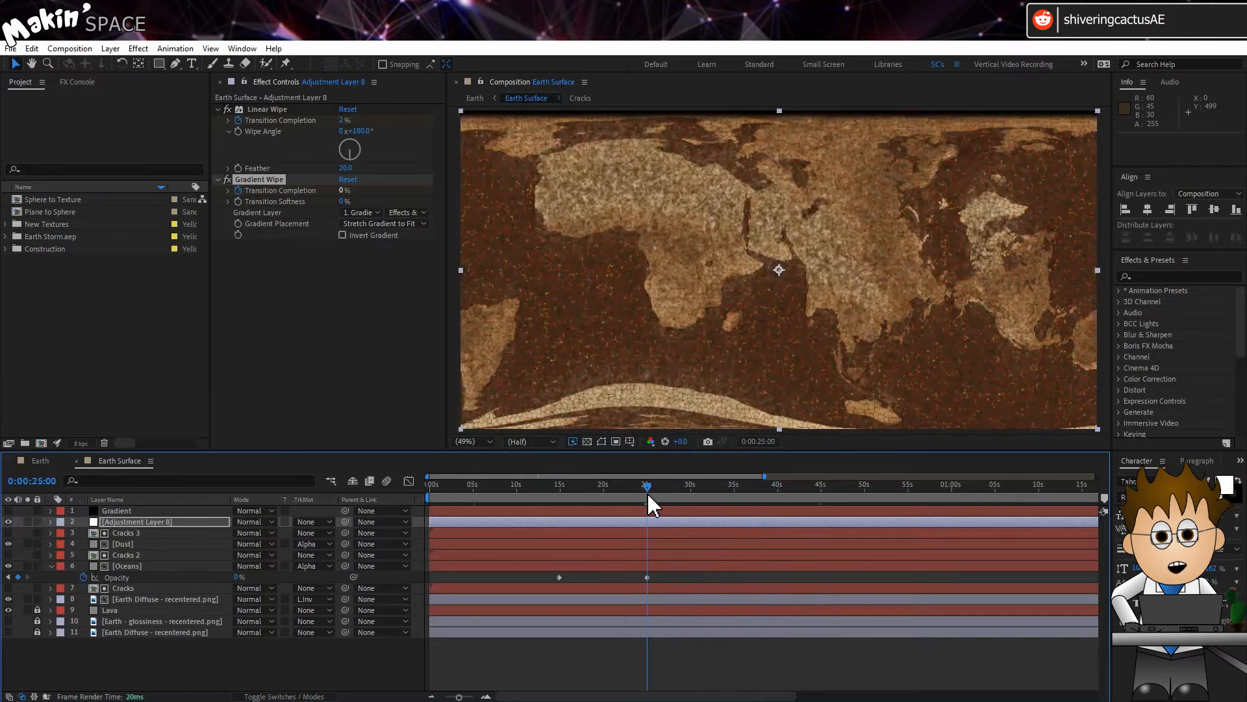
pyautogui.click(139, 48)
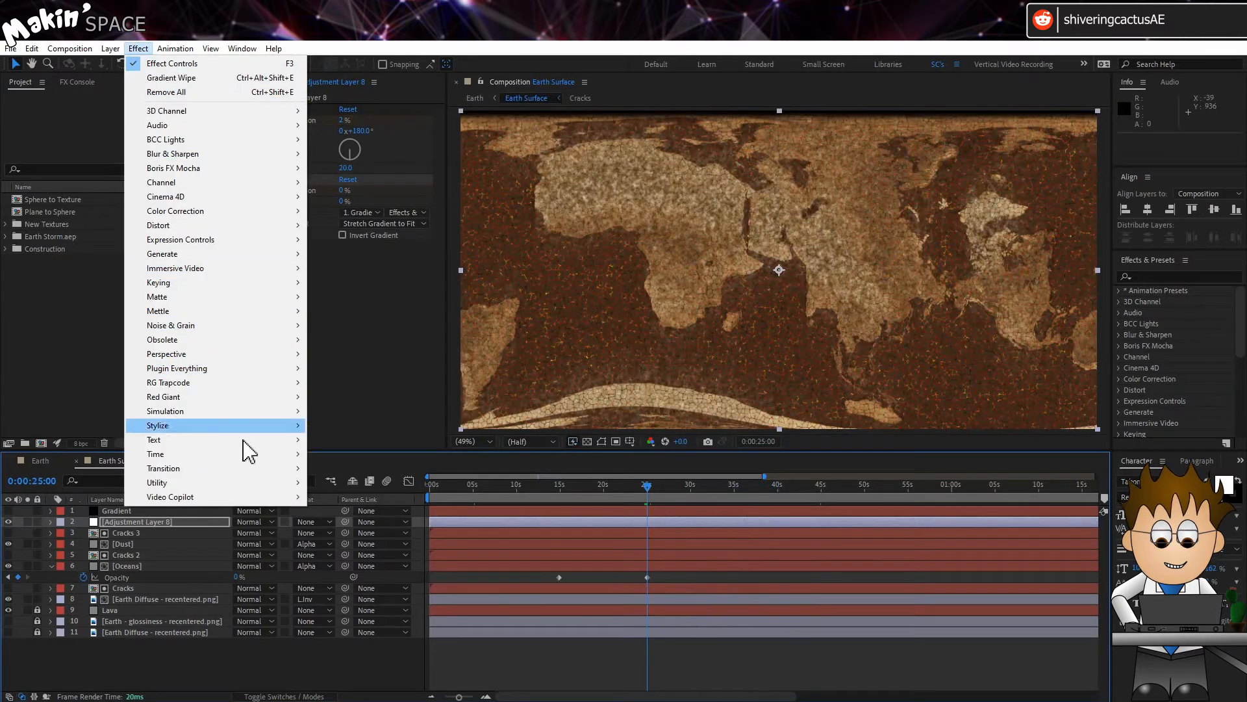
pyautogui.moveTo(246, 469)
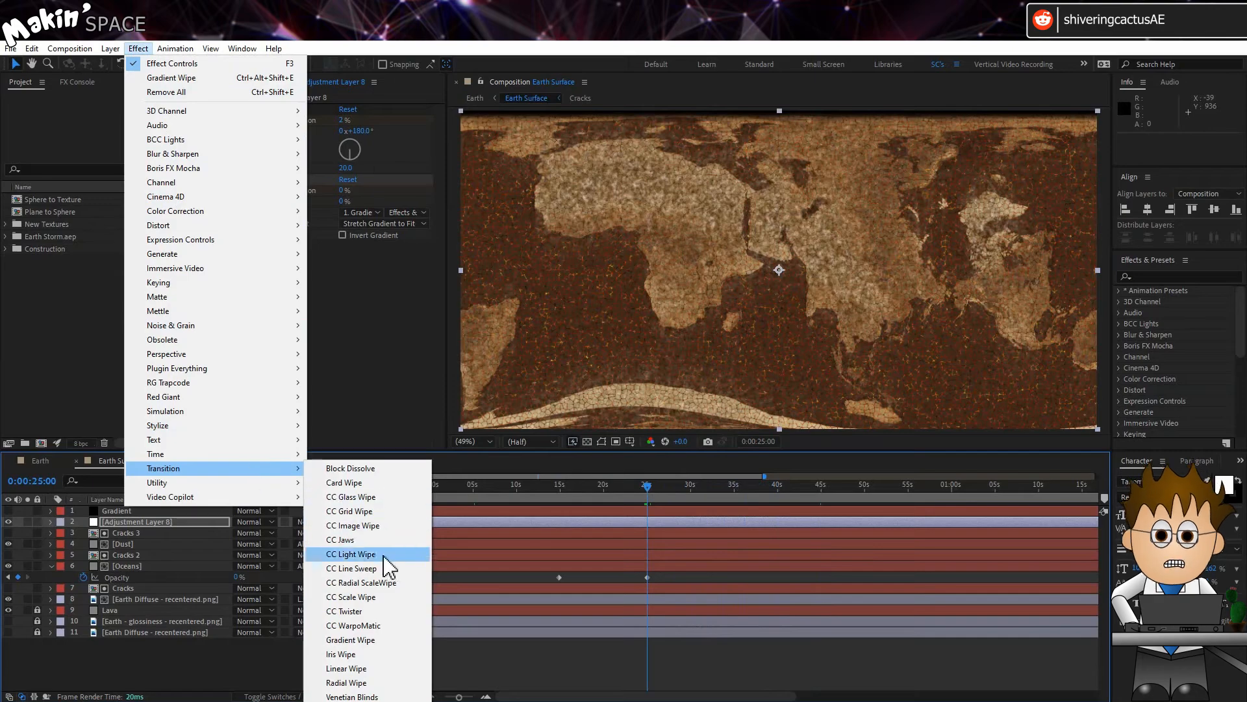
pyautogui.click(383, 597)
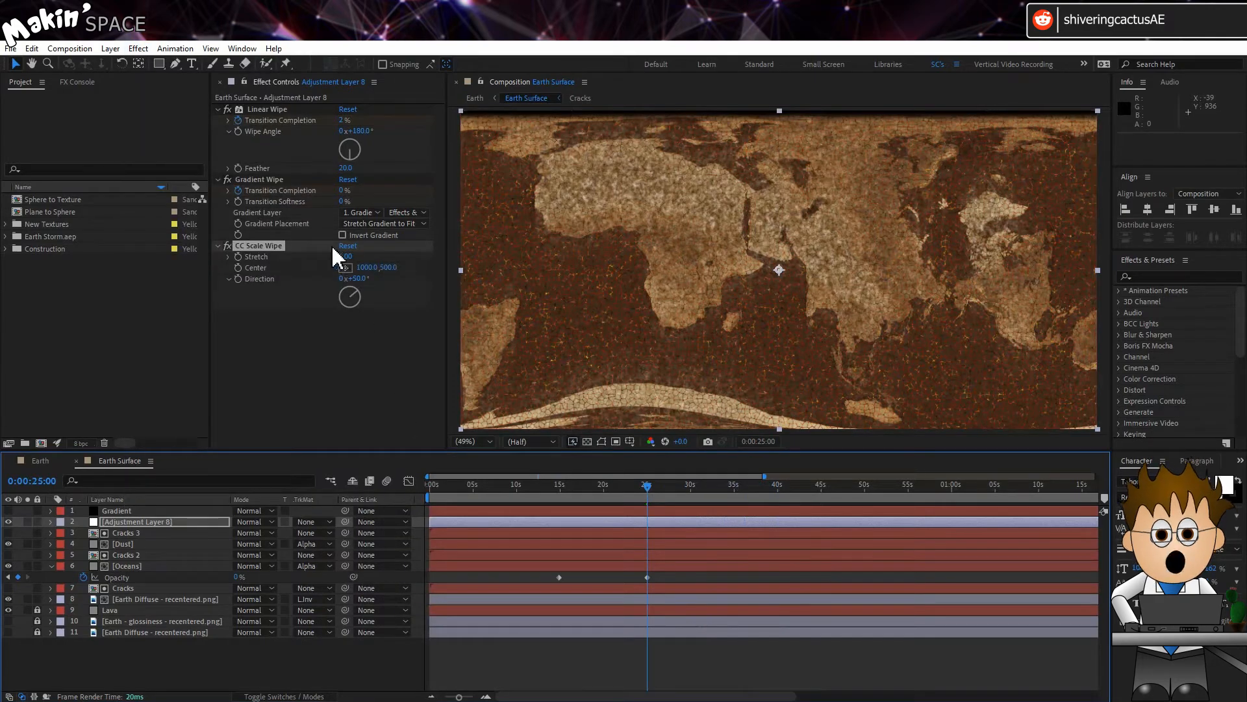
pyautogui.click(354, 257)
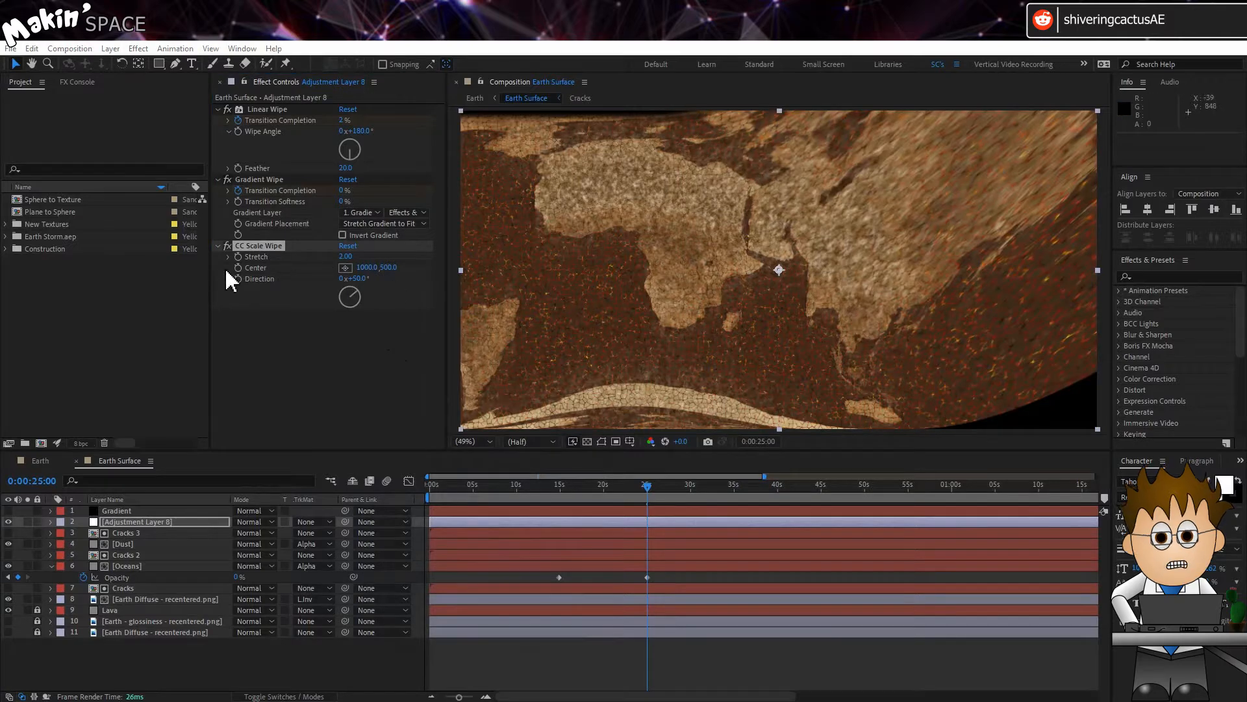
# - Keyframe the CC Scale Wipe's Center at 1000, 0 at 0:00:25:00 and at 1000, 662 at 0:00:45:06
pyautogui.click(265, 273)
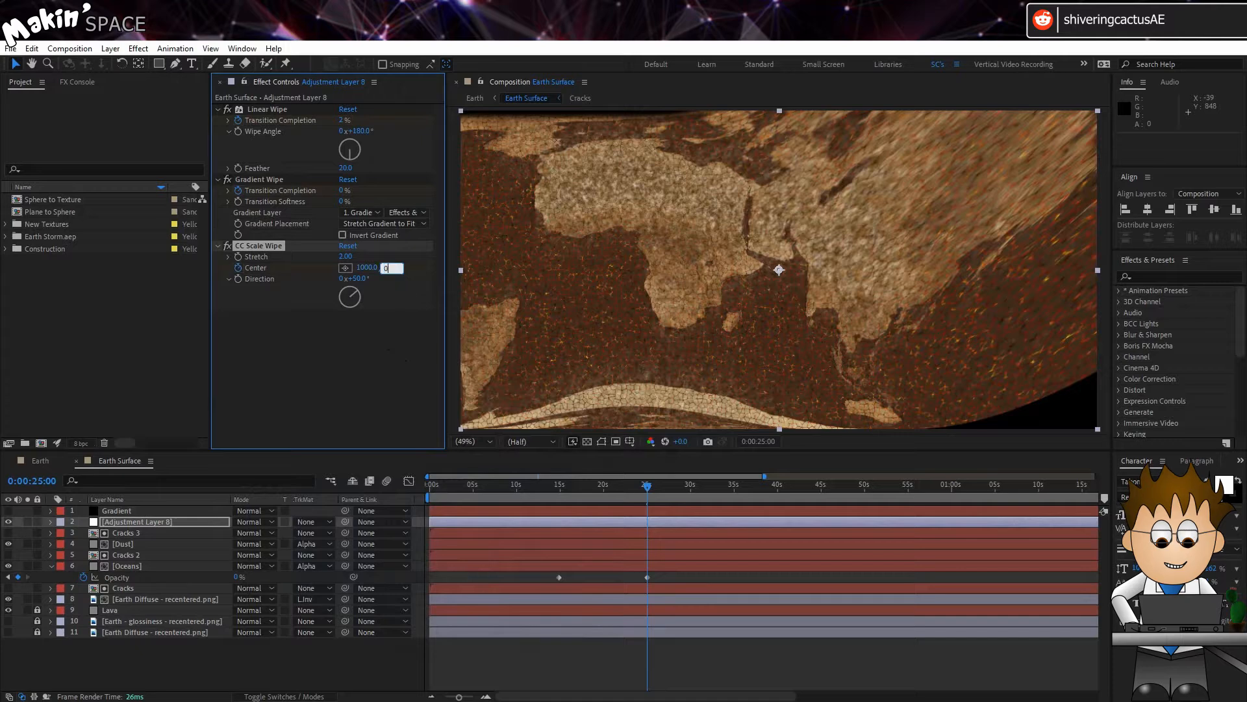
pyautogui.press('Return')
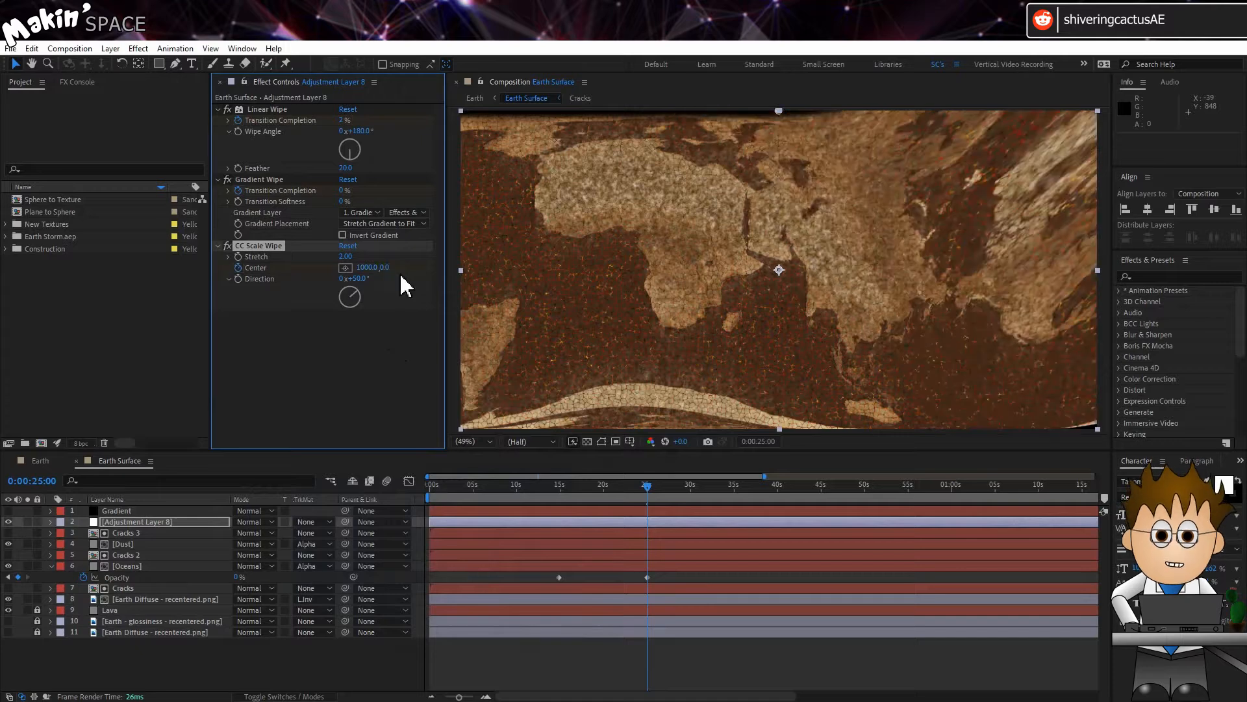
pyautogui.click(820, 489)
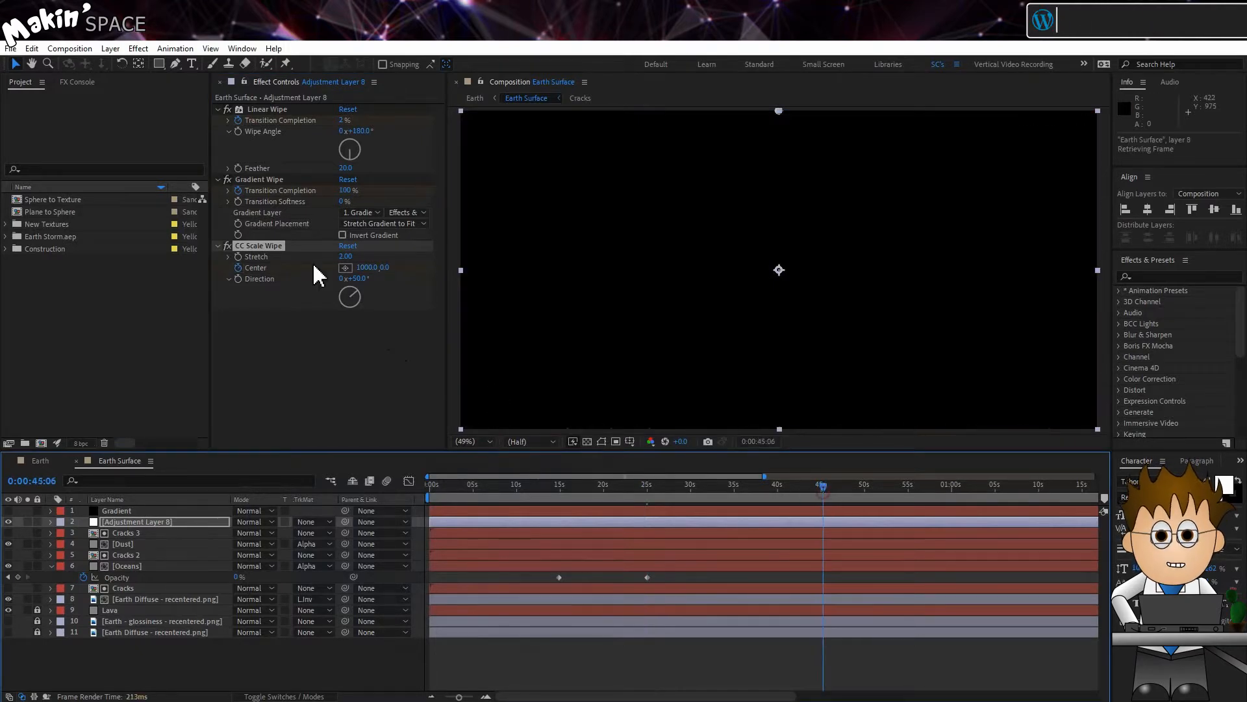
pyautogui.click(384, 268)
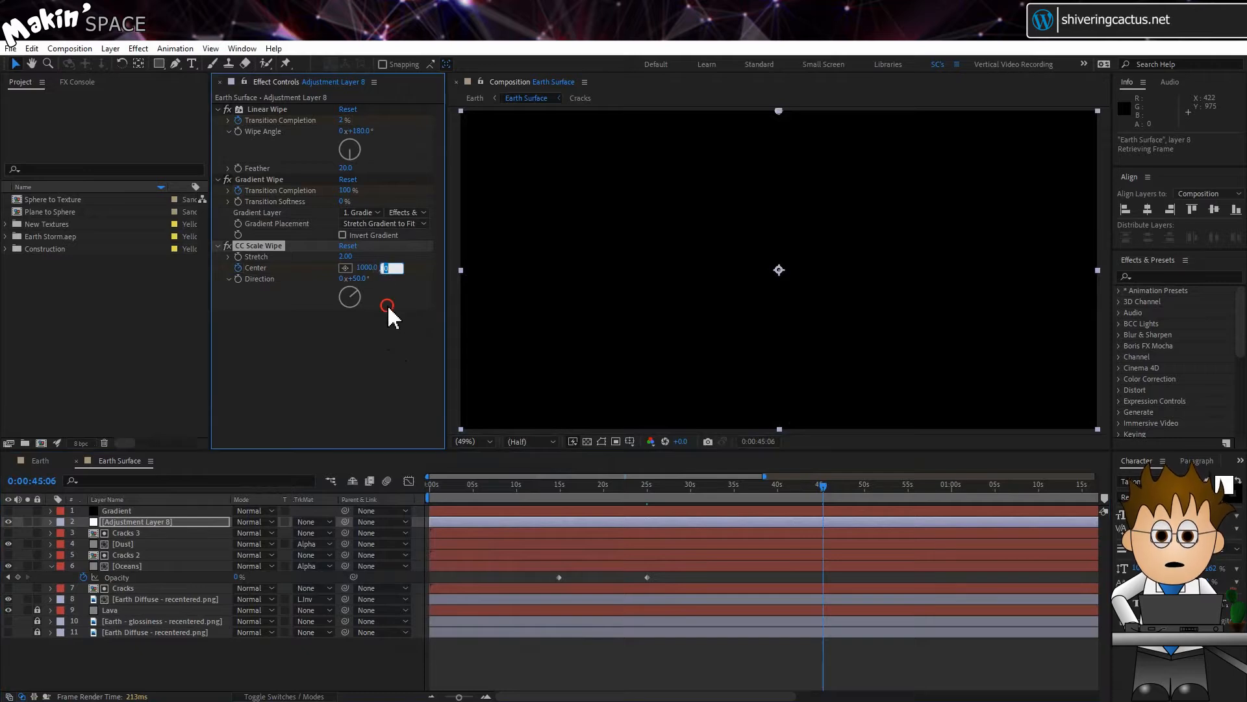
pyautogui.write('662')
pyautogui.press('Return')
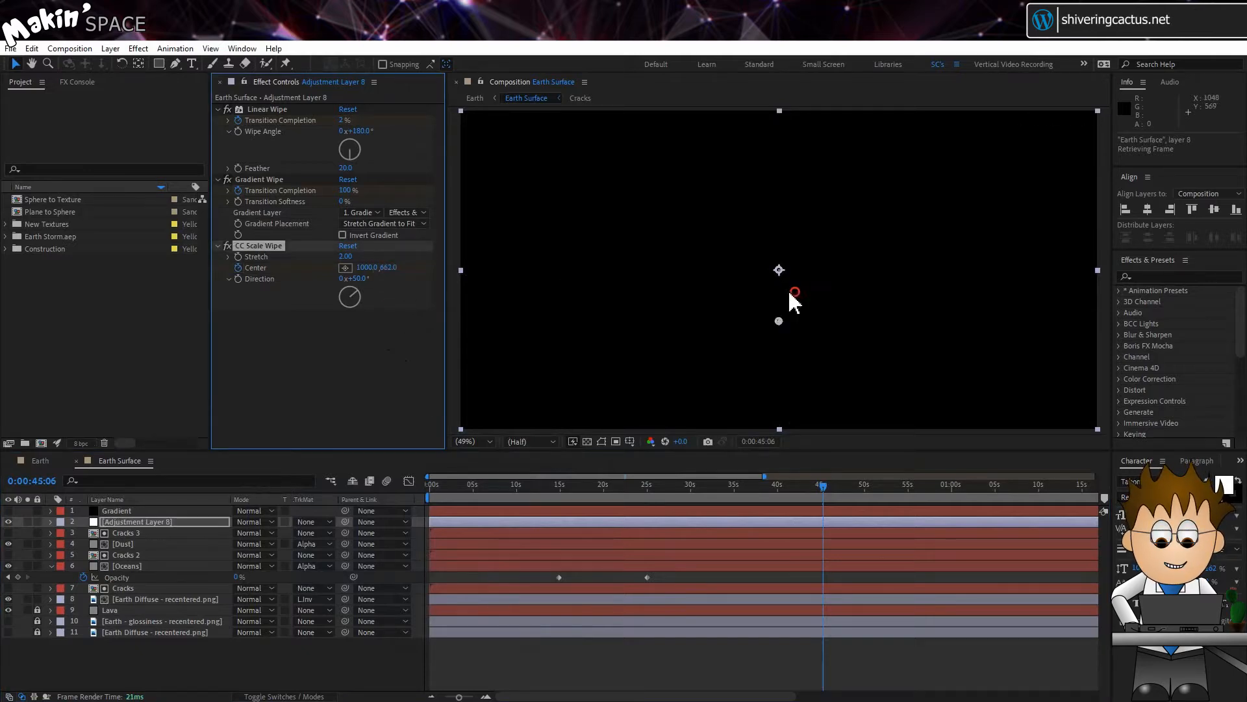
# - Turn off the Gradient Wipe and increase the CC Scale Wipe's vertical Center value at 0:00:45:06
pyautogui.scroll(-4, 789, 293)
pyautogui.click(228, 179)
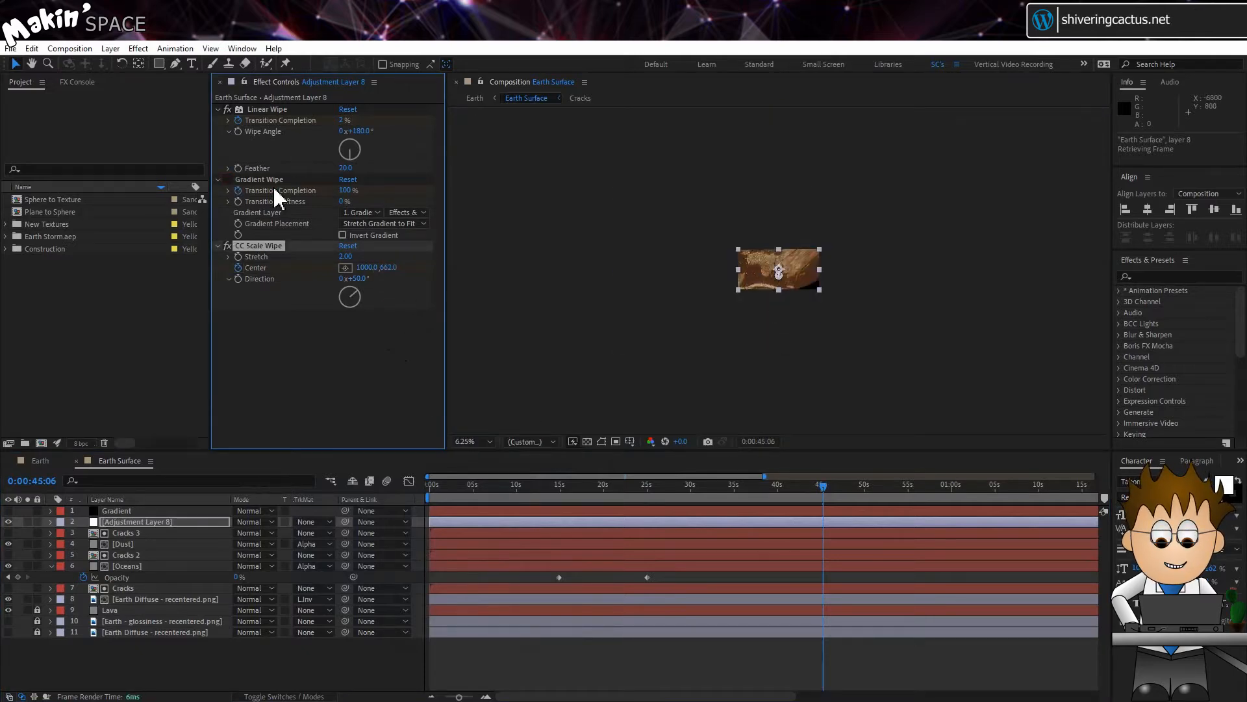
pyautogui.scroll(1, 729, 336)
pyautogui.moveTo(403, 269); pyautogui.dragTo(467, 270)
# - Set the CC Scale Wipe's Direction to 0°
pyautogui.click(369, 284)
pyautogui.write('0')
pyautogui.press('Return')
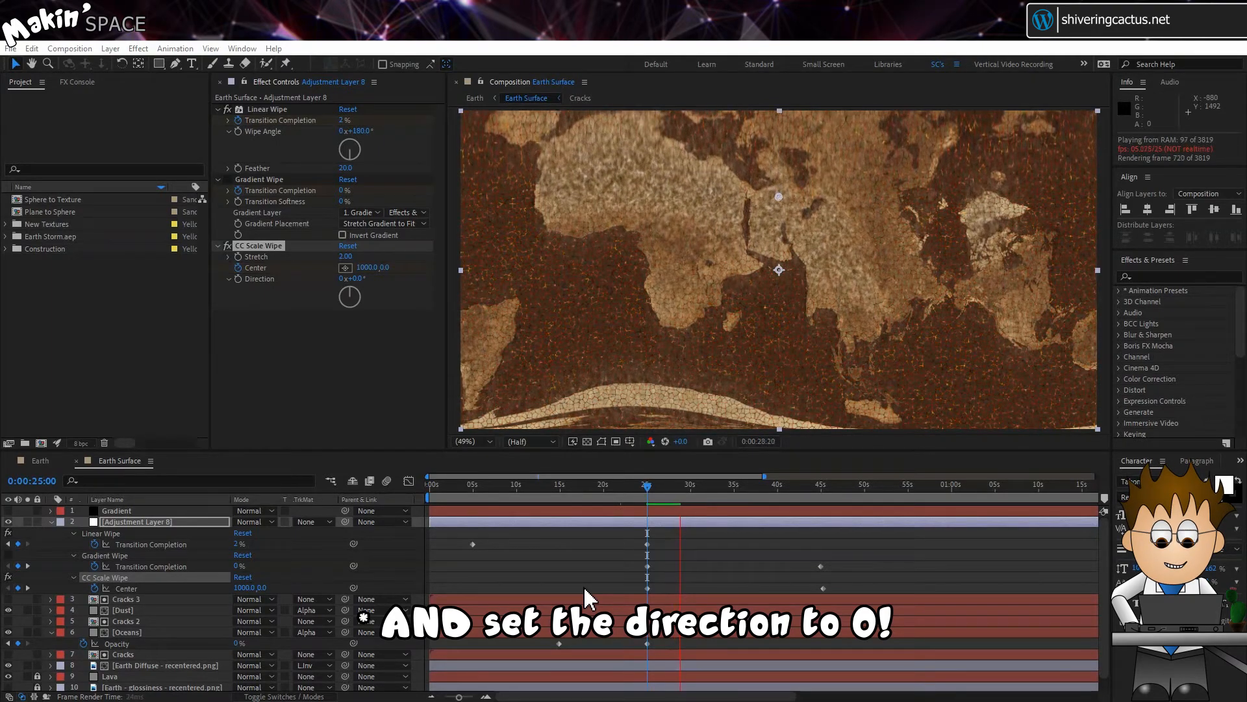
# - Go back to 0:00:25:00 and move the Linear Wipe effect below CC Scale Wipe in the effect order
pyautogui.click(647, 489)
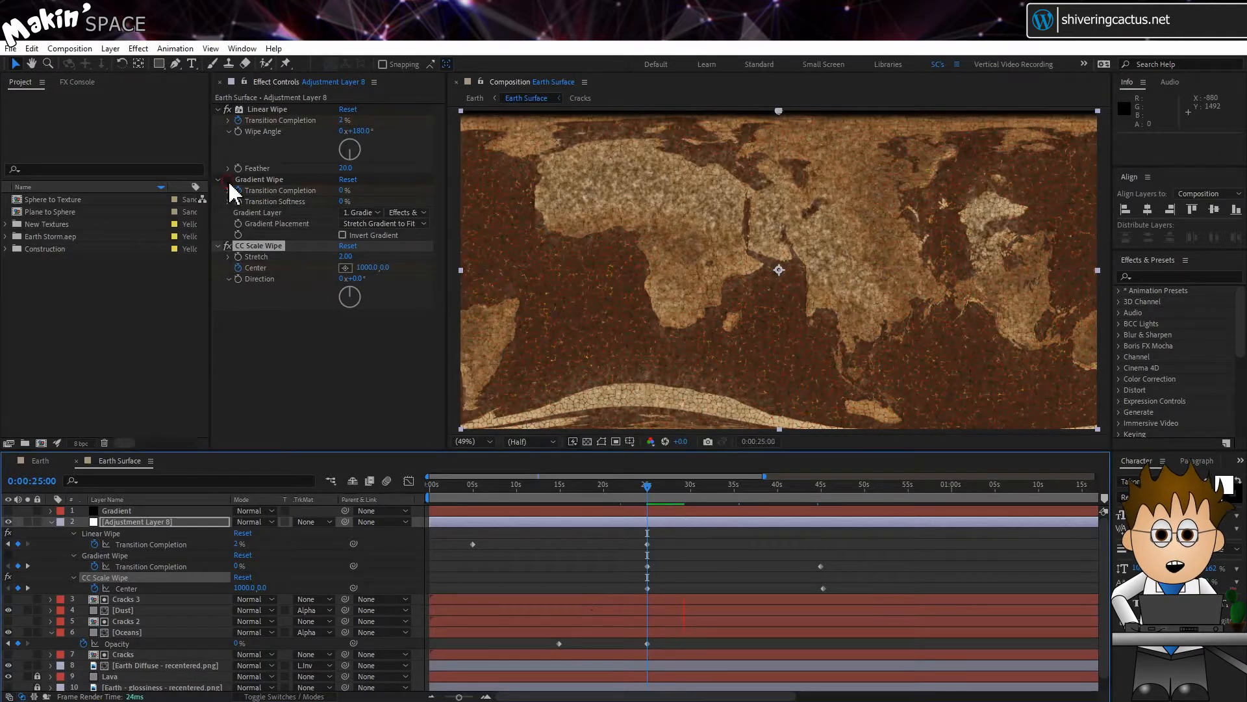
pyautogui.moveTo(264, 109); pyautogui.dragTo(296, 361)
pyautogui.moveTo(296, 356); pyautogui.dragTo(300, 388)
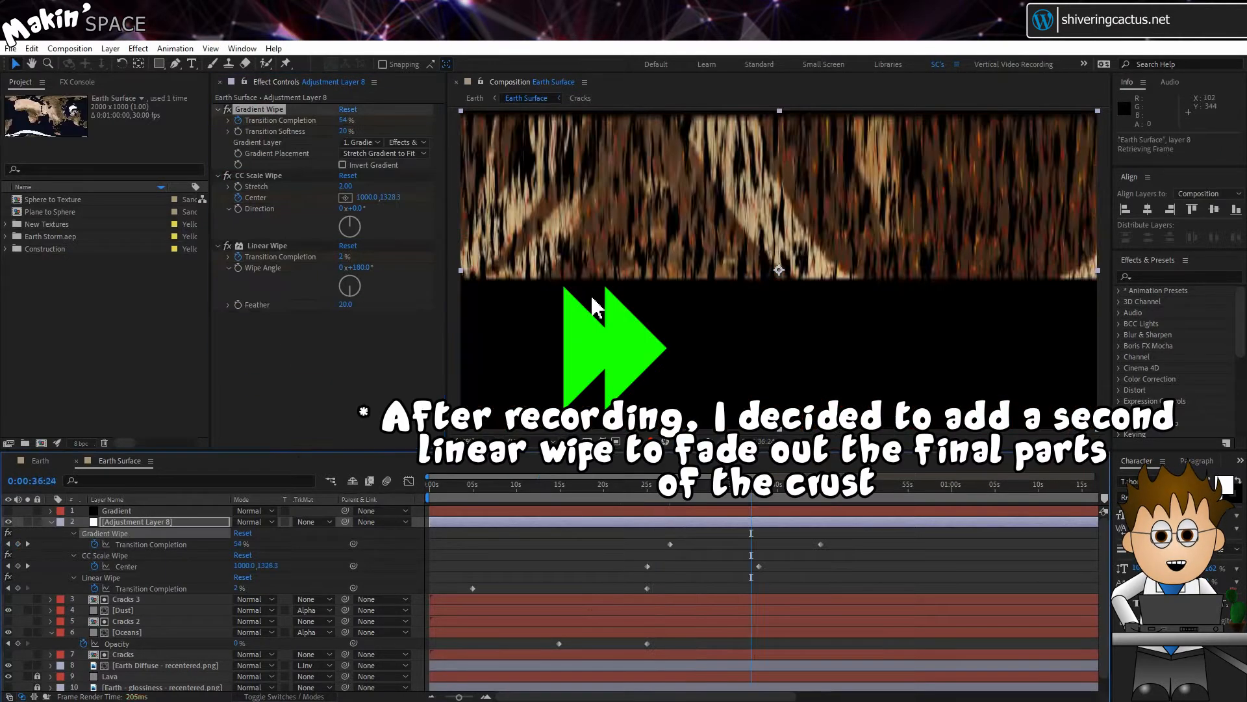
# - Set the Gradient Wipe's Transition Softness to 40%
pyautogui.click(345, 131)
pyautogui.moveTo(751, 486); pyautogui.dragTo(747, 488)
pyautogui.write('40')
pyautogui.press('Return')
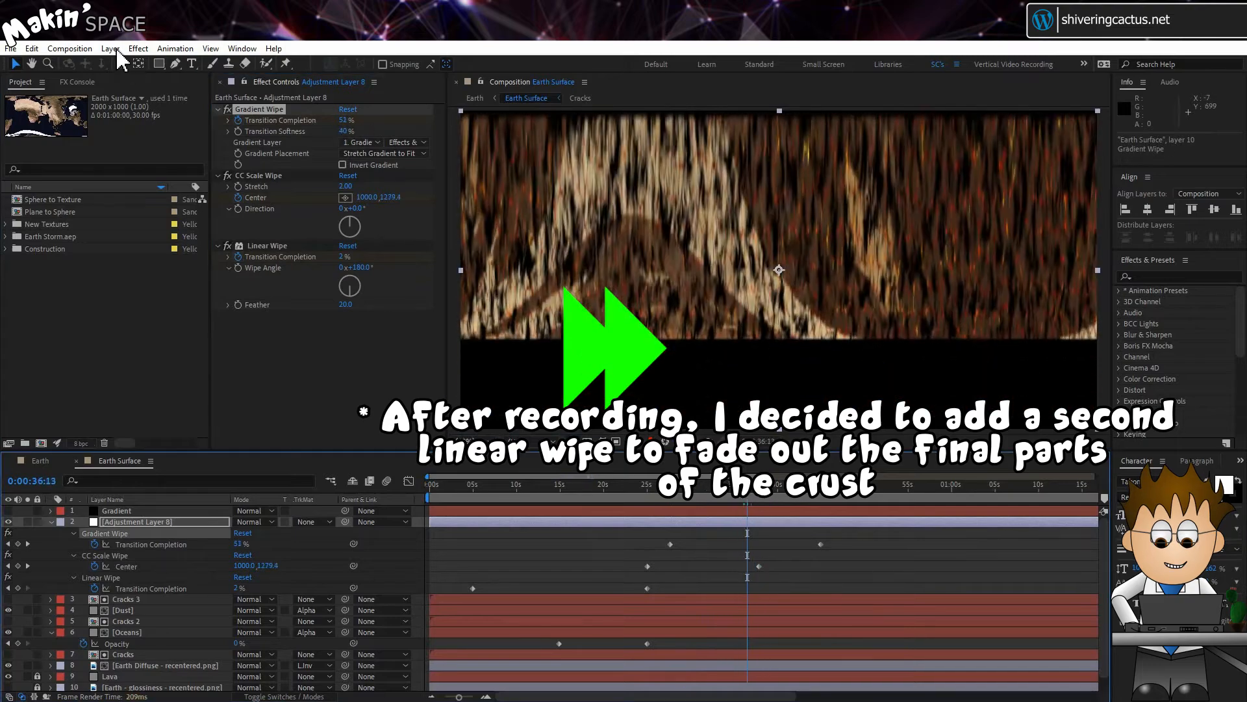
# - Duplicate the Linear Wipe effect and raise the copy's Transition Completion to fade out the last parts of the crust
pyautogui.click(281, 246)
pyautogui.click(31, 48)
pyautogui.click(98, 225)
pyautogui.moveTo(343, 326); pyautogui.dragTo(416, 331)
pyautogui.moveTo(730, 487); pyautogui.dragTo(762, 495)
# - In the Earth composition, start keyframing the VC Orb's Edge Feather on the ORB - Planet layer at 0:00:25:00
pyautogui.click(39, 460)
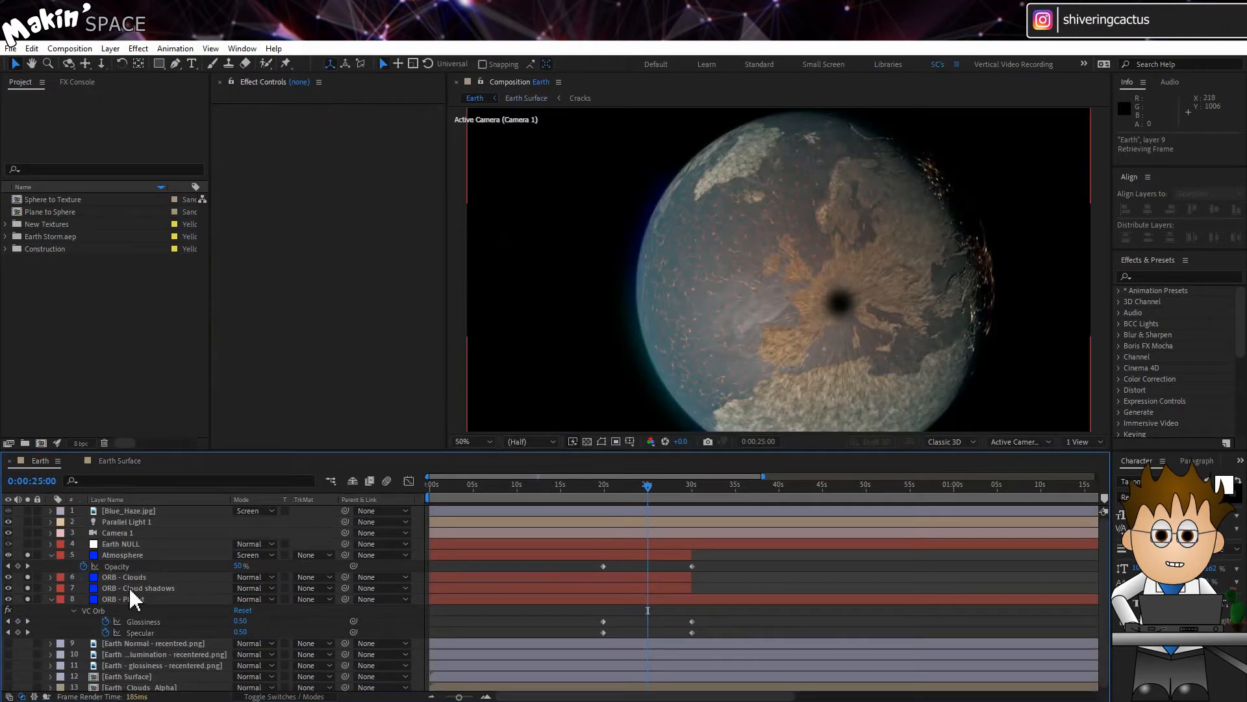
pyautogui.scroll(-1, 145, 619)
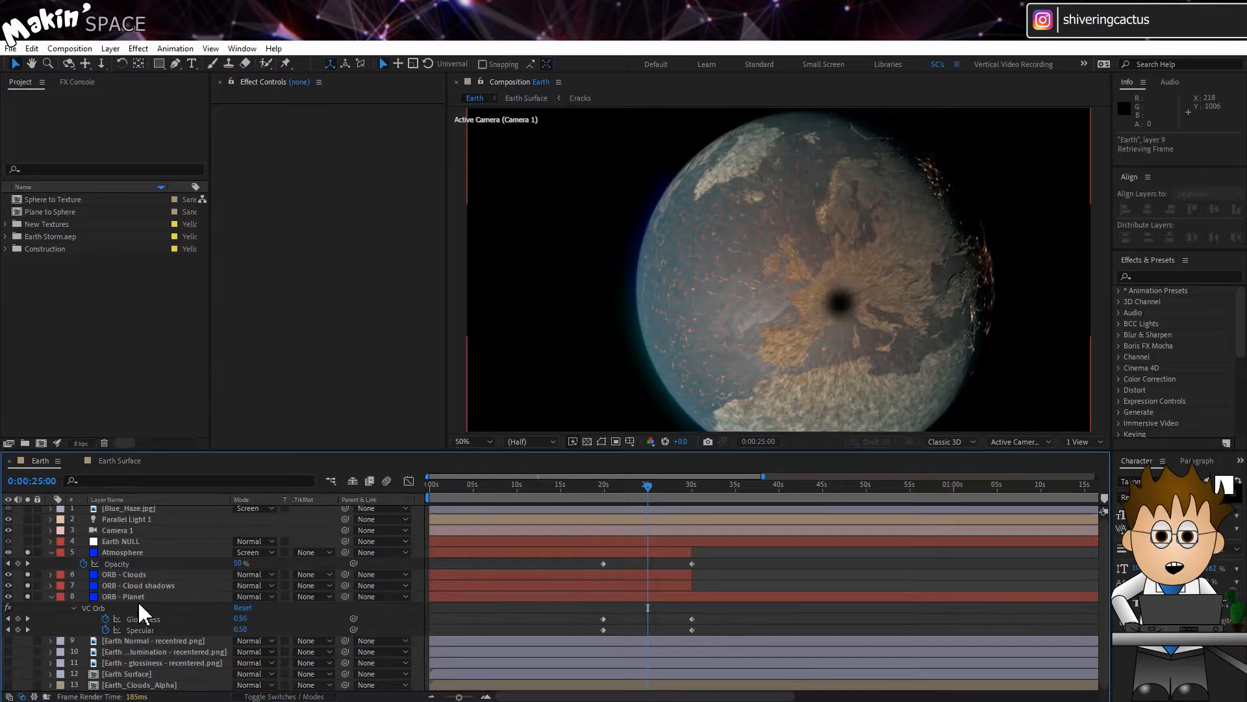
pyautogui.click(150, 592)
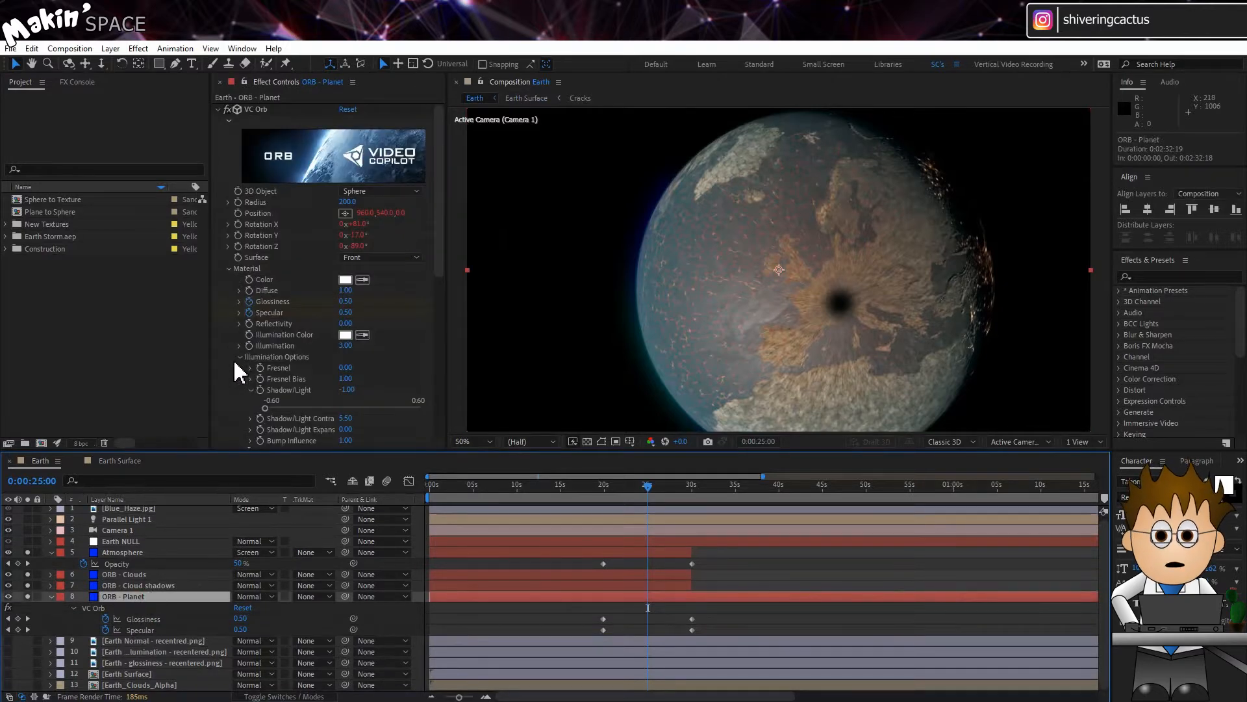
pyautogui.scroll(-3, 254, 390)
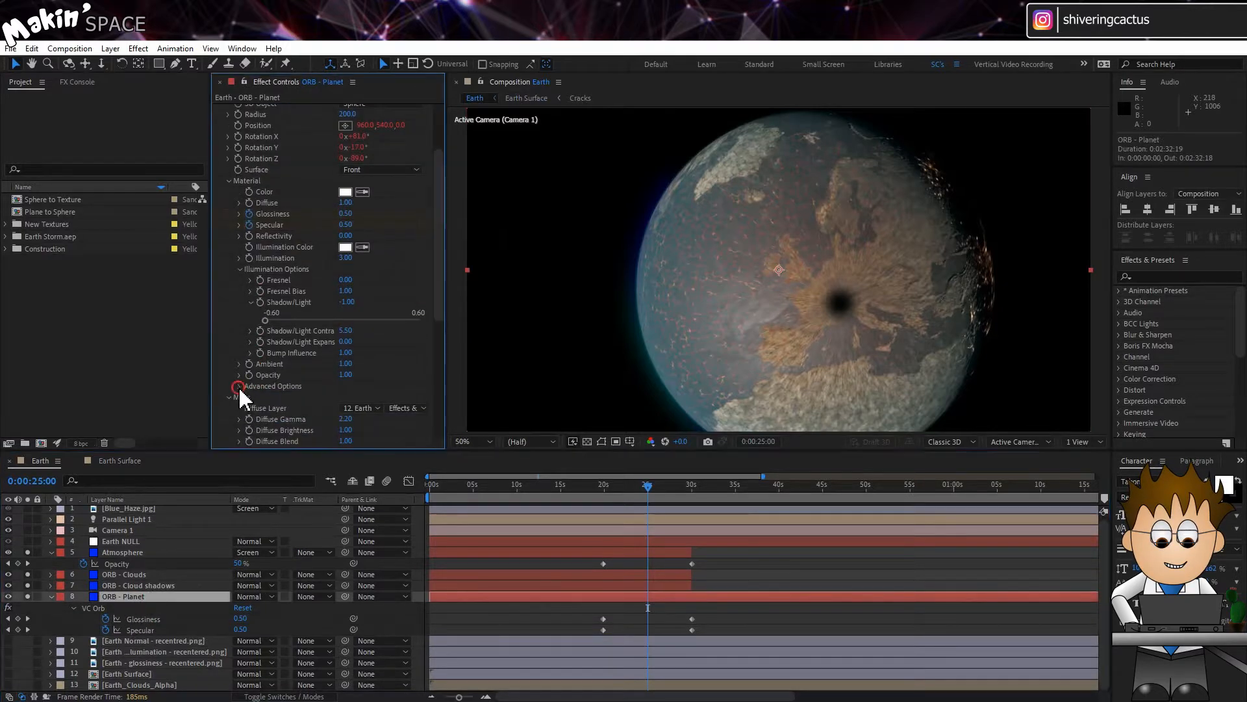
pyautogui.click(239, 386)
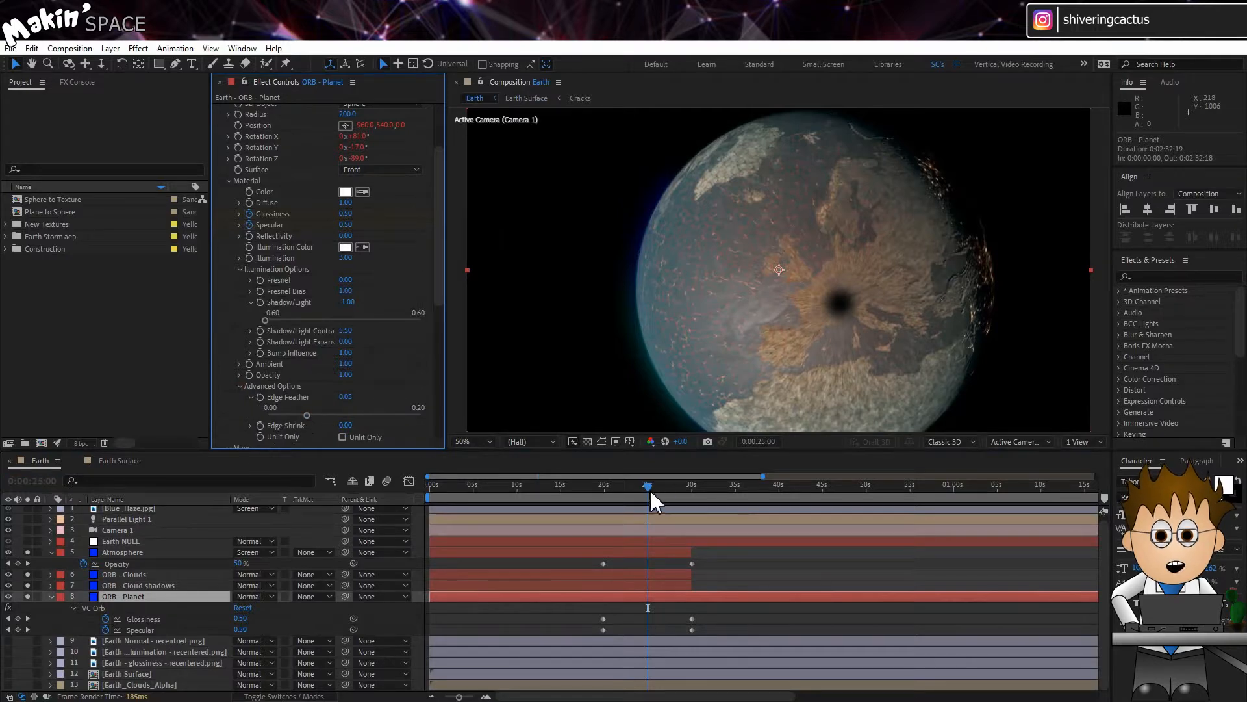
pyautogui.click(261, 397)
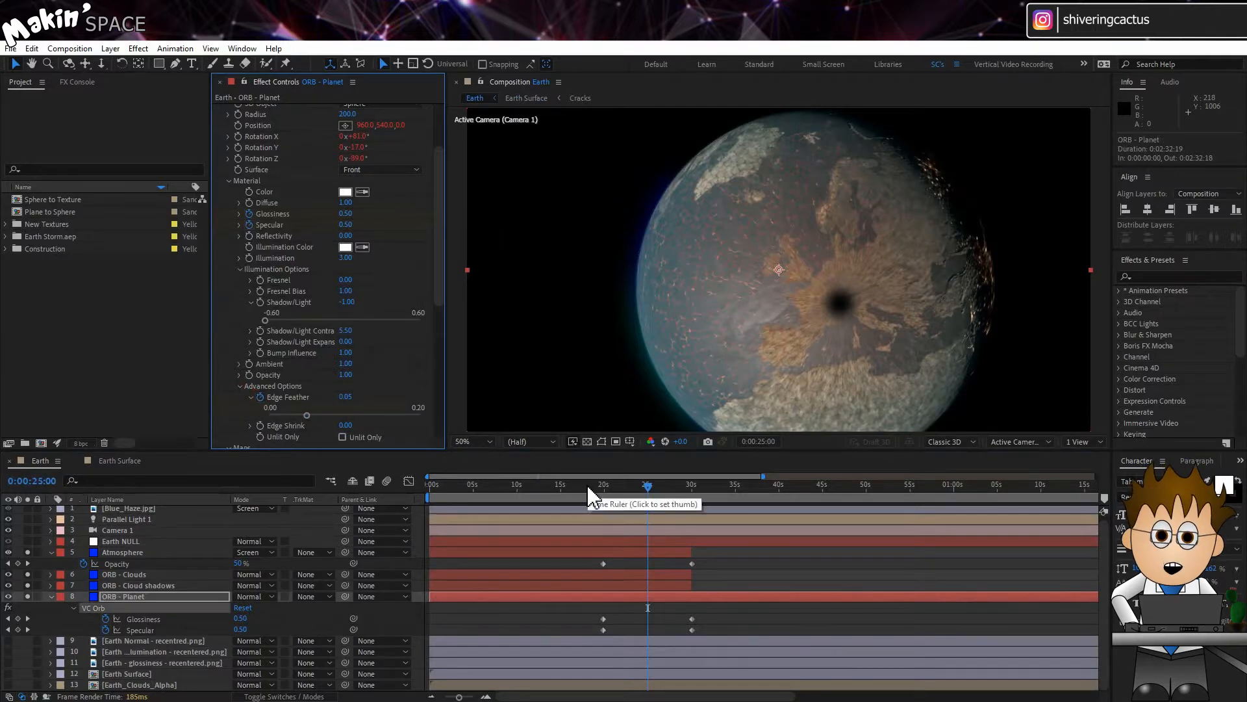
# - Near the 35-second mark, set the planet's Edge Feather to 0.2
pyautogui.click(730, 486)
pyautogui.click(348, 399)
pyautogui.write('.2')
pyautogui.press('Return')
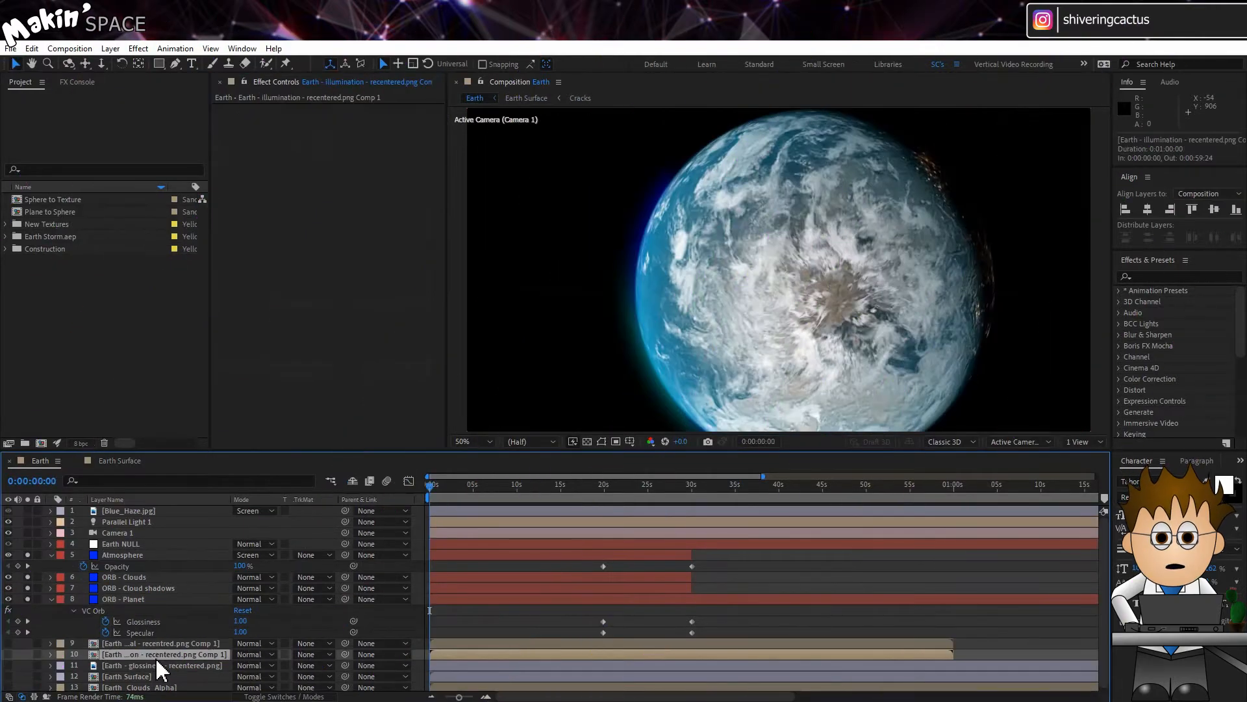
# - Copy the Gradient and adjustment layers from Earth Surface into the Earth illumination composition and scrub through the timeline to check the wipe
pyautogui.doubleClick(155, 654)
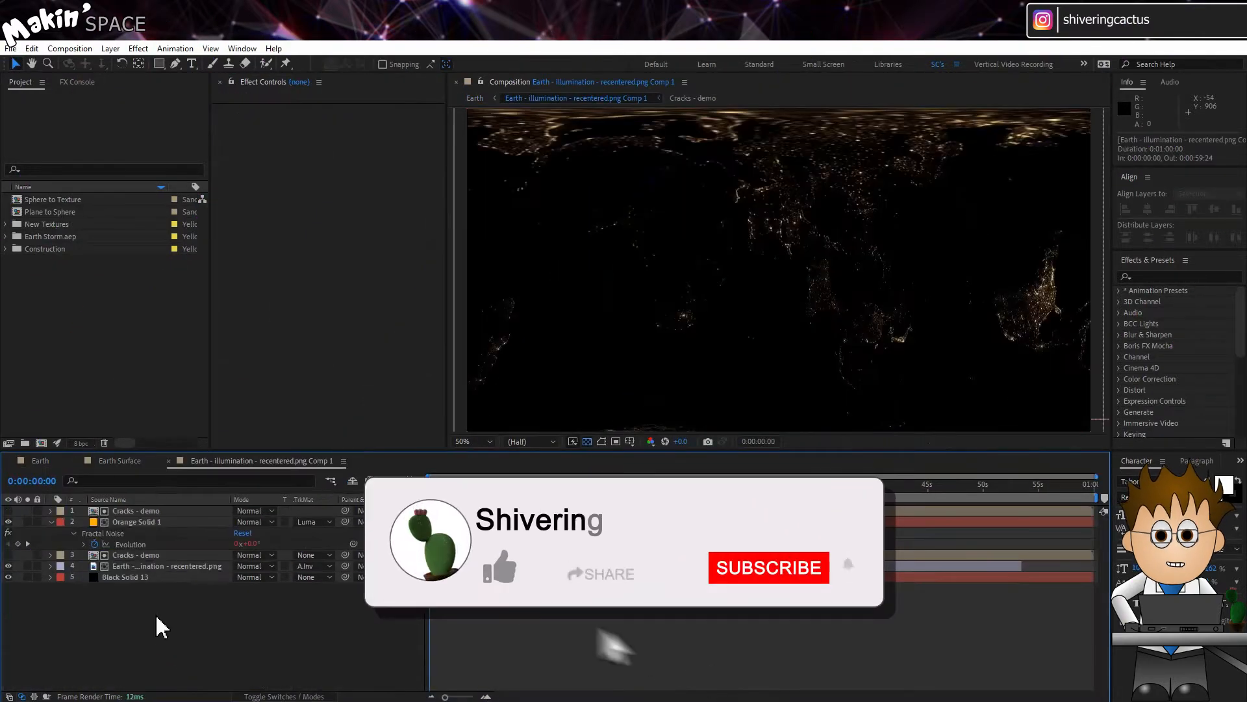
pyautogui.click(114, 459)
pyautogui.keyDown('shift'); pyautogui.click(128, 510); pyautogui.keyUp('shift')
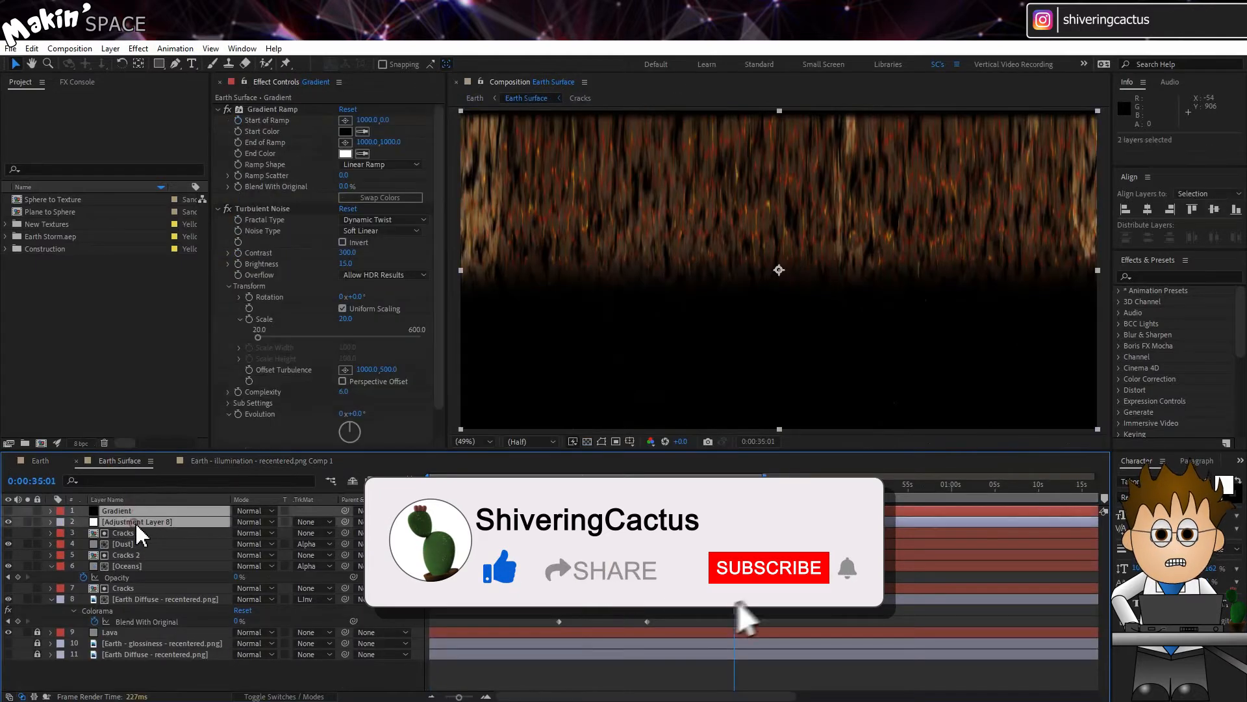
pyautogui.hotkey('ctrl', 'c')
pyautogui.click(201, 464)
pyautogui.hotkey('ctrl', 'v')
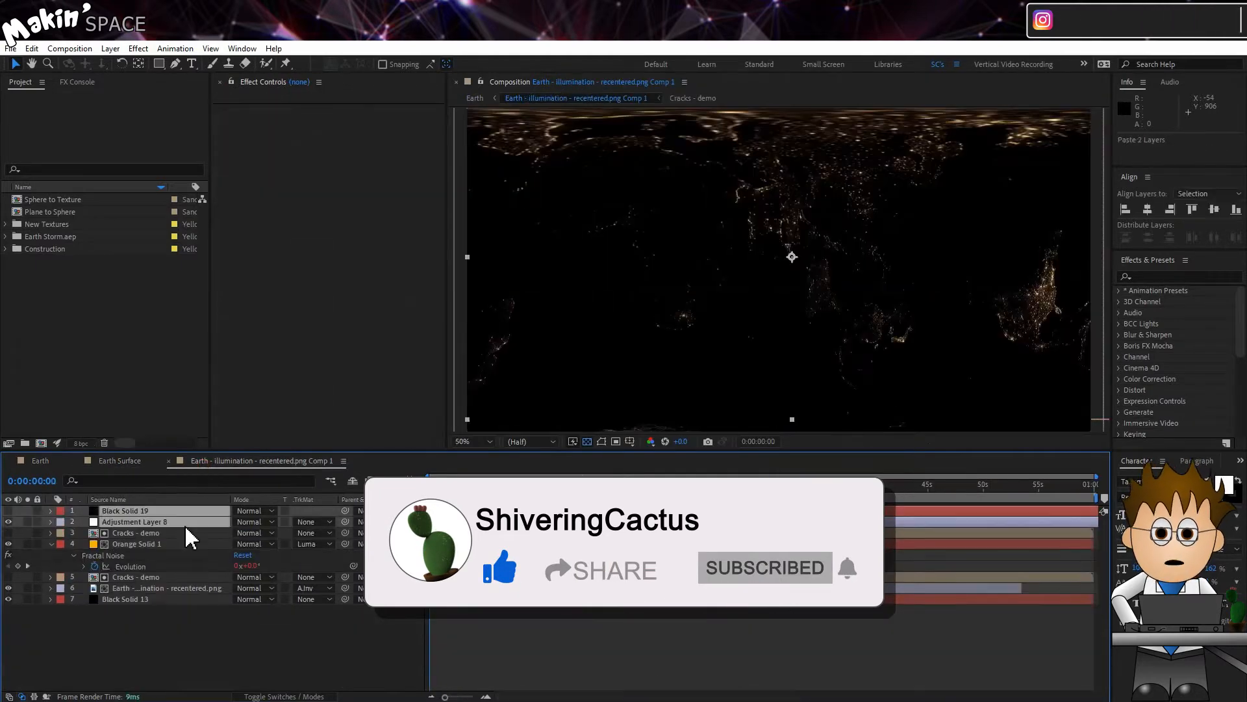
pyautogui.hotkey('ctrl', 'shift', 'a')
pyautogui.moveTo(463, 486); pyautogui.dragTo(731, 486)
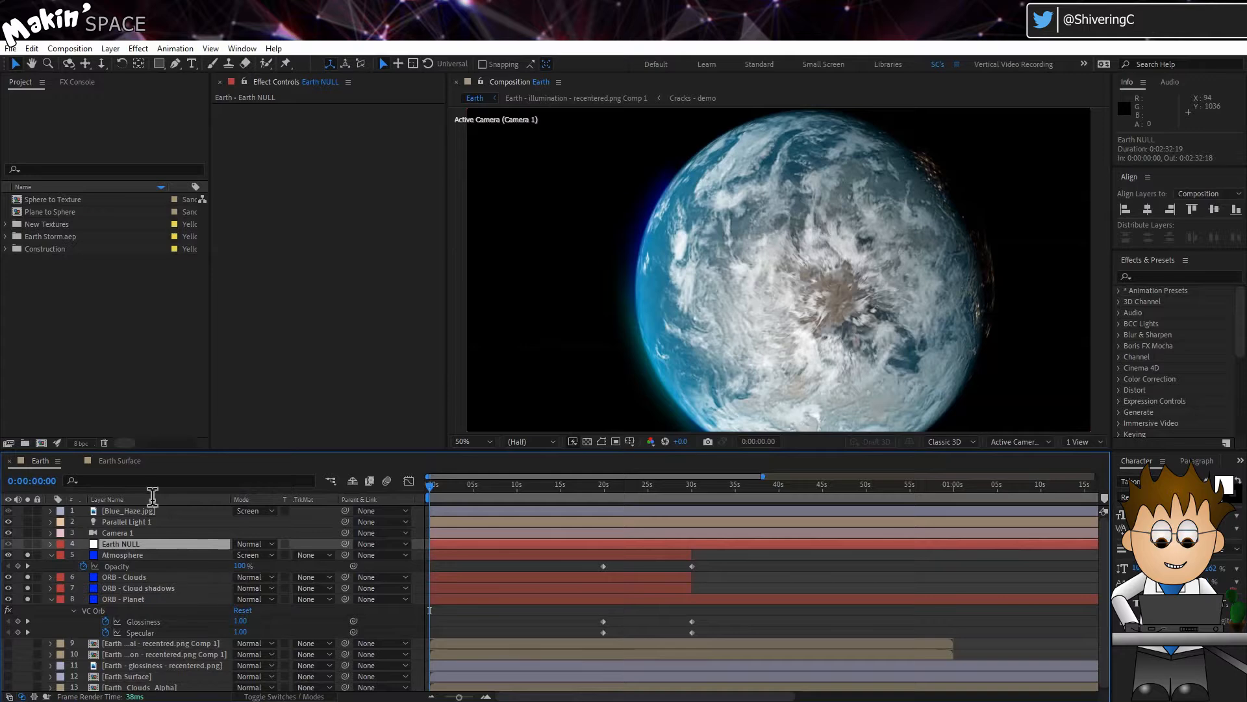
# - Add a null object above Camera 1 in the Earth composition and make it a 3D layer
pyautogui.click(159, 531)
pyautogui.click(110, 48)
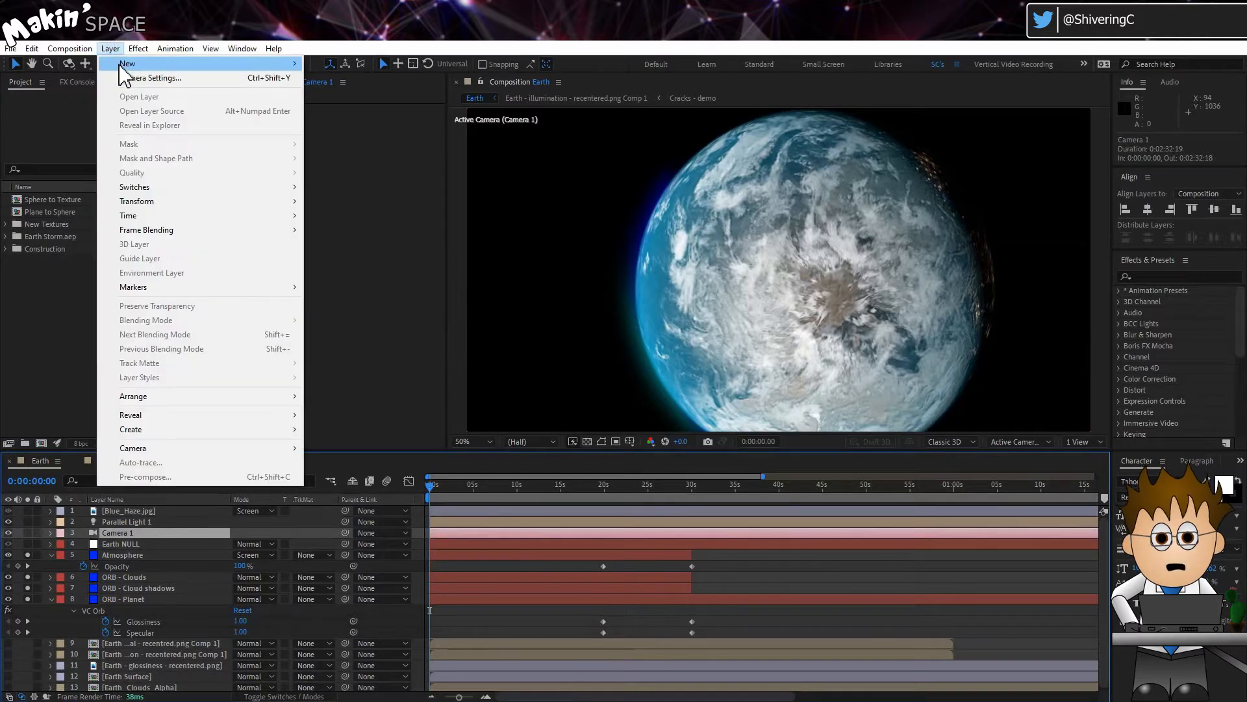
pyautogui.moveTo(273, 63)
pyautogui.click(342, 121)
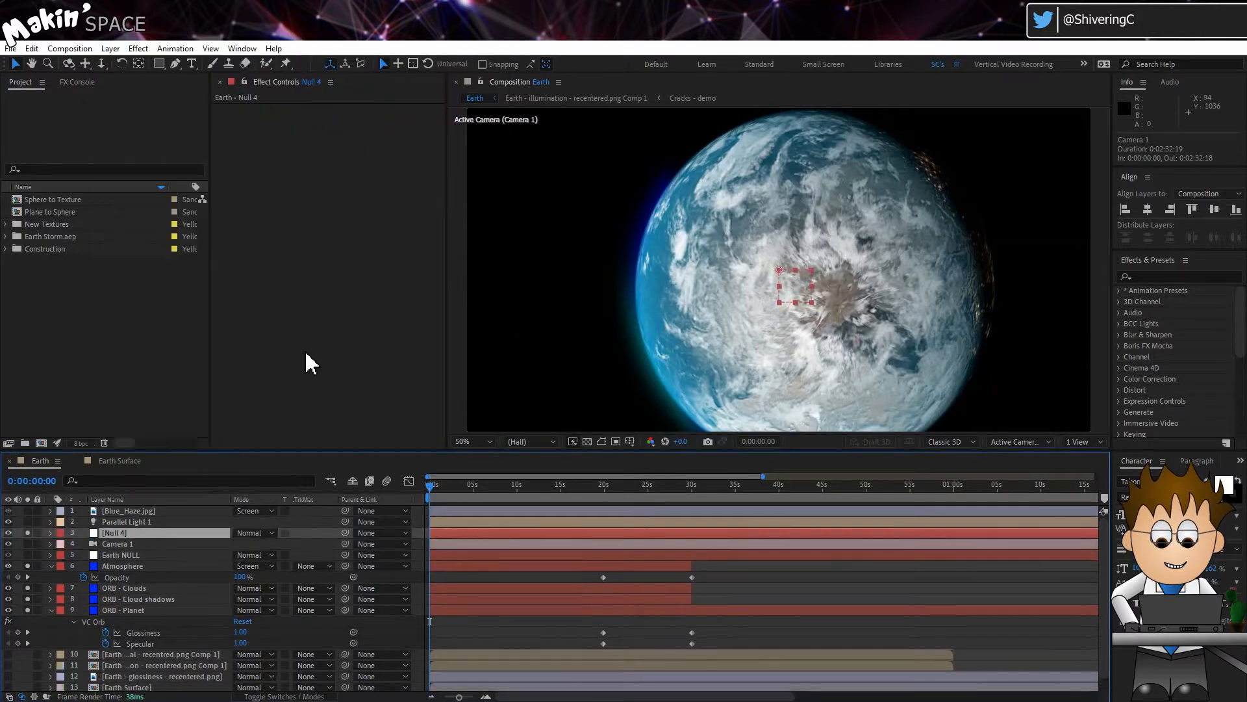
pyautogui.click(316, 692)
pyautogui.click(305, 532)
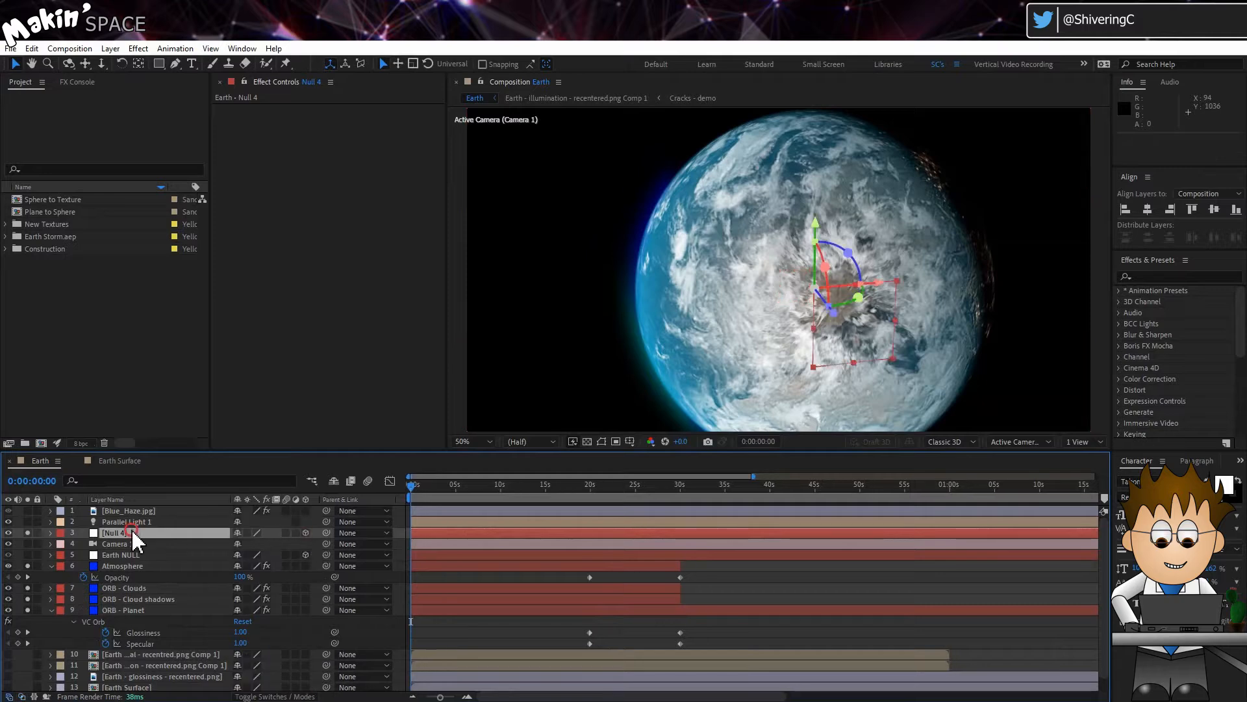
# - Rename the new null layer as Black Hole NULL
pyautogui.press('Return')
pyautogui.write('Bkl')
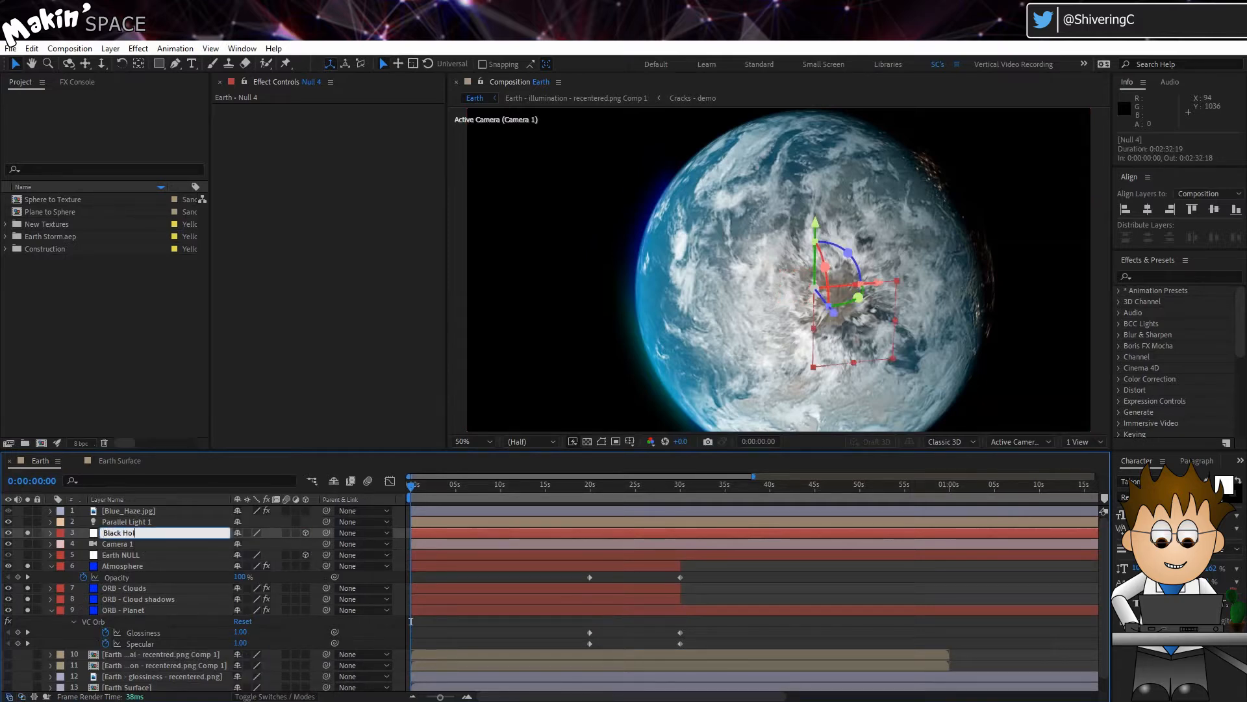
pyautogui.write('ck Hole NULL')
pyautogui.press('Return')
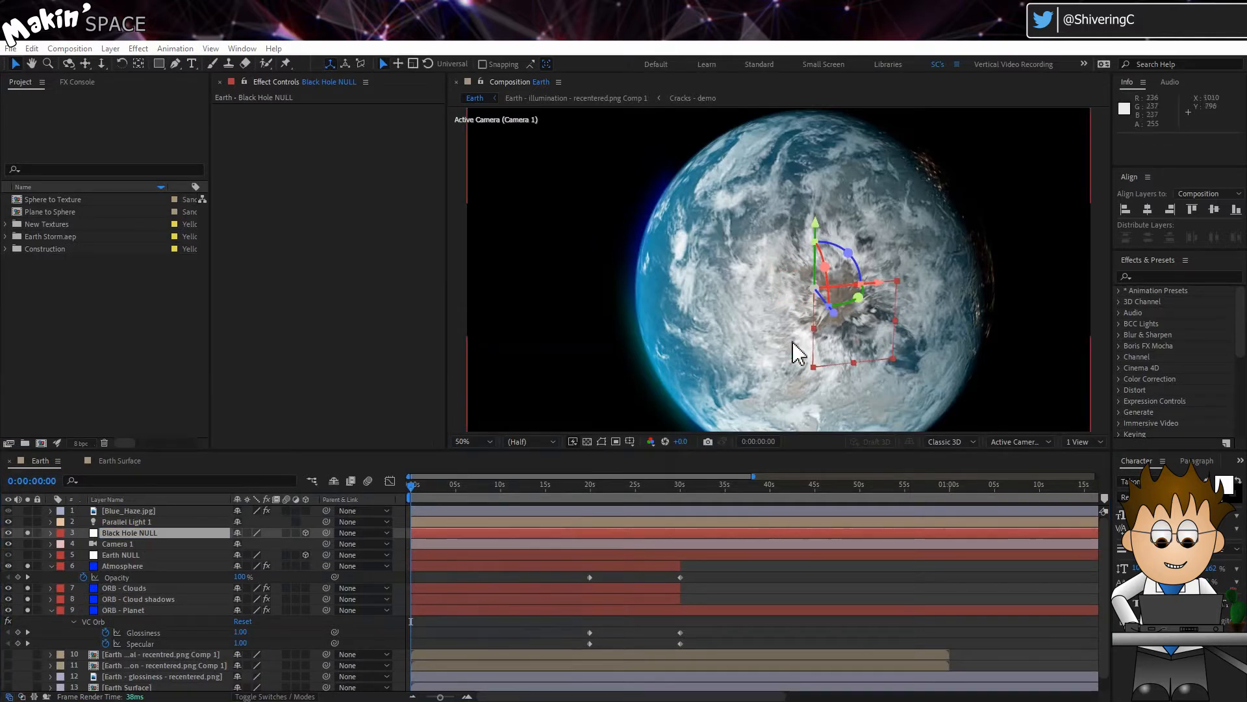
# - Switch between camera and side views and start moving the Black Hole NULL into place on the globe
pyautogui.click(1025, 442)
pyautogui.click(1027, 539)
pyautogui.moveTo(781, 342); pyautogui.dragTo(783, 403)
pyautogui.click(1025, 437)
pyautogui.click(1027, 520)
pyautogui.click(1021, 436)
pyautogui.click(1023, 473)
pyautogui.click(1021, 436)
pyautogui.click(1023, 504)
# - At 0:00:08:19, finish placing the Black Hole NULL on the Earth's pole at 931, 482, -193 and return to the Camera 1 view
pyautogui.click(489, 481)
pyautogui.moveTo(779, 188); pyautogui.dragTo(780, 115)
pyautogui.moveTo(851, 193); pyautogui.dragTo(815, 197)
pyautogui.click(1021, 436)
pyautogui.click(1026, 534)
pyautogui.moveTo(894, 325); pyautogui.dragTo(906, 117)
pyautogui.click(1021, 436)
pyautogui.click(1029, 517)
pyautogui.moveTo(989, 275); pyautogui.dragTo(995, 275)
pyautogui.click(1021, 436)
pyautogui.click(1023, 473)
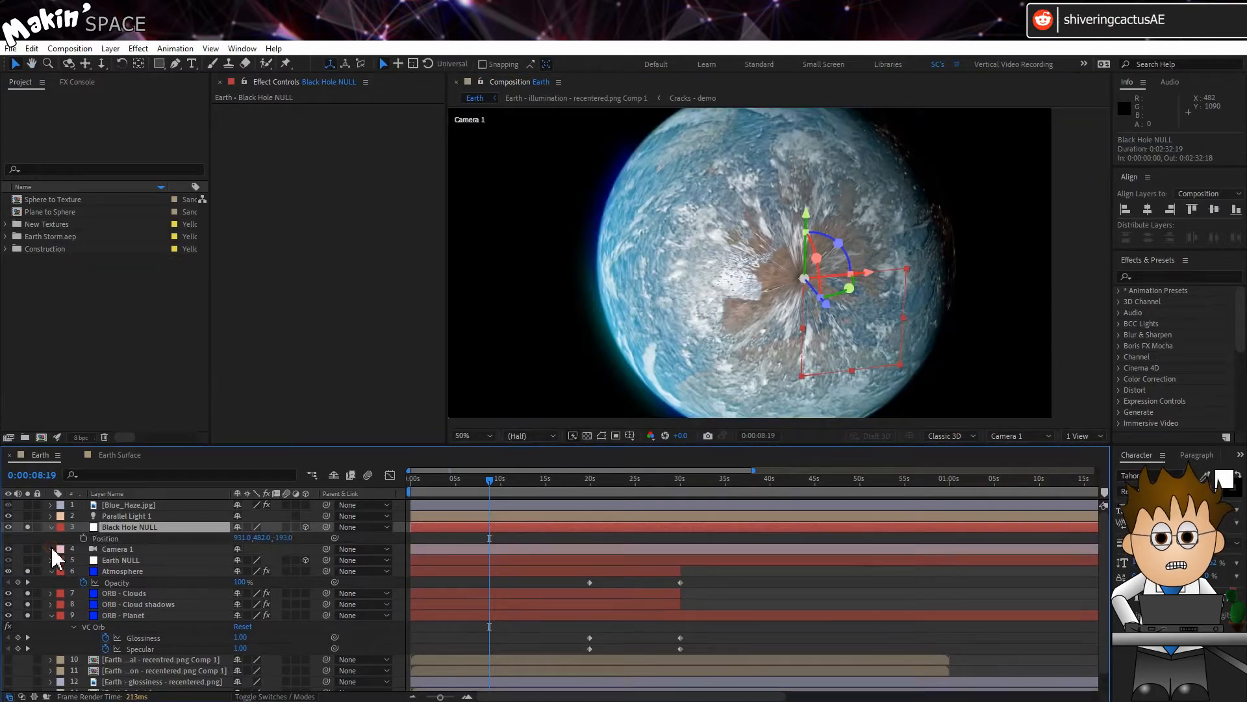
# - Link Camera 1's Point of Interest to the Position of the Black Hole NULL
pyautogui.click(51, 549)
pyautogui.click(61, 560)
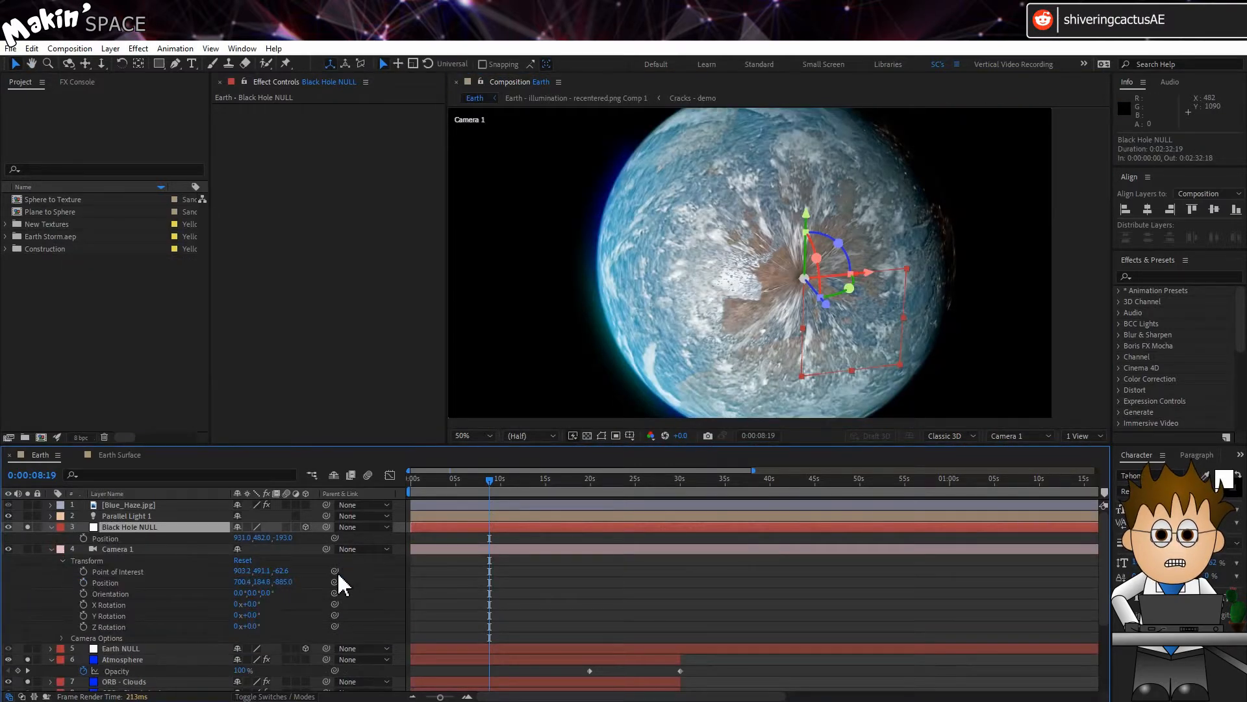
pyautogui.moveTo(335, 571); pyautogui.dragTo(107, 539)
# - Keyframe Camera 1's Position at about 5 seconds, move the camera sideways at about 40 seconds, and scrub back to check the motion
pyautogui.click(458, 480)
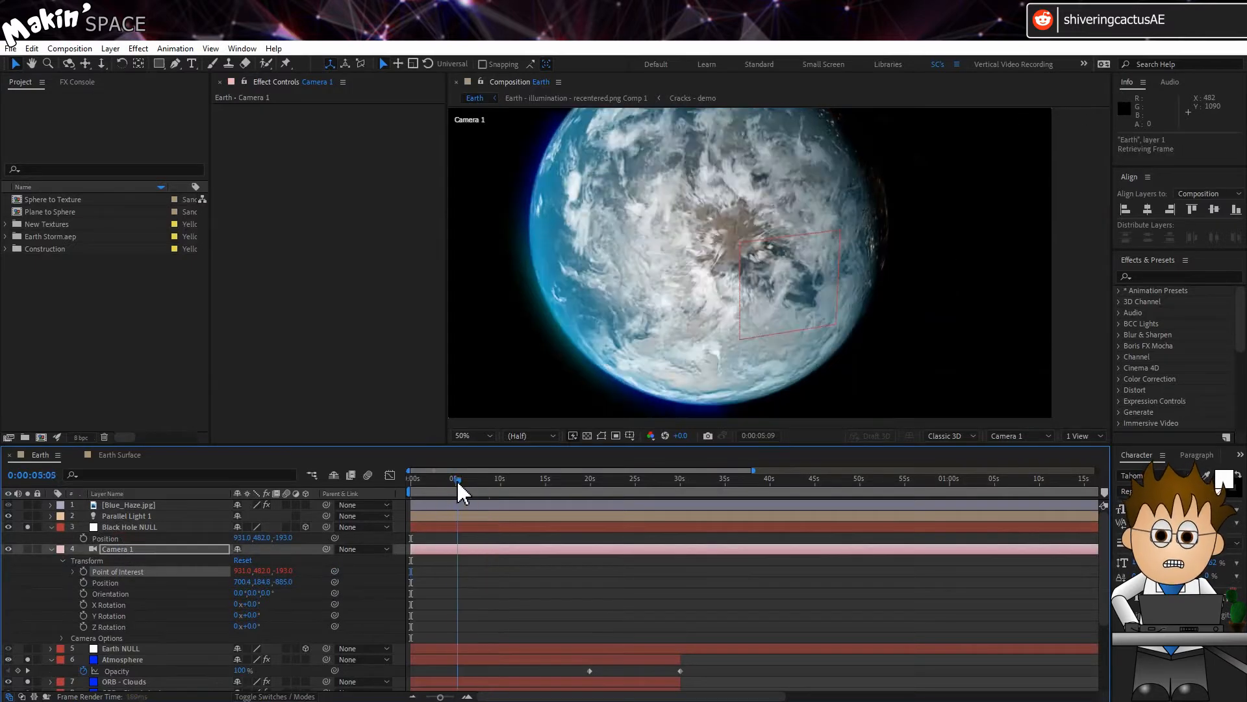
pyautogui.click(84, 582)
pyautogui.click(781, 482)
pyautogui.moveTo(781, 482); pyautogui.dragTo(769, 487)
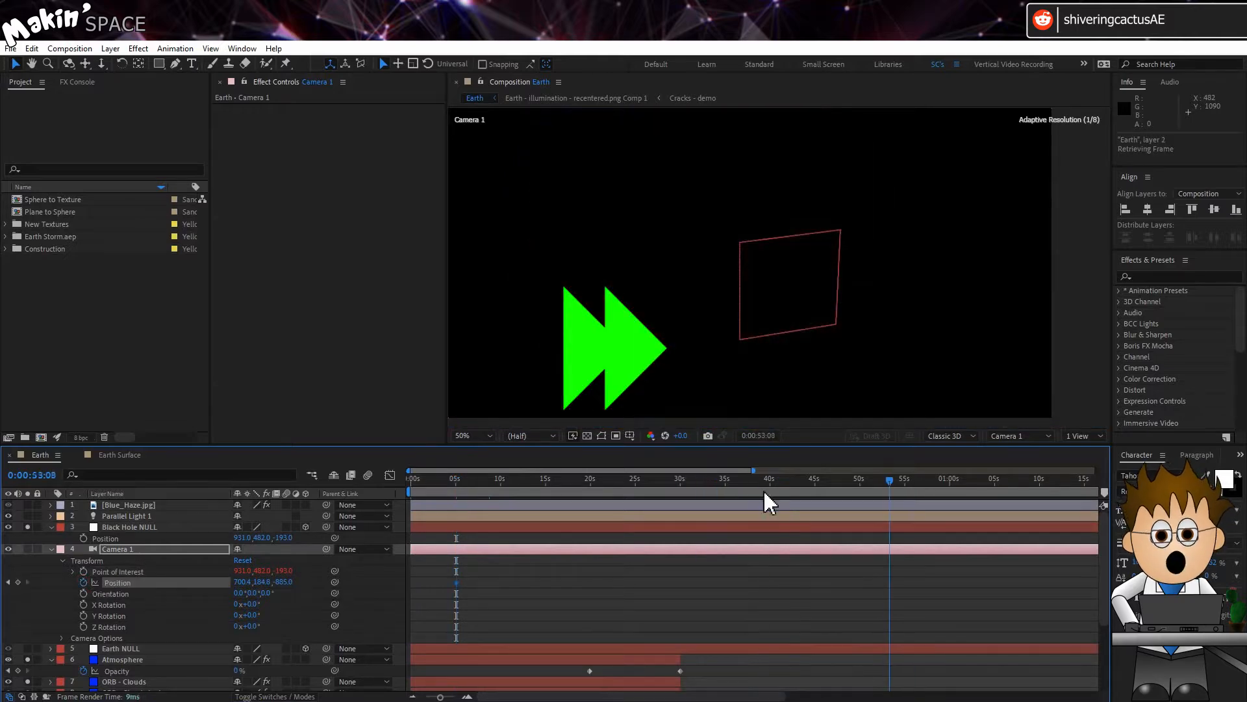
pyautogui.scroll(-2, 692, 283)
pyautogui.click(85, 63)
pyautogui.moveTo(793, 259); pyautogui.dragTo(1028, 257)
pyautogui.moveTo(771, 481); pyautogui.dragTo(565, 494)
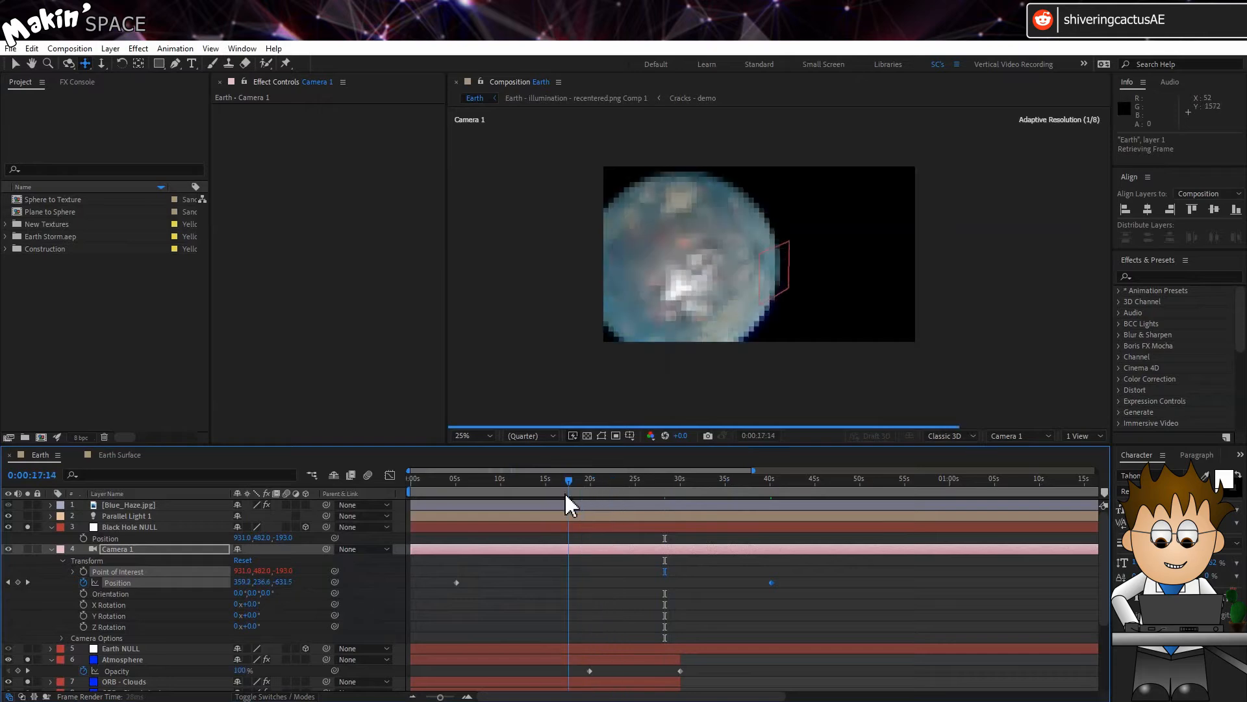
# - Fit the globe in the viewer and take the Atmosphere, ORB - Clouds and ORB - Cloud shadows layers out of solo
pyautogui.click(490, 436)
pyautogui.click(494, 462)
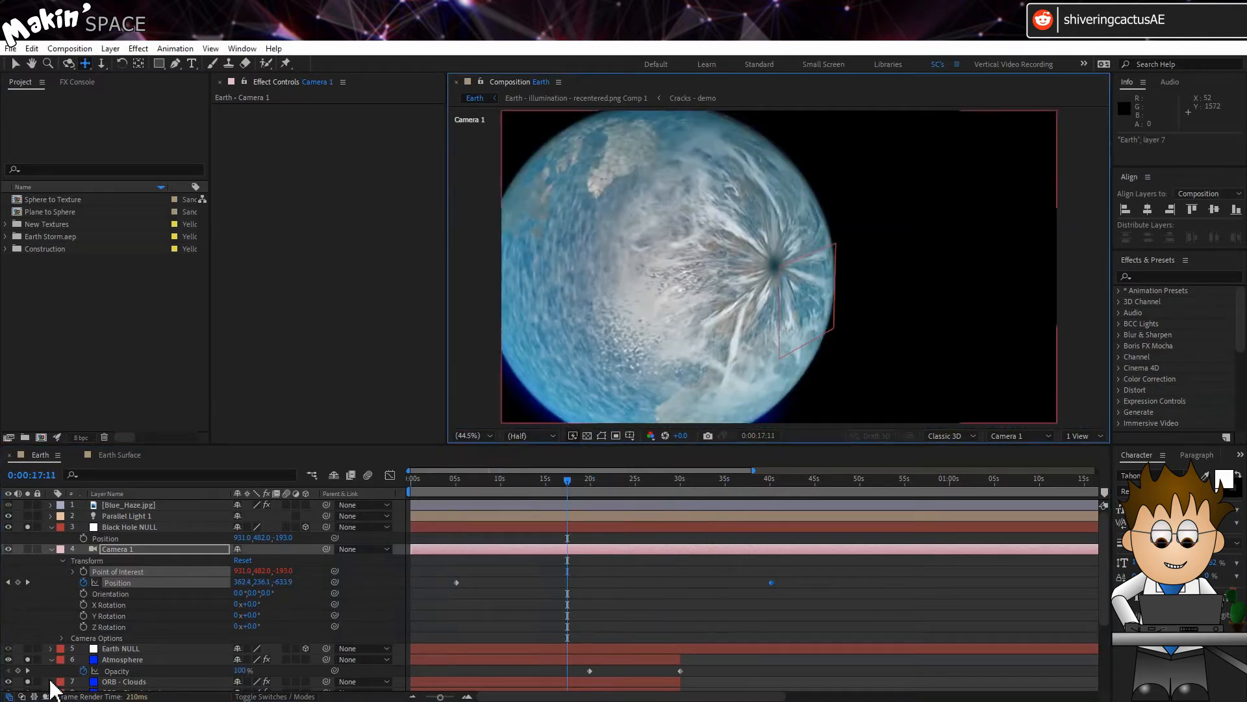
pyautogui.scroll(-1, 38, 624)
pyautogui.moveTo(28, 659); pyautogui.dragTo(29, 647)
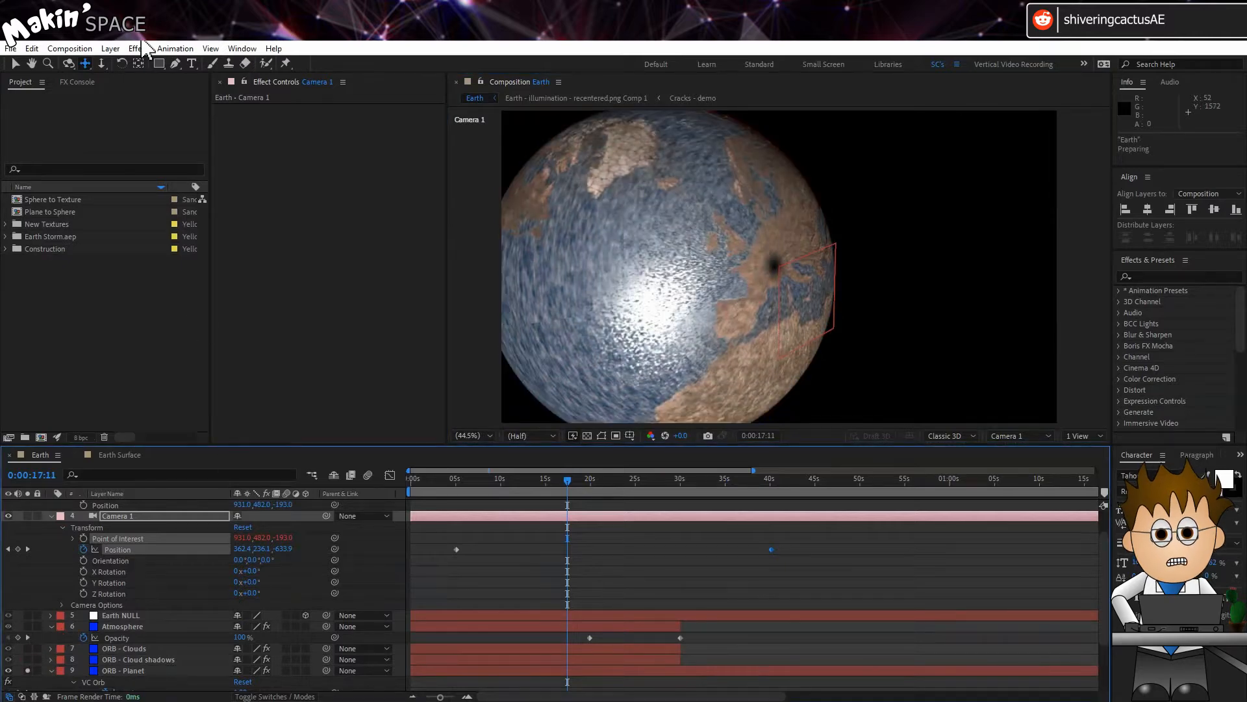
# - Create a black solid with a width and height of 400 px
pyautogui.click(110, 49)
pyautogui.moveTo(144, 68)
pyautogui.click(335, 78)
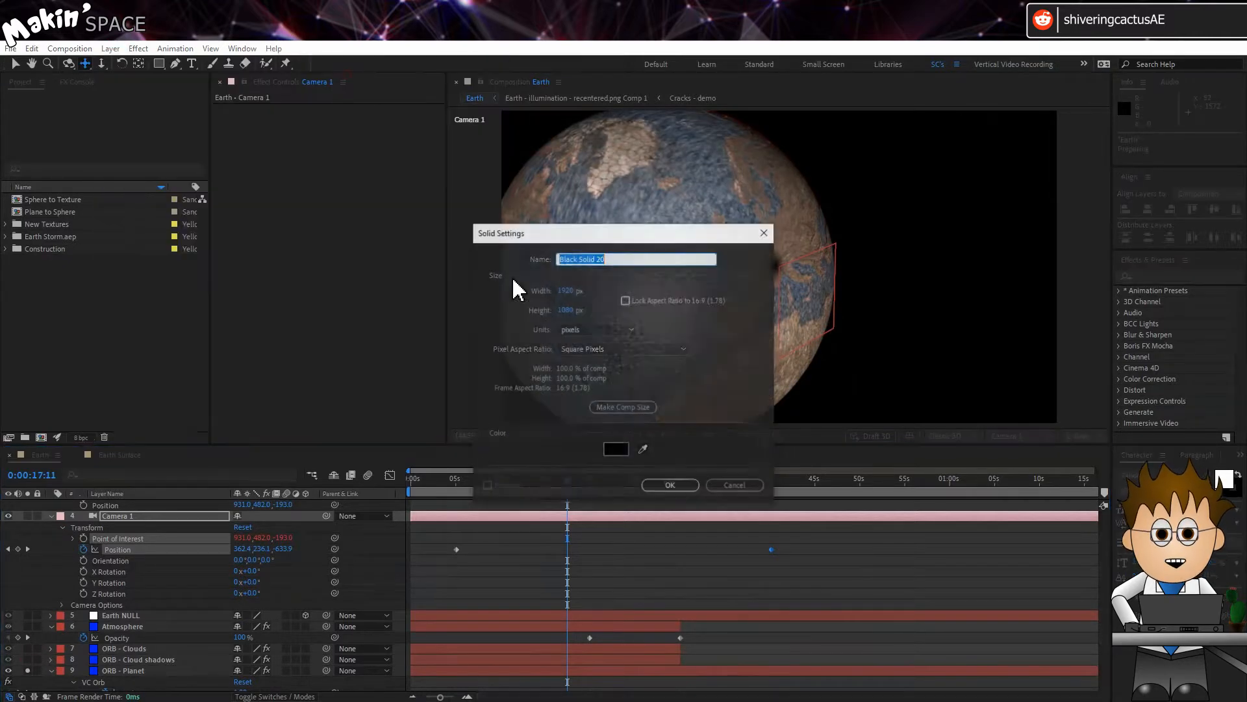
pyautogui.click(571, 290)
pyautogui.write('400')
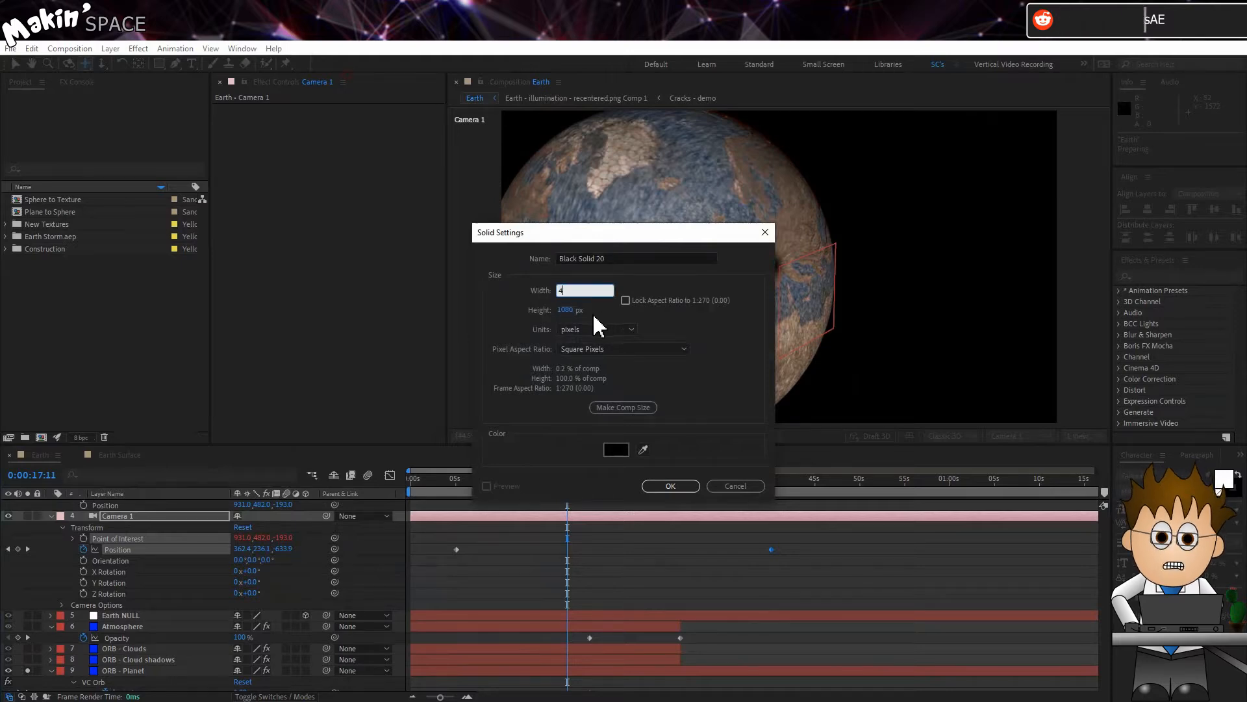
pyautogui.click(575, 310)
pyautogui.write('400')
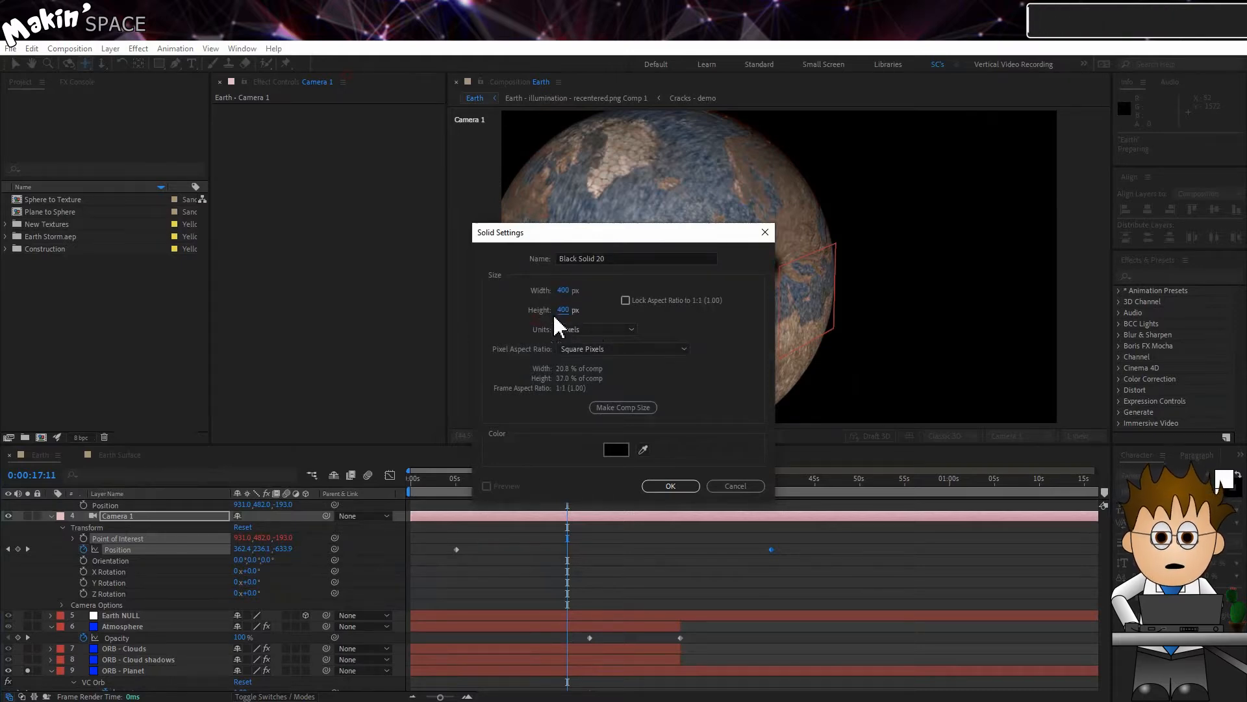
pyautogui.click(669, 488)
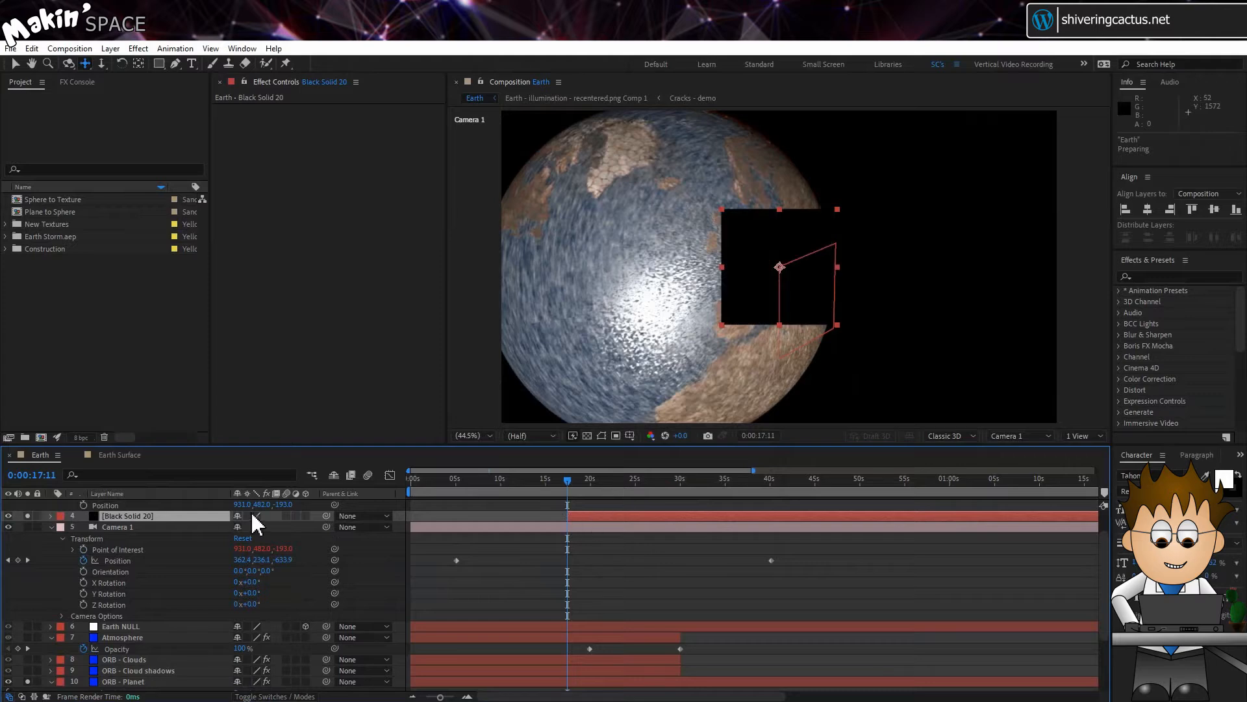
# - Make the black solid a 3D layer and parent it to the Black Hole NULL
pyautogui.click(305, 515)
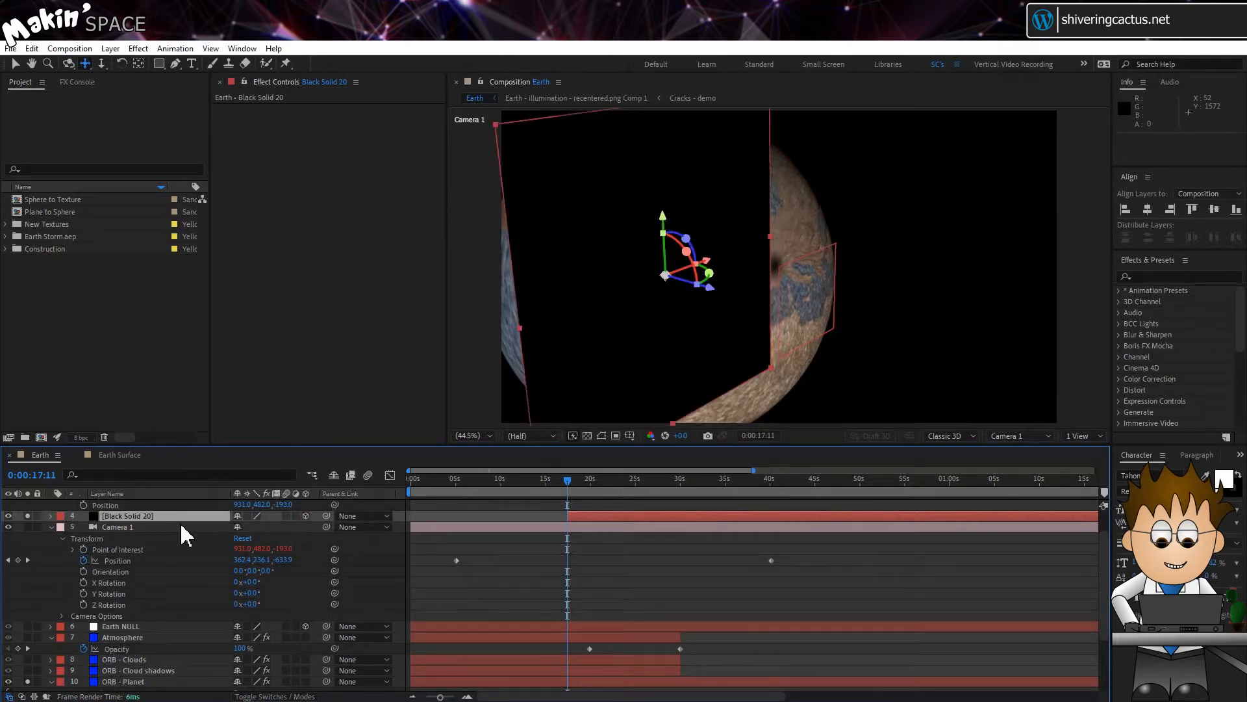
pyautogui.scroll(2, 162, 515)
pyautogui.moveTo(326, 549); pyautogui.dragTo(126, 527)
pyautogui.click(51, 560)
pyautogui.click(51, 549)
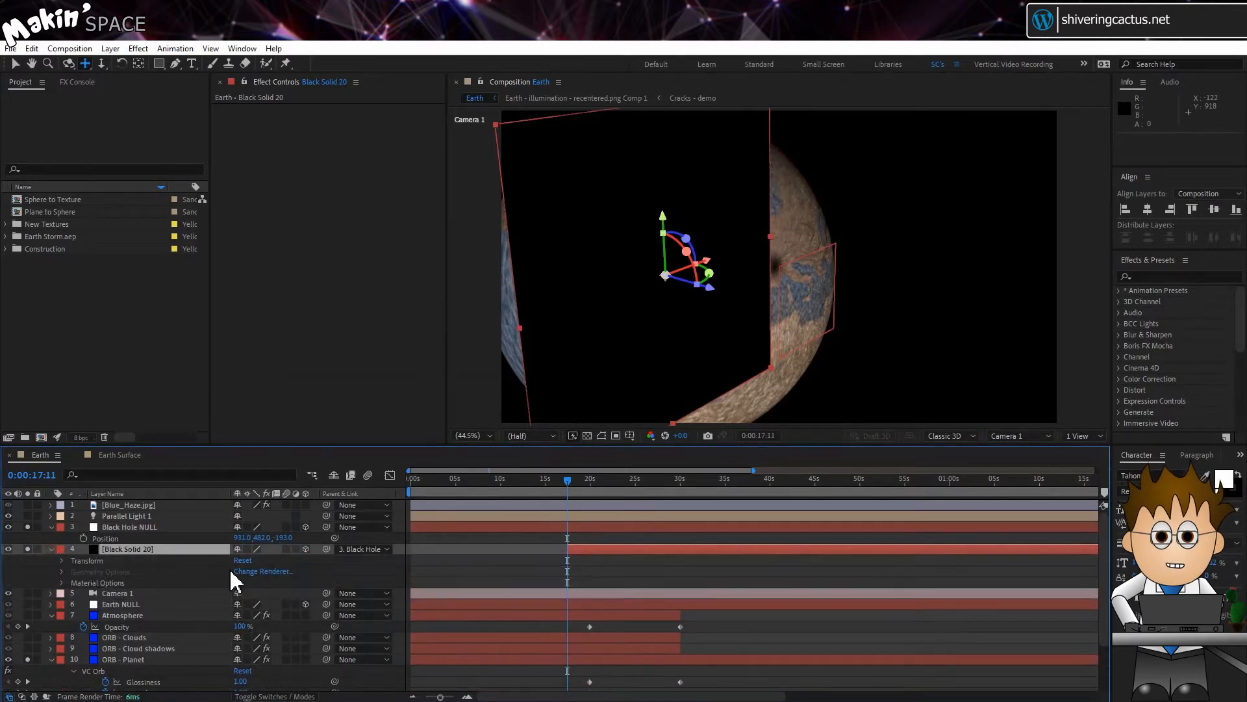
# - Set the black solid's Position to 0, 0, 0 and its Anchor Point to 400, 200, 0
pyautogui.click(62, 561)
pyautogui.click(263, 583)
pyautogui.write('00')
pyautogui.click(251, 582)
pyautogui.write('0')
pyautogui.click(215, 571)
pyautogui.click(240, 571)
pyautogui.write('40')
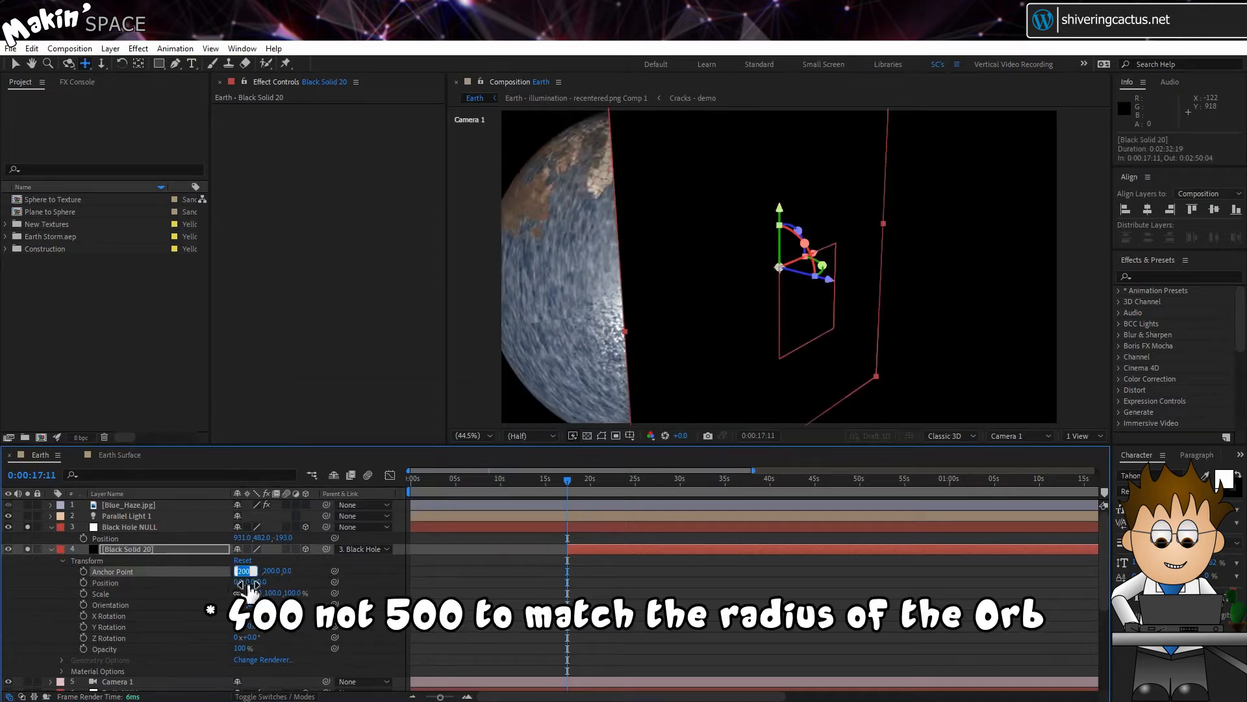
pyautogui.write('0')
pyautogui.click(215, 583)
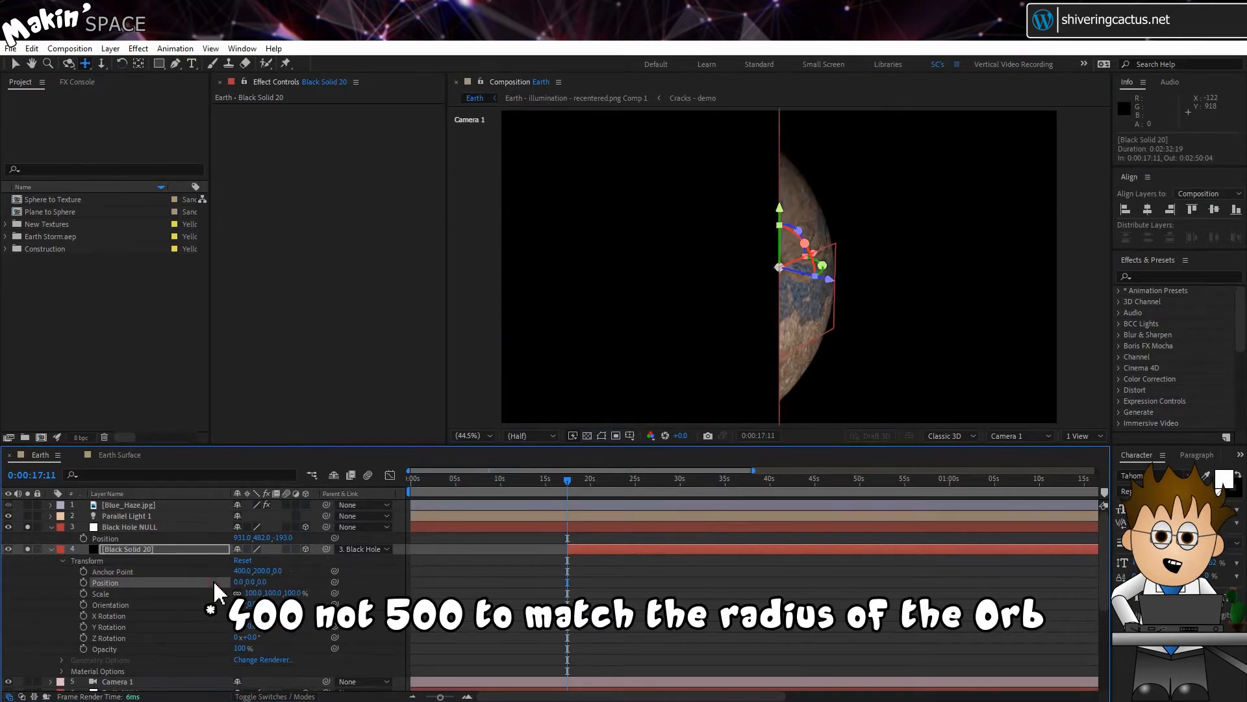
# - Set the black solid's auto-orientation to Orient Towards Camera
pyautogui.click(135, 549)
pyautogui.click(112, 50)
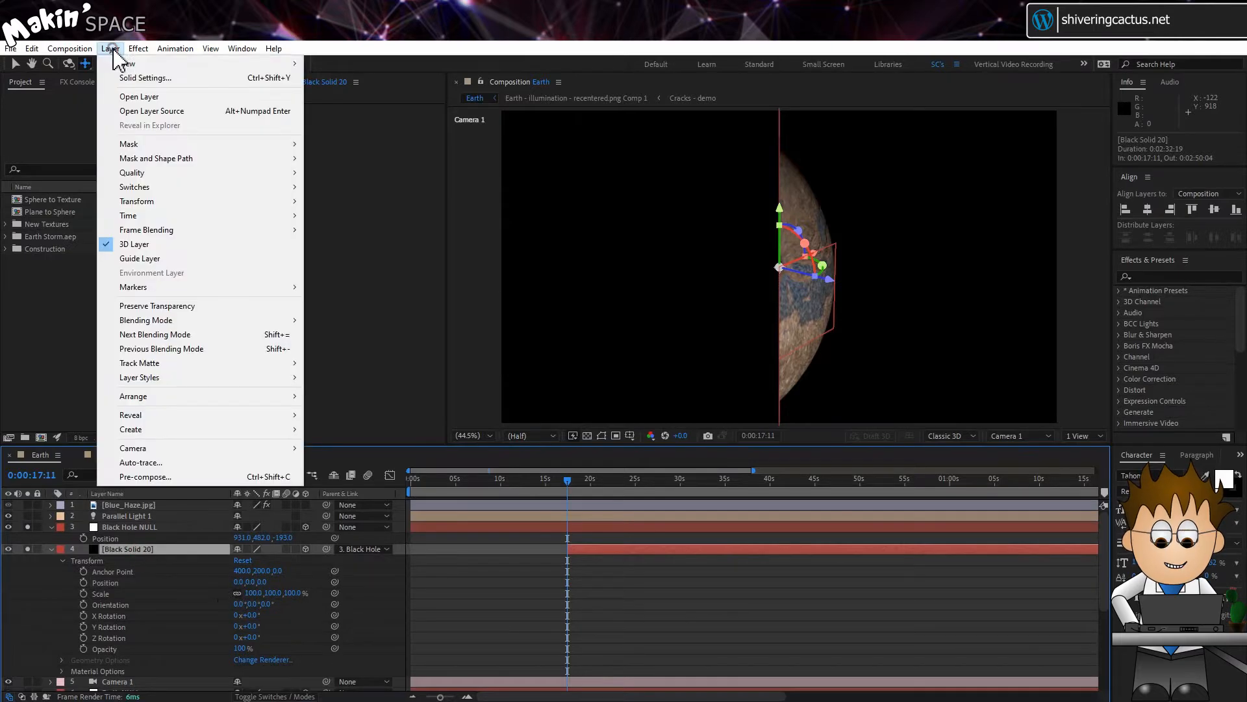
pyautogui.click(189, 199)
pyautogui.click(402, 419)
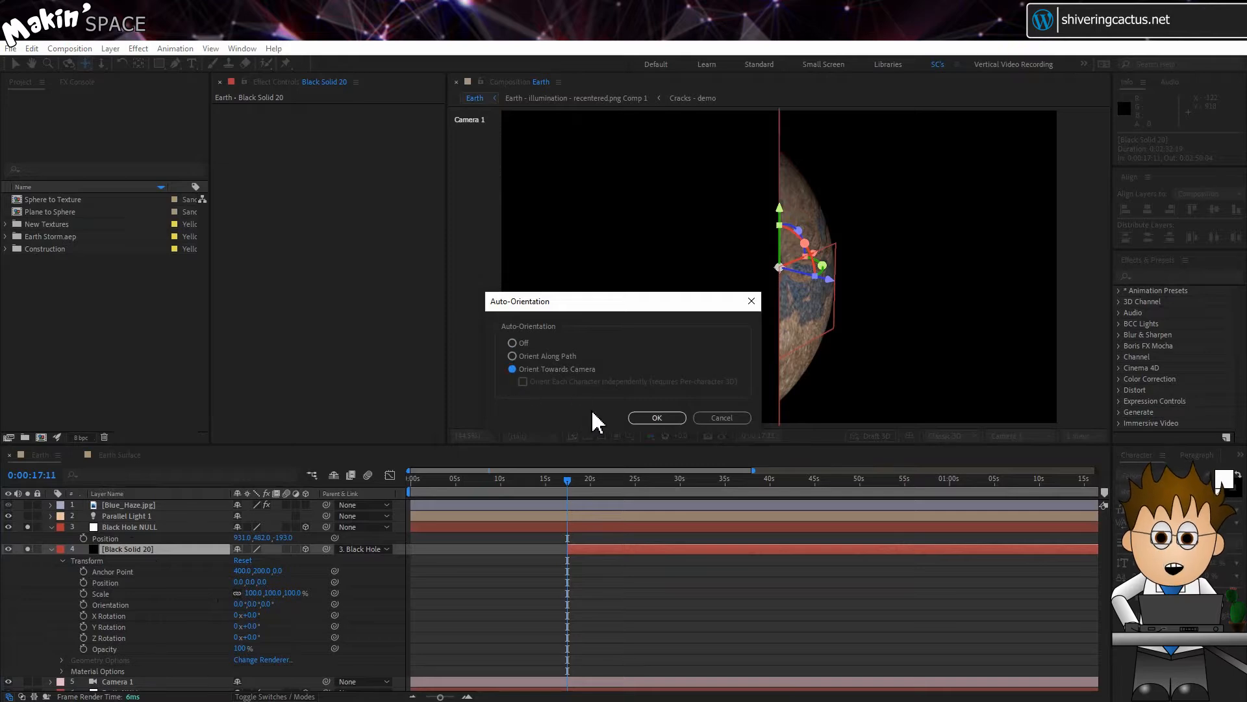
pyautogui.click(653, 418)
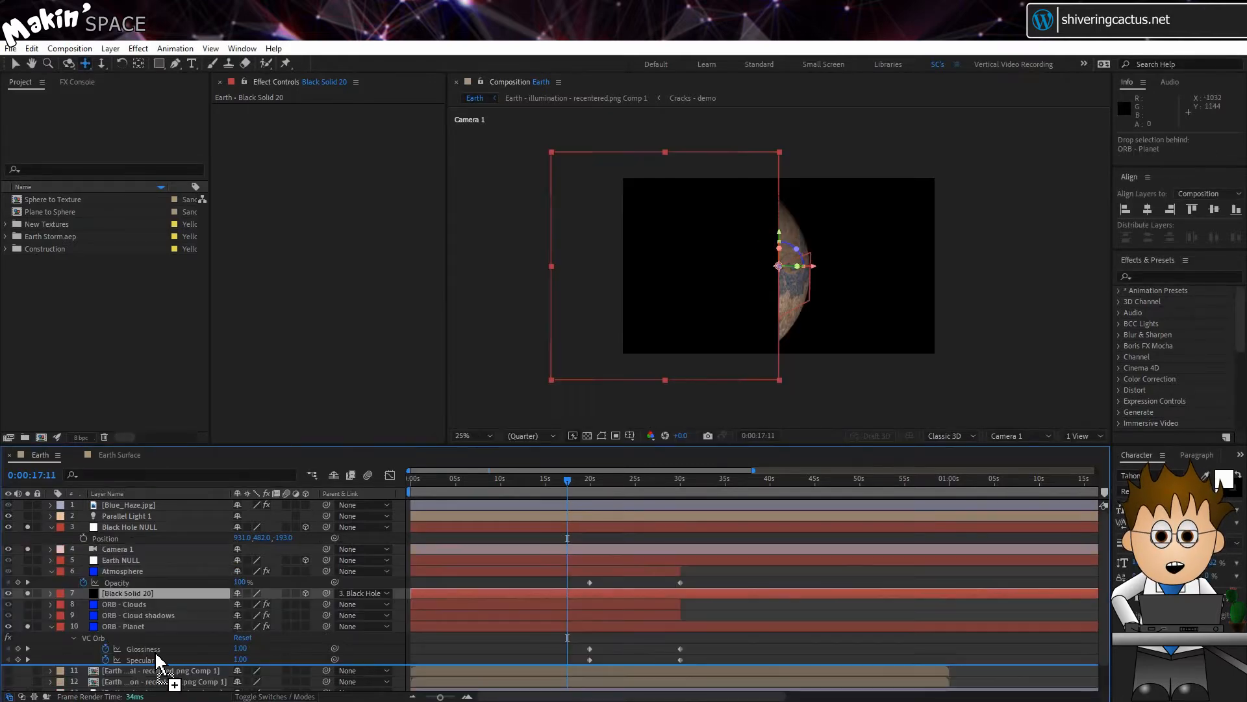
# - Move the black solid beneath the ORB - Planet layer in the layer order and collapse the planet's properties
pyautogui.hotkey('ctrl', '[')
pyautogui.hotkey('ctrl', '[')
pyautogui.hotkey('ctrl', '[')
pyautogui.click(54, 616)
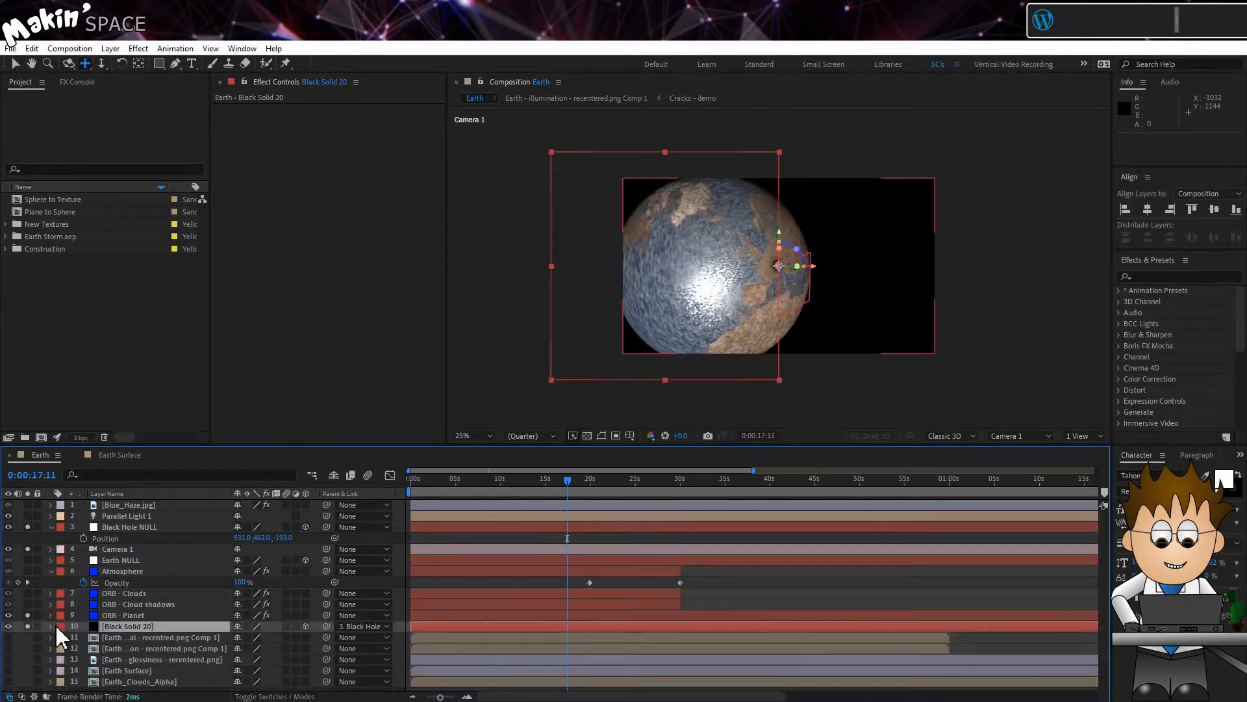
# - Set the black solid's Z Rotation to -10° with the timeline at about 0:00:34:16
pyautogui.click(55, 627)
pyautogui.scroll(-2, 59, 625)
pyautogui.scroll(2, 804, 269)
pyautogui.click(723, 479)
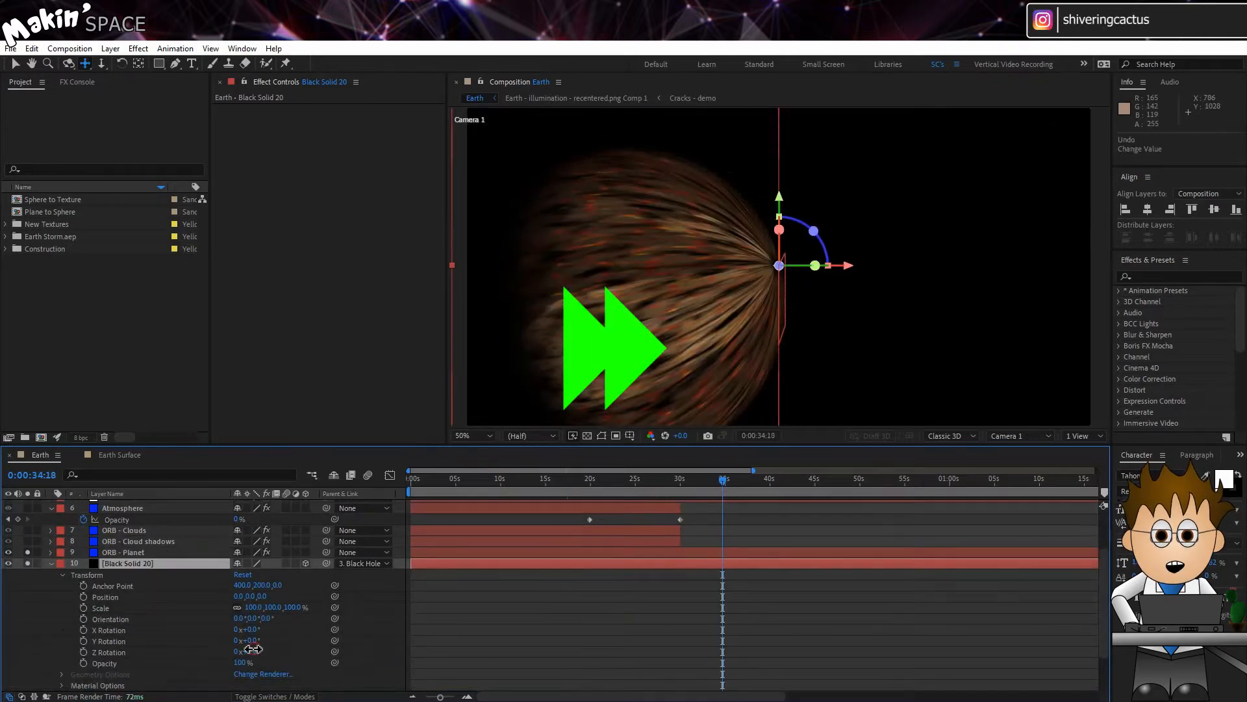
pyautogui.moveTo(252, 648); pyautogui.dragTo(235, 649)
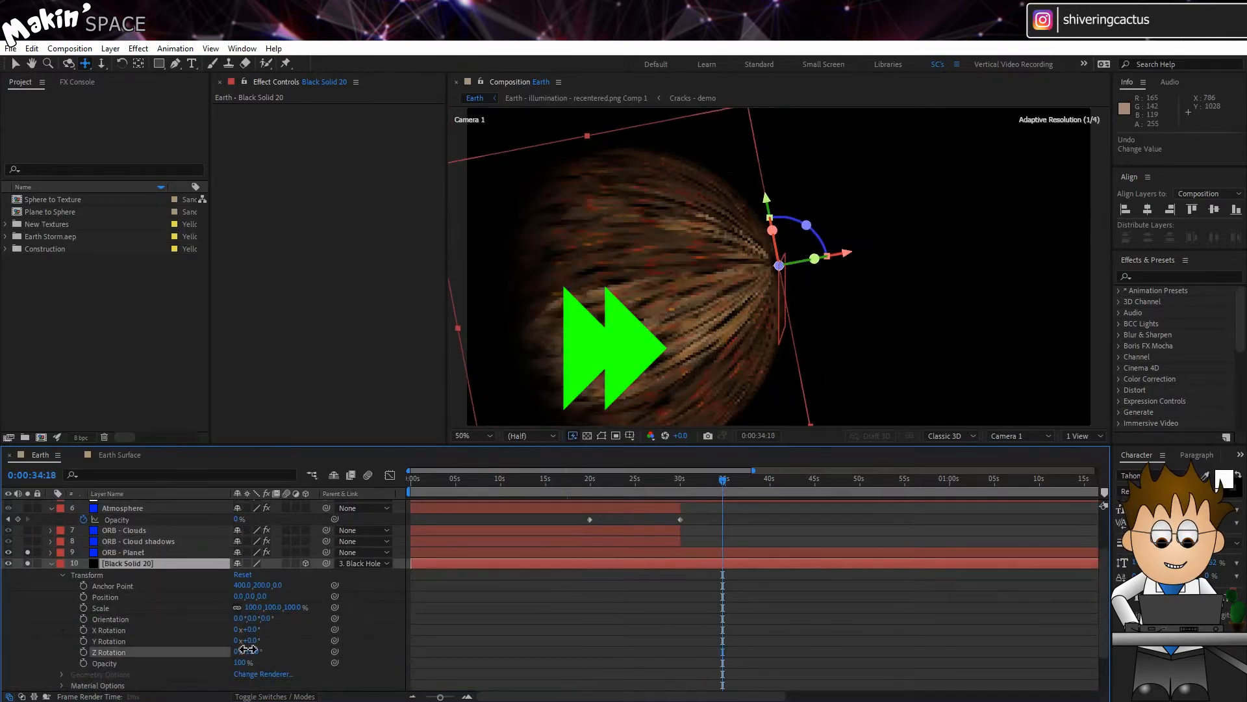
pyautogui.press('Return')
pyautogui.write('Dust')
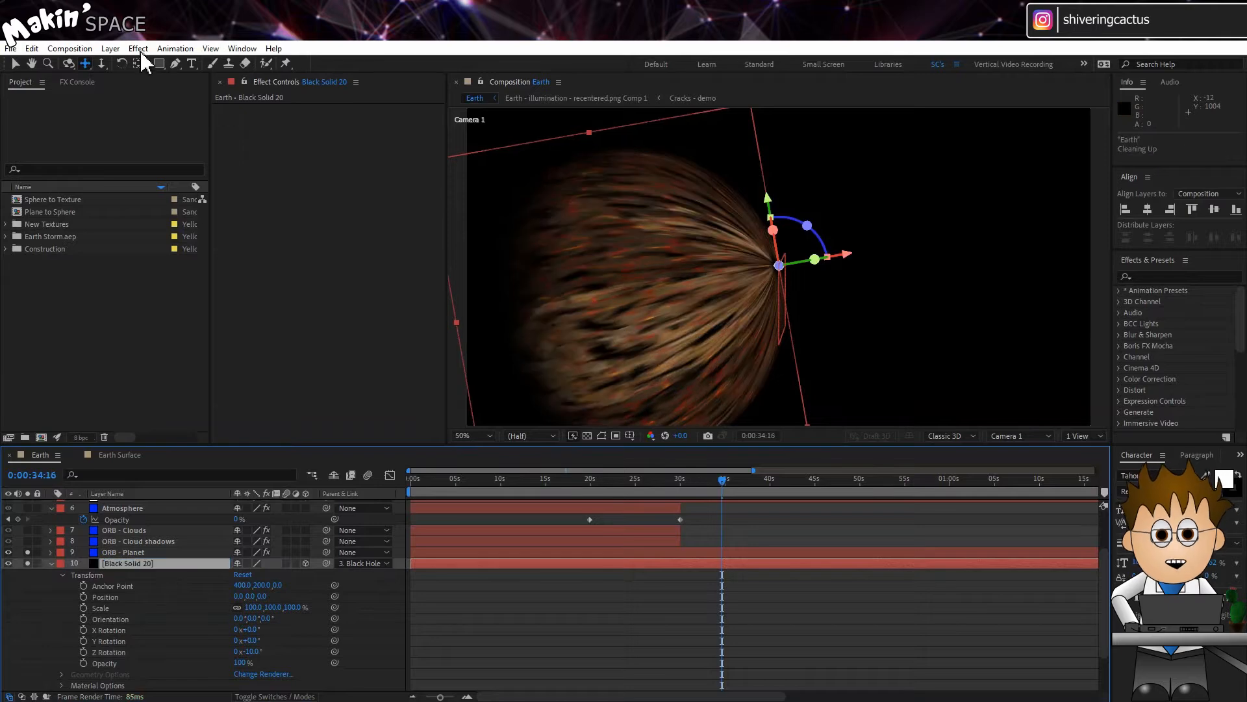
# - Isolate the black solid over a transparency grid and apply the Circle effect to it
pyautogui.click(27, 563)
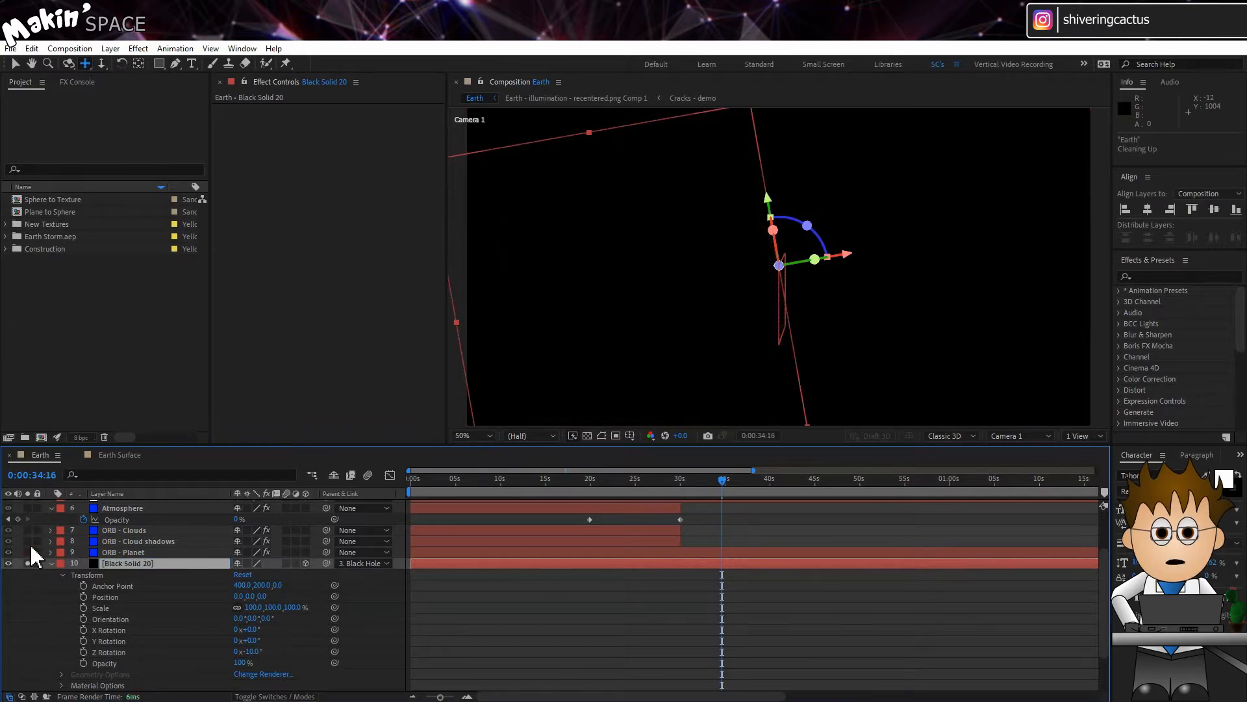
pyautogui.click(589, 435)
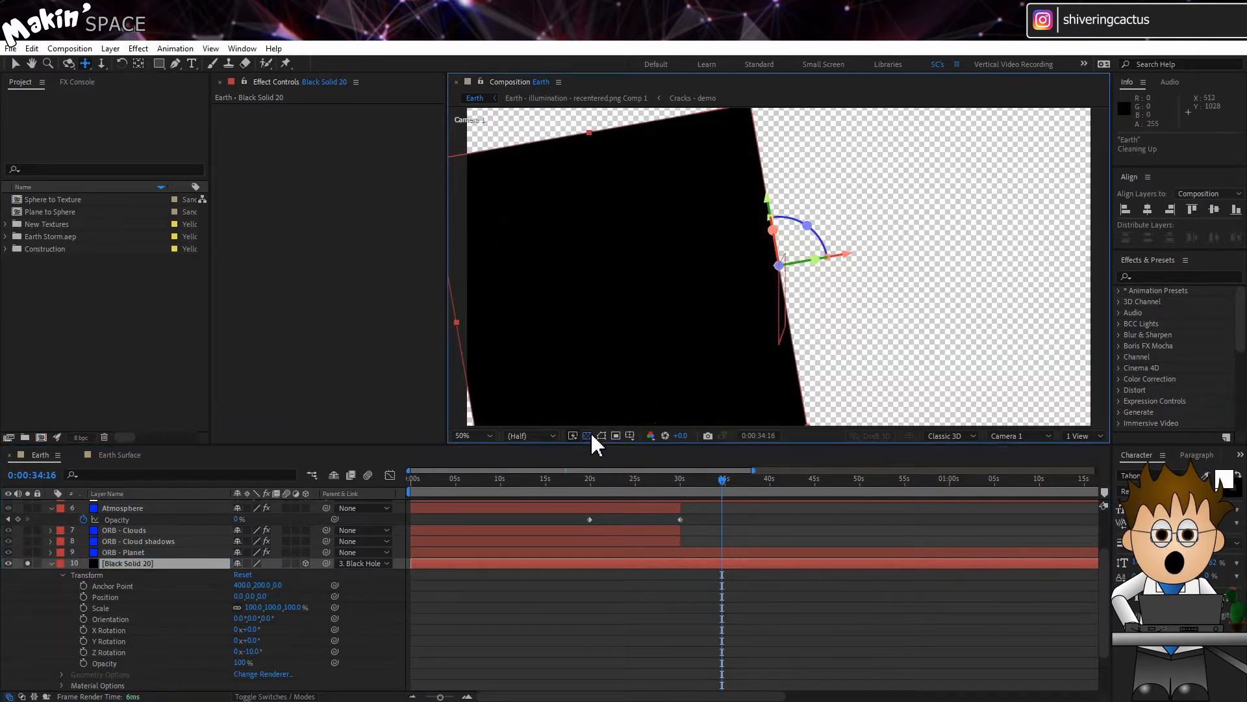
pyautogui.click(138, 48)
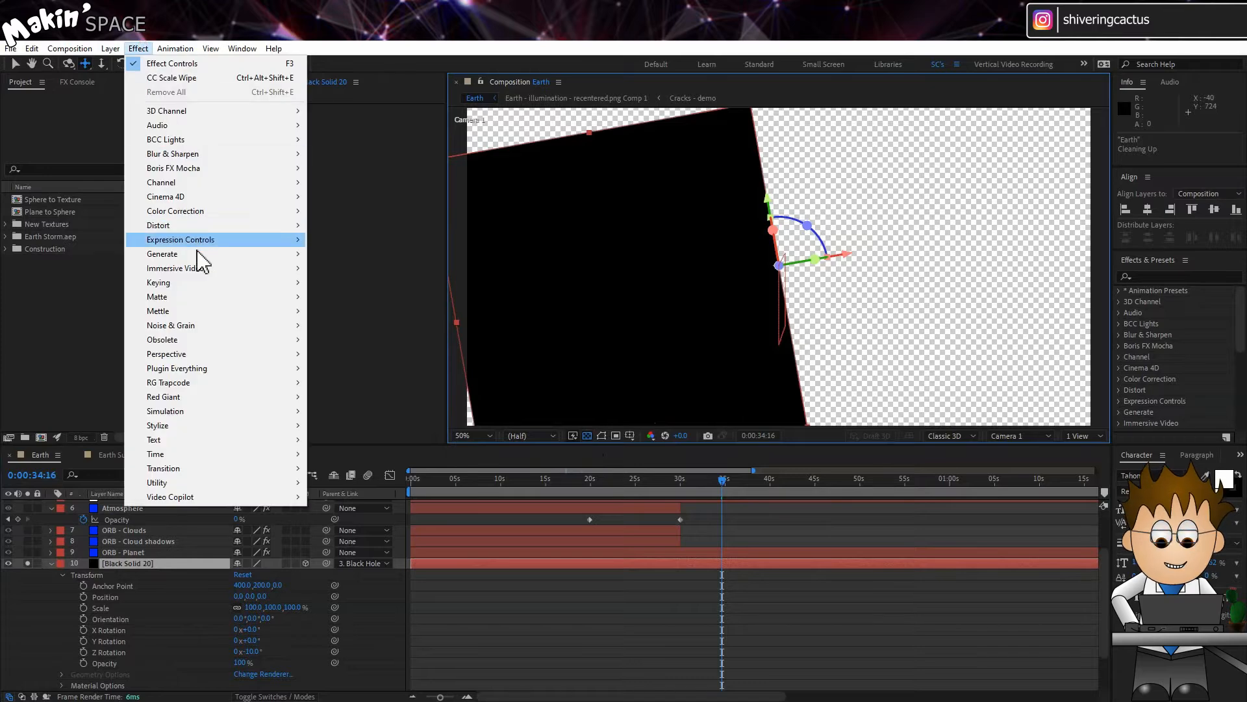
pyautogui.moveTo(209, 256)
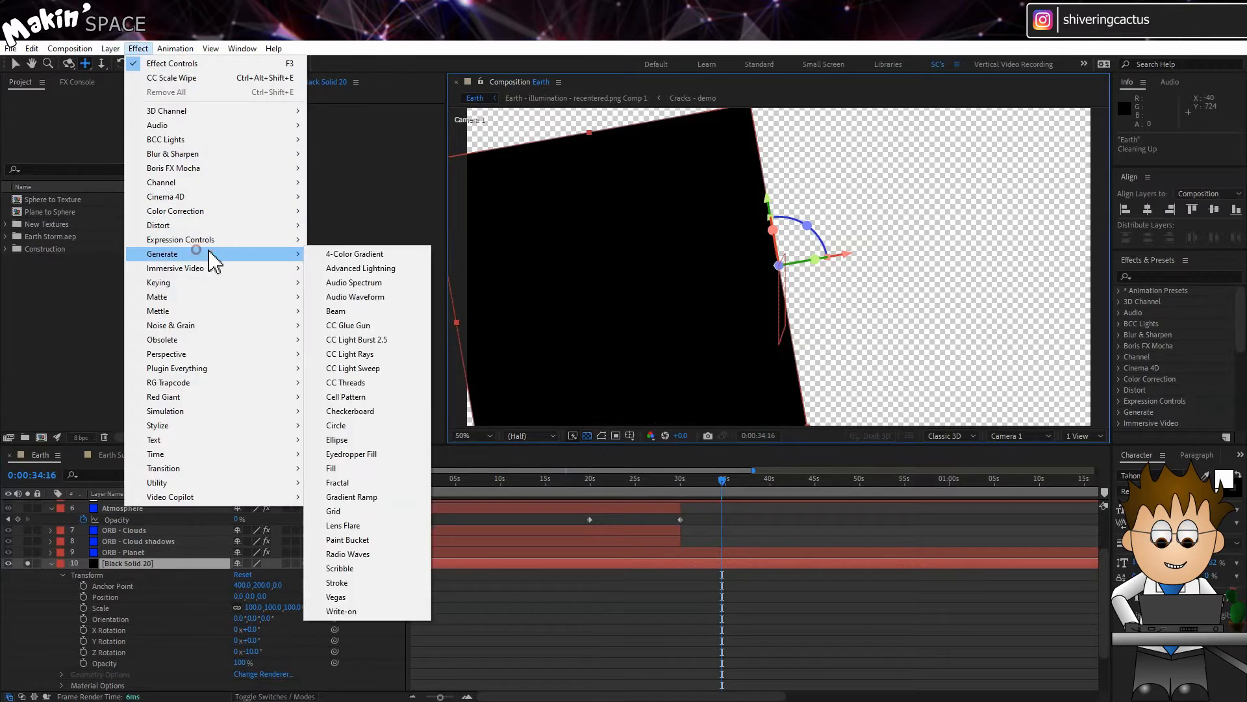
pyautogui.click(379, 425)
# - Set the Circle effect's radius to 187 and its Feather Outer Edge to 20
pyautogui.click(344, 131)
pyautogui.write('2')
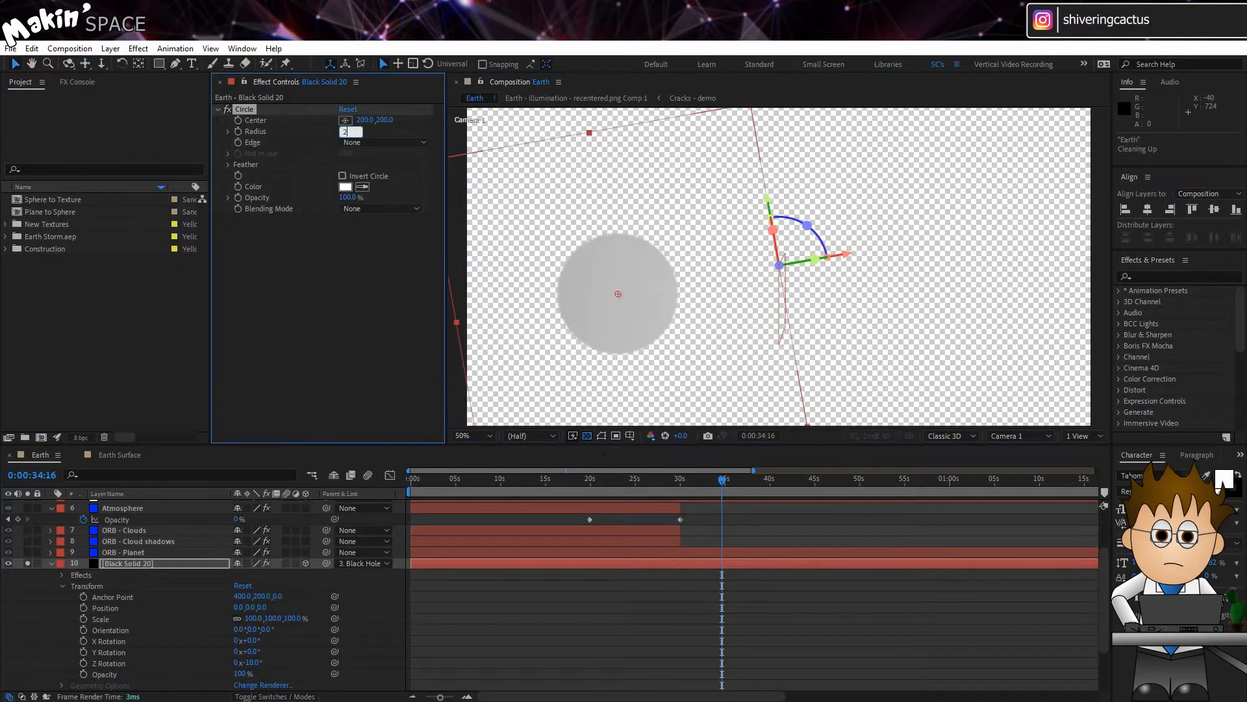
pyautogui.write('00')
pyautogui.press('Return')
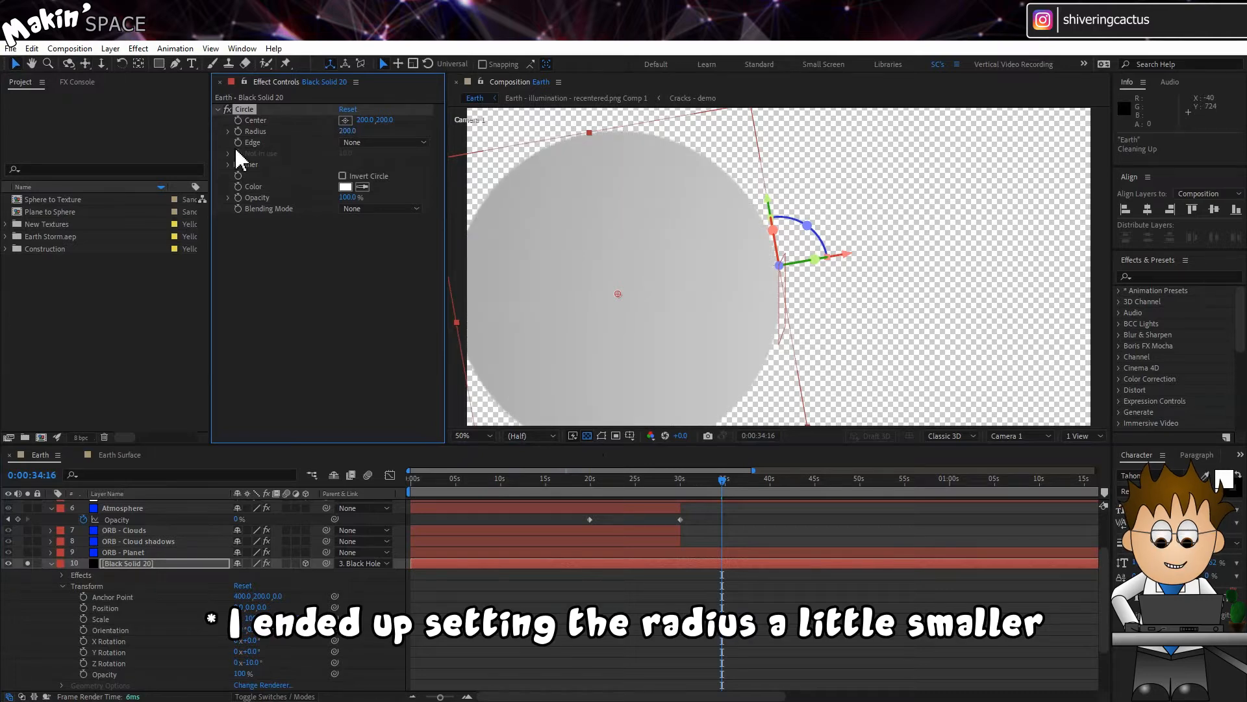
pyautogui.click(228, 165)
pyautogui.click(344, 176)
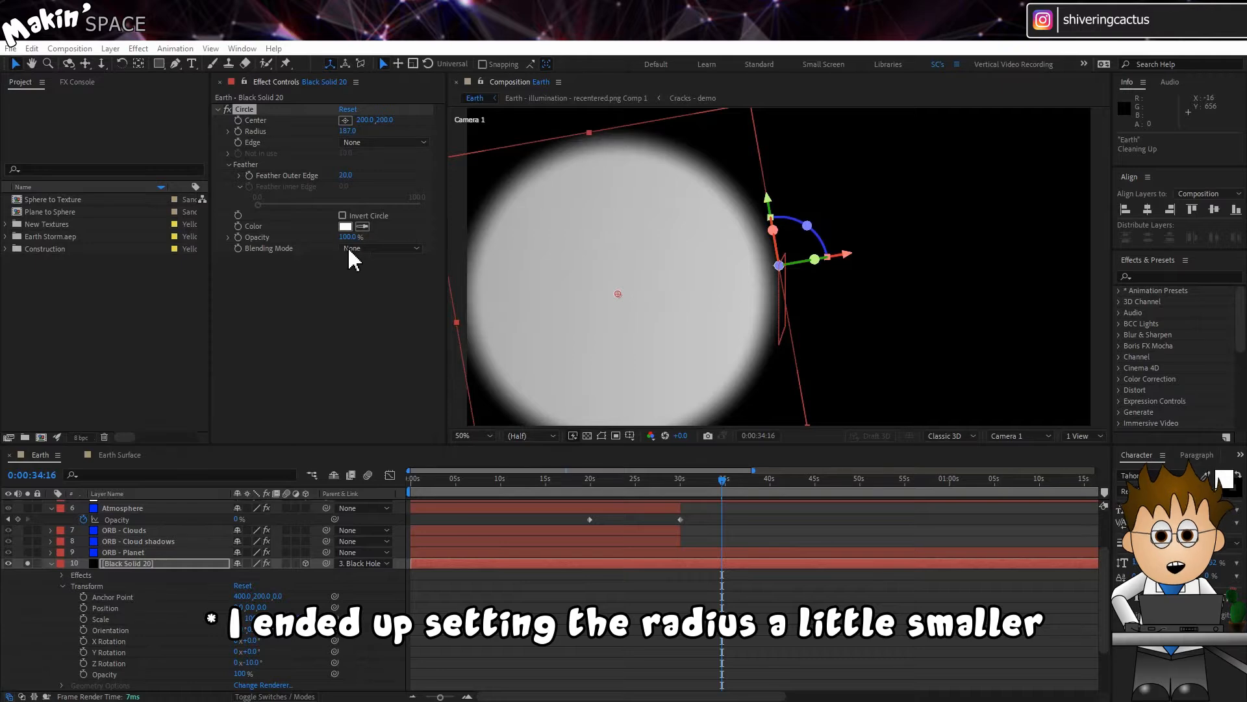
# - Set the circle's blending mode to Stencil Alpha and show the transparency grid
pyautogui.click(349, 248)
pyautogui.click(412, 291)
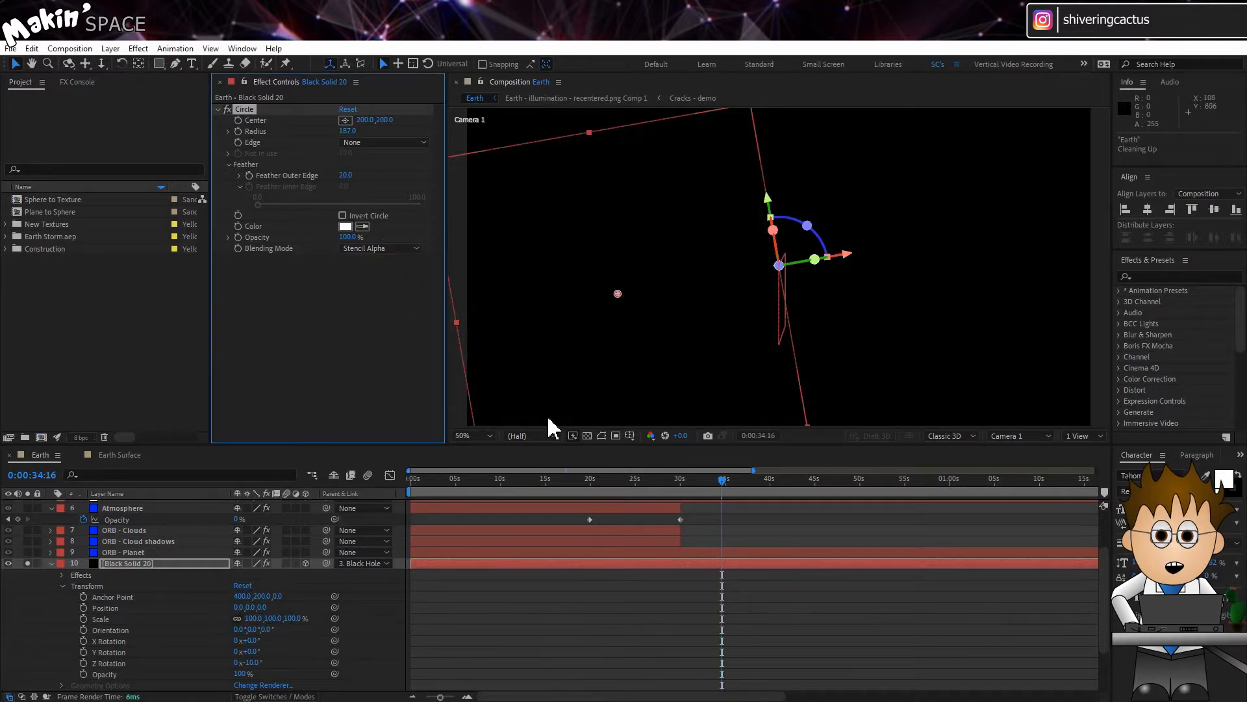
pyautogui.click(587, 436)
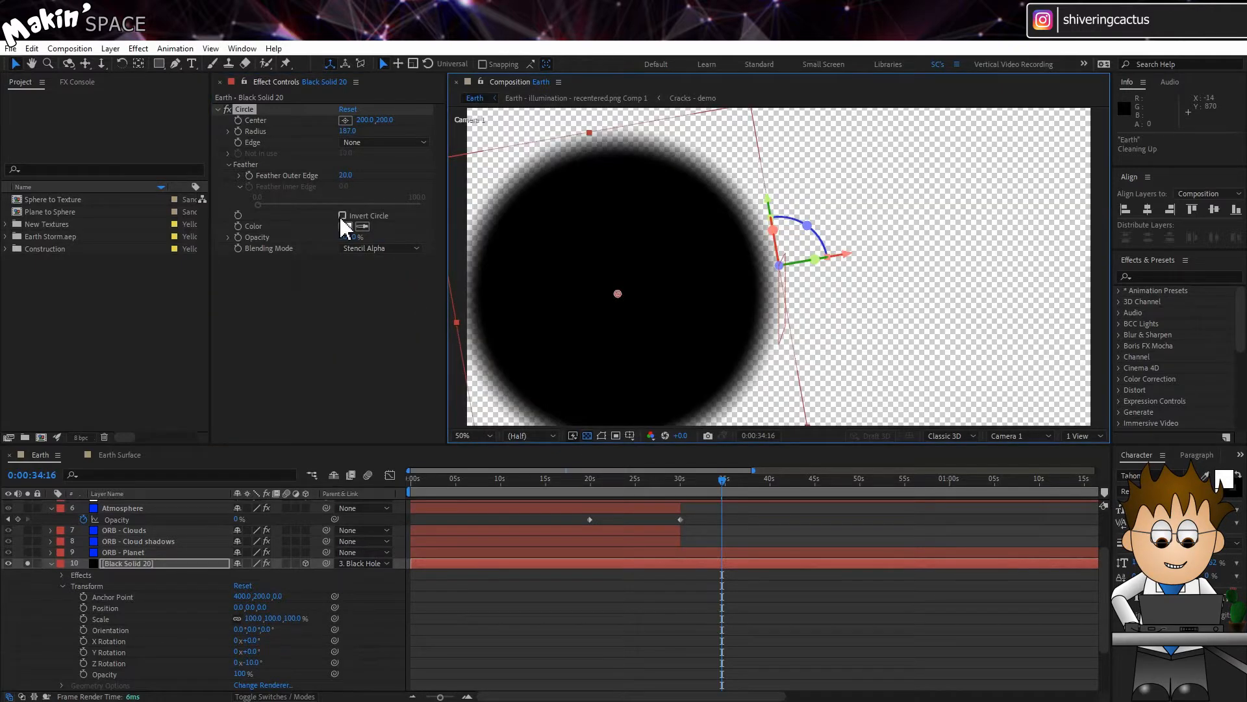
# - Rename the black solid layer as Debris
pyautogui.click(144, 563)
pyautogui.press('Return')
pyautogui.write('Debris')
pyautogui.press('Return')
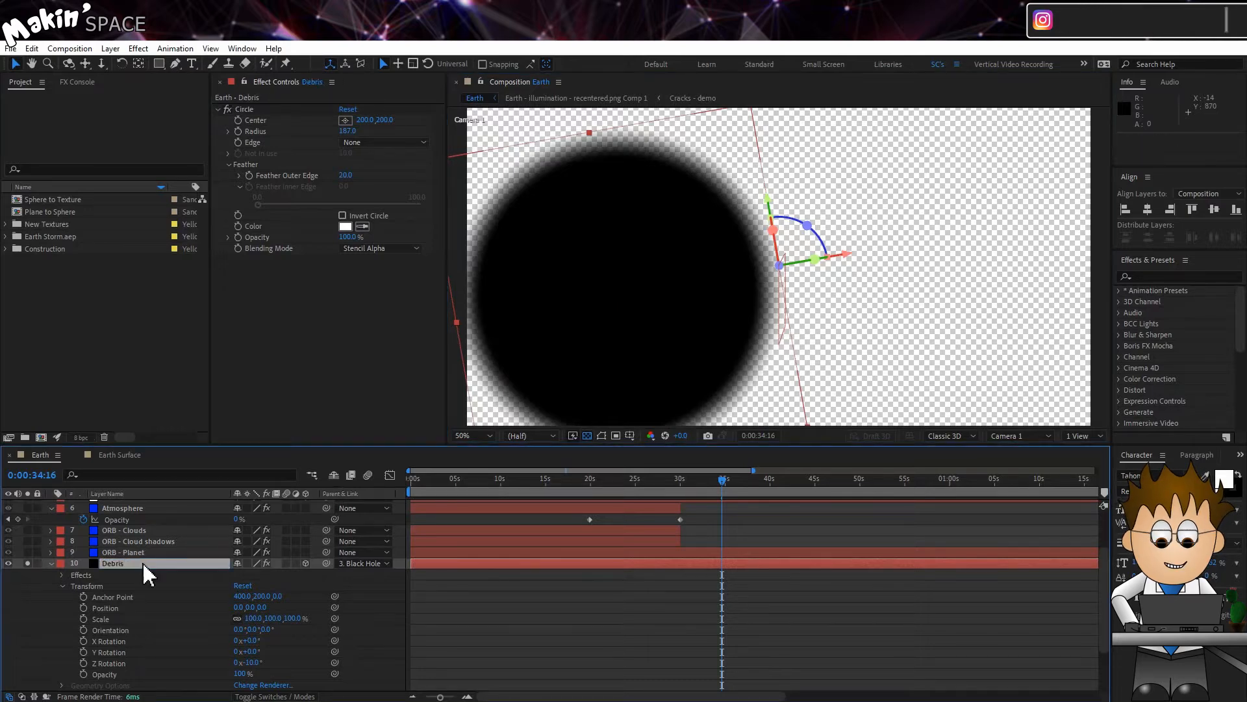
# - Add Turbulent Noise to the Debris layer with the Small Bumps fractal type, contrast 110 and brightness 34
pyautogui.click(142, 50)
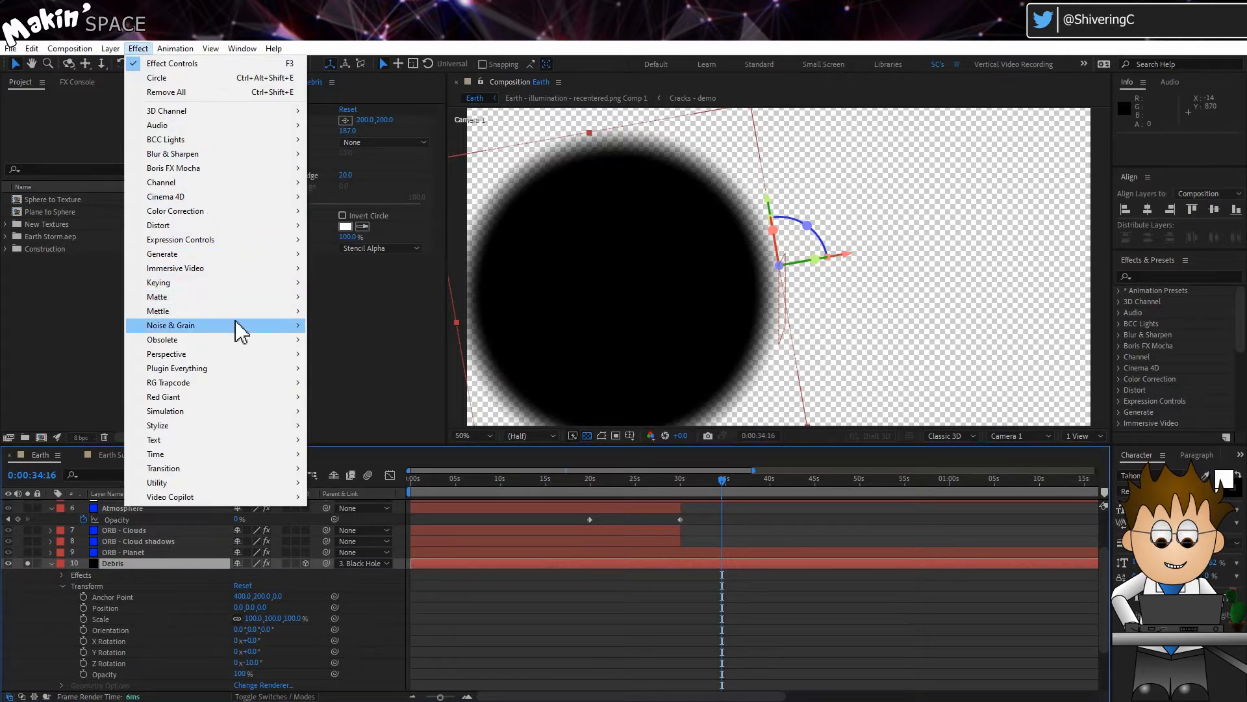
pyautogui.moveTo(242, 329)
pyautogui.click(390, 484)
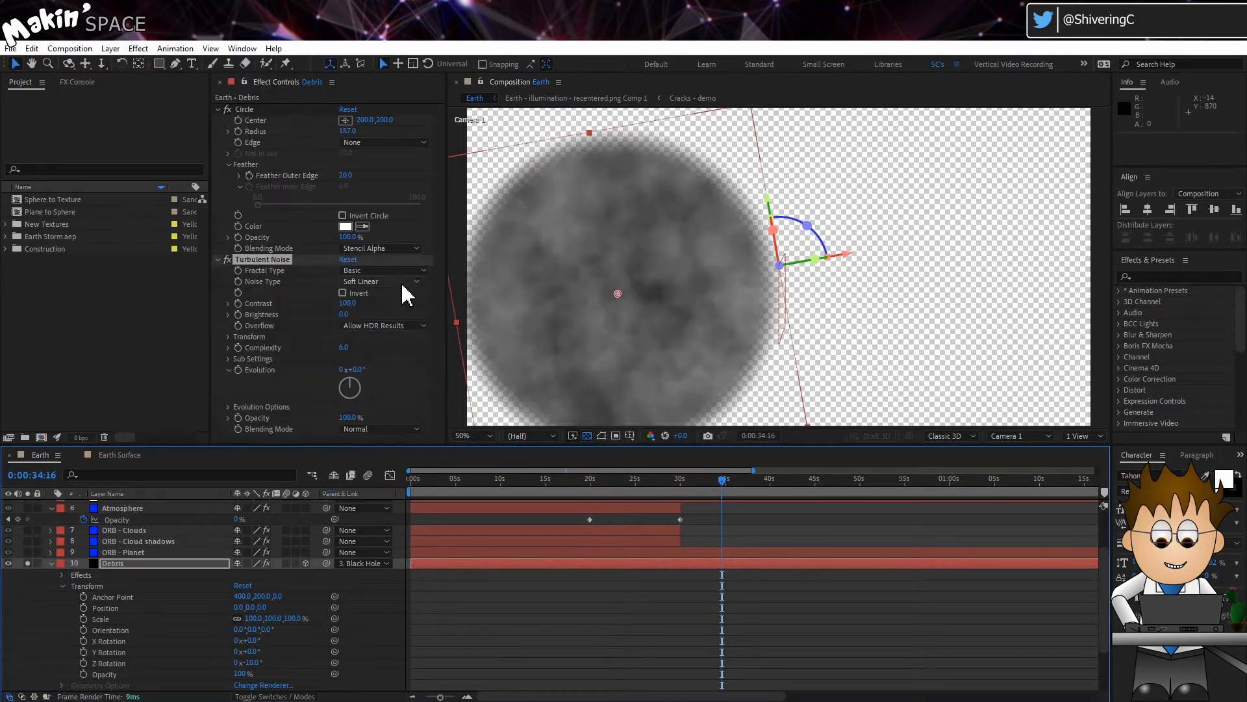
pyautogui.click(405, 271)
pyautogui.click(410, 481)
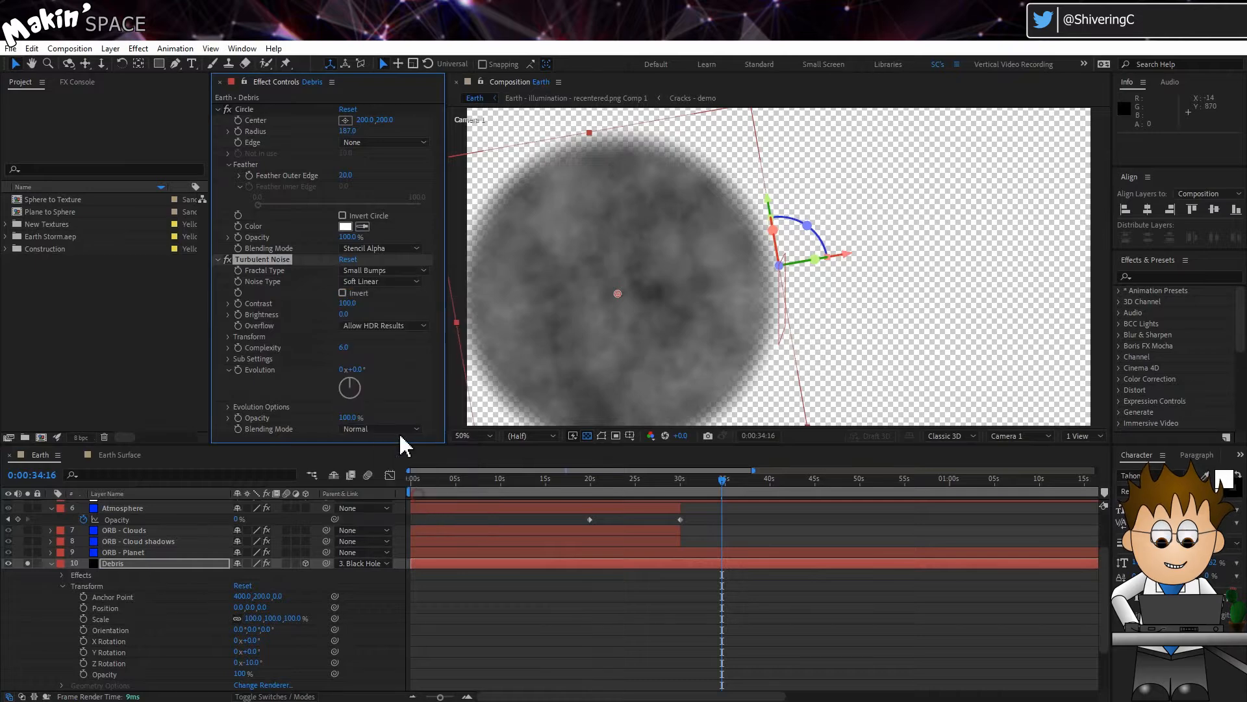
pyautogui.write('110')
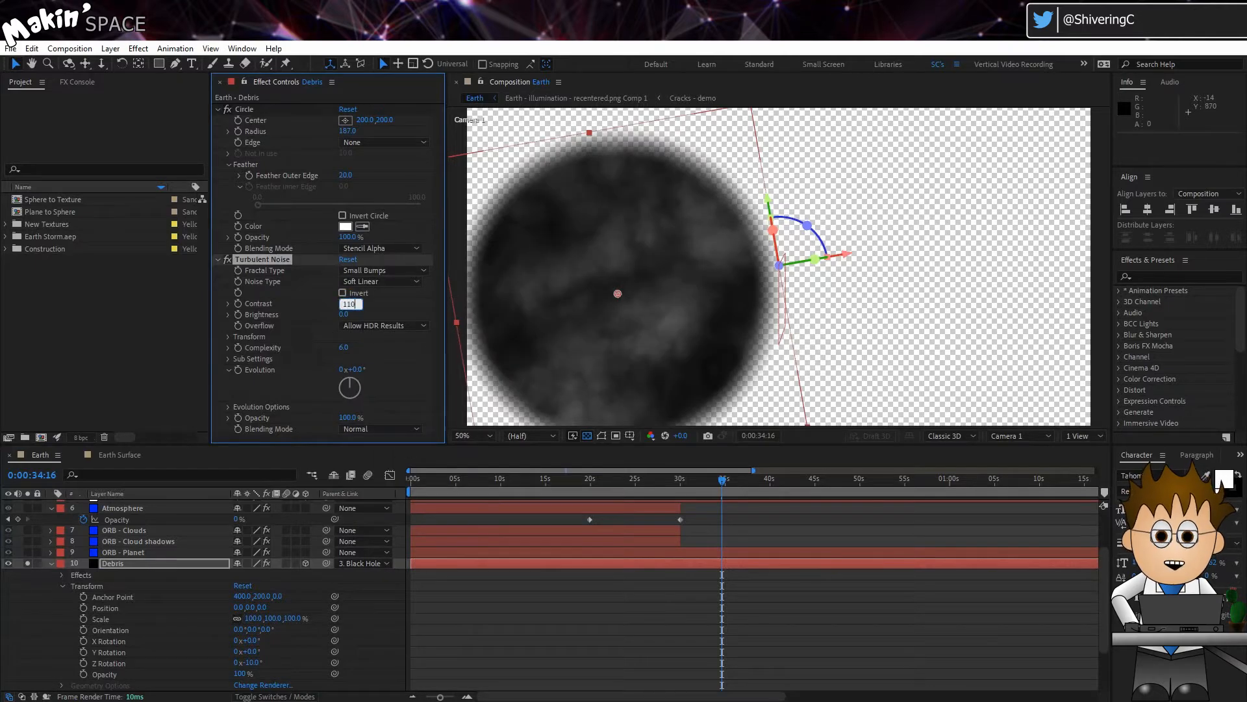
pyautogui.click(351, 315)
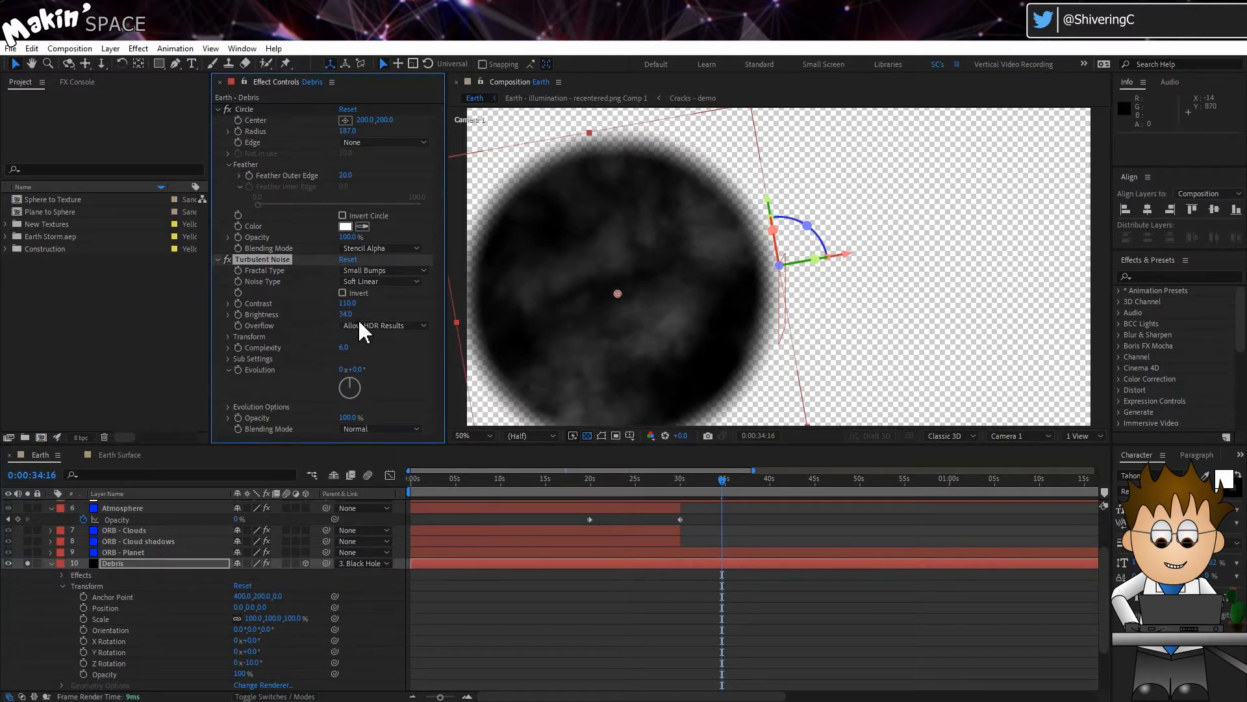
# - Drive the Turbulent Noise Evolution with the expression time*50
pyautogui.keyDown('alt'); pyautogui.click(239, 371); pyautogui.keyUp('alt')
pyautogui.write('time*')
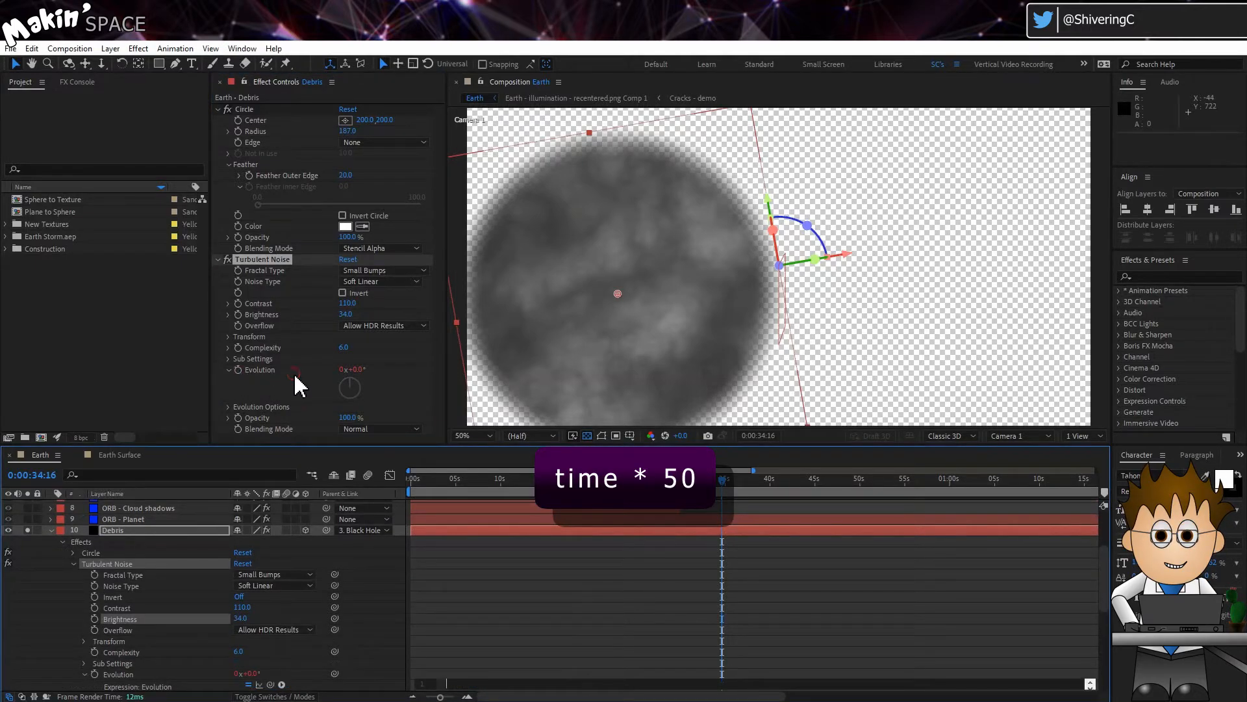
pyautogui.click(294, 376)
# - Duplicate the Turbulent Noise effect and collapse the Circle and original noise settings
pyautogui.click(31, 49)
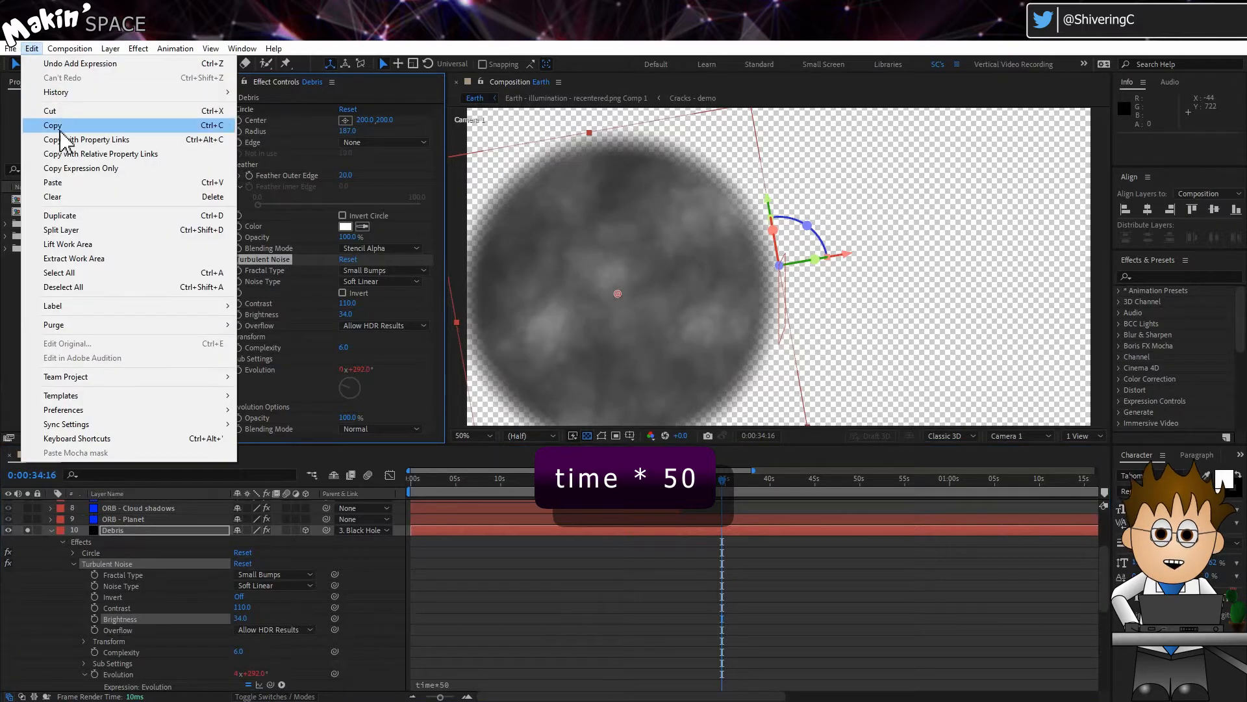
pyautogui.click(138, 218)
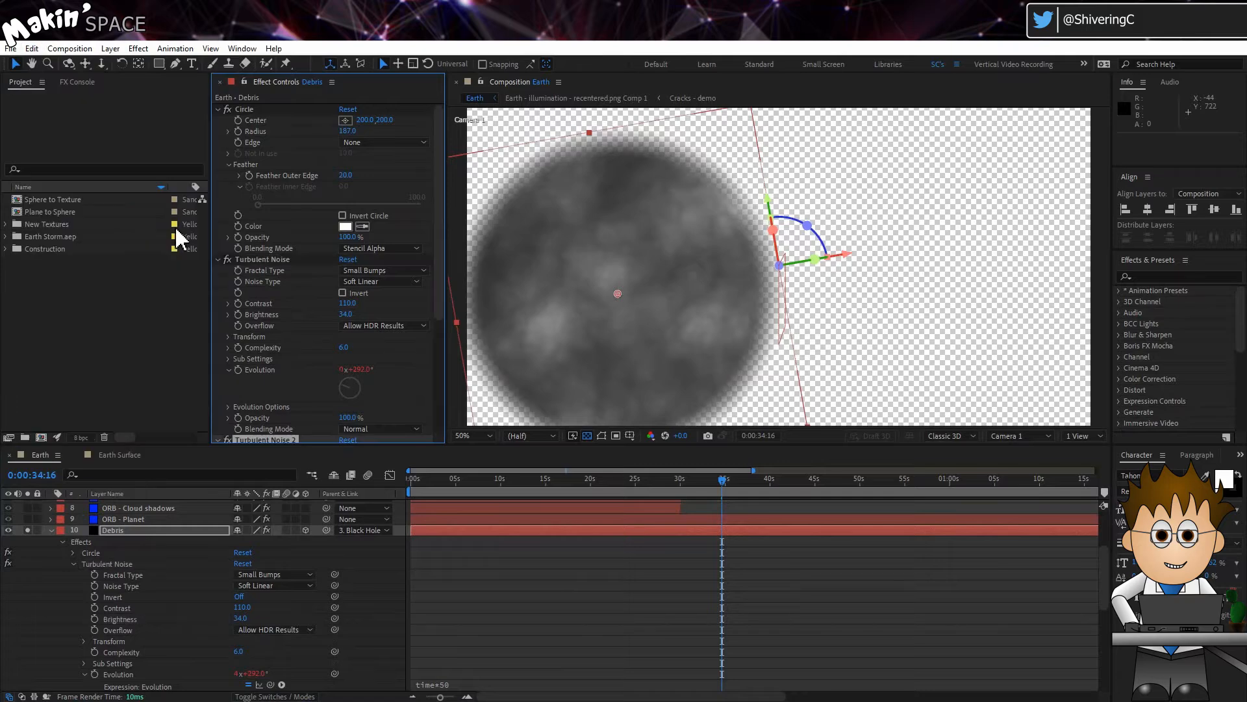
pyautogui.click(219, 110)
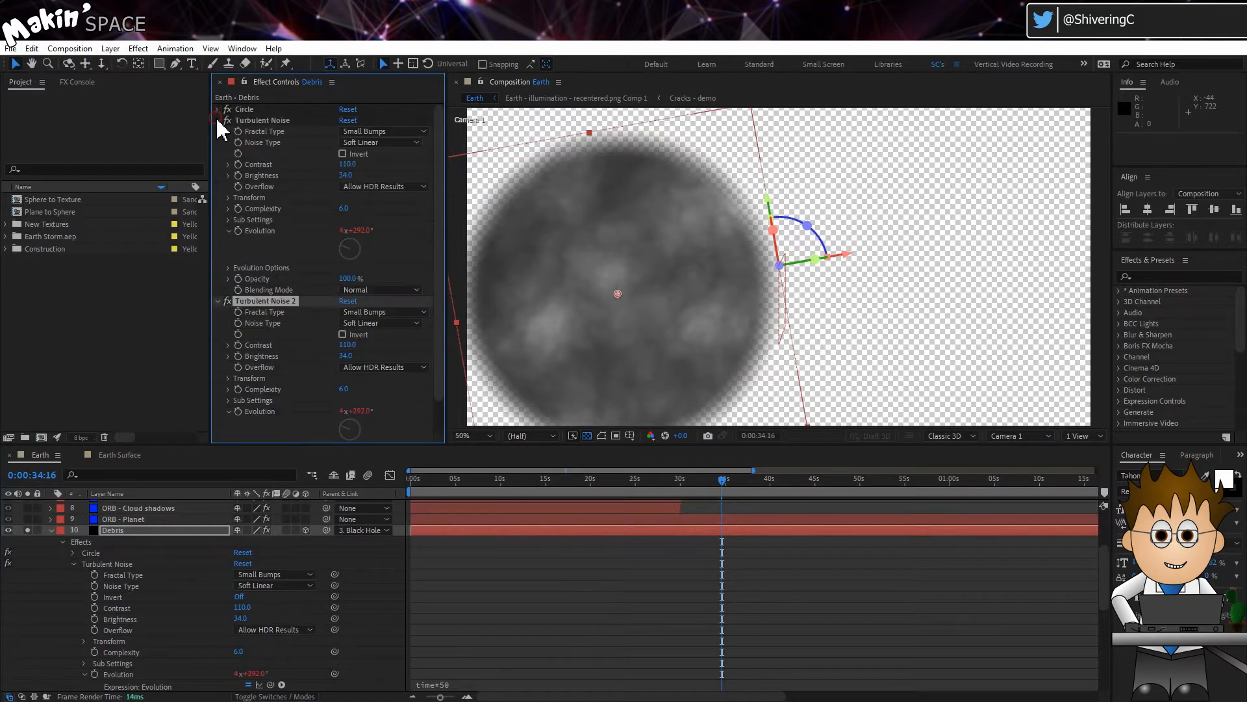
pyautogui.click(218, 121)
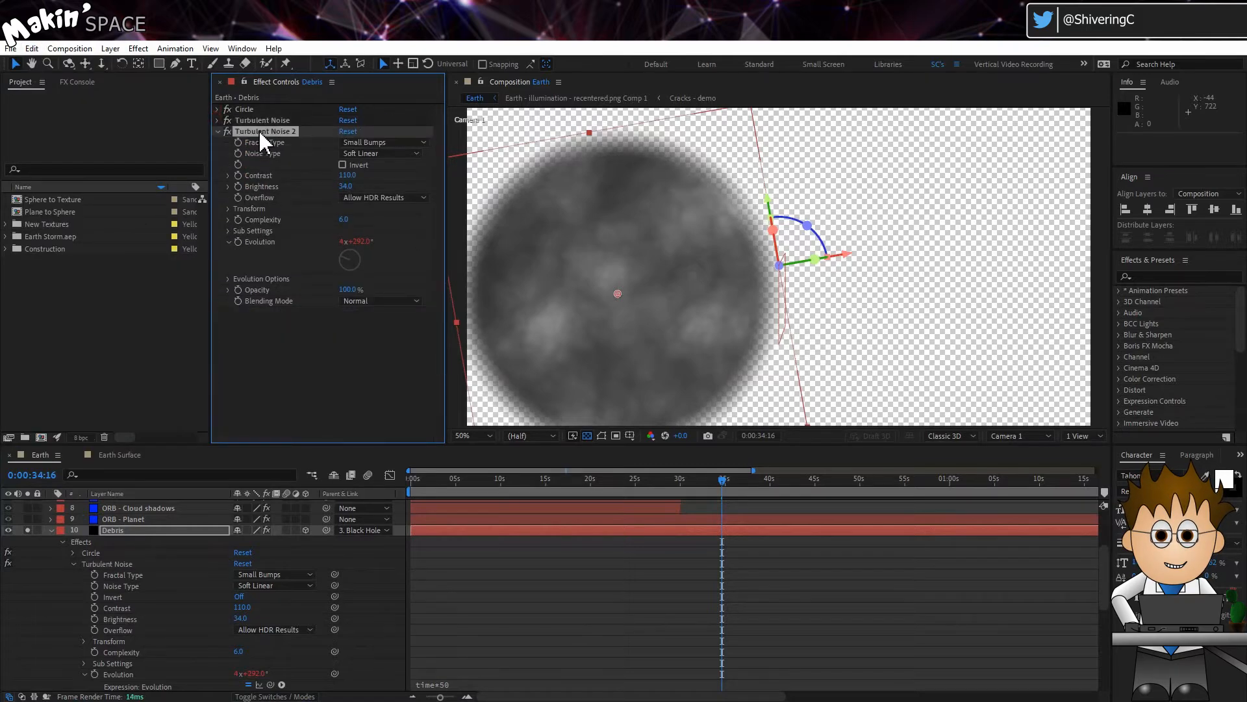
# - Set the duplicated noise to the Basic fractal type with contrast 330 and brightness -50
pyautogui.click(393, 143)
pyautogui.click(401, 154)
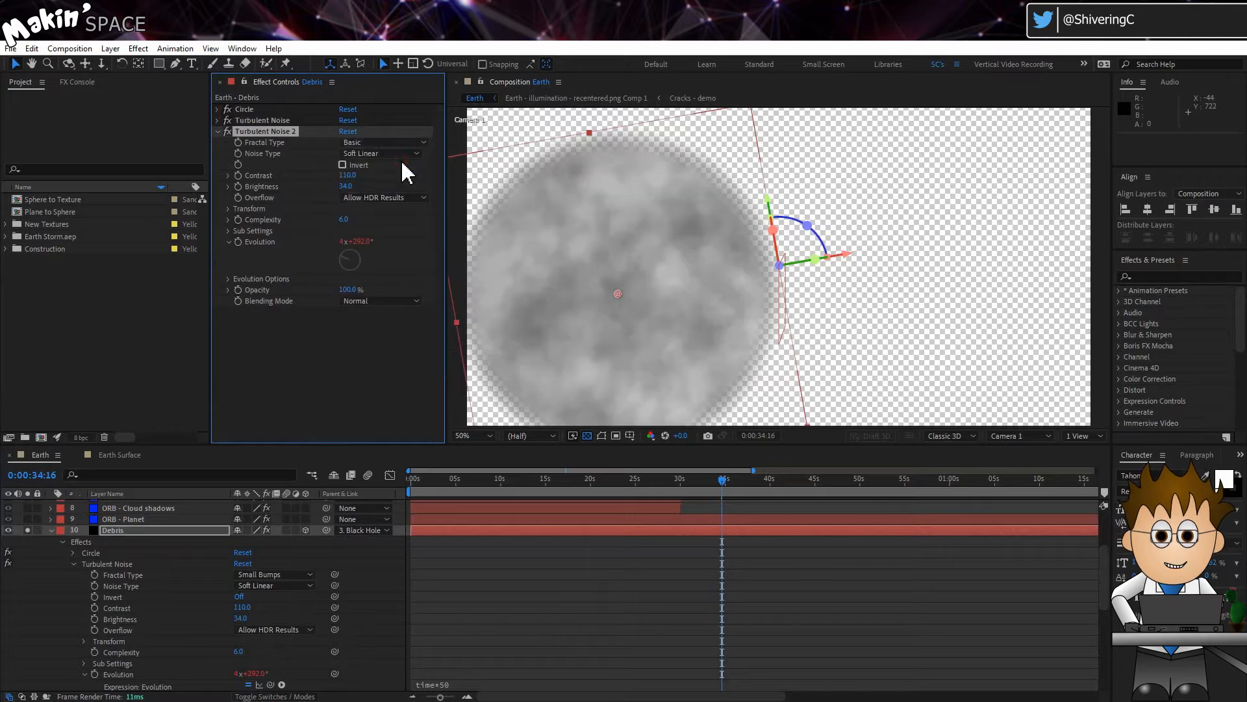
pyautogui.write('33')
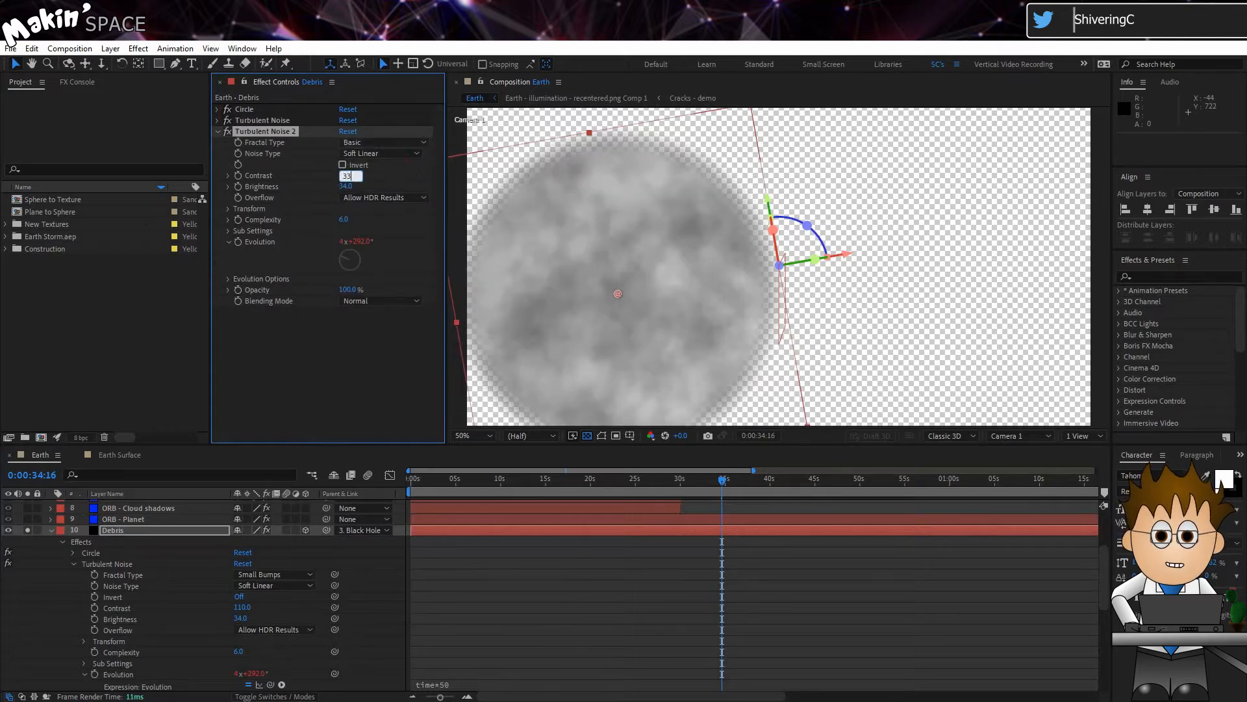
pyautogui.write('0')
pyautogui.press('Return')
pyautogui.click(347, 185)
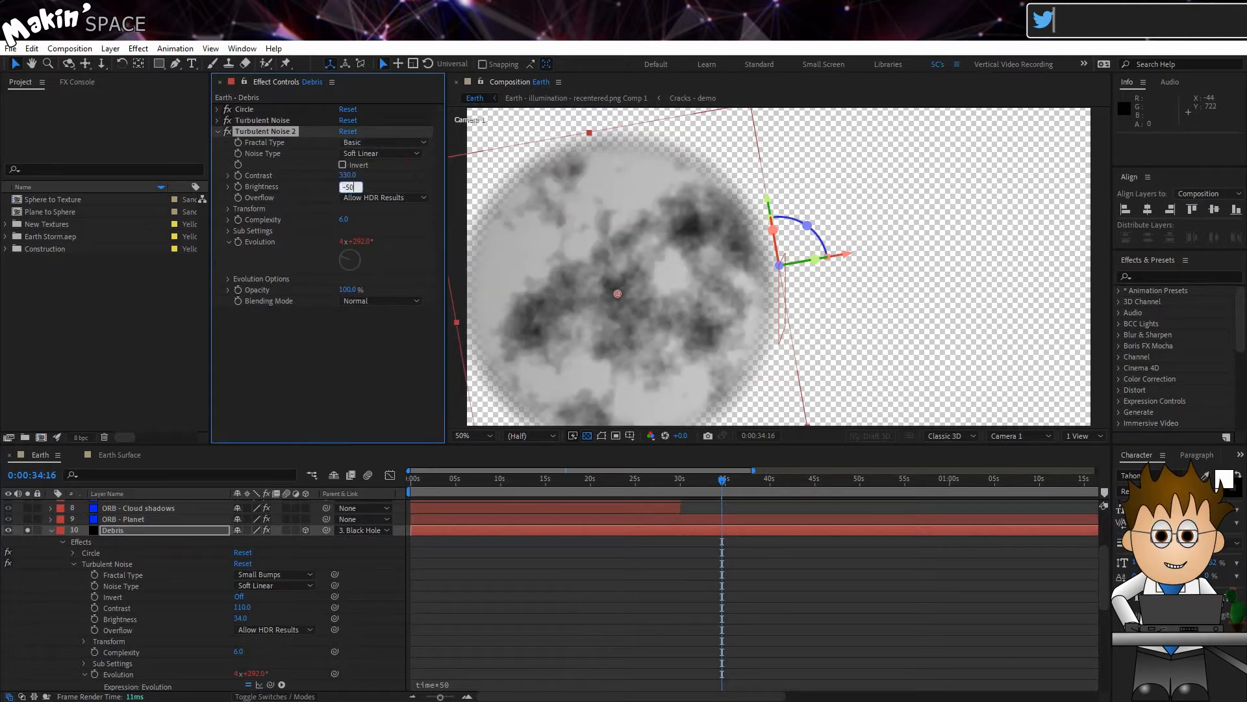
pyautogui.press('Return')
# - Scale the duplicated noise to 15 and set its blending mode to Screen
pyautogui.click(229, 209)
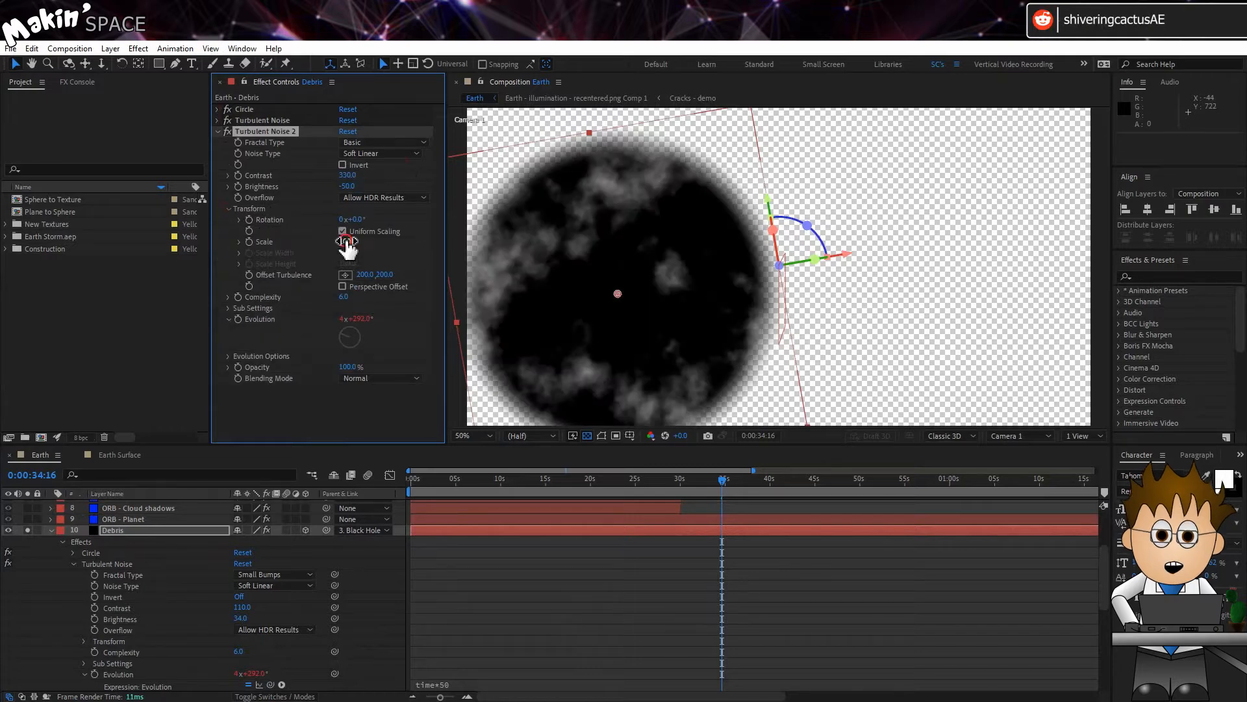
pyautogui.write('15')
pyautogui.press('Return')
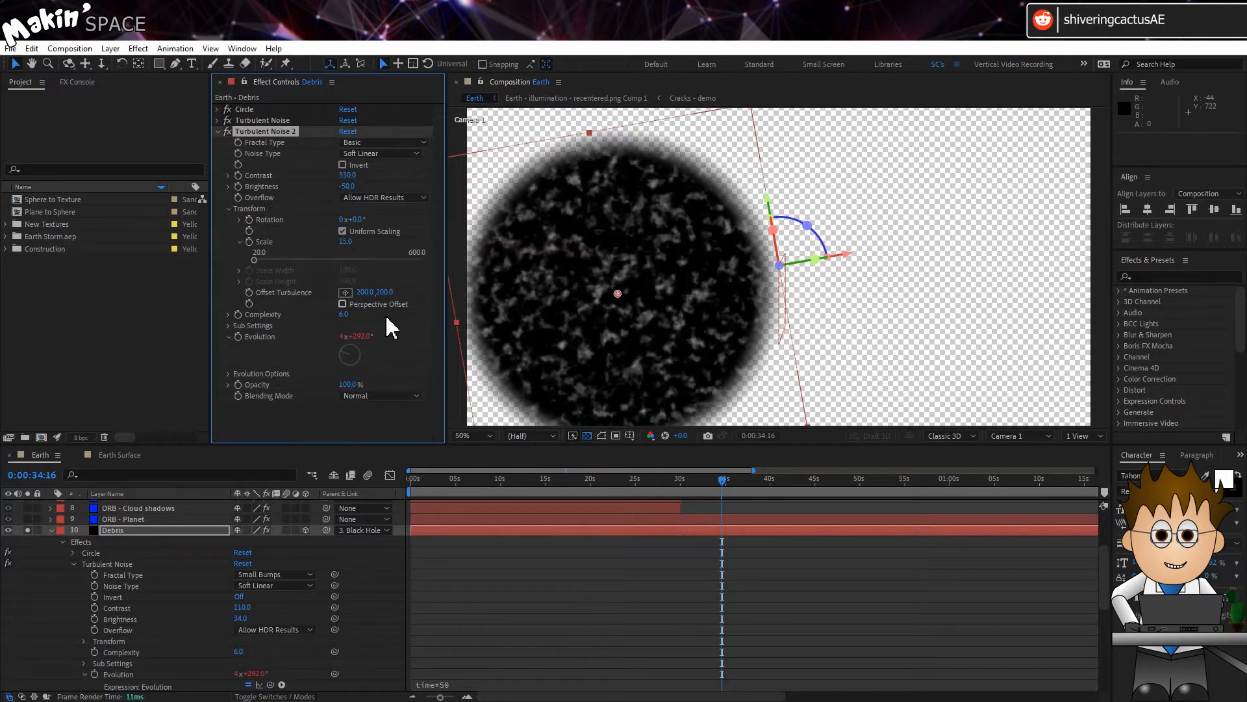
pyautogui.click(407, 398)
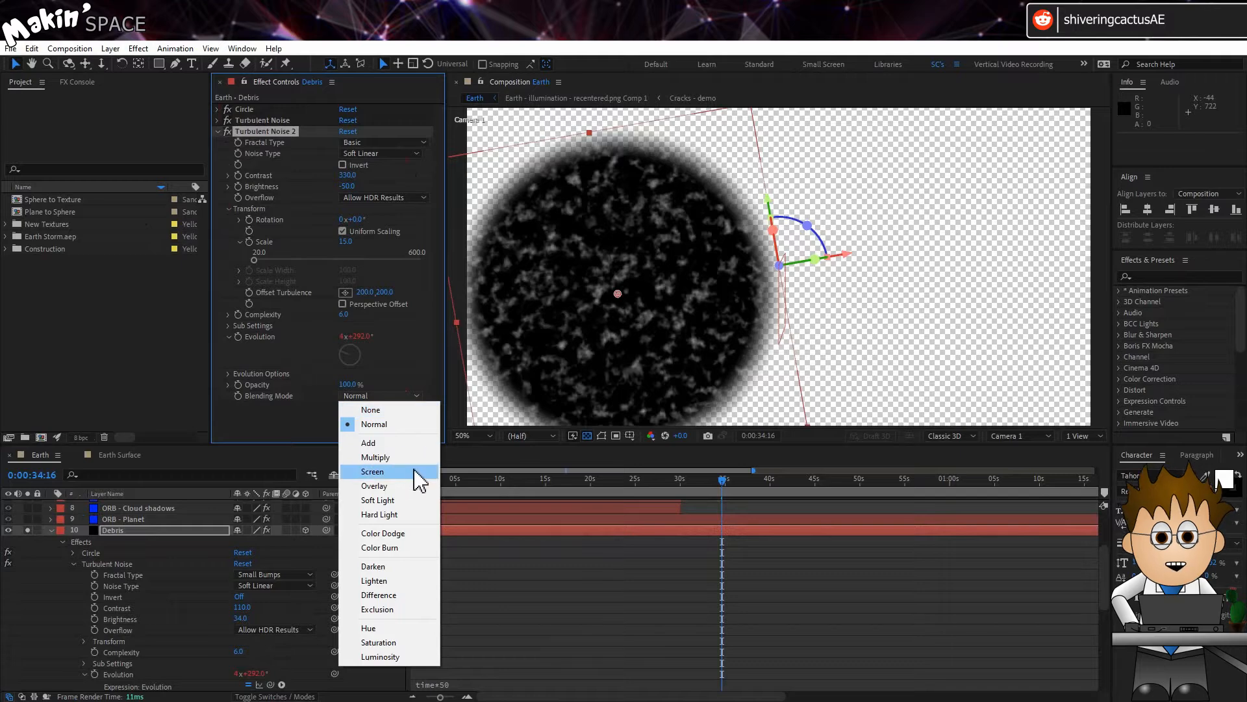
pyautogui.click(372, 471)
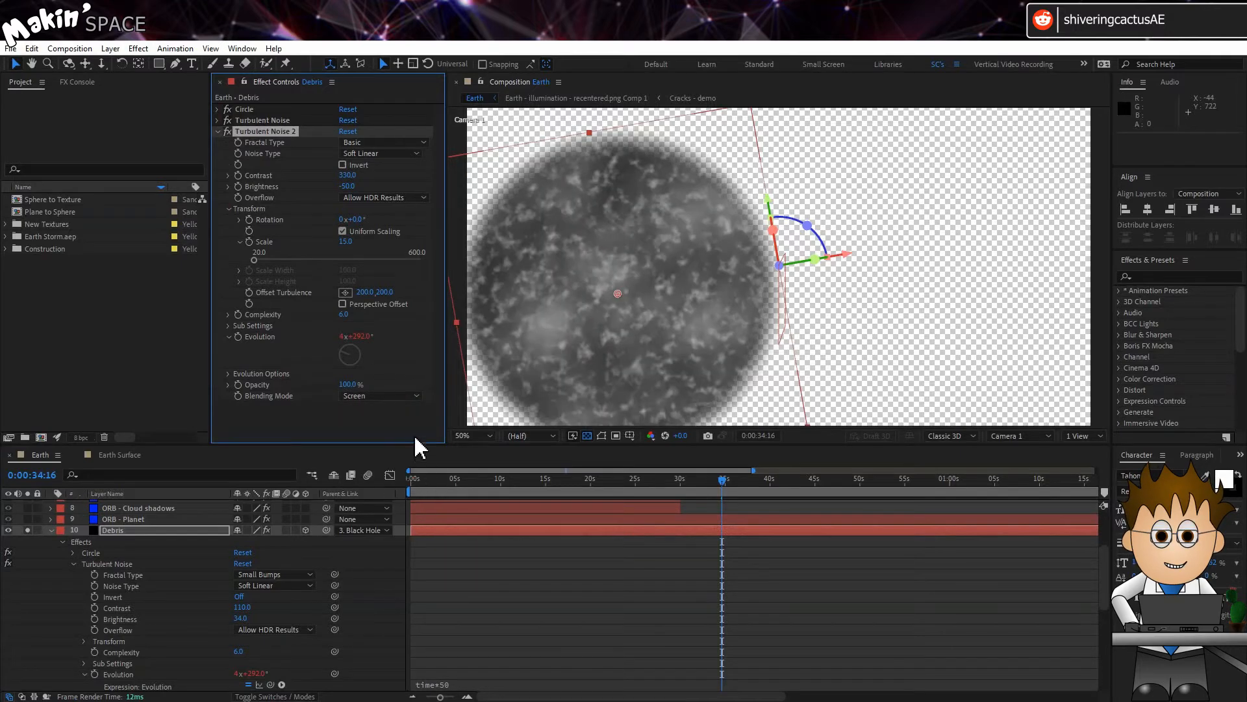
pyautogui.click(218, 132)
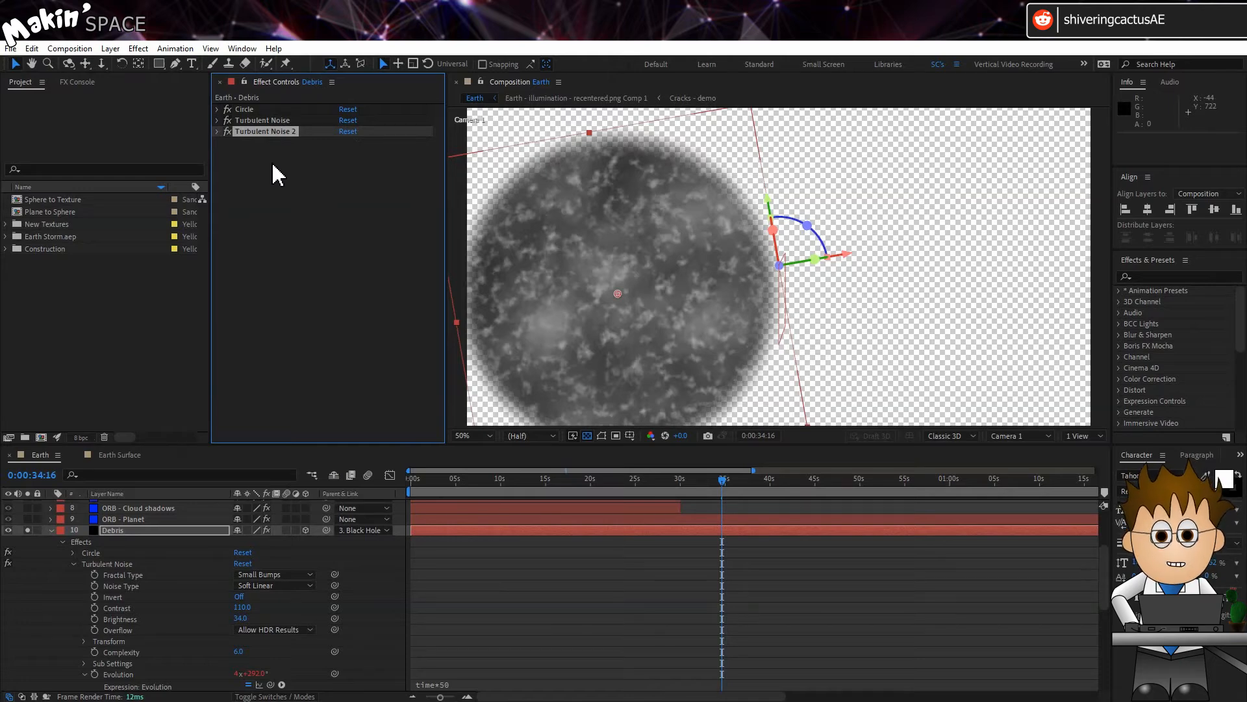
# - Try shifting the second noise's Offset Turbulence point away from the circle's centre, and undo the shift
pyautogui.click(217, 131)
pyautogui.moveTo(618, 294); pyautogui.dragTo(493, 293)
pyautogui.hotkey('ctrl', 'z')
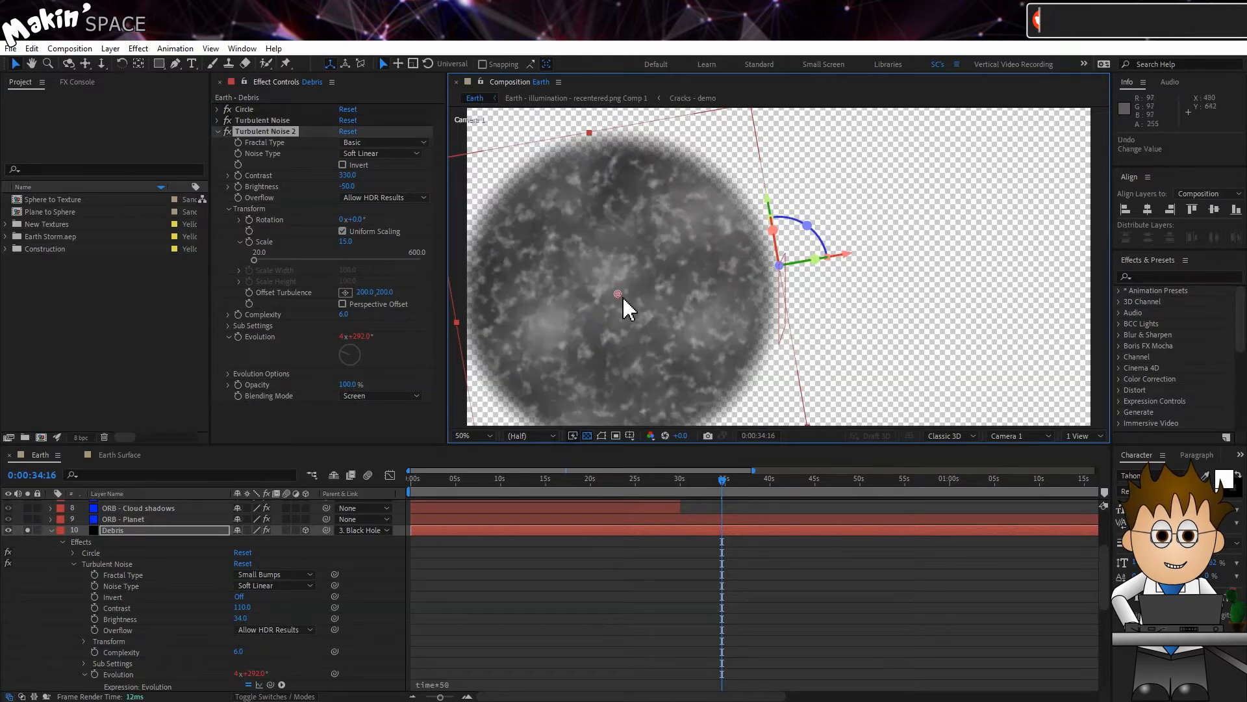
# - Keyframe the second noise's Offset Turbulence from 200, 200 at 0:00:34:16 to about 393, 197 at 0:00:38:08, towards the black hole
pyautogui.scroll(1, 706, 473)
pyautogui.click(251, 292)
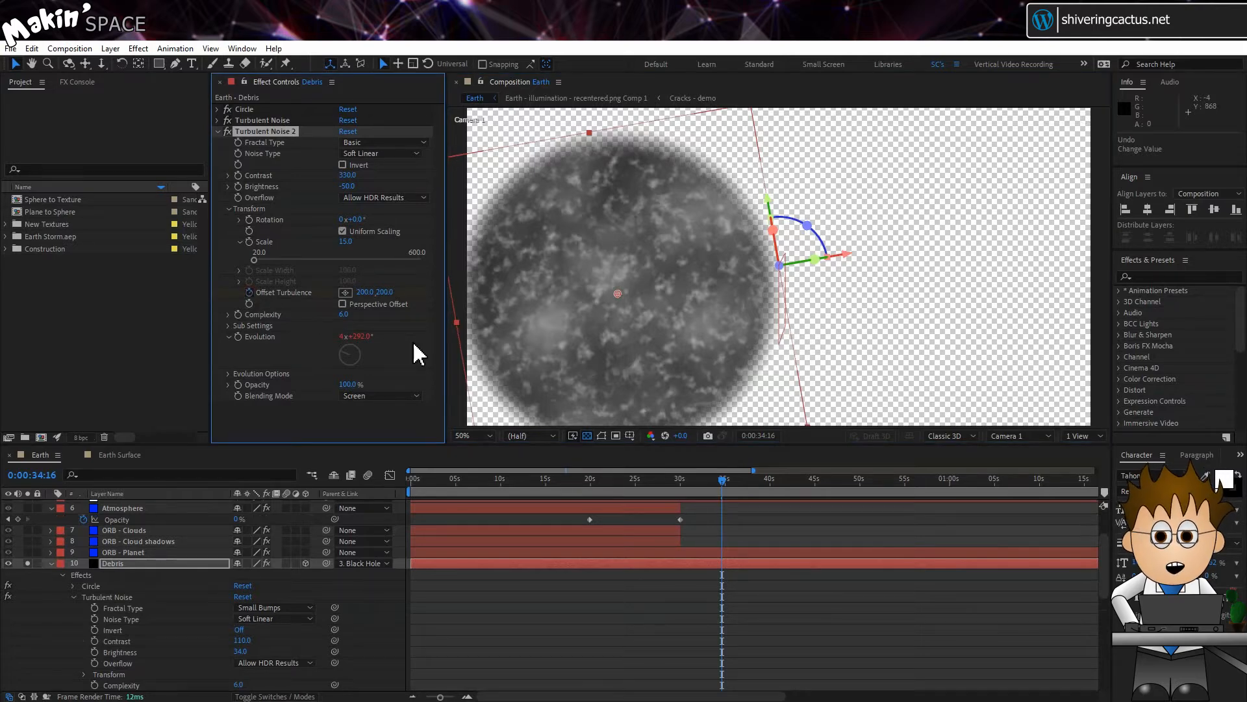
pyautogui.moveTo(730, 484); pyautogui.dragTo(755, 479)
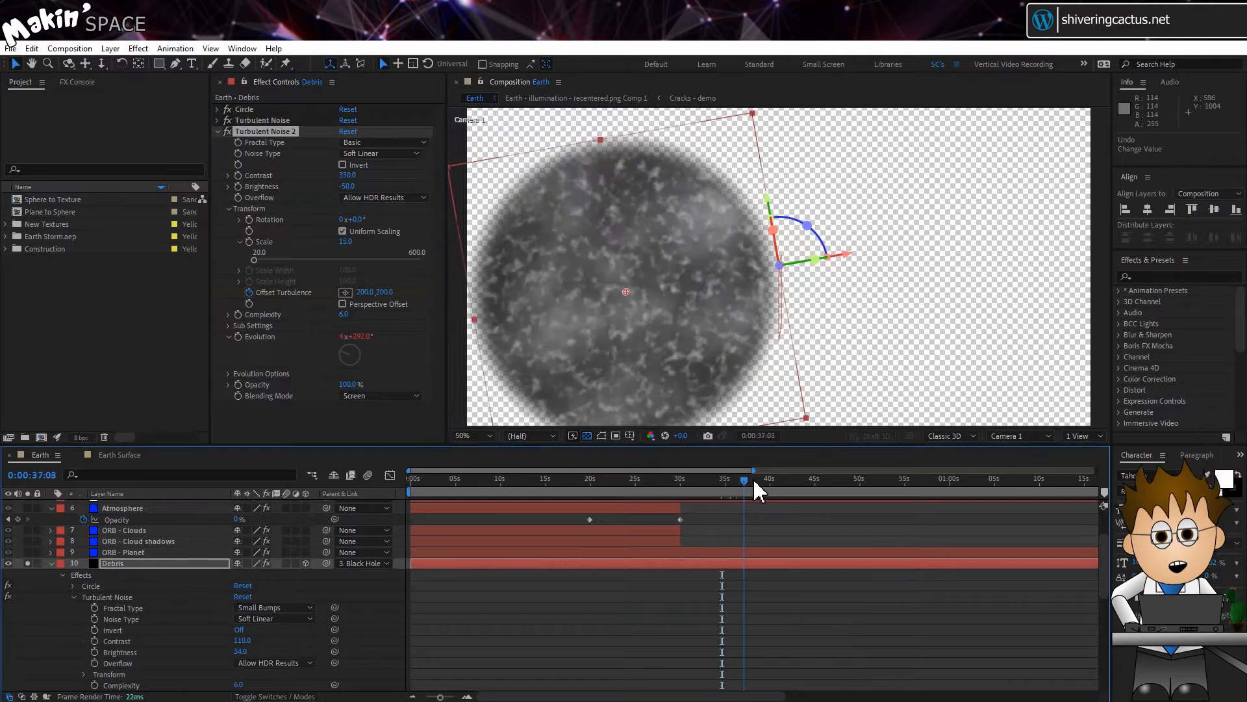
pyautogui.moveTo(632, 287); pyautogui.dragTo(762, 262)
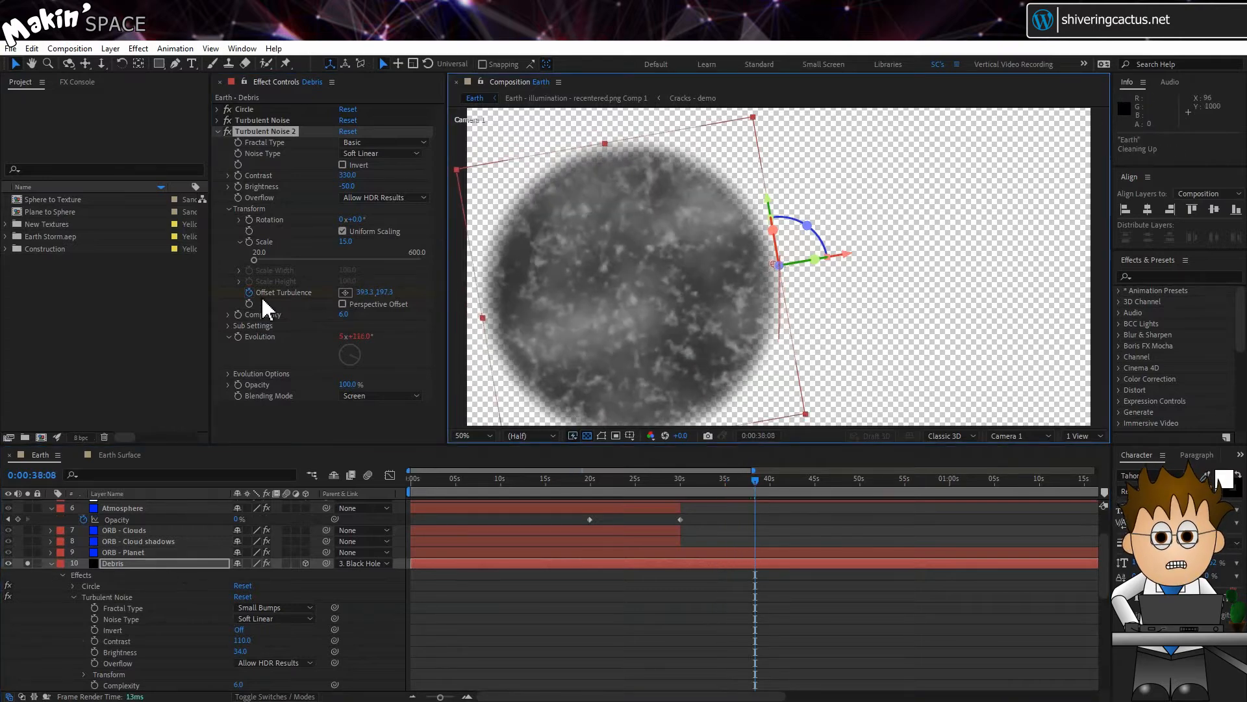
# - Add the expression loopOut("continue") to the second Turbulent Noise's Offset Turbulence
pyautogui.keyDown('alt'); pyautogui.click(249, 290); pyautogui.keyUp('alt')
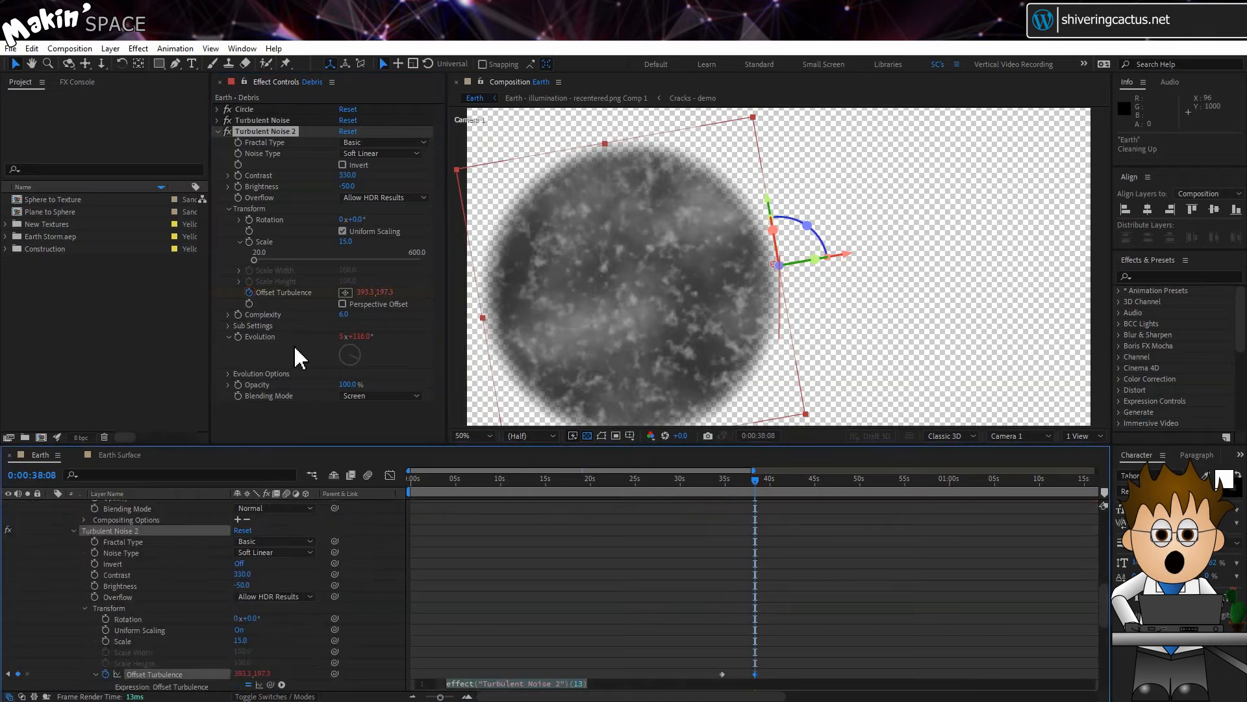
pyautogui.write('loopO')
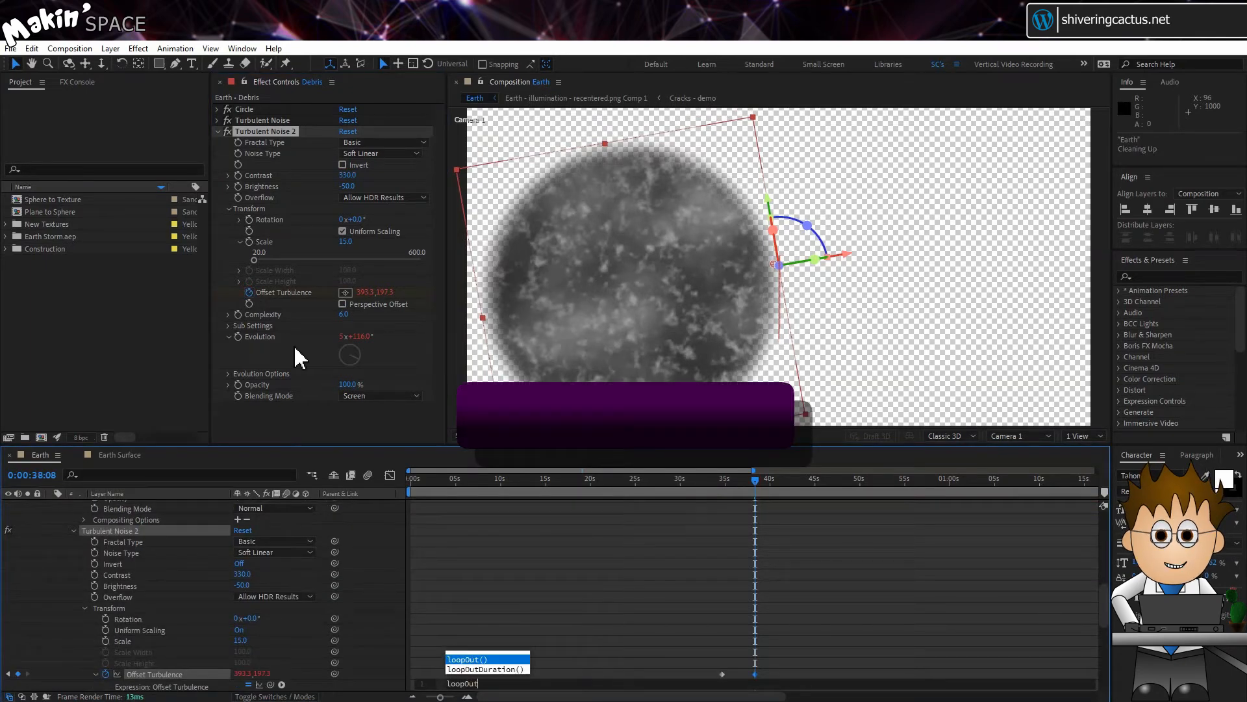
pyautogui.write('ut')
pyautogui.press('Return')
pyautogui.write('"cont')
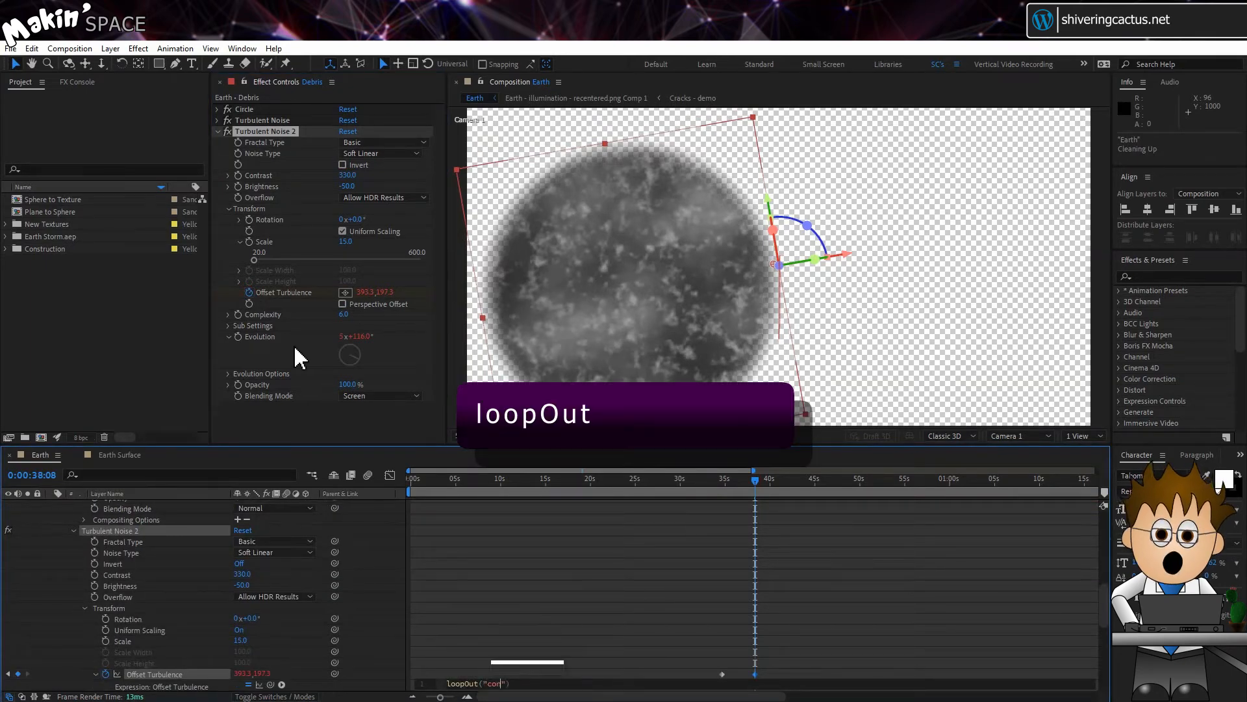
pyautogui.write('inue')
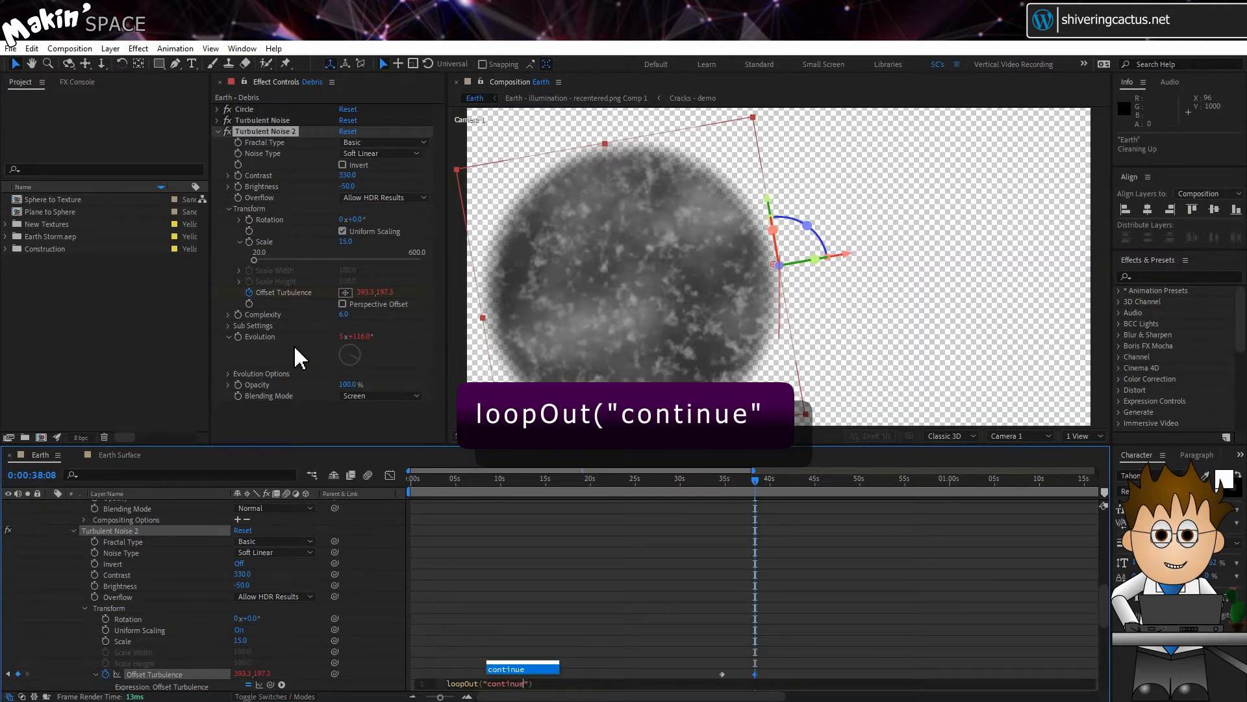
pyautogui.click(380, 670)
# - Shift the second noise's Offset Turbulence keyframes to start at 0:00:15:06, and solo the ORB - Planet layer together with Debris
pyautogui.moveTo(762, 477); pyautogui.dragTo(714, 473)
pyautogui.scroll(-1, 645, 508)
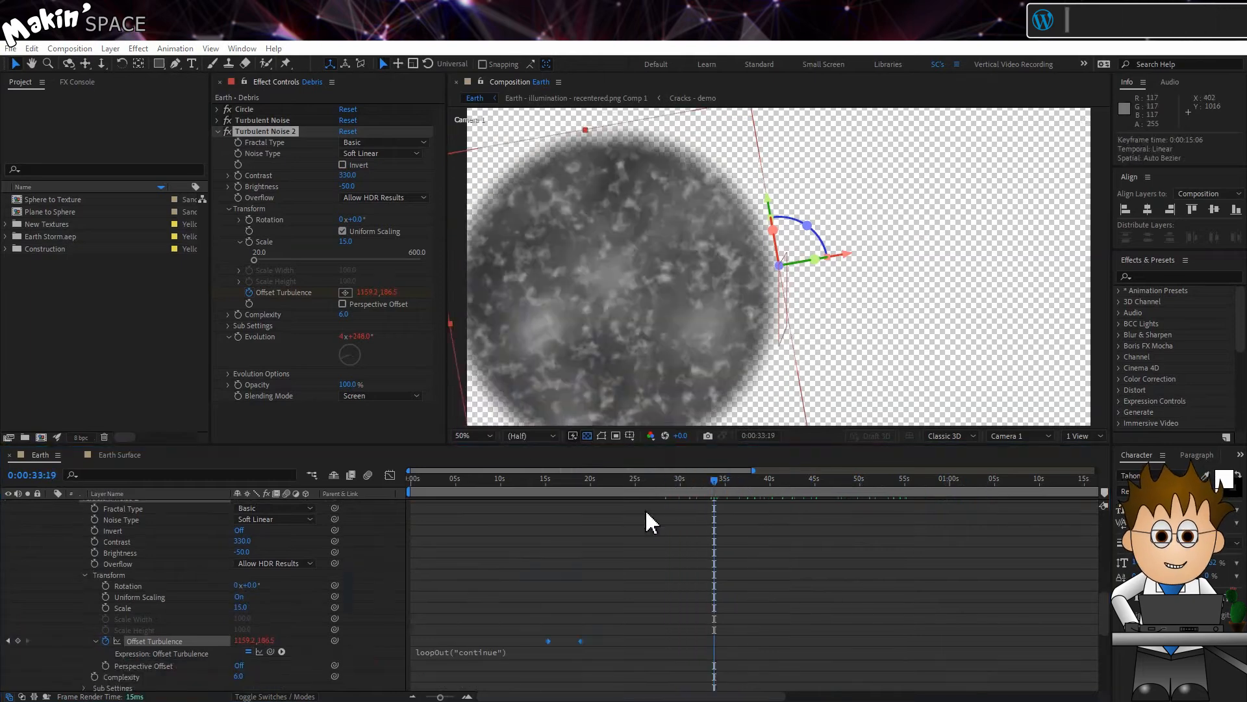
pyautogui.scroll(10, 223, 571)
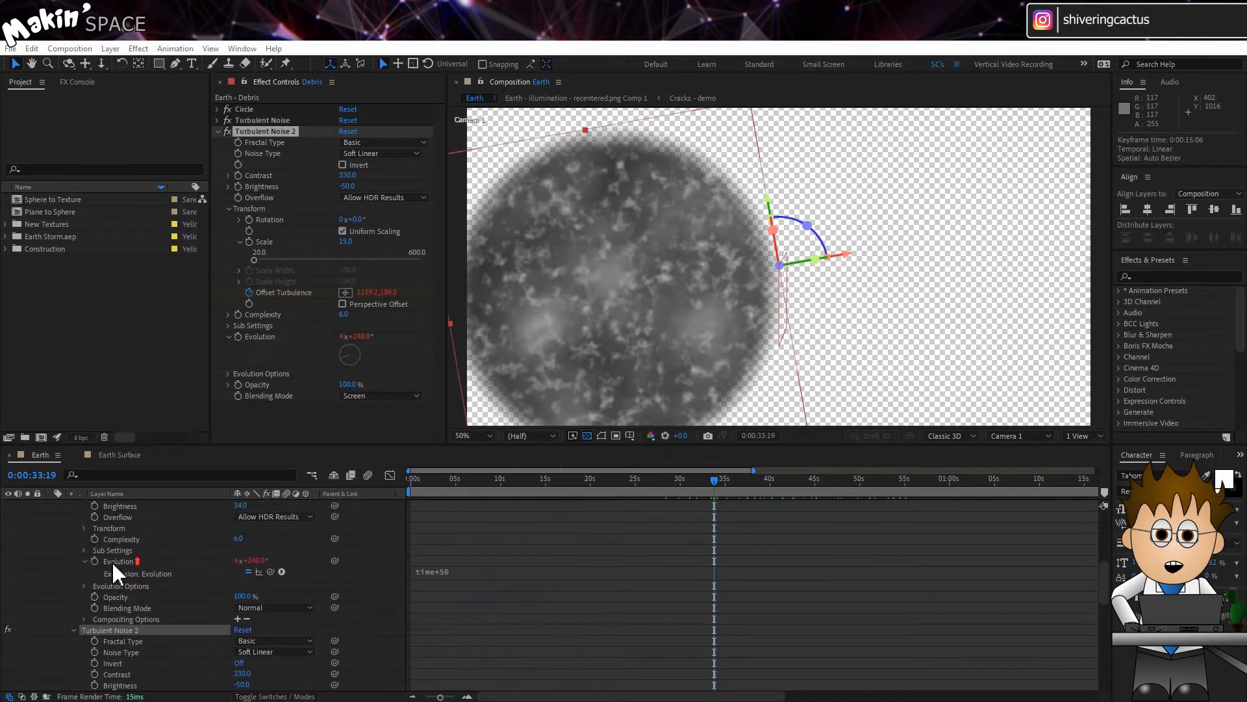
pyautogui.moveTo(27, 549); pyautogui.dragTo(27, 538)
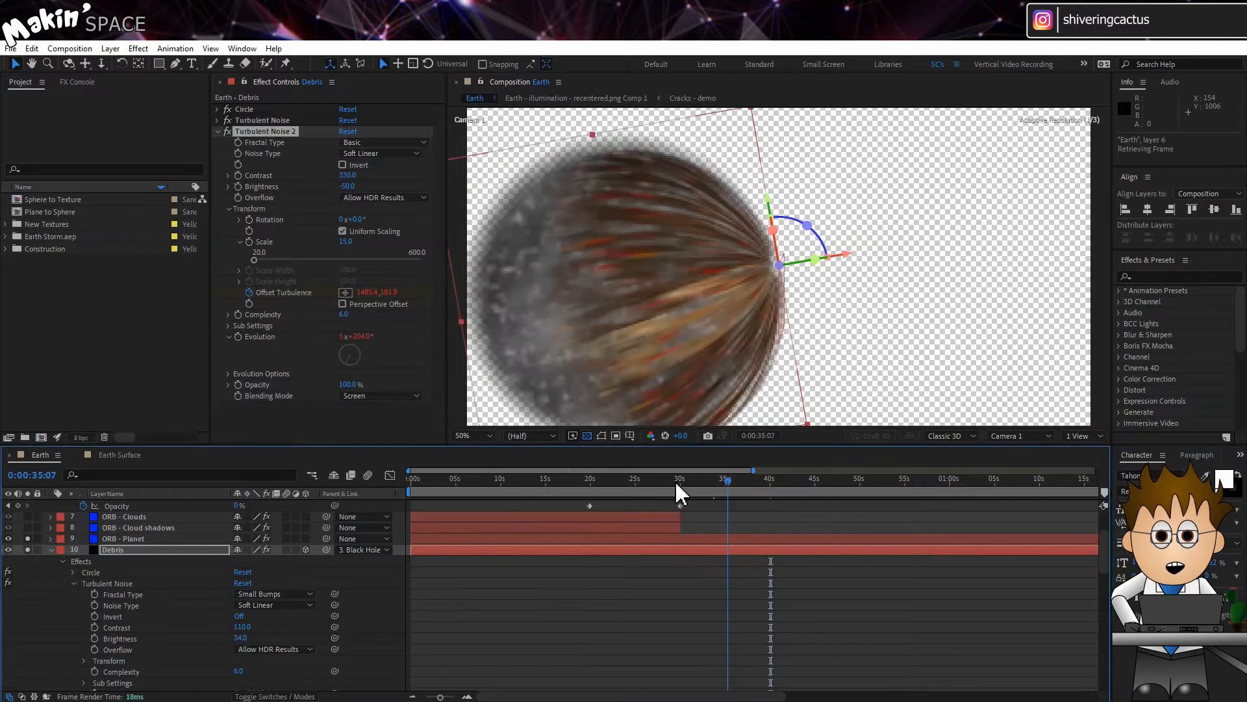
# - Keyframe the second noise's Opacity from 100% at 0:00:30:01 to 0% at 0:00:44:23, and turn off solo for ORB - Planet
pyautogui.click(679, 480)
pyautogui.click(237, 385)
pyautogui.click(814, 481)
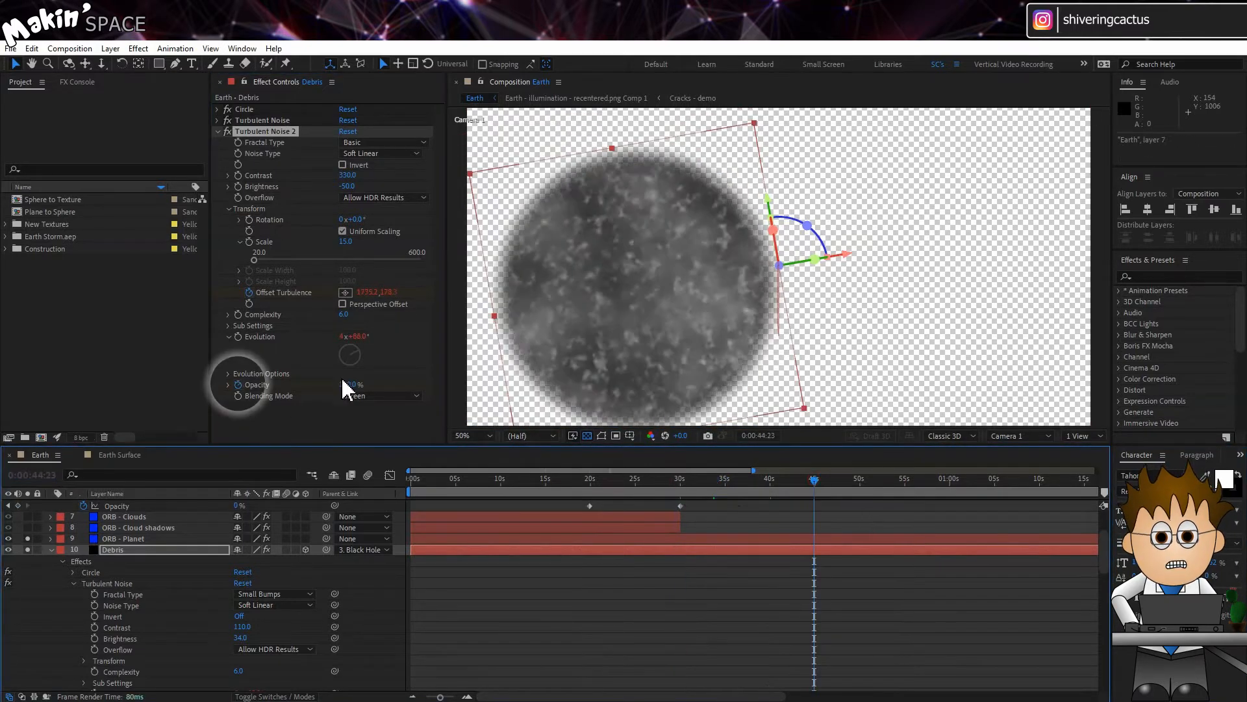
pyautogui.moveTo(347, 385); pyautogui.dragTo(103, 399)
pyautogui.moveTo(662, 481)
pyautogui.mouseDown()
pyautogui.moveTo(797, 476)
pyautogui.moveTo(681, 481)
pyautogui.mouseUp()
pyautogui.click(27, 538)
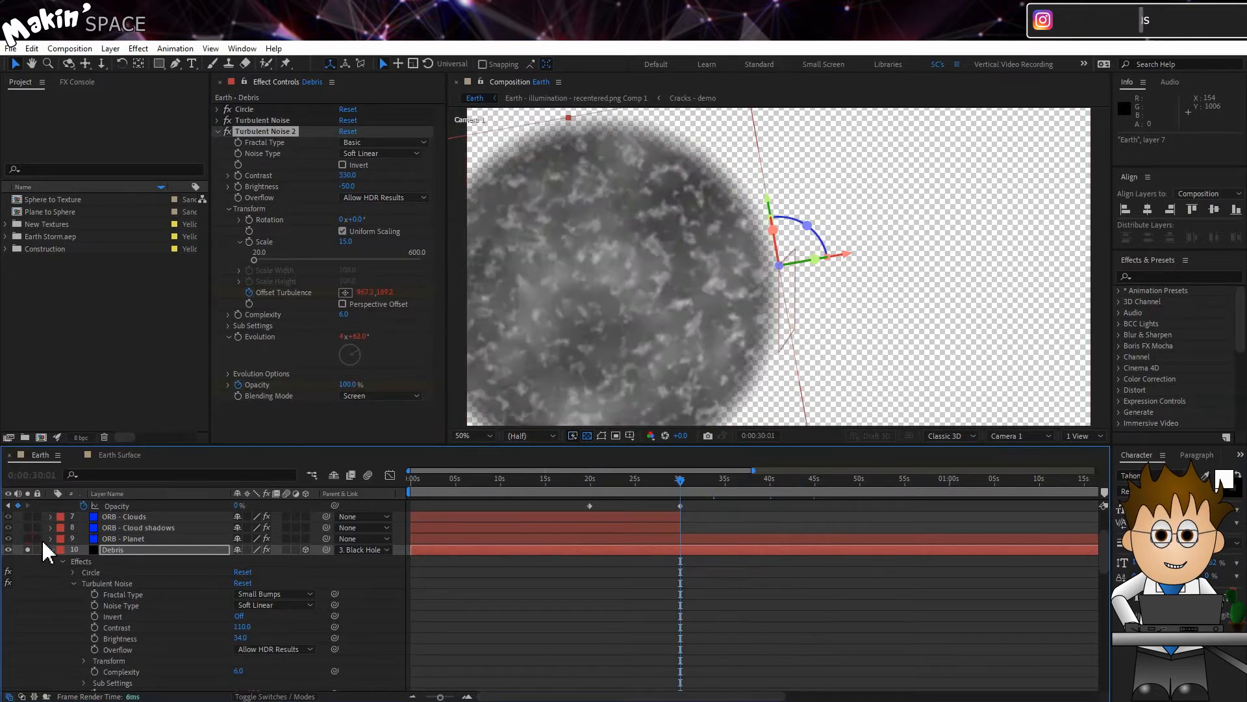
# - Apply the Extract keying effect to the Debris layer with a Black Point of 114 and a Black Softness of 20
pyautogui.click(124, 551)
pyautogui.click(137, 49)
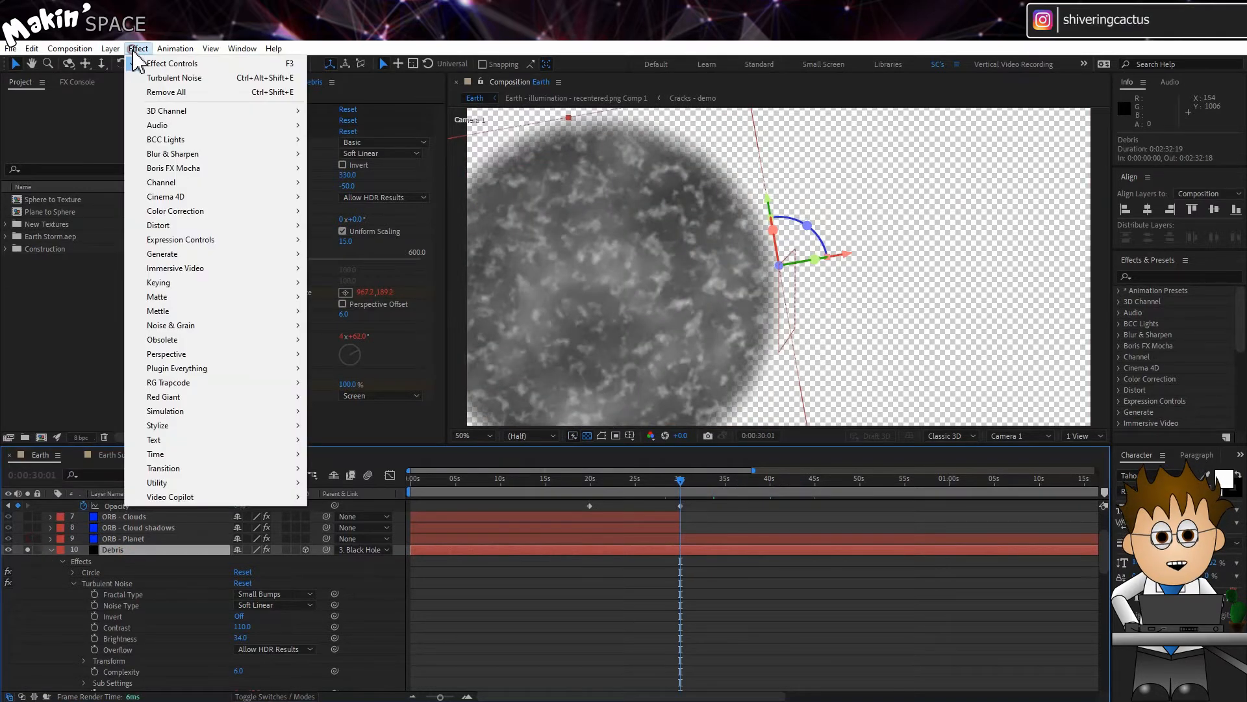
pyautogui.moveTo(221, 282)
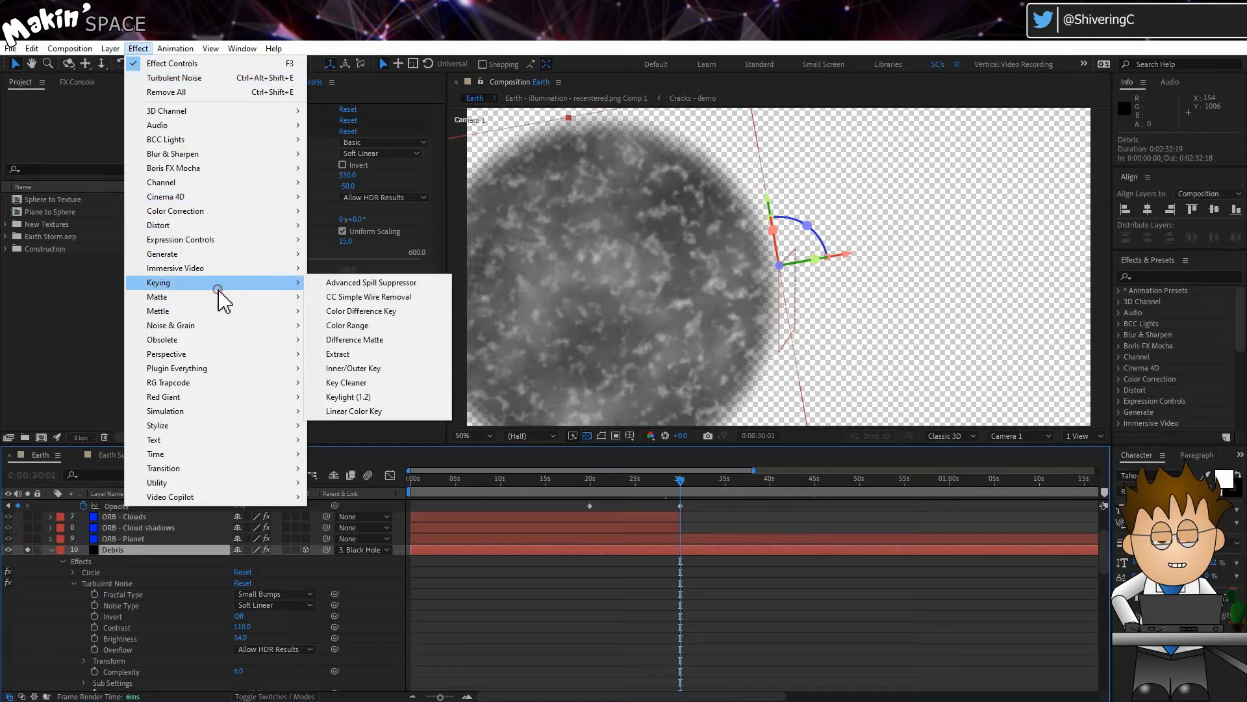
pyautogui.click(380, 354)
pyautogui.scroll(-3, 338, 357)
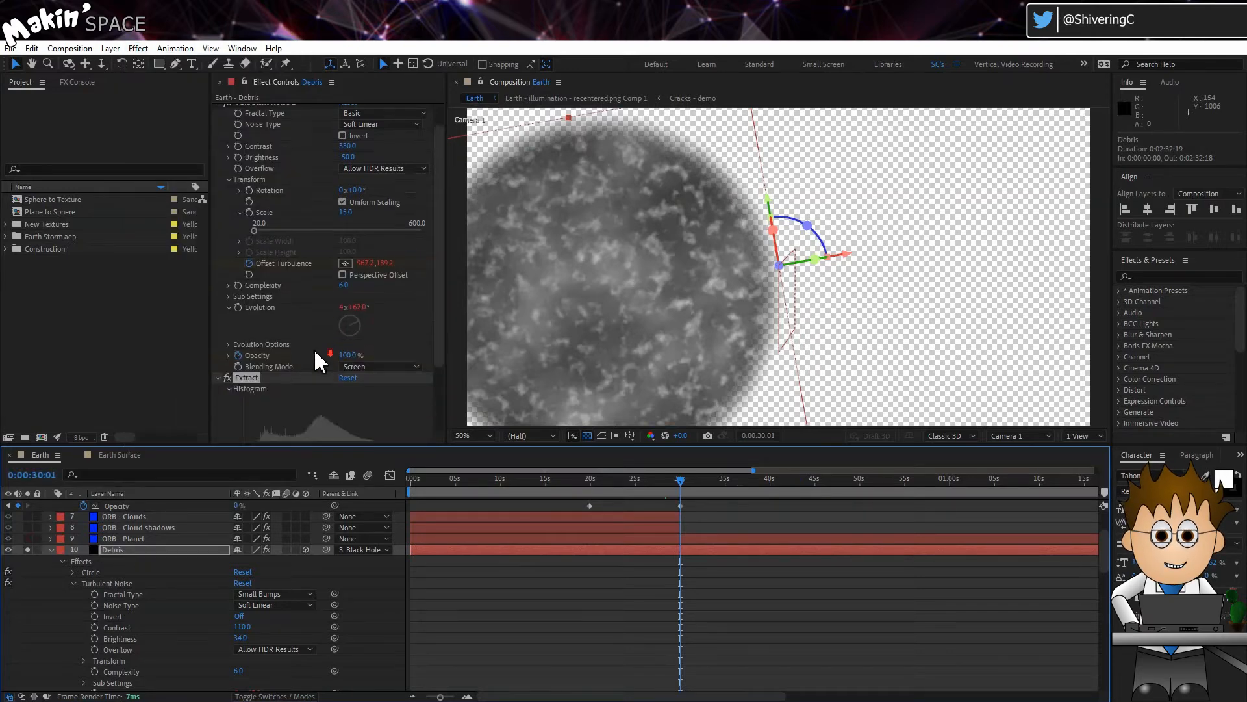
pyautogui.scroll(-1, 273, 373)
pyautogui.moveTo(340, 392); pyautogui.dragTo(380, 397)
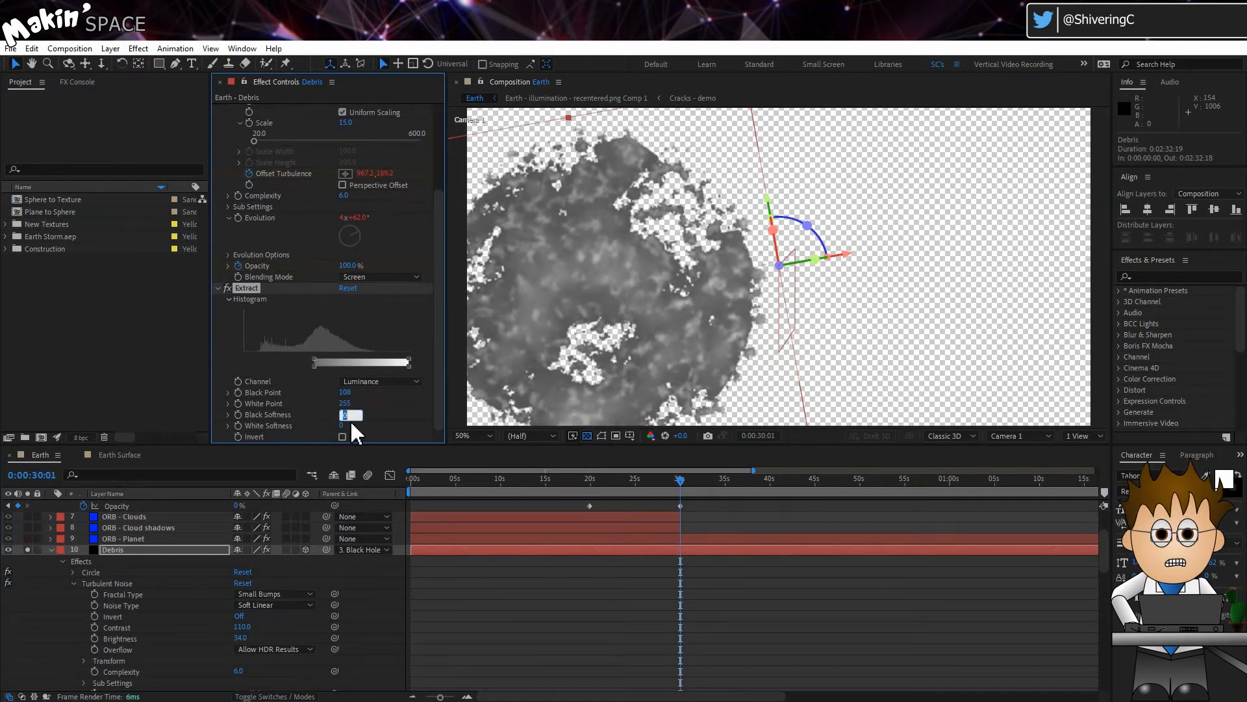
pyautogui.press('Return')
pyautogui.moveTo(343, 414); pyautogui.dragTo(357, 392)
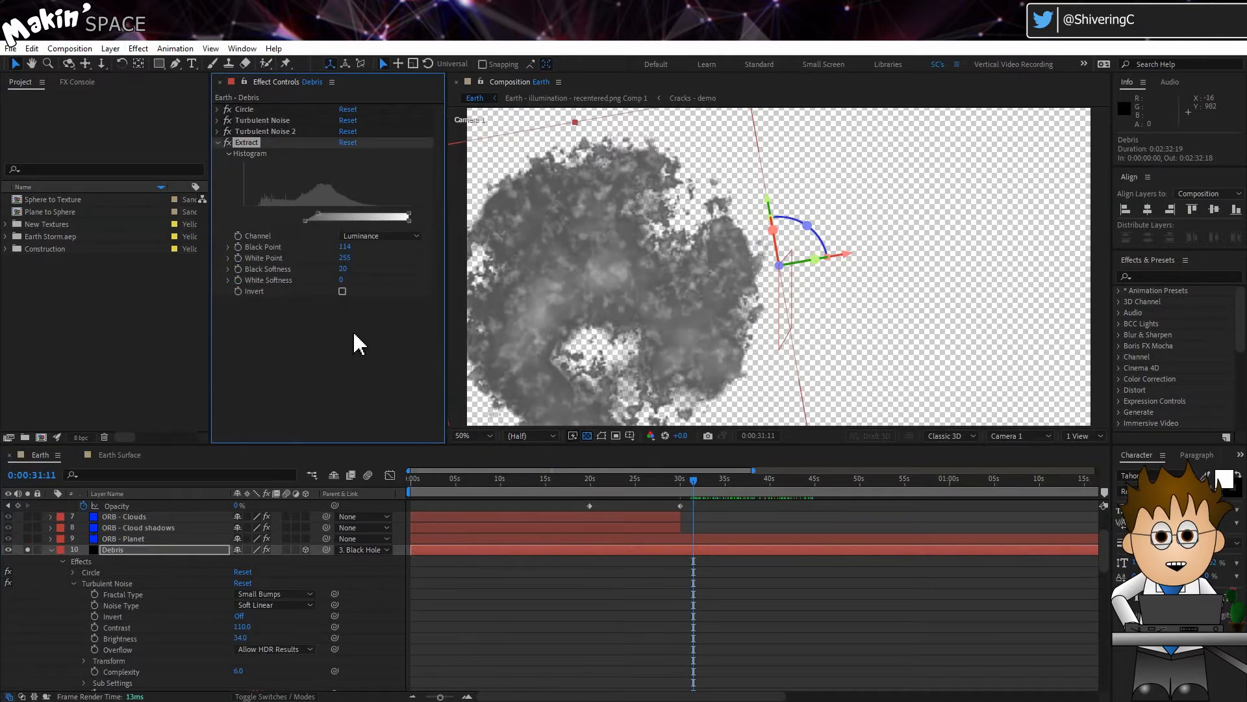
pyautogui.click(217, 144)
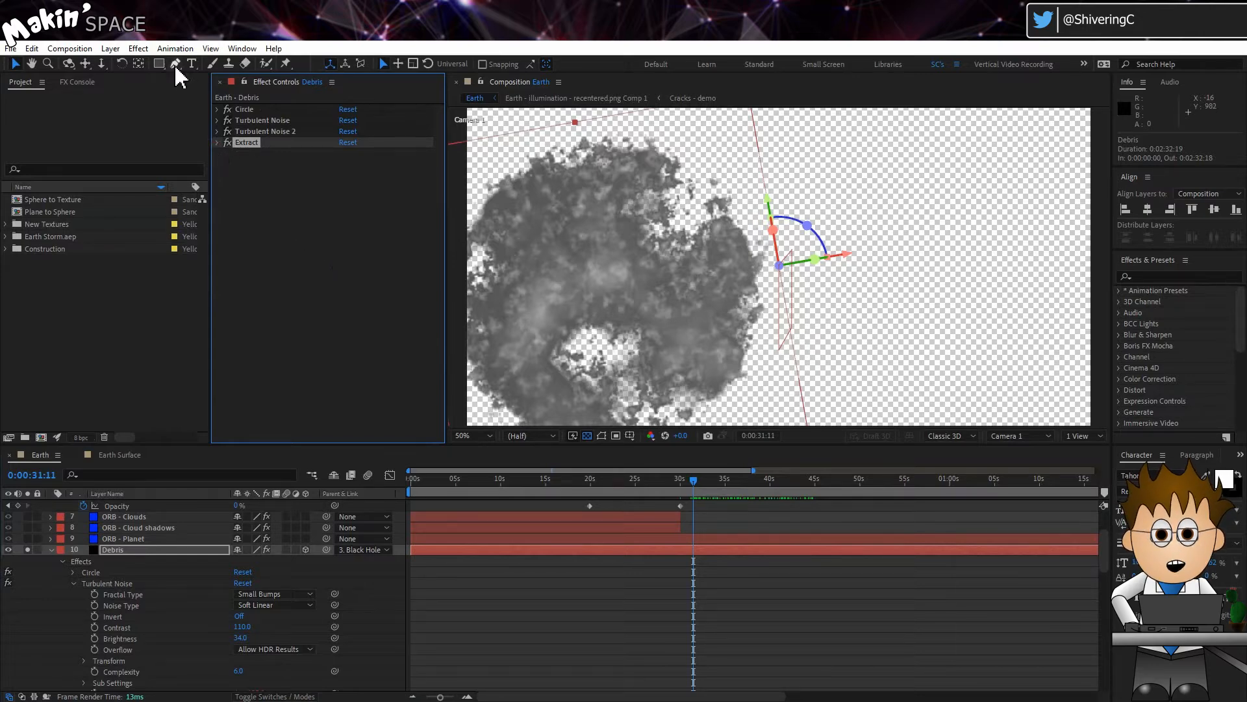
# - Add a Transform effect to Debris and keyframe its Position from 200, 200 at 0:00:34:21 to 622, 200 at 0:00:55:01
pyautogui.click(139, 50)
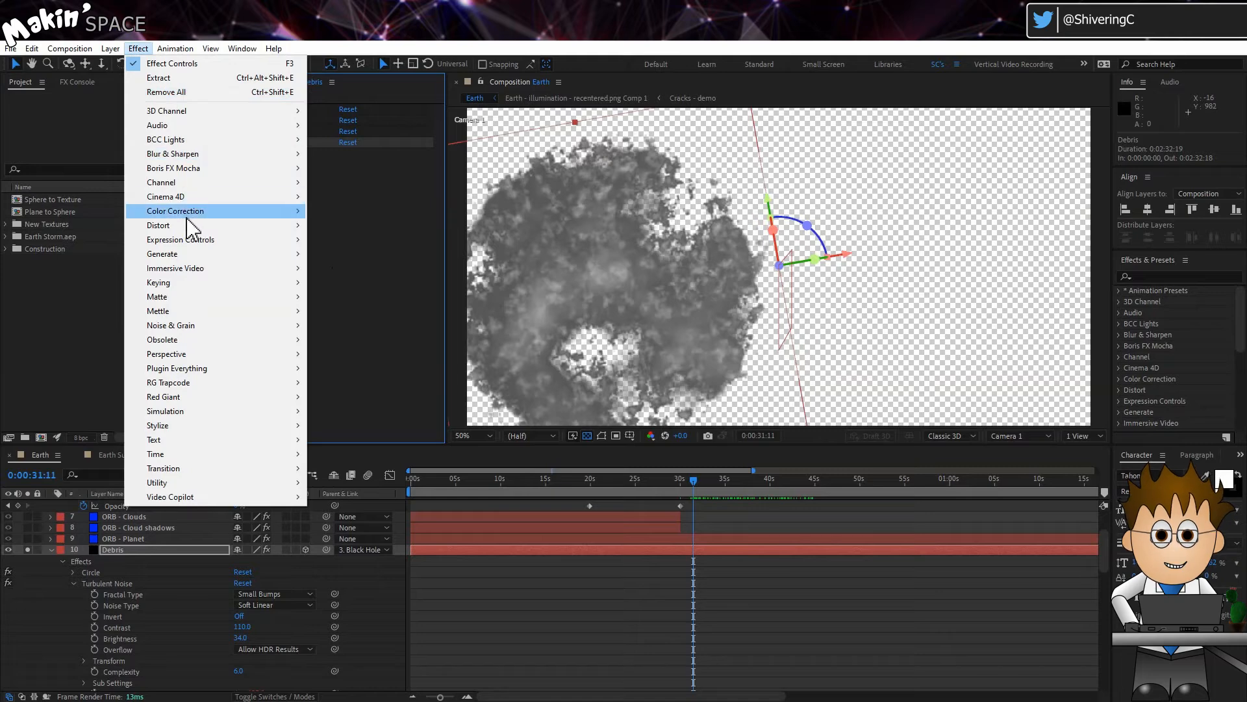
pyautogui.moveTo(187, 225)
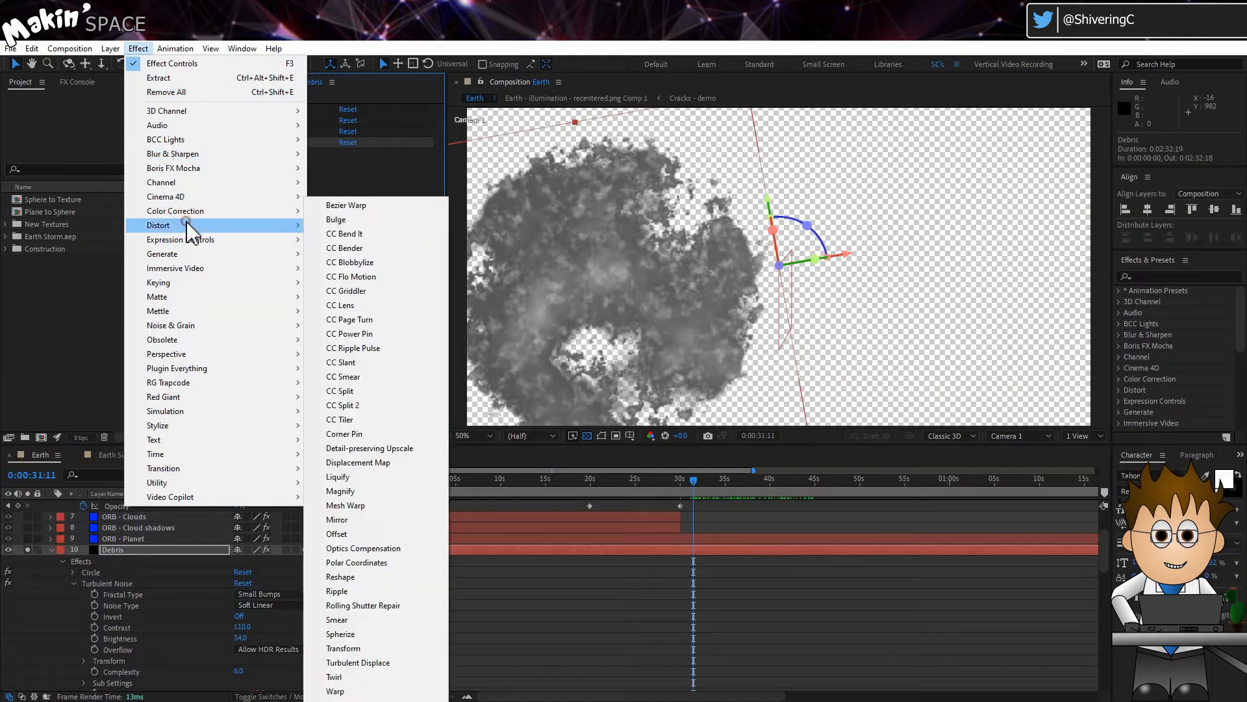
pyautogui.click(403, 647)
pyautogui.click(238, 175)
pyautogui.press('u')
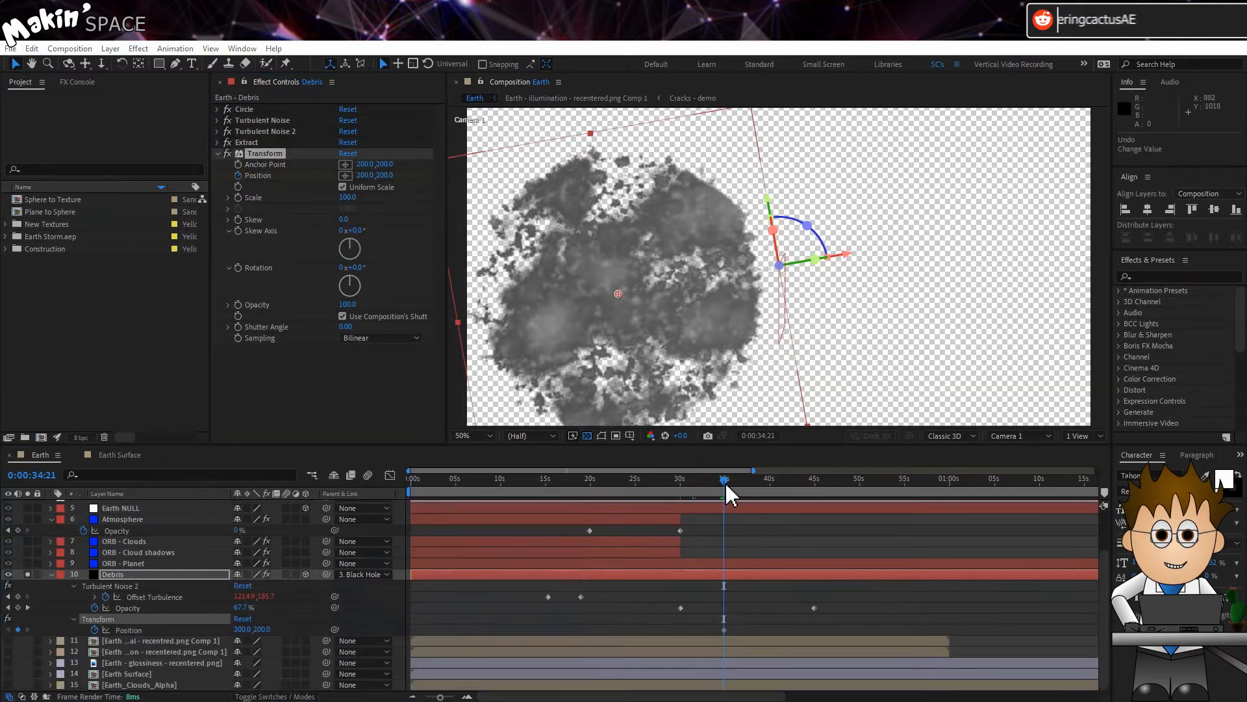
pyautogui.moveTo(725, 481); pyautogui.dragTo(906, 490)
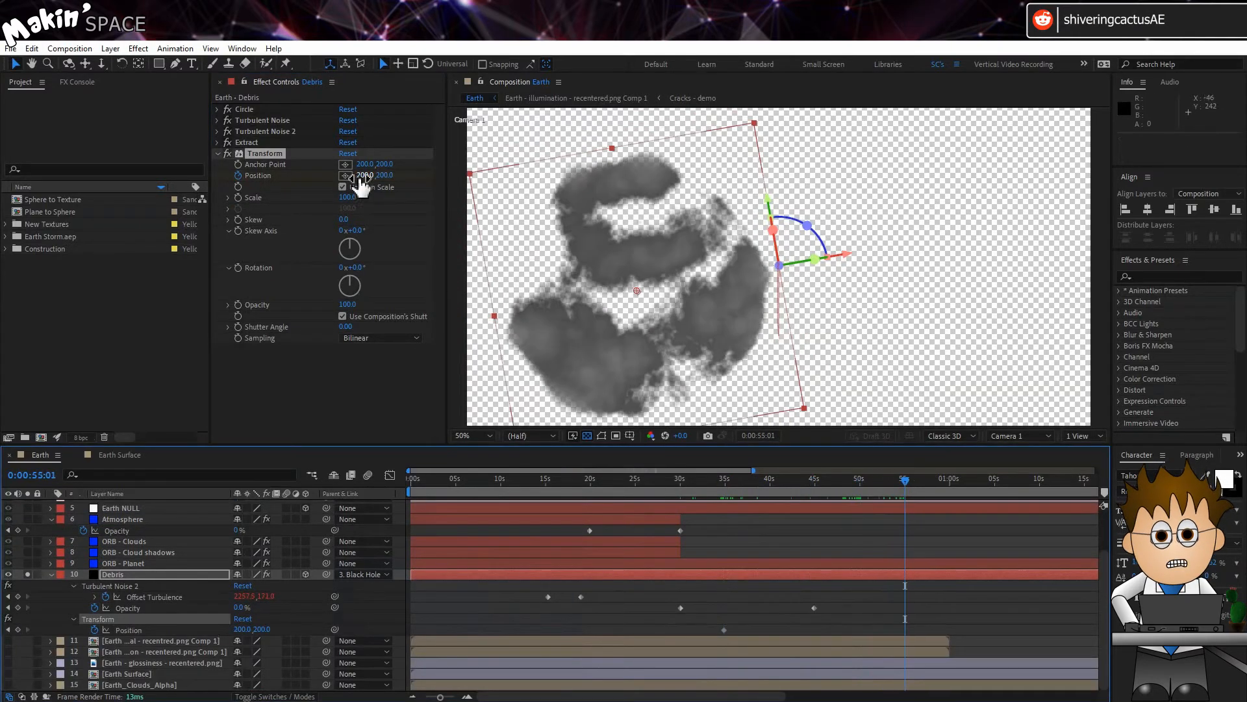
pyautogui.moveTo(362, 178); pyautogui.dragTo(626, 170)
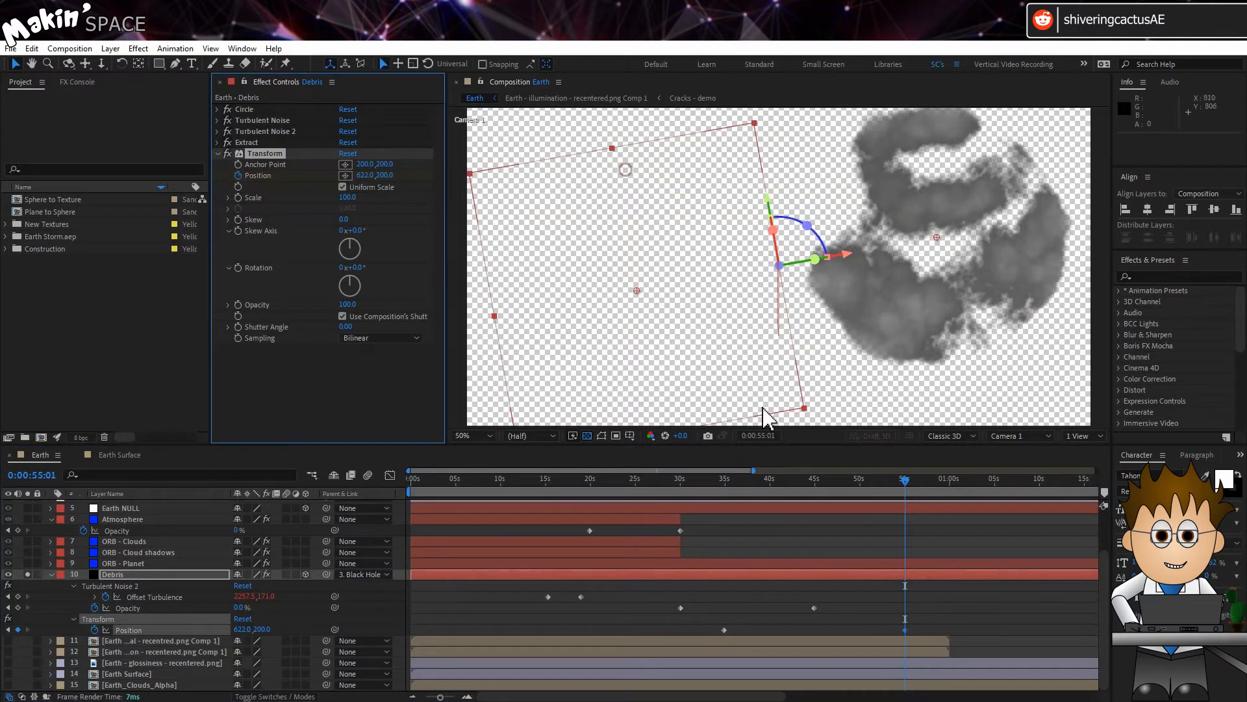
# - Apply Easy Ease Out to the Transform effect's first Position keyframe and preview the motion from 0:00:34:21
pyautogui.scroll(3, 723, 650)
pyautogui.rightClick(724, 662)
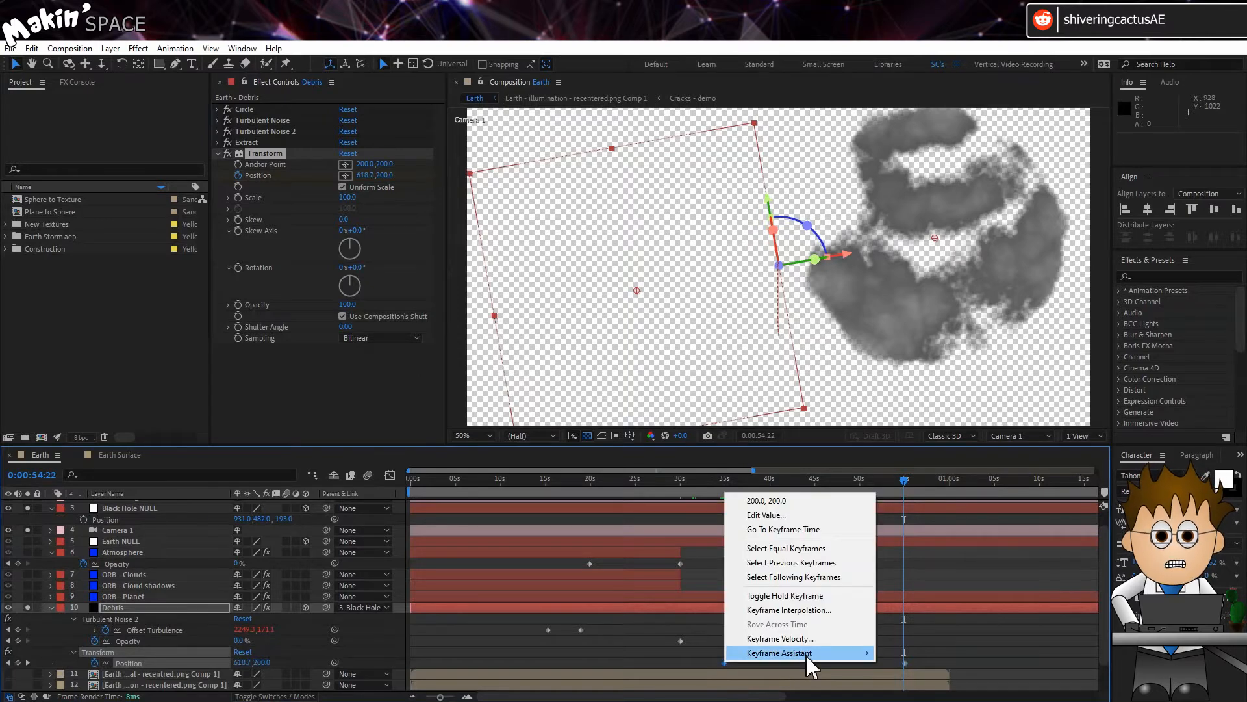
pyautogui.moveTo(807, 657)
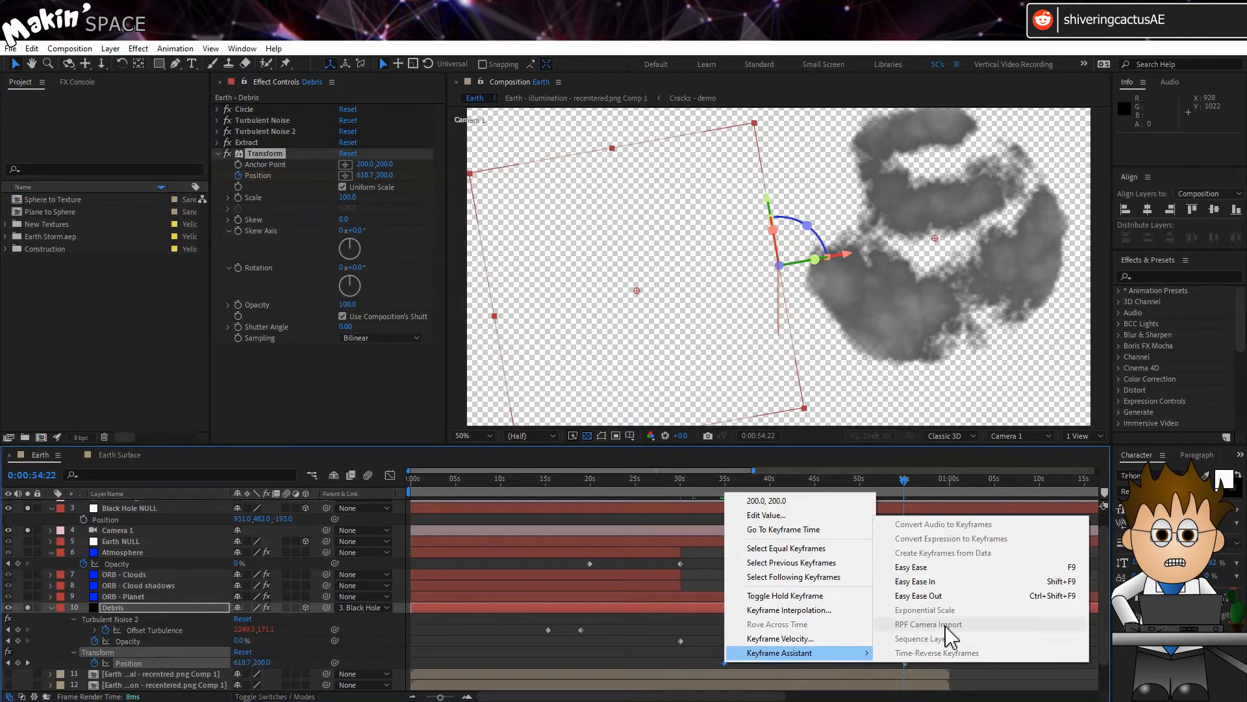
pyautogui.click(961, 592)
pyautogui.click(720, 491)
pyautogui.press('space')
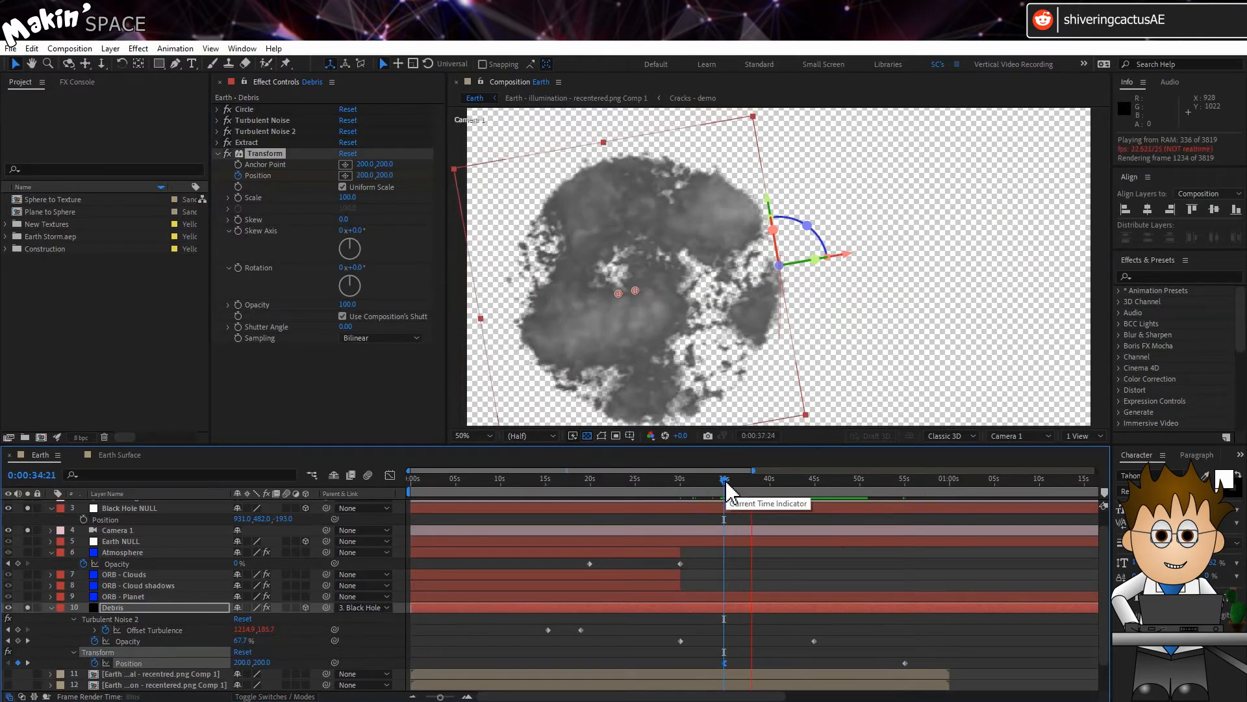
pyautogui.press('space')
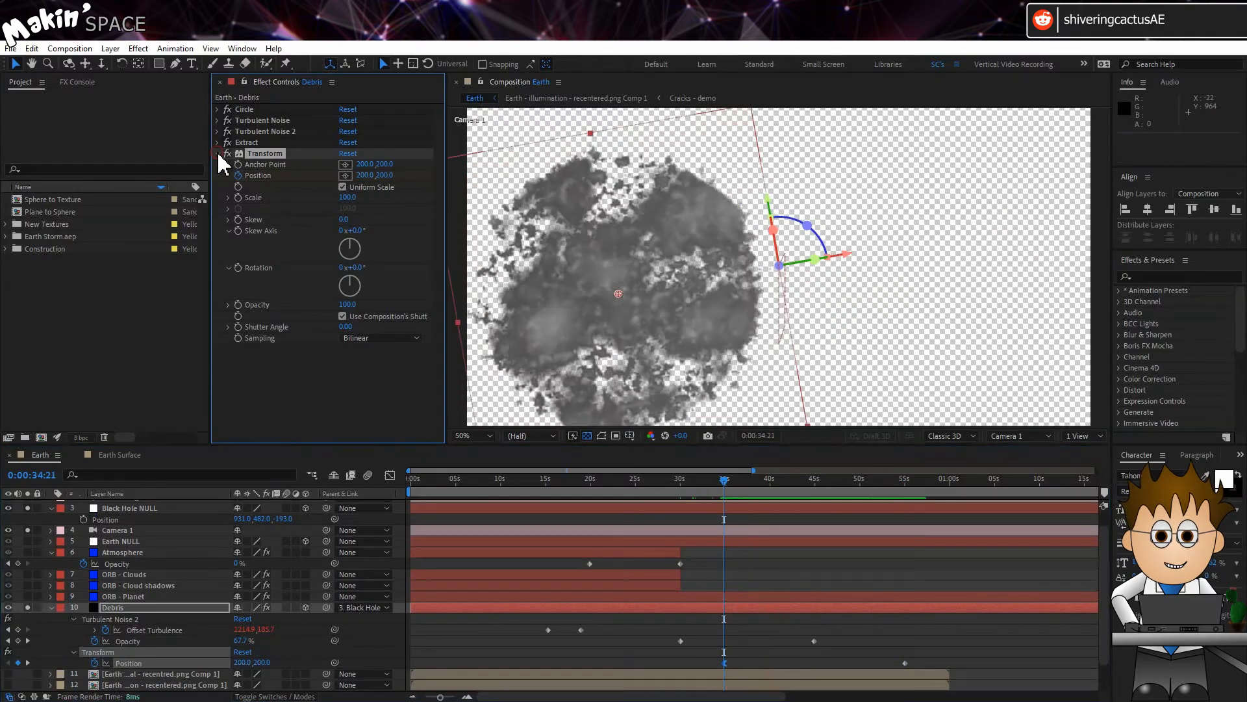
# - Add a Bezier Warp effect to Debris and enable keyframing for all its vertices and tangents at 0:00:30:01
pyautogui.click(220, 154)
pyautogui.click(145, 50)
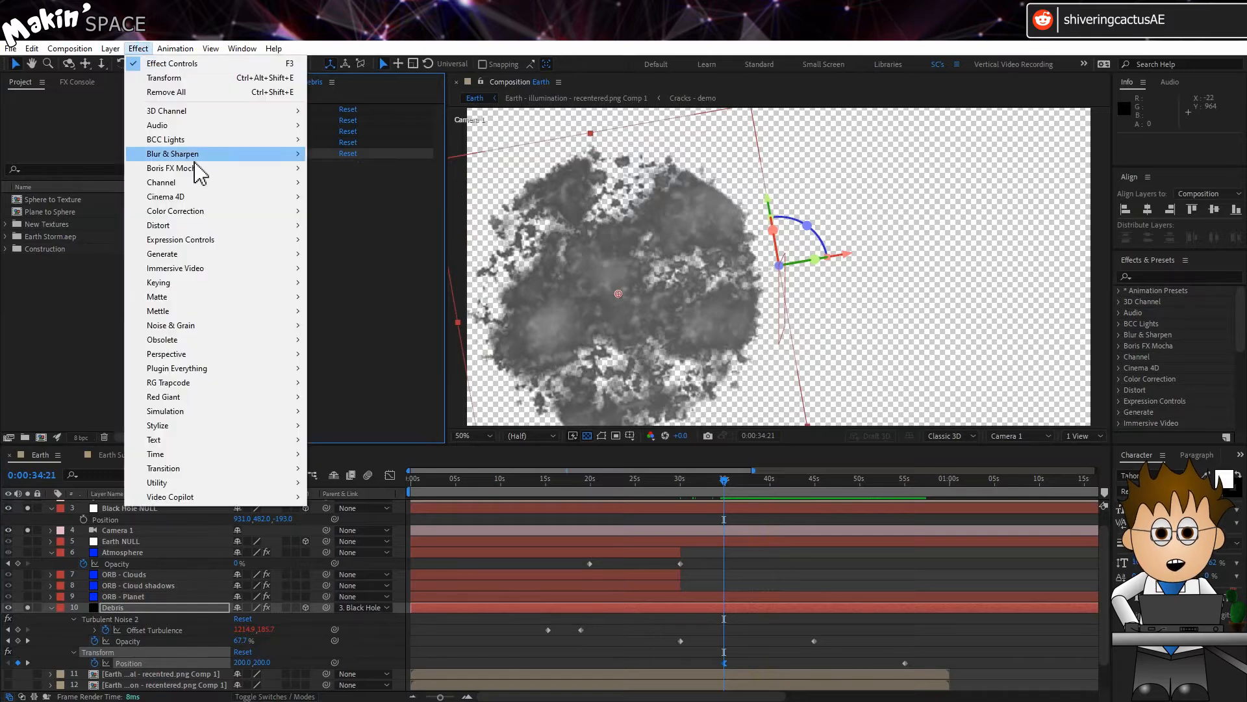
pyautogui.moveTo(238, 225)
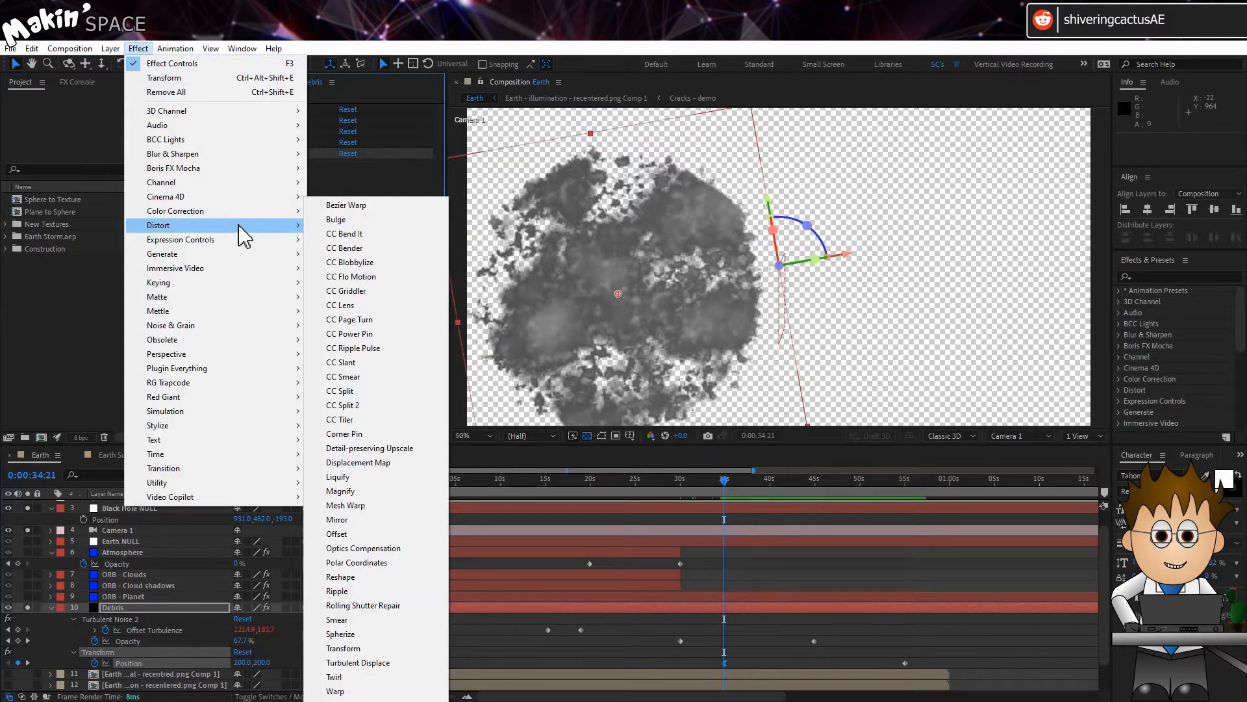
pyautogui.click(383, 206)
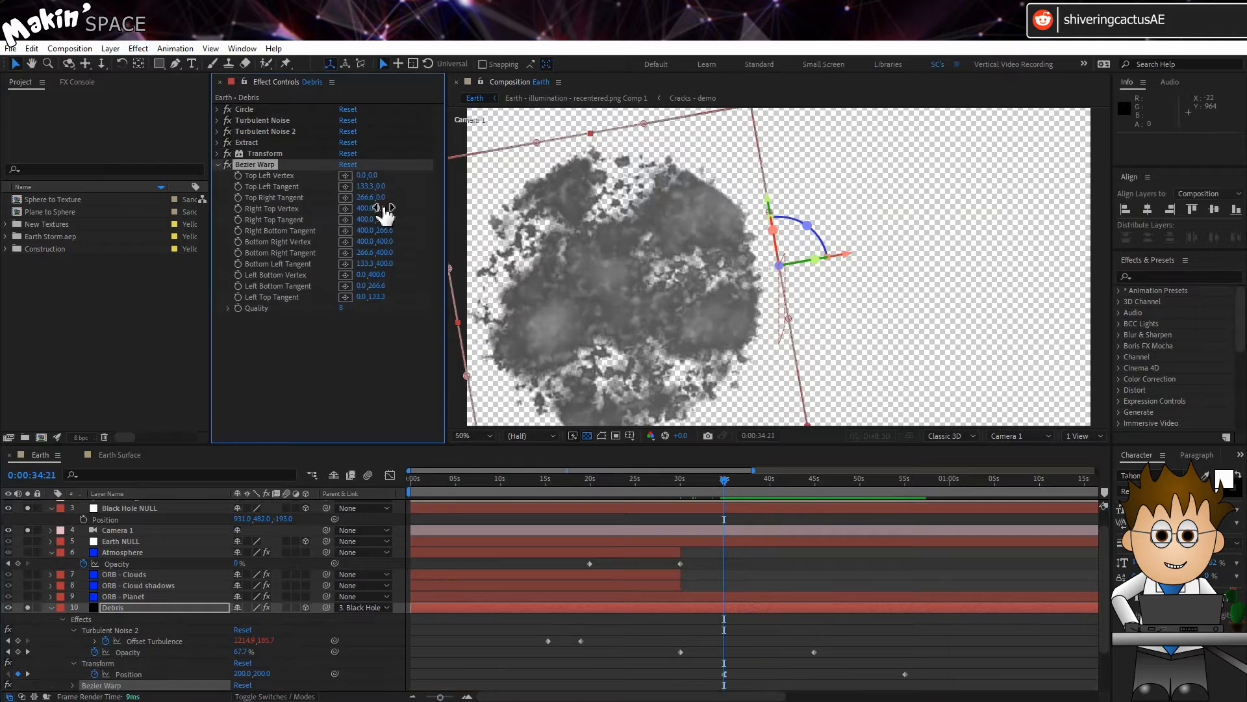
pyautogui.moveTo(695, 481); pyautogui.dragTo(687, 484)
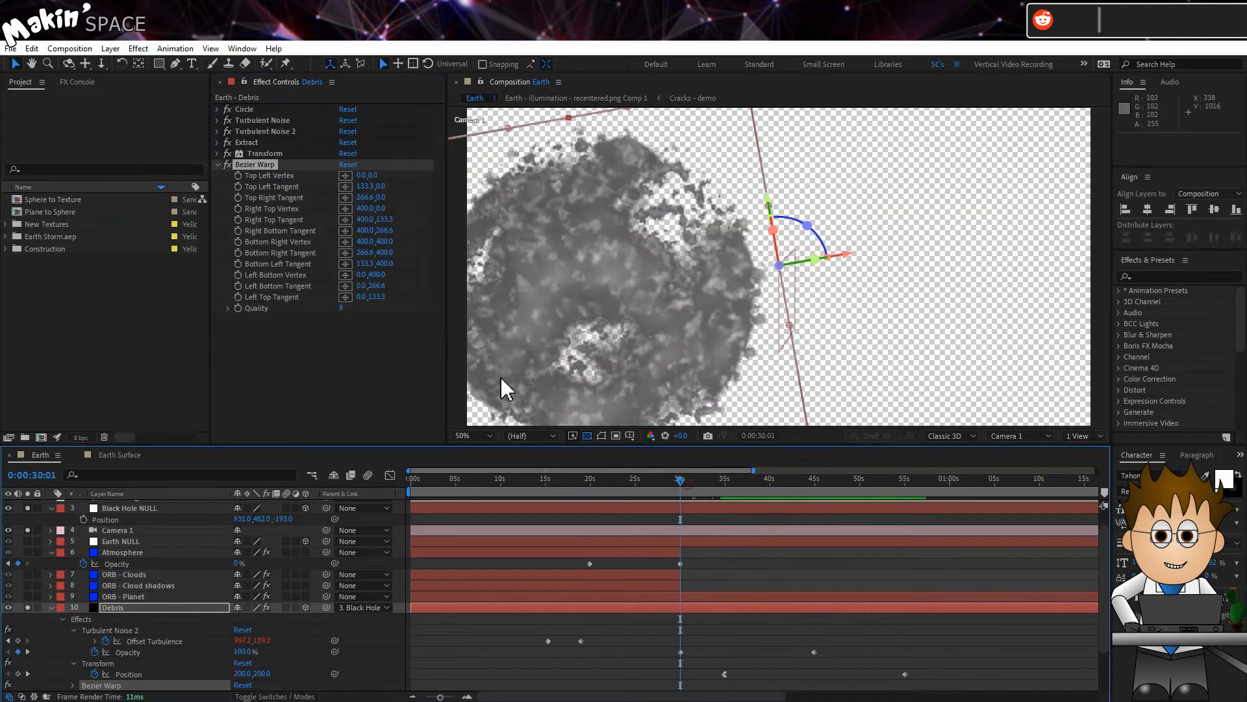
pyautogui.moveTo(238, 176); pyautogui.dragTo(247, 298)
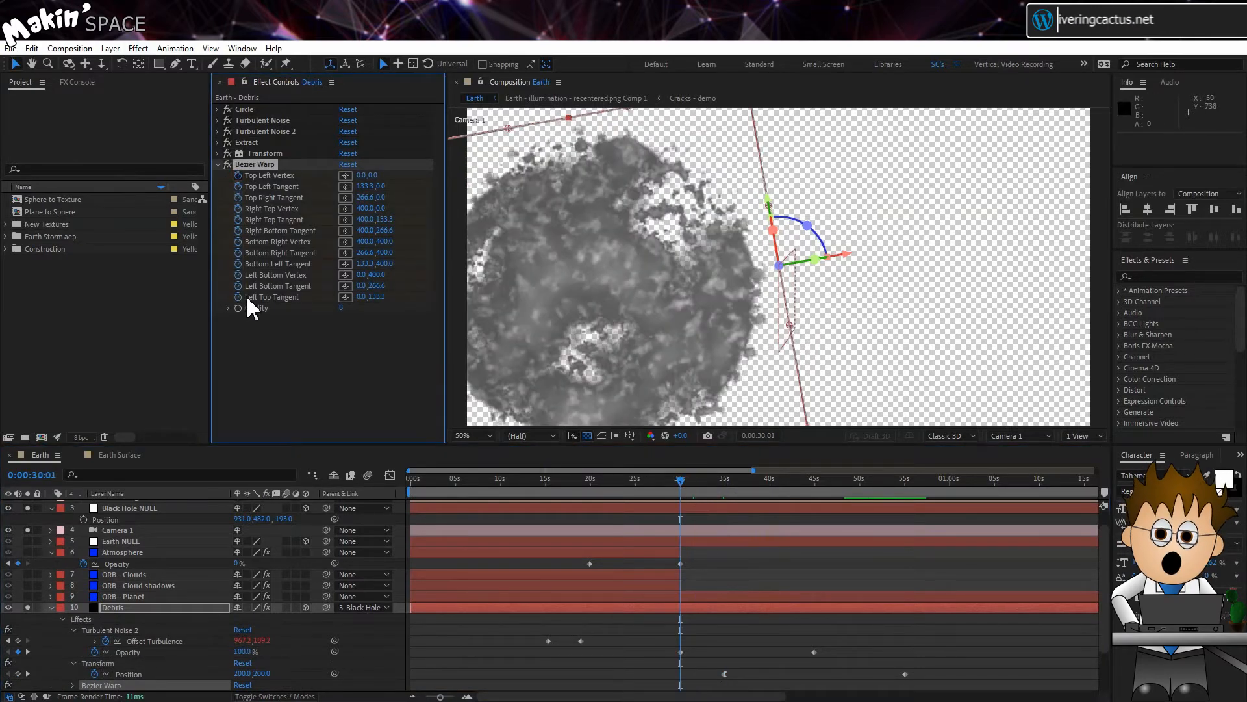
pyautogui.scroll(-2, 794, 556)
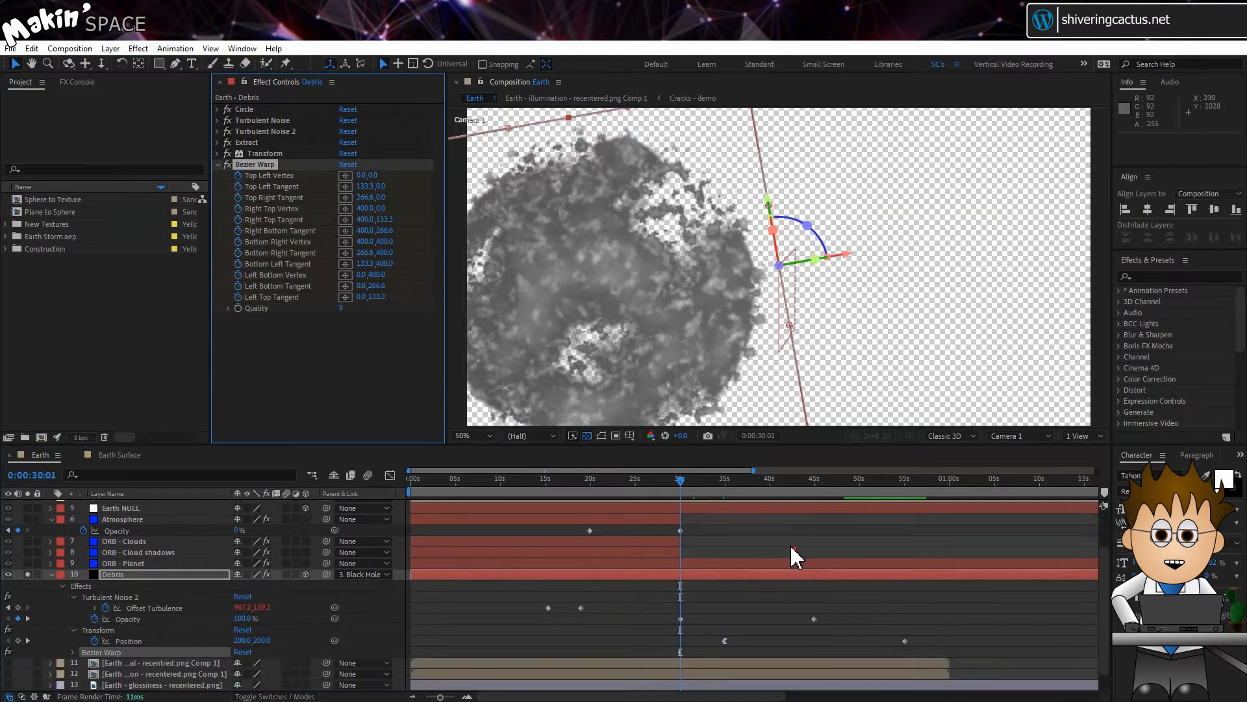
# - At 0:00:44:23, pull the Bezier Warp's right-hand top and bottom vertices in towards the Black Hole null
pyautogui.click(812, 481)
pyautogui.moveTo(755, 121); pyautogui.dragTo(780, 264)
pyautogui.moveTo(807, 409); pyautogui.dragTo(793, 329)
pyautogui.scroll(1, 806, 279)
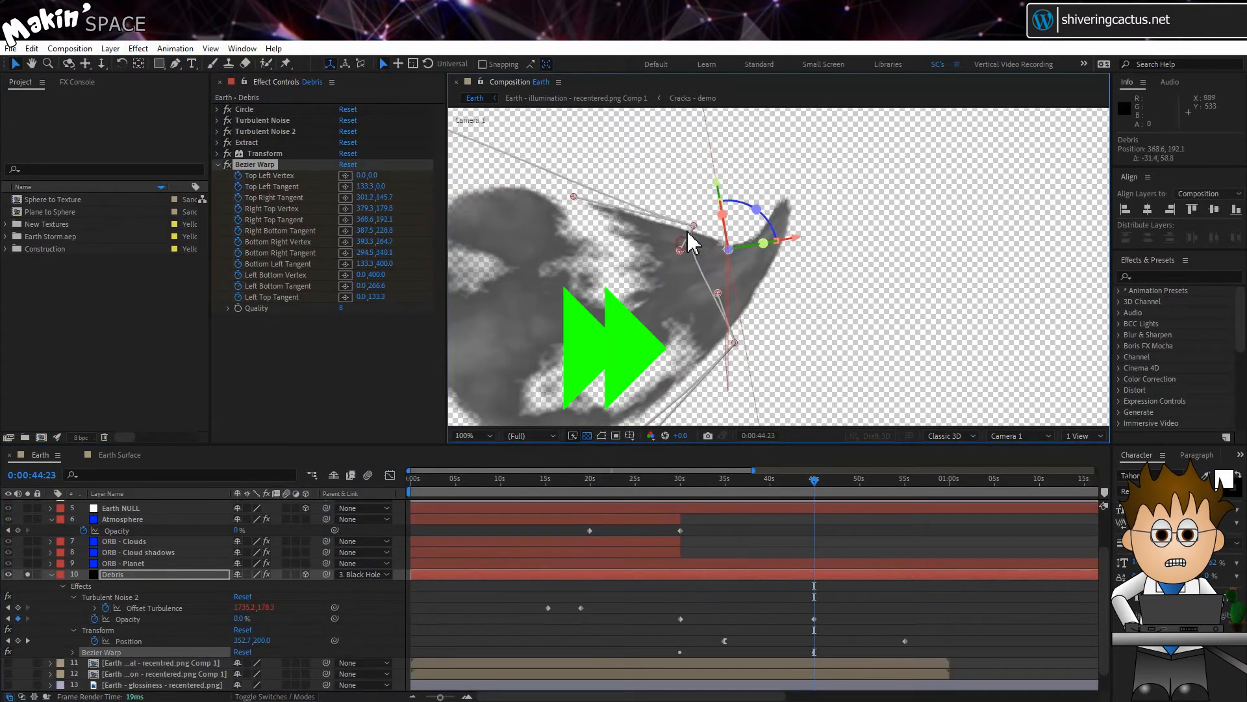
# - Refine the Bezier Warp's right-hand vertices and tangents so the debris edges converge on the Black Hole null
pyautogui.click(362, 221)
pyautogui.write('400')
pyautogui.press('Tab')
pyautogui.write('200')
pyautogui.click(362, 243)
pyautogui.write('400')
pyautogui.press('Tab')
pyautogui.write('200')
pyautogui.scroll(-1, 643, 273)
pyautogui.click(255, 165)
pyautogui.scroll(1, 845, 260)
pyautogui.moveTo(568, 234); pyautogui.dragTo(718, 281)
pyautogui.scroll(1, 604, 280)
pyautogui.scroll(-2, 596, 256)
pyautogui.click(364, 220)
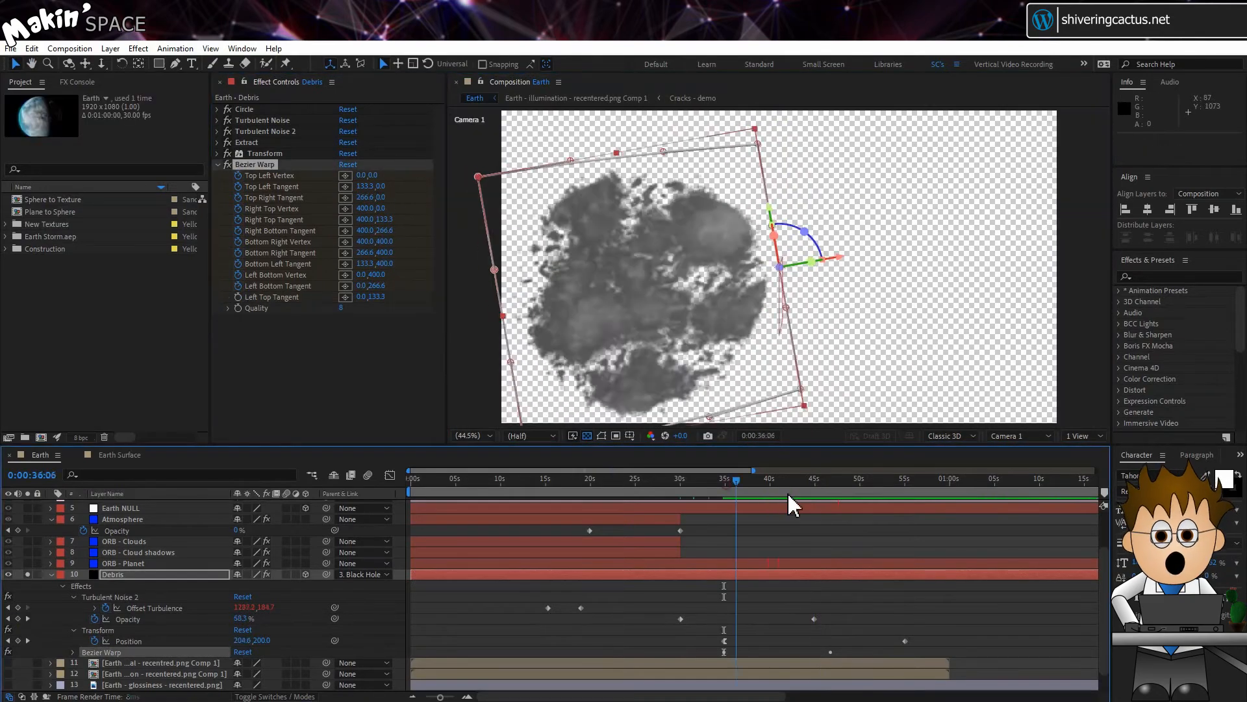
# - Scrub through the warp animation to 0:00:47:02, review the Debris layer's keyframes, and collapse the Bezier Warp settings
pyautogui.moveTo(789, 493); pyautogui.dragTo(834, 494)
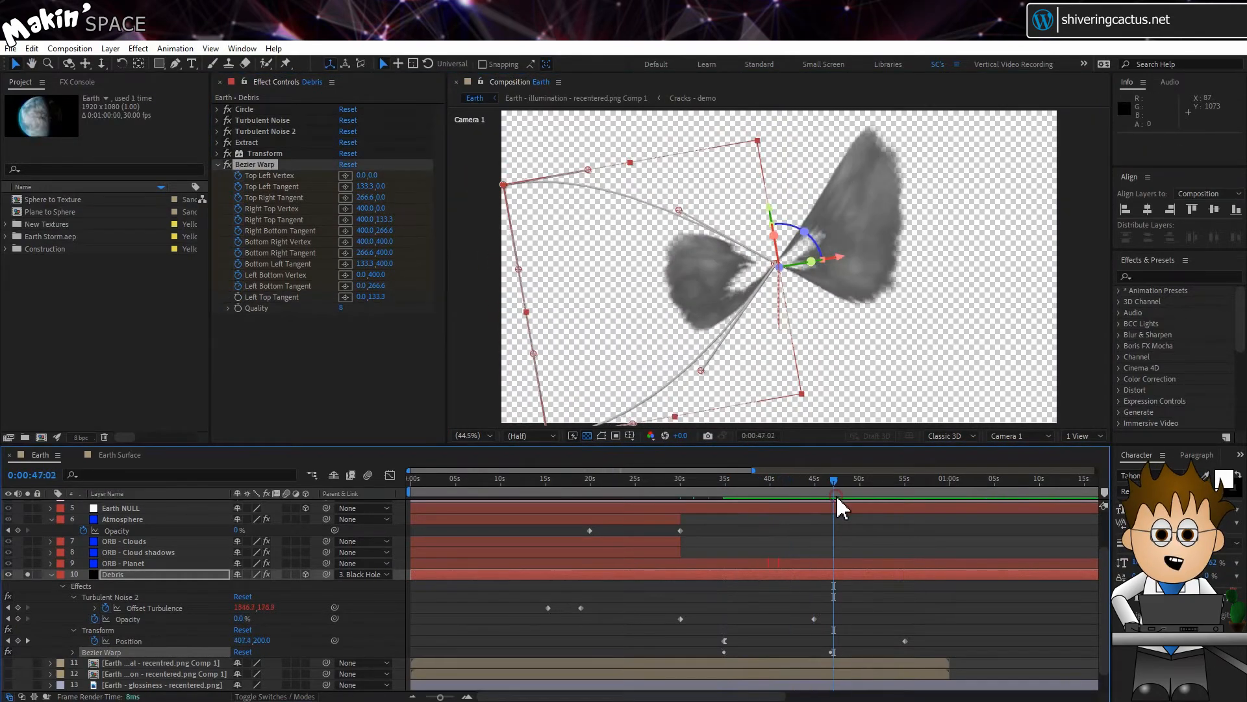
pyautogui.press('u')
pyautogui.press('u')
pyautogui.scroll(-4, 60, 594)
pyautogui.press('j')
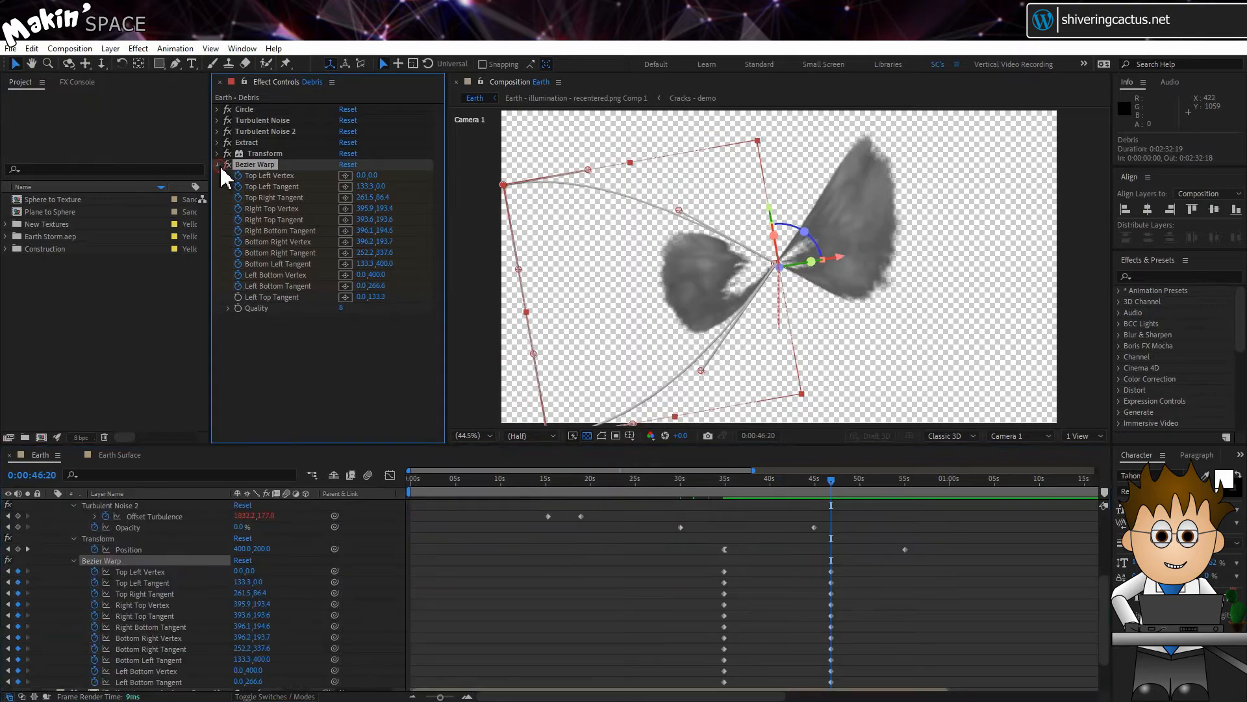
pyautogui.click(218, 166)
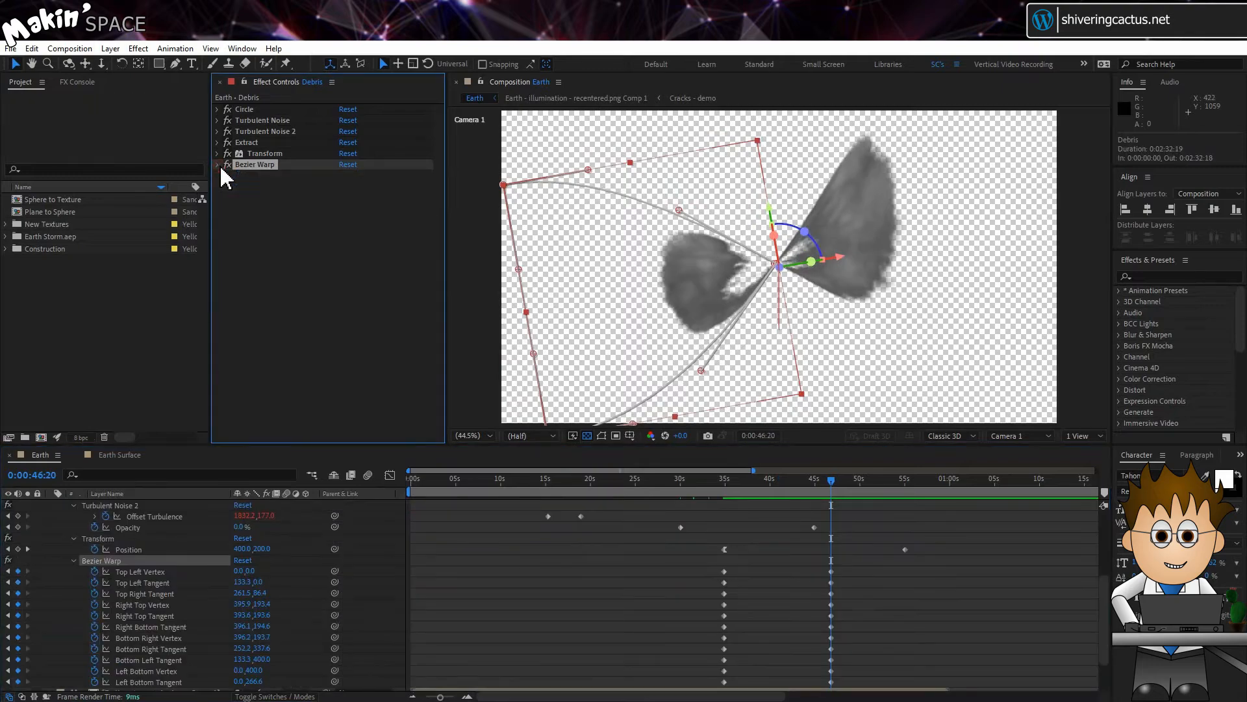
# - Duplicate the Circle effect on Debris, move the copy below Bezier Warp, and scrub back to 0:00:39:14 to check the masking
pyautogui.click(252, 110)
pyautogui.hotkey('ctrl', 'd')
pyautogui.moveTo(252, 118); pyautogui.dragTo(265, 302)
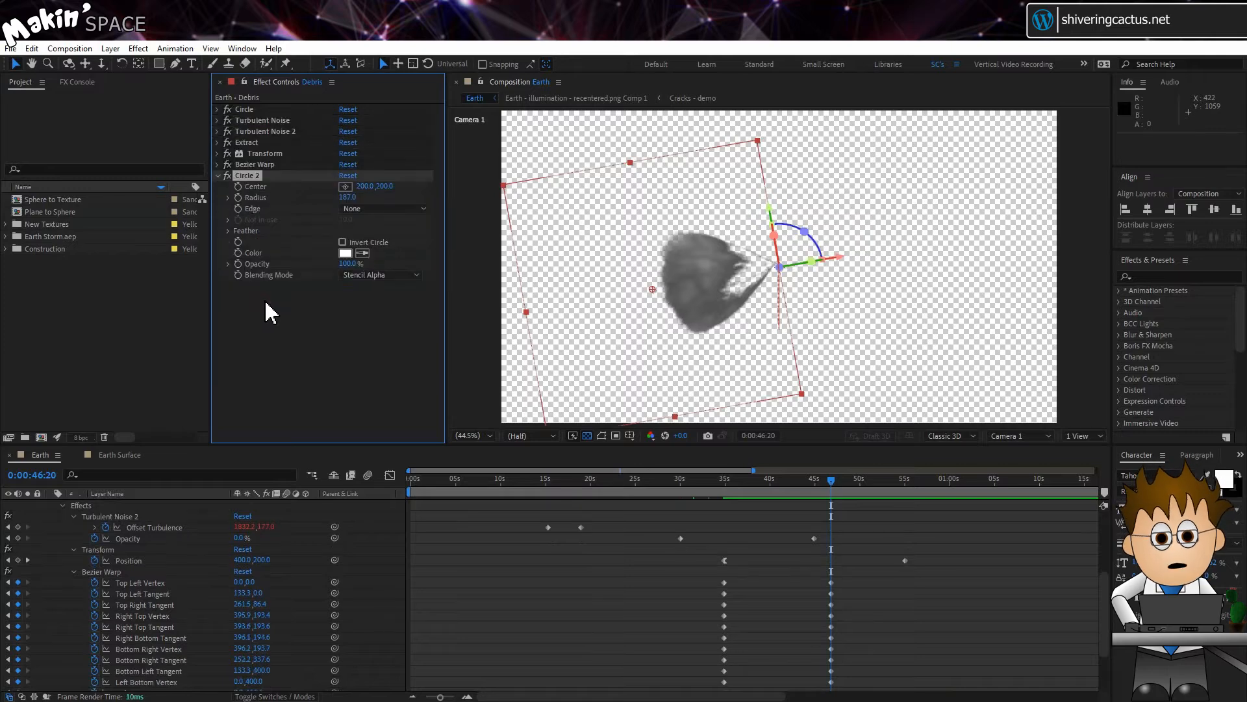
pyautogui.moveTo(788, 482); pyautogui.dragTo(755, 496)
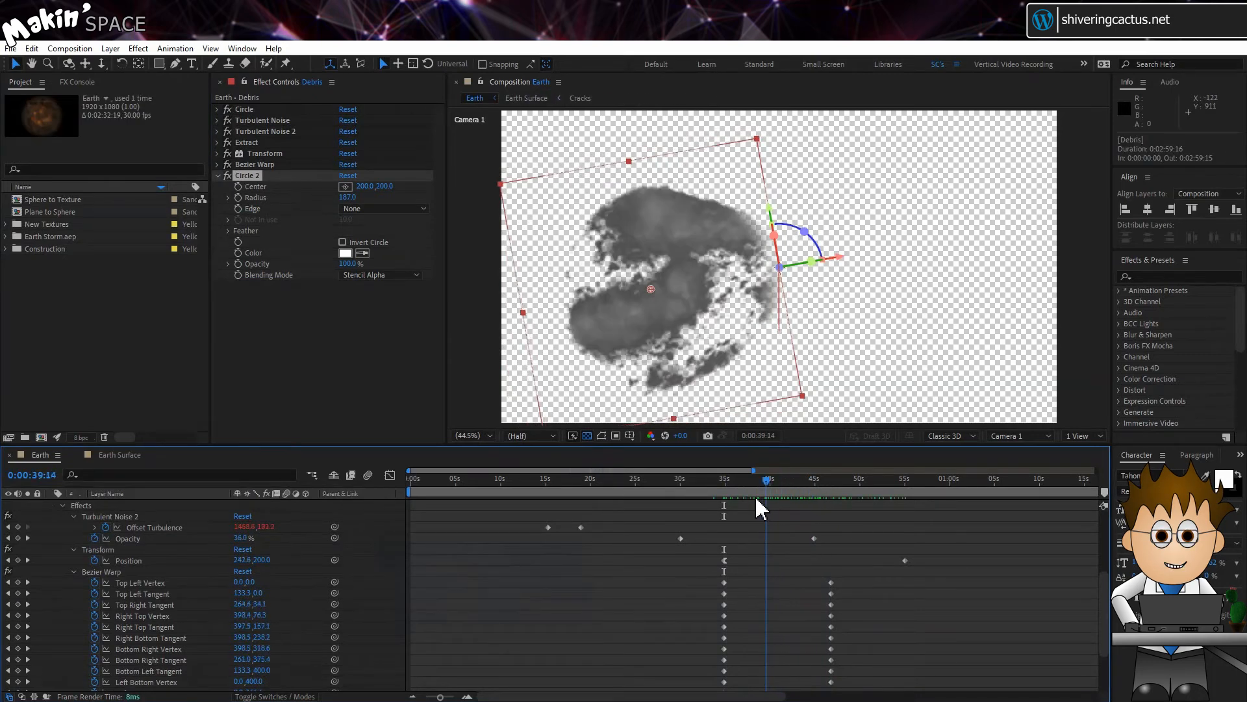
# - Add a Tritone color correction effect to the Debris layer
pyautogui.click(138, 48)
pyautogui.moveTo(193, 218)
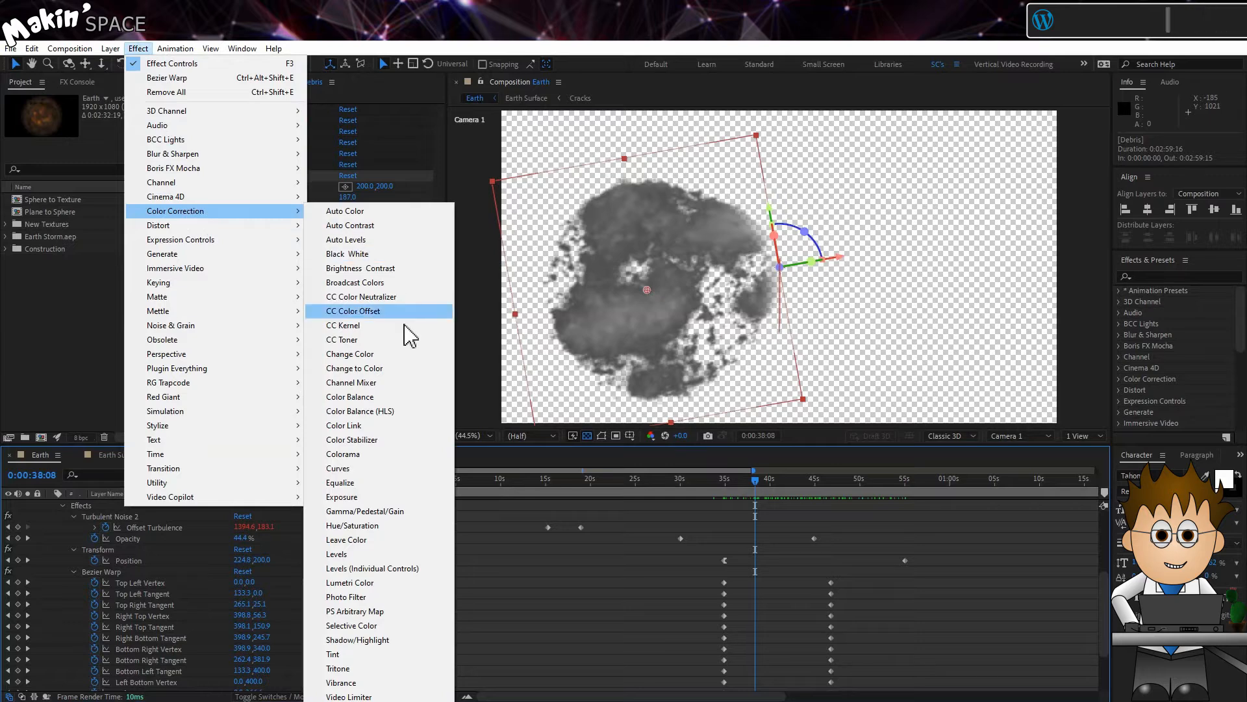
pyautogui.click(375, 668)
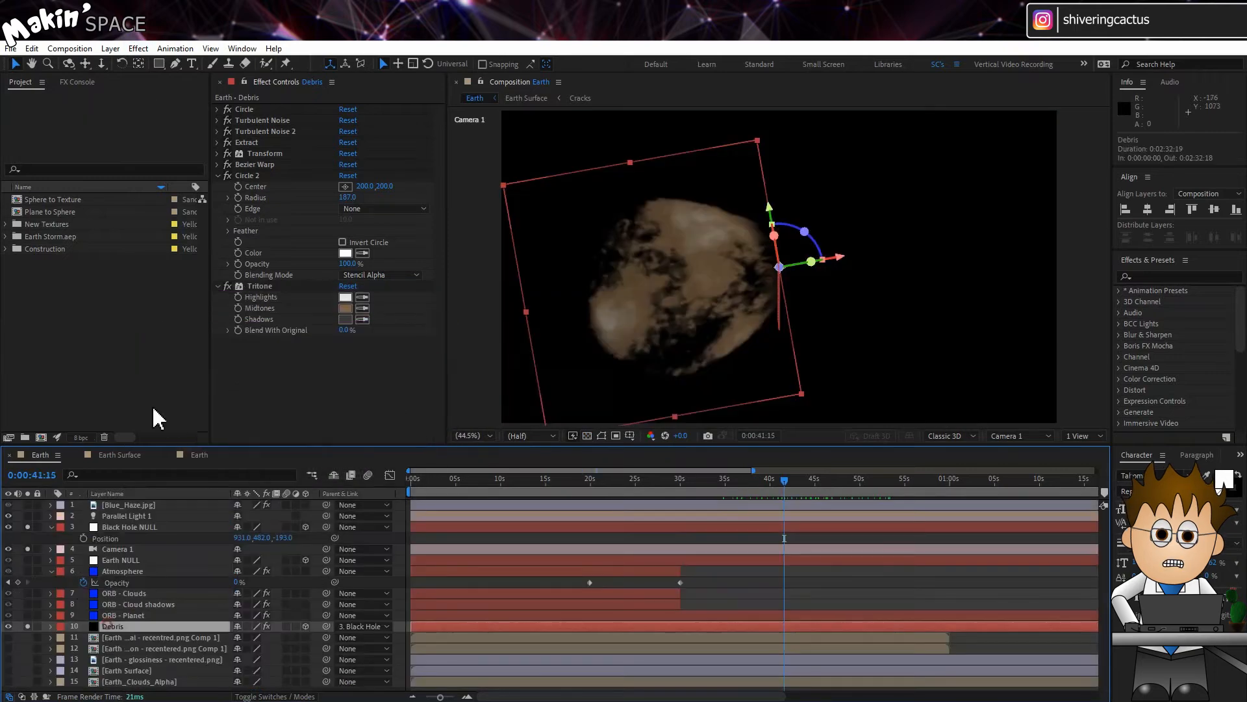
# - Duplicate the Debris layer and rename the copy Core
pyautogui.click(31, 49)
pyautogui.click(91, 229)
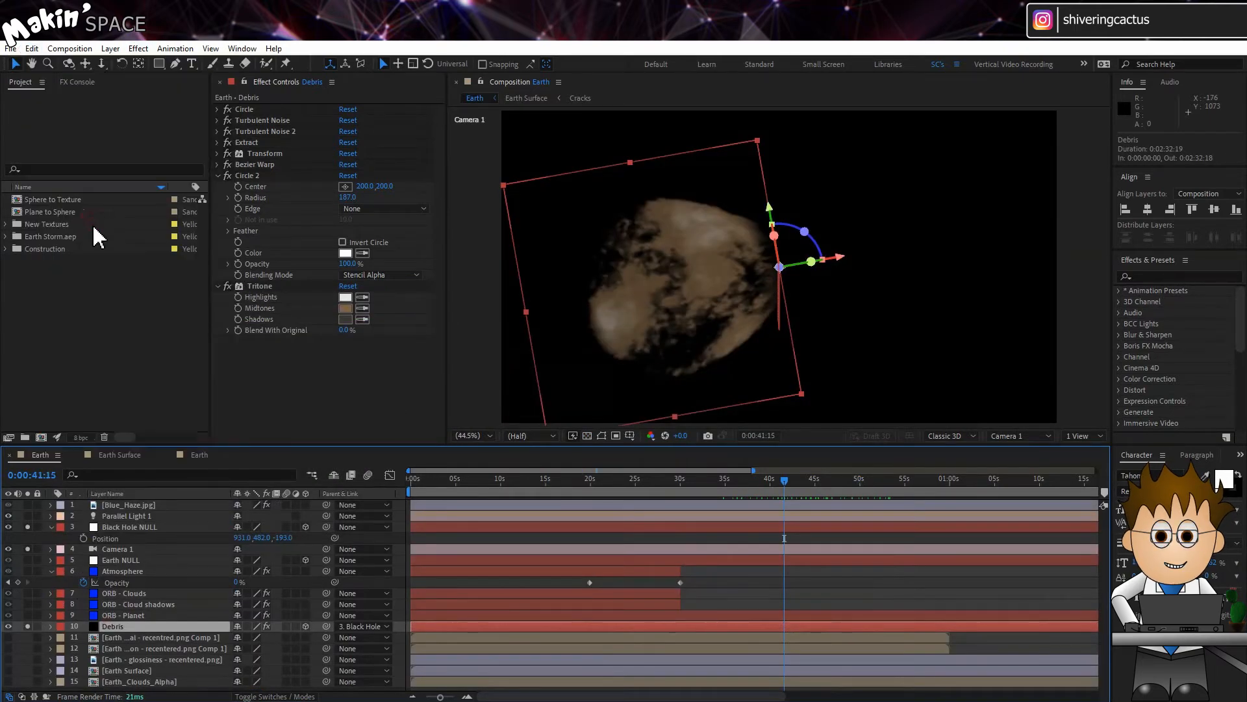
pyautogui.press('Return')
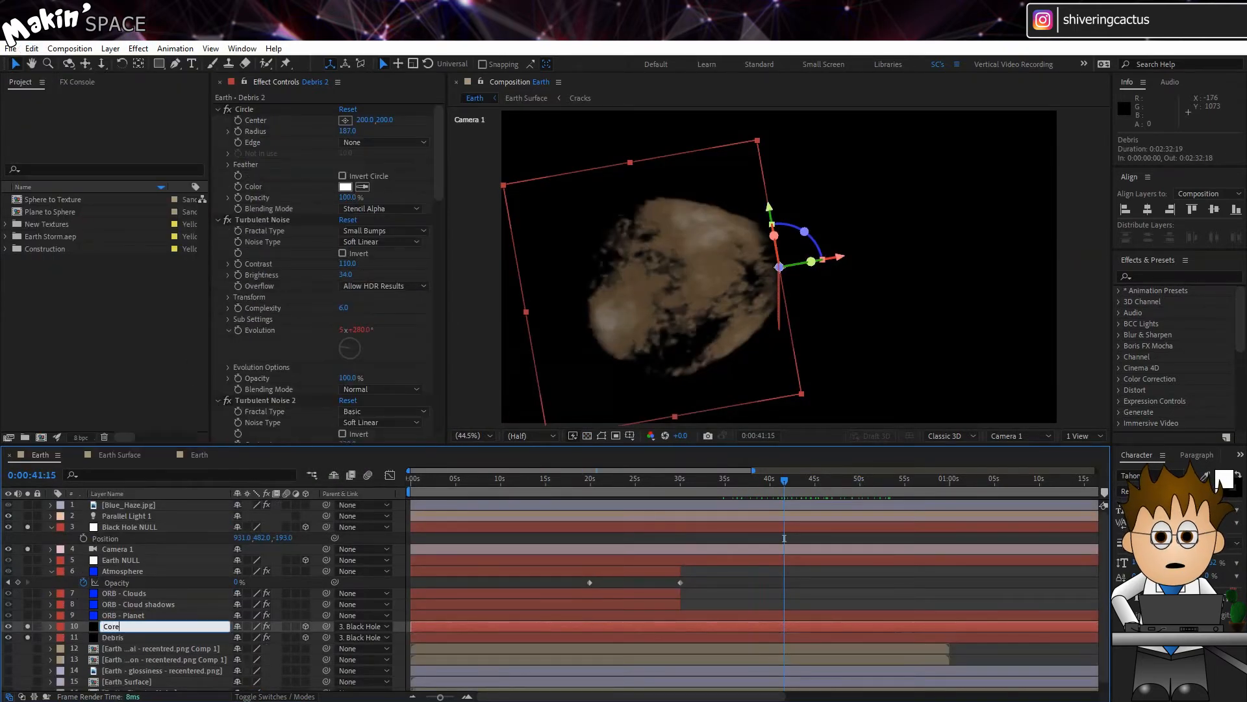
pyautogui.press('Return')
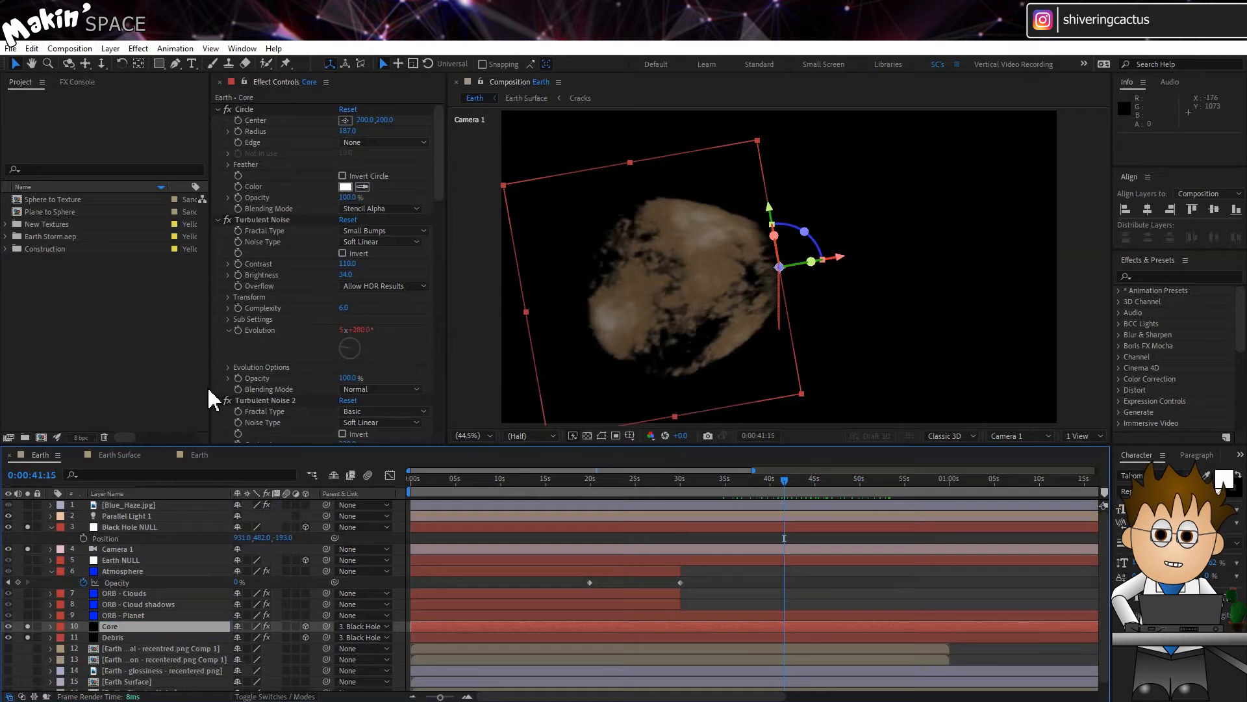
# - Turn off solo on Debris, and collapse and disable all effects on the Core layer
pyautogui.click(28, 636)
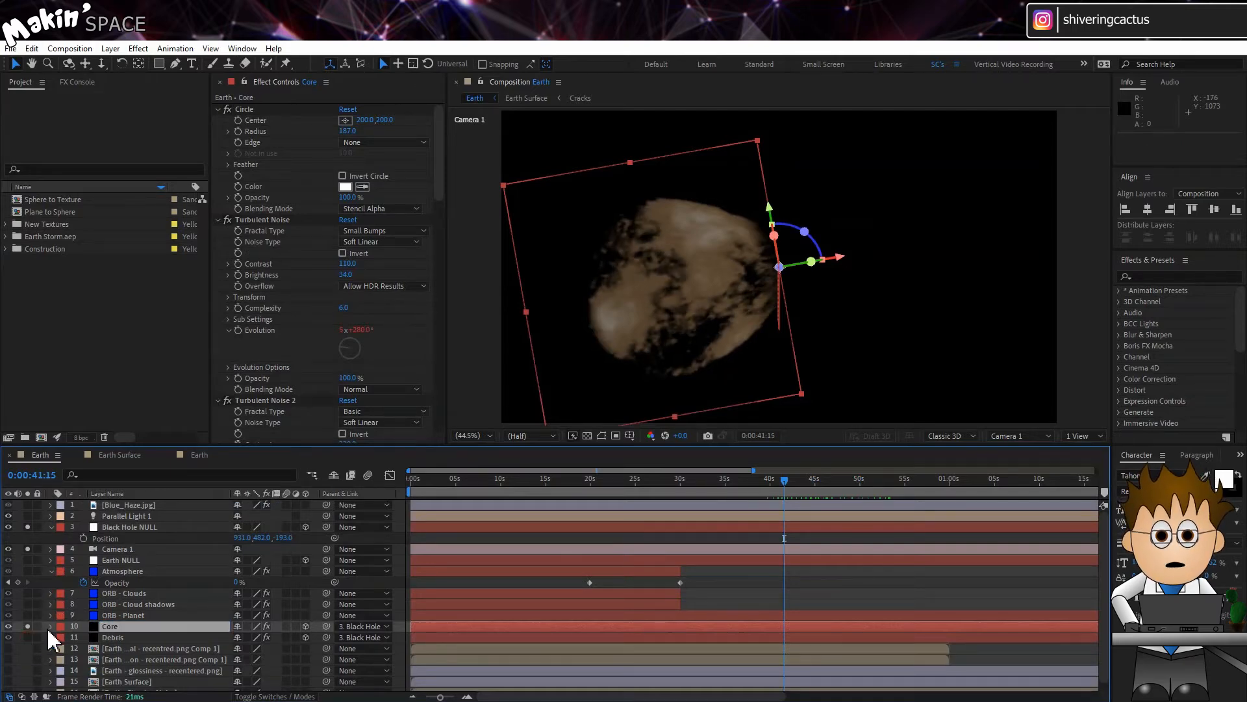
pyautogui.click(254, 109)
pyautogui.hotkey('ctrl', 'a')
pyautogui.click(219, 109)
pyautogui.click(226, 109)
pyautogui.click(245, 245)
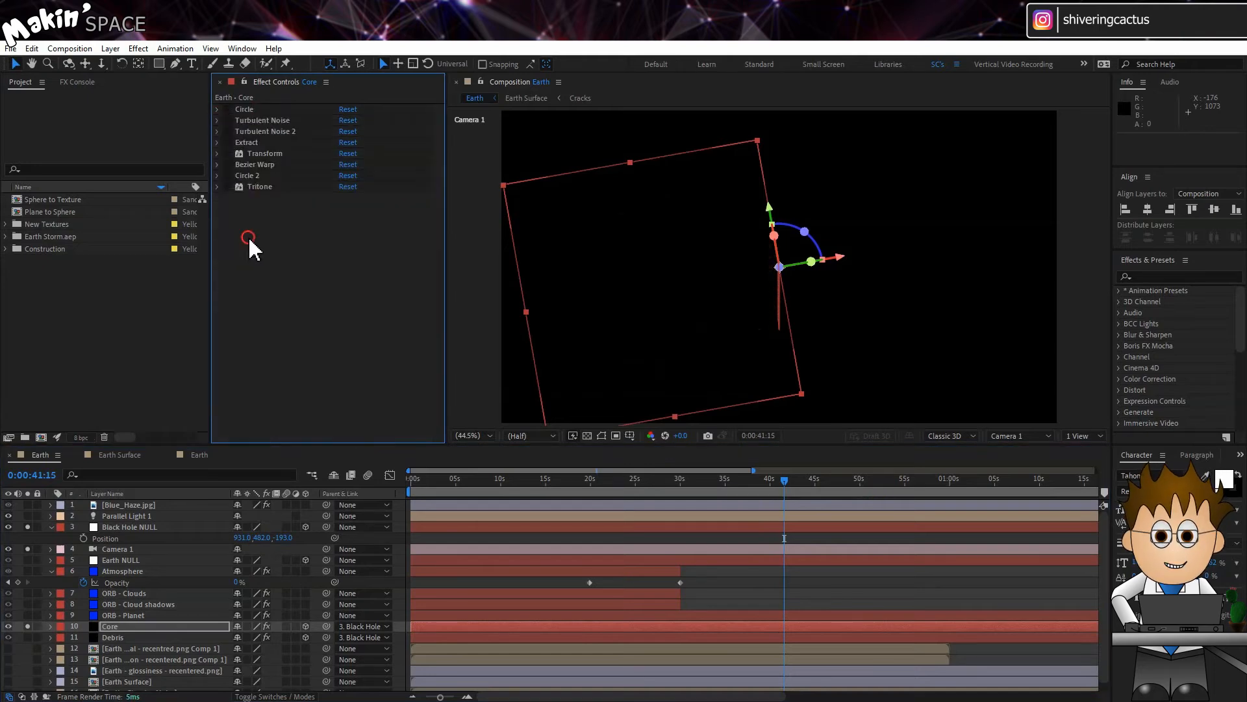
# - Show the transparency grid and set the Radius of Core's first Circle effect to 150
pyautogui.click(219, 109)
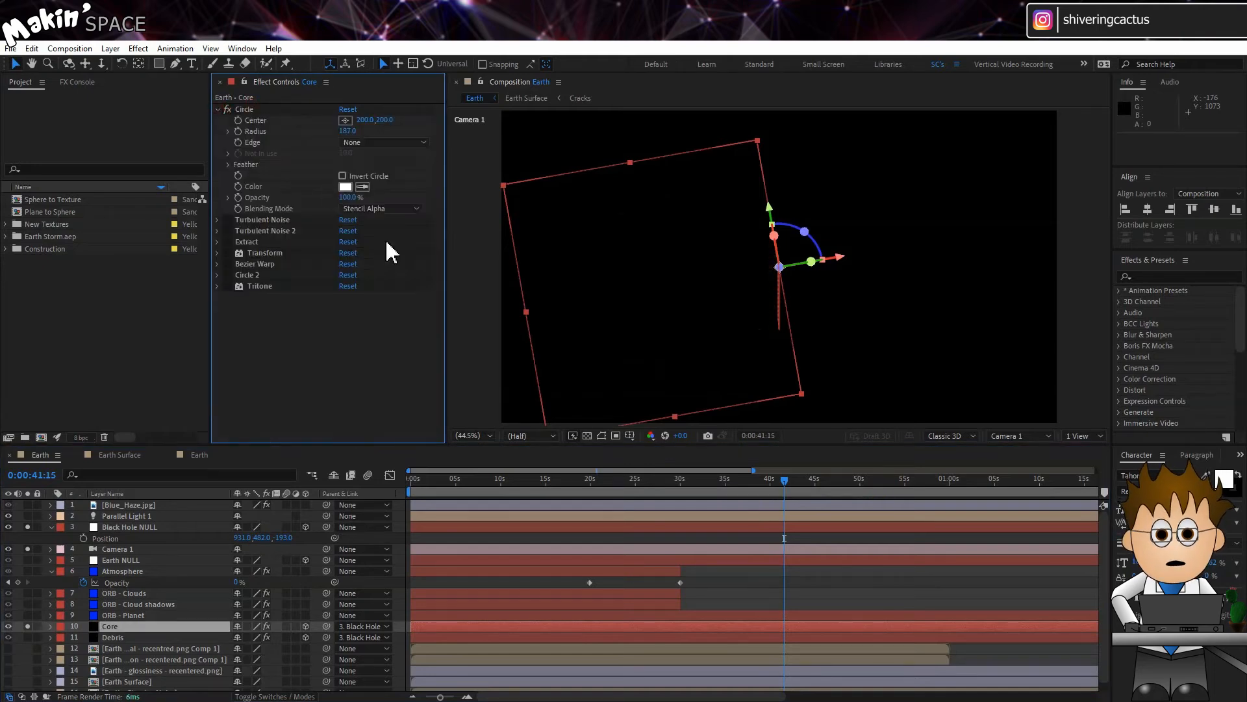
pyautogui.click(587, 435)
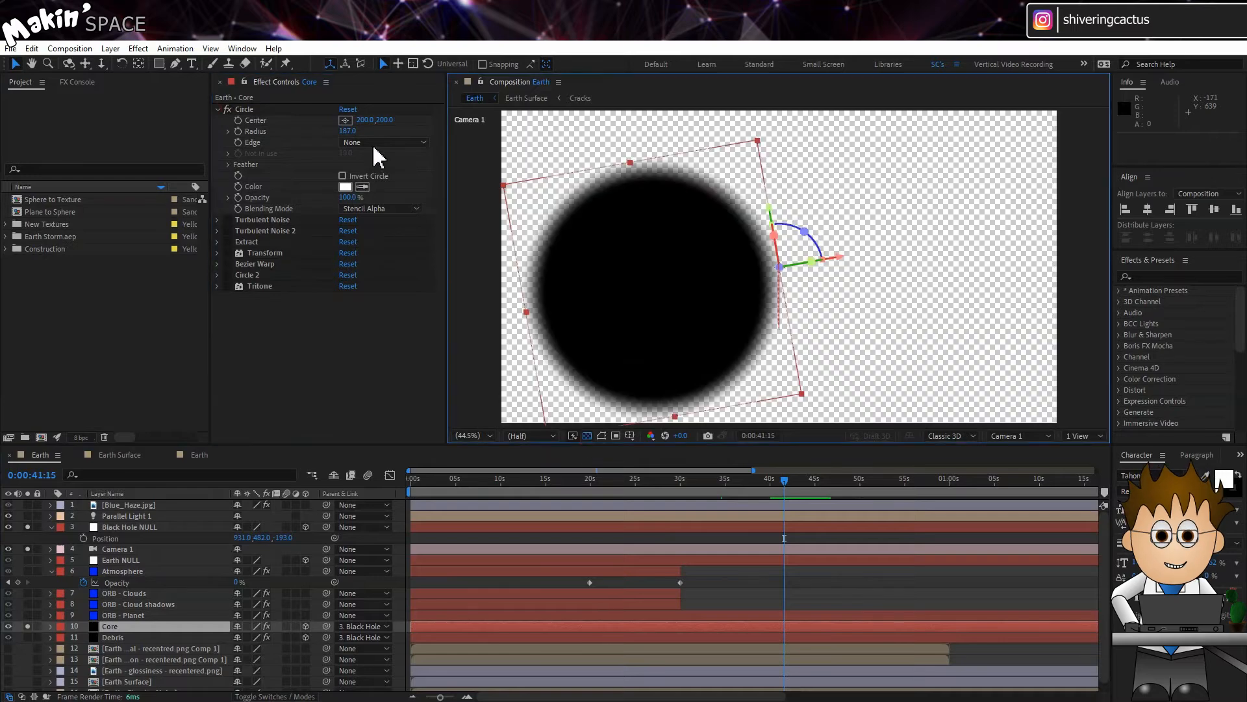
pyautogui.click(347, 130)
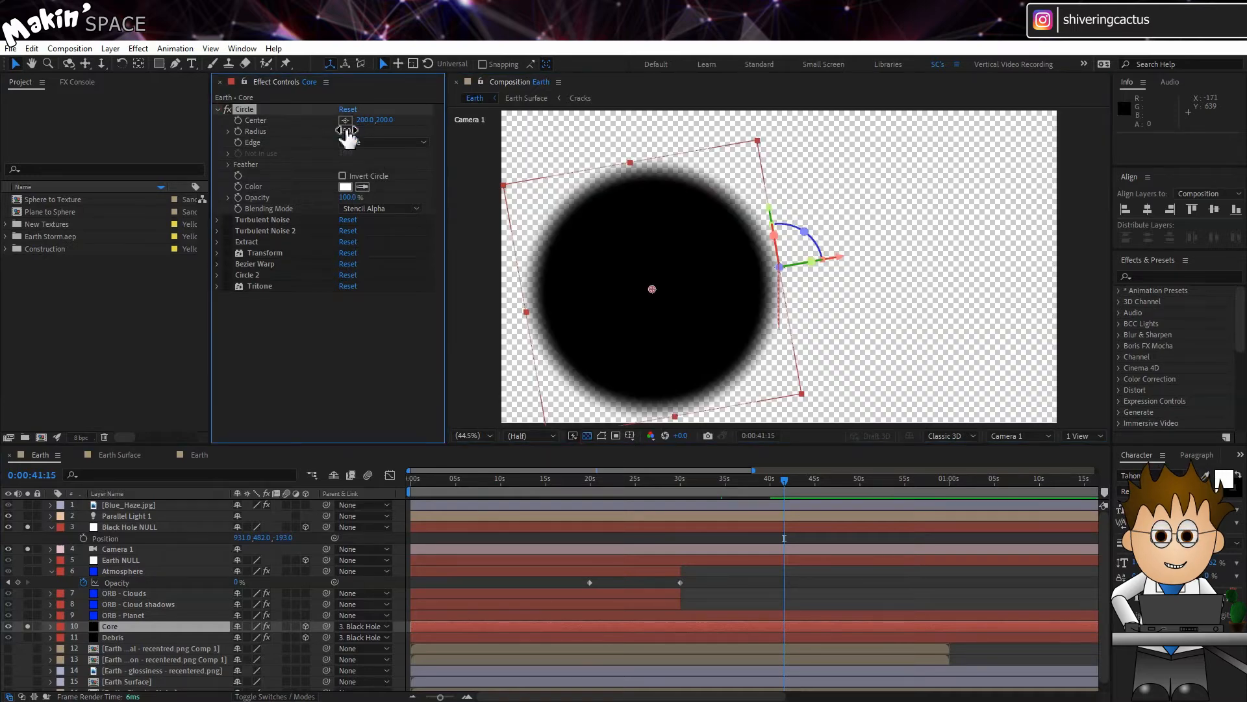
pyautogui.moveTo(349, 132); pyautogui.dragTo(347, 134)
# - Re-enable Core's first Turbulent Noise with Fractal Type Max, Contrast 200 and Brightness 50
pyautogui.click(227, 220)
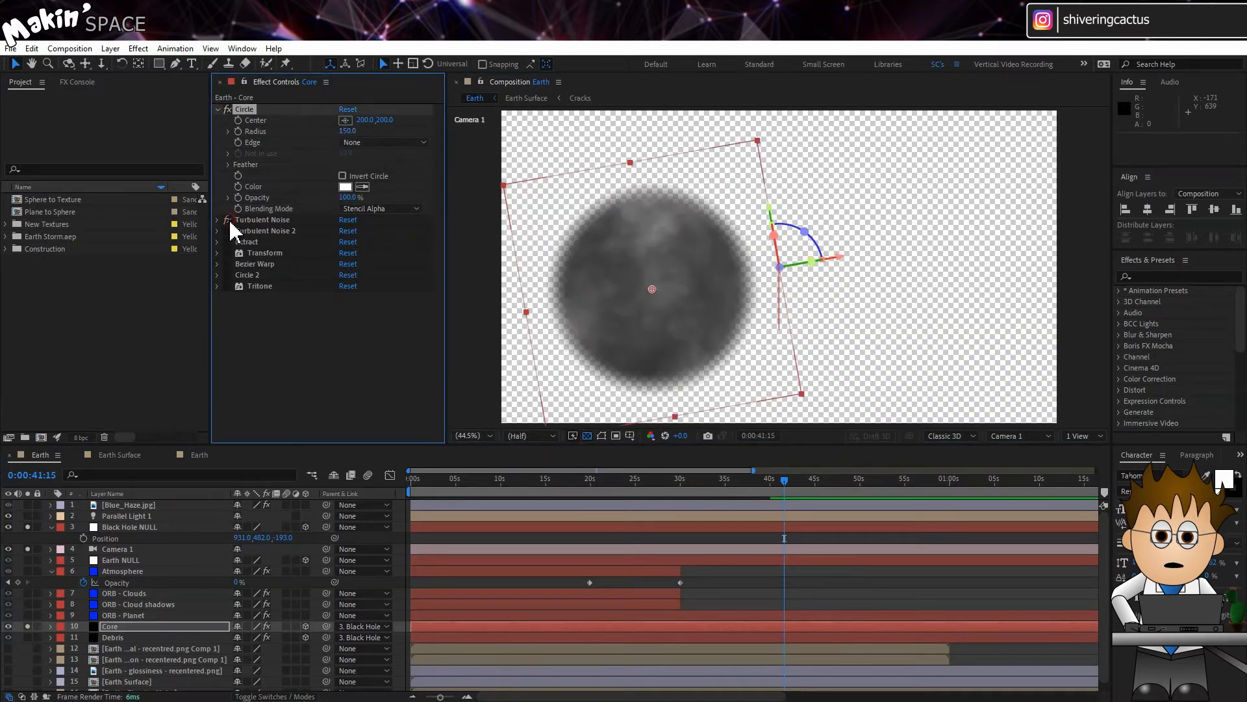
pyautogui.click(218, 220)
pyautogui.click(375, 231)
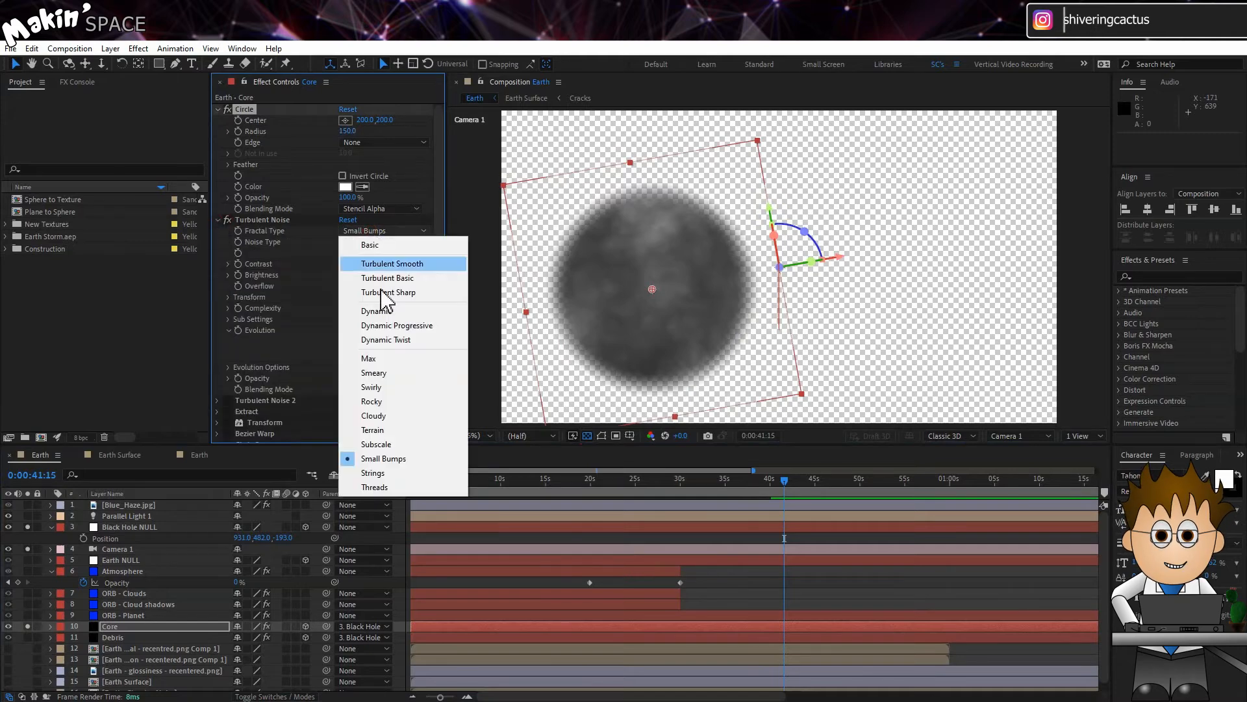
pyautogui.click(389, 357)
pyautogui.click(351, 264)
pyautogui.write('200')
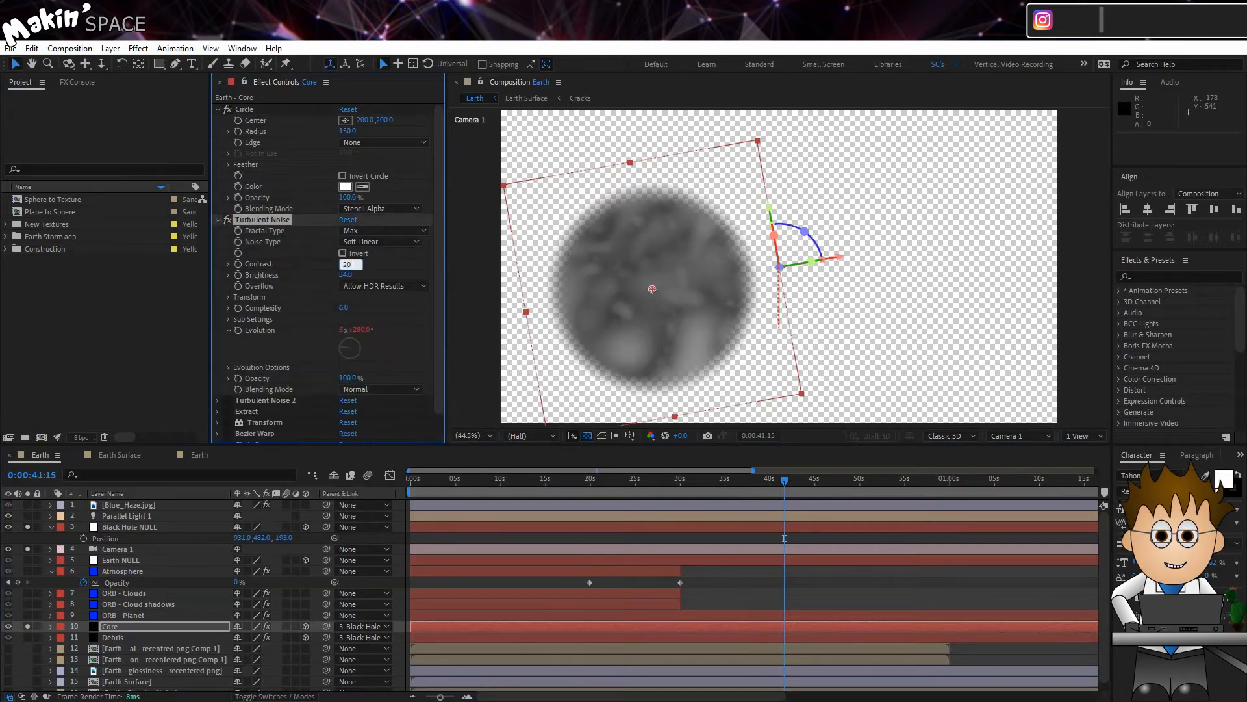
pyautogui.press('Return')
pyautogui.click(347, 275)
pyautogui.write('5')
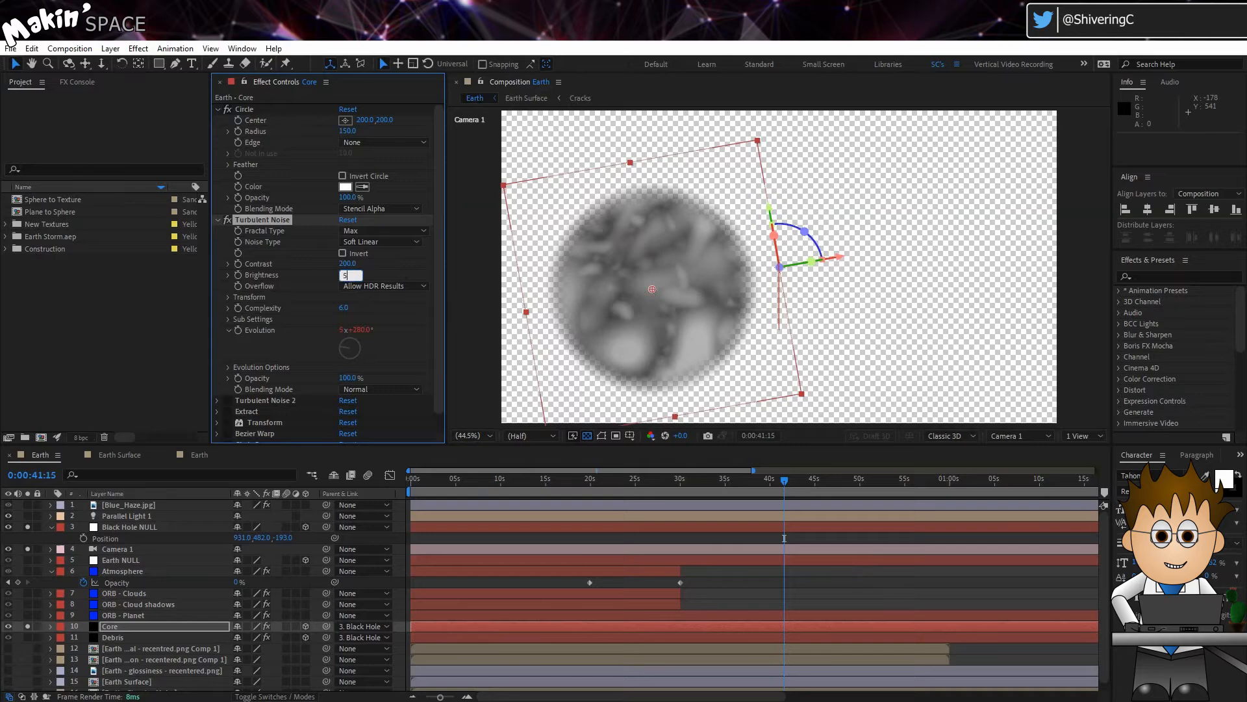
pyautogui.write('0')
pyautogui.press('Return')
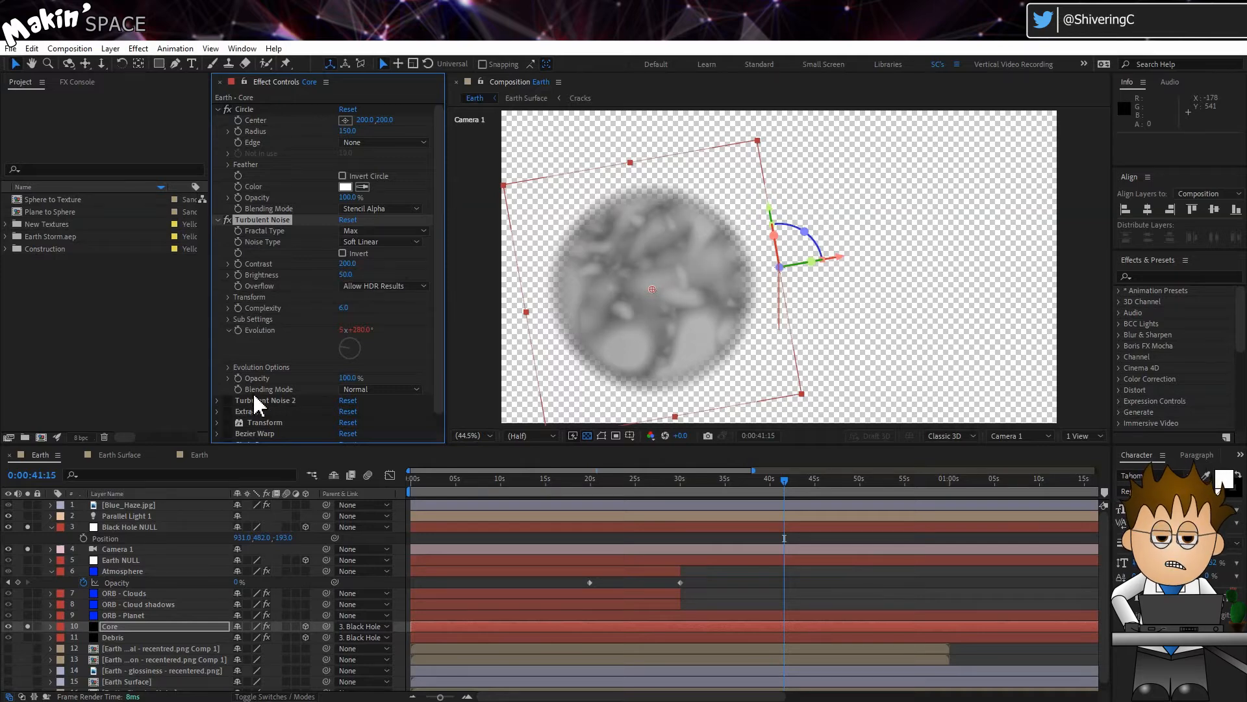
# - Delete the Extract and Tritone effects from the Core layer
pyautogui.click(256, 412)
pyautogui.scroll(-1, 258, 419)
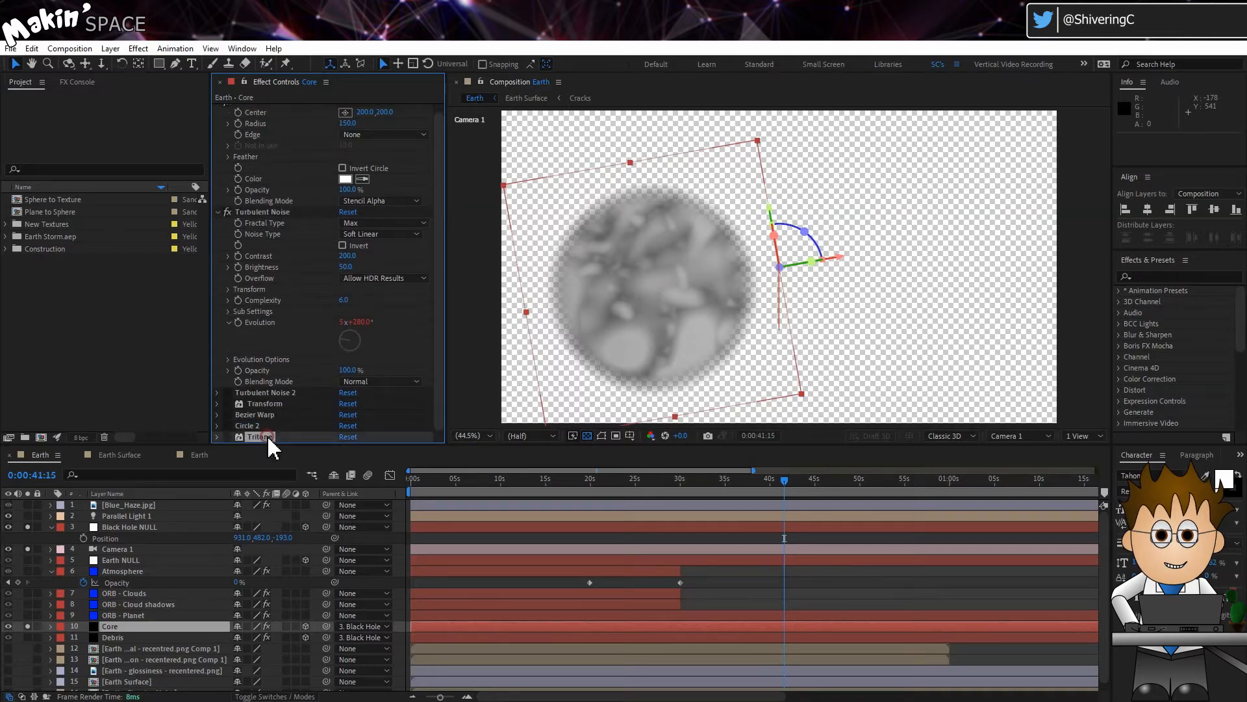
pyautogui.press('Delete')
# - Add a Colorama effect with the Fire preset palette to Core and move it between Turbulent Noise 2 and Transform
pyautogui.click(138, 48)
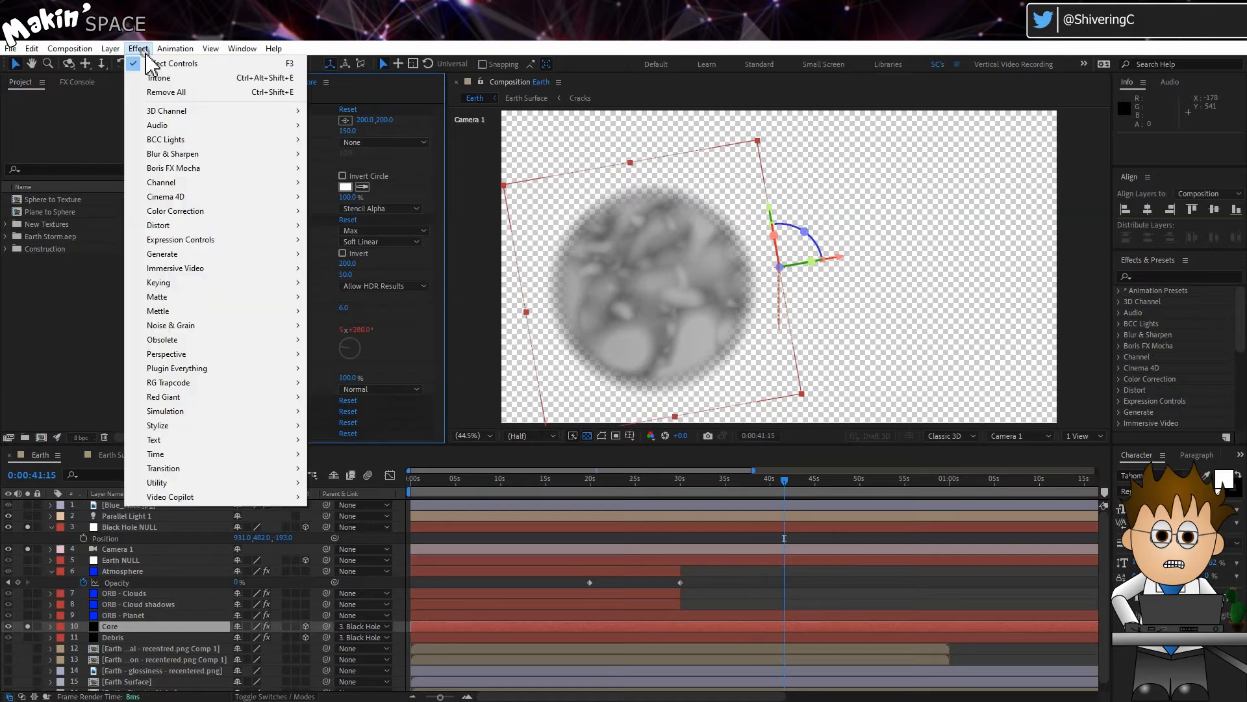
pyautogui.moveTo(189, 212)
pyautogui.click(400, 459)
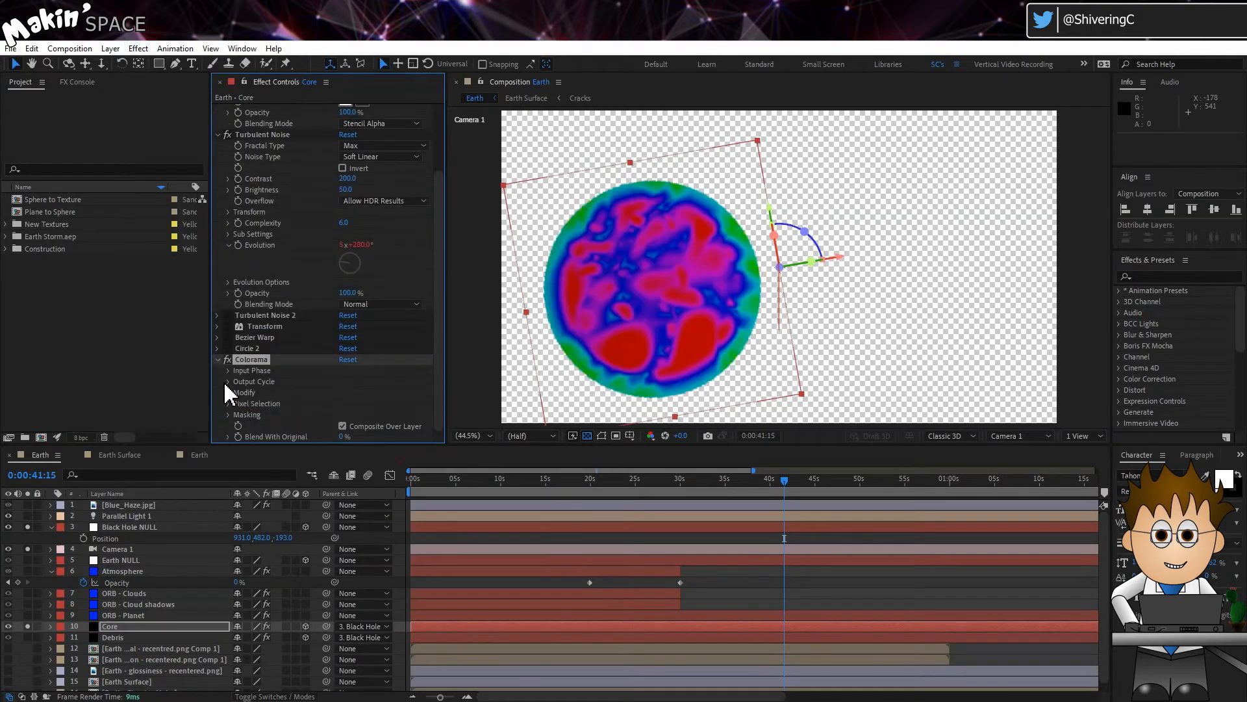
pyautogui.click(226, 382)
pyautogui.click(387, 269)
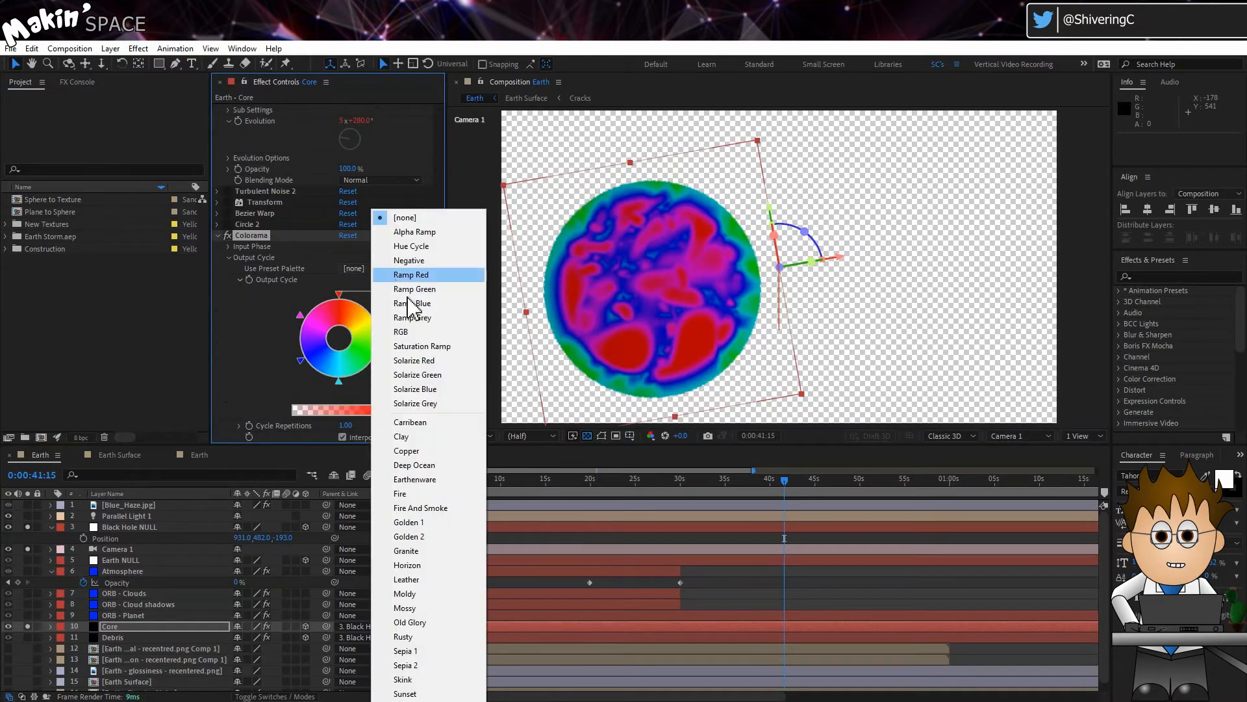
pyautogui.click(419, 494)
pyautogui.scroll(4, 270, 348)
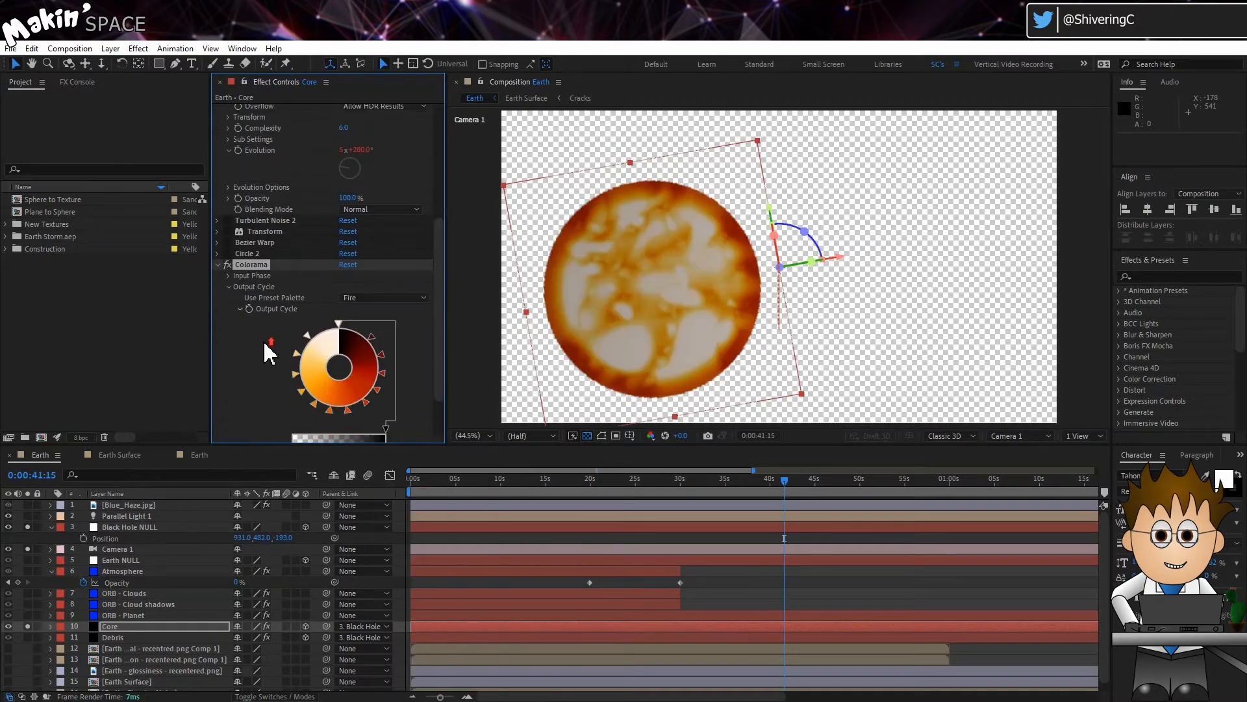
pyautogui.click(218, 353)
pyautogui.moveTo(261, 434); pyautogui.dragTo(263, 399)
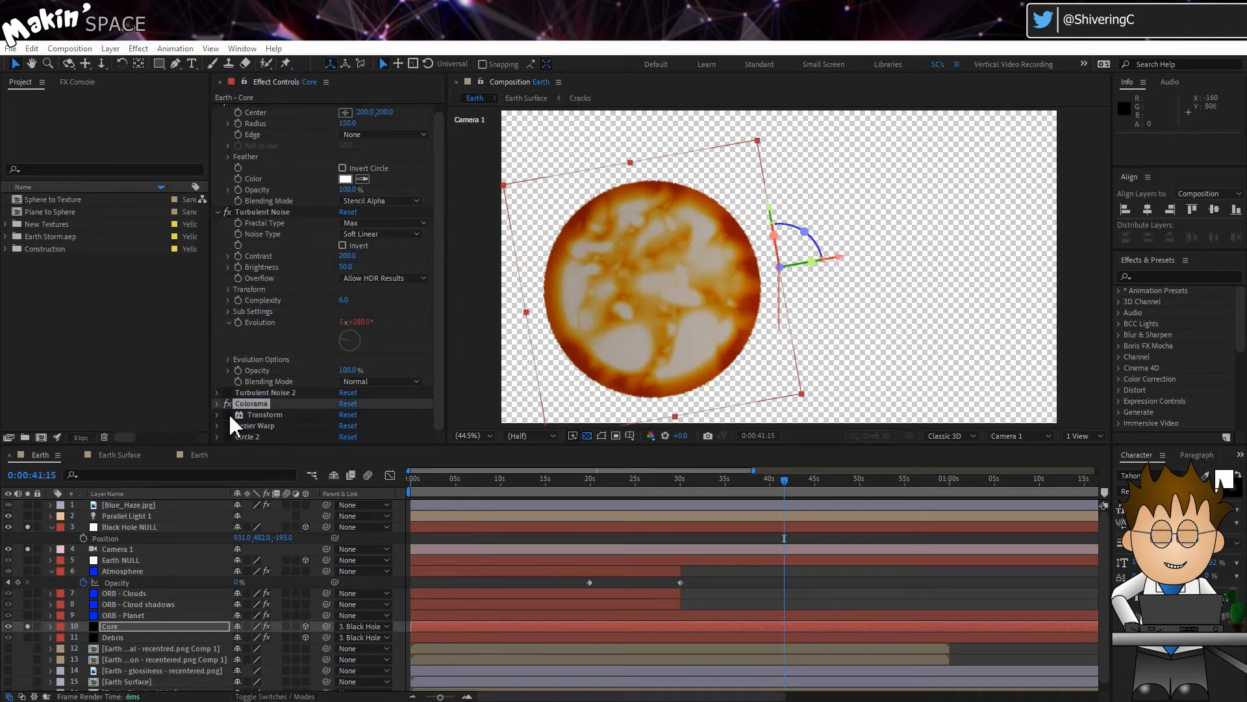
# - Add a Roughen Edges effect directly below Colorama on Core and set its Border to 125
pyautogui.click(138, 48)
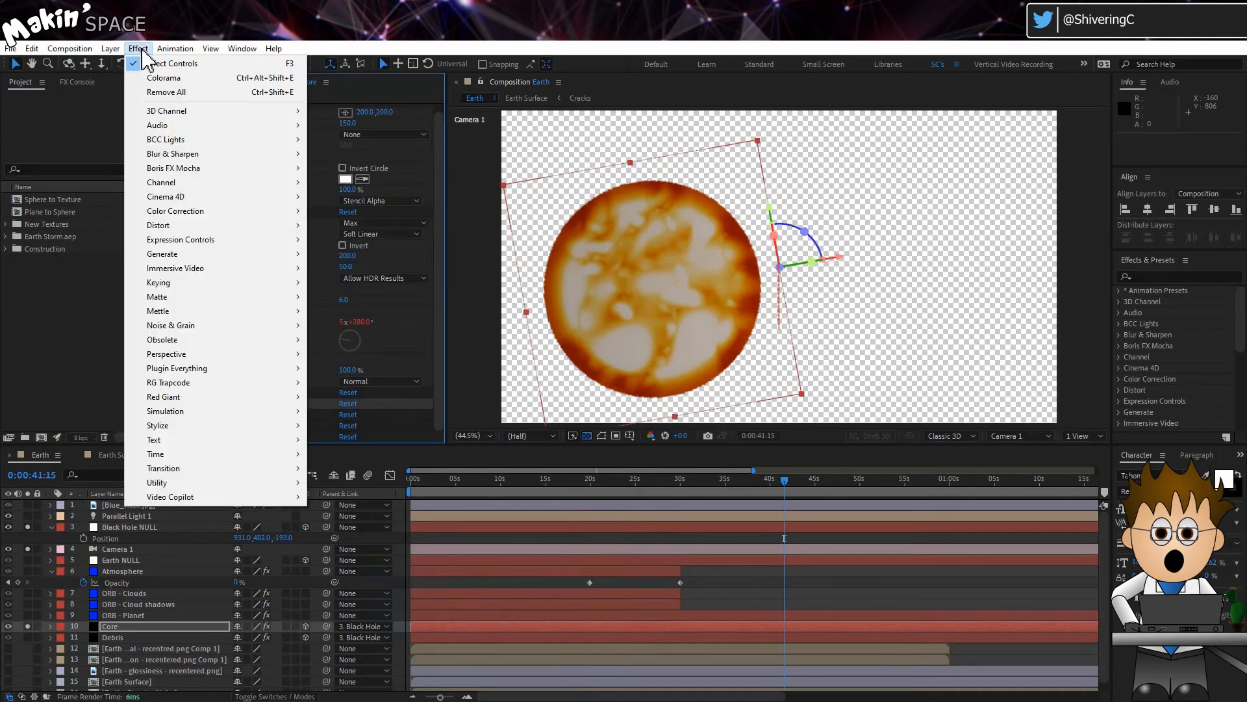
pyautogui.moveTo(218, 430)
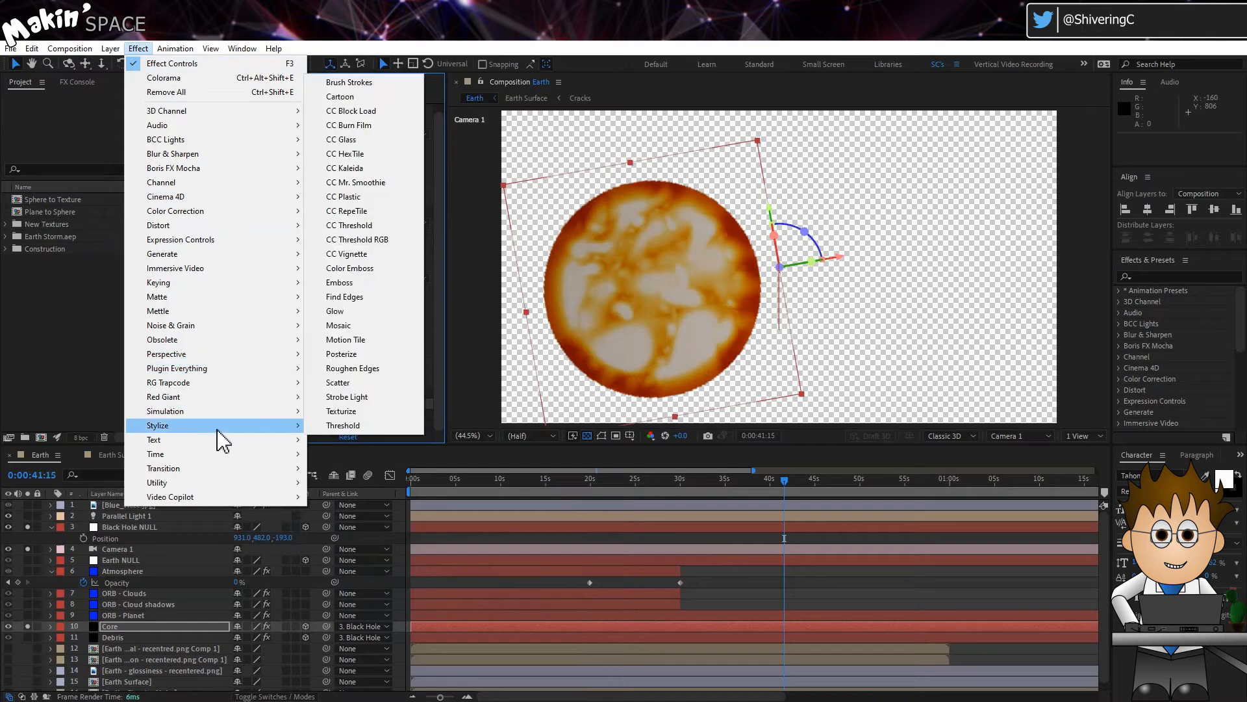
pyautogui.click(376, 369)
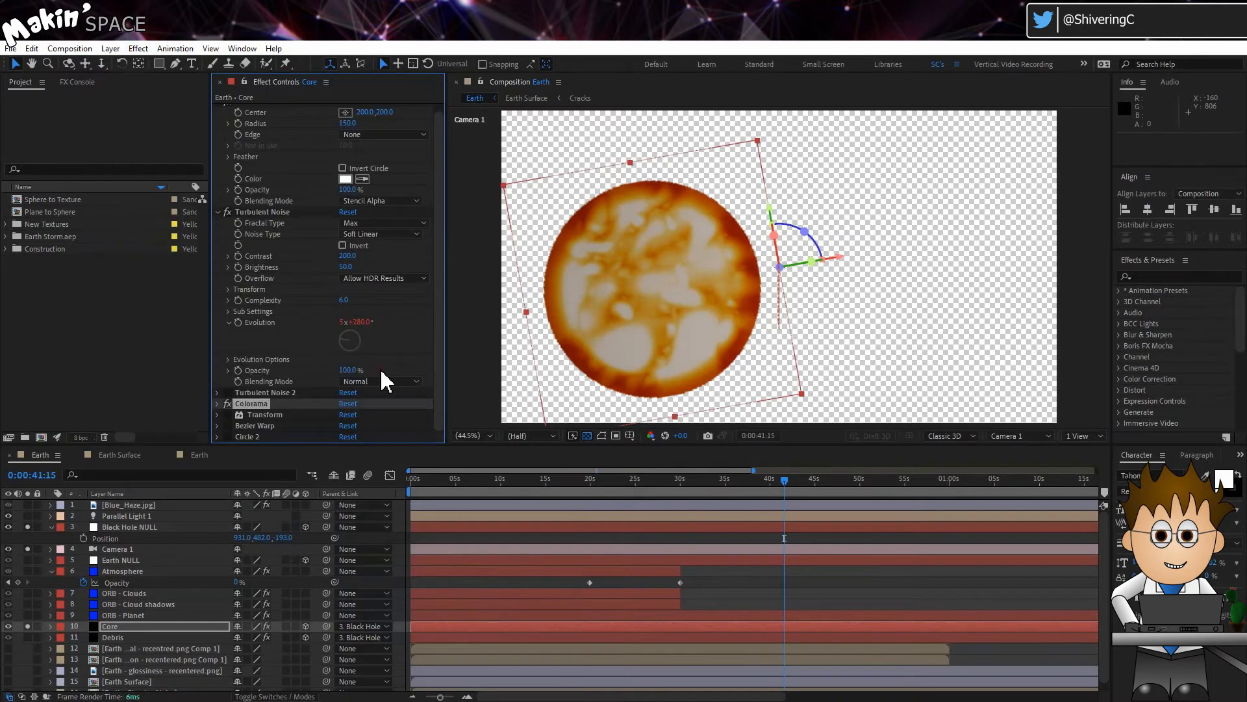
pyautogui.scroll(-2, 330, 361)
pyautogui.moveTo(284, 287); pyautogui.dragTo(287, 255)
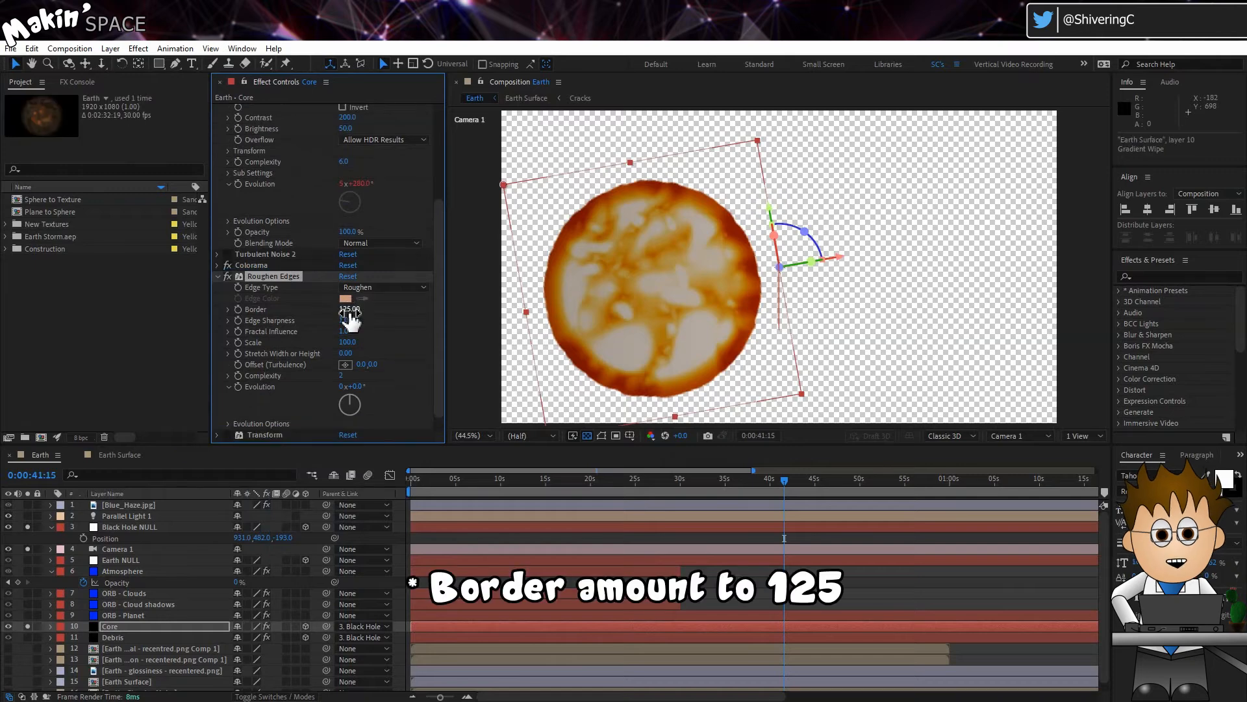
pyautogui.scroll(-1, 350, 320)
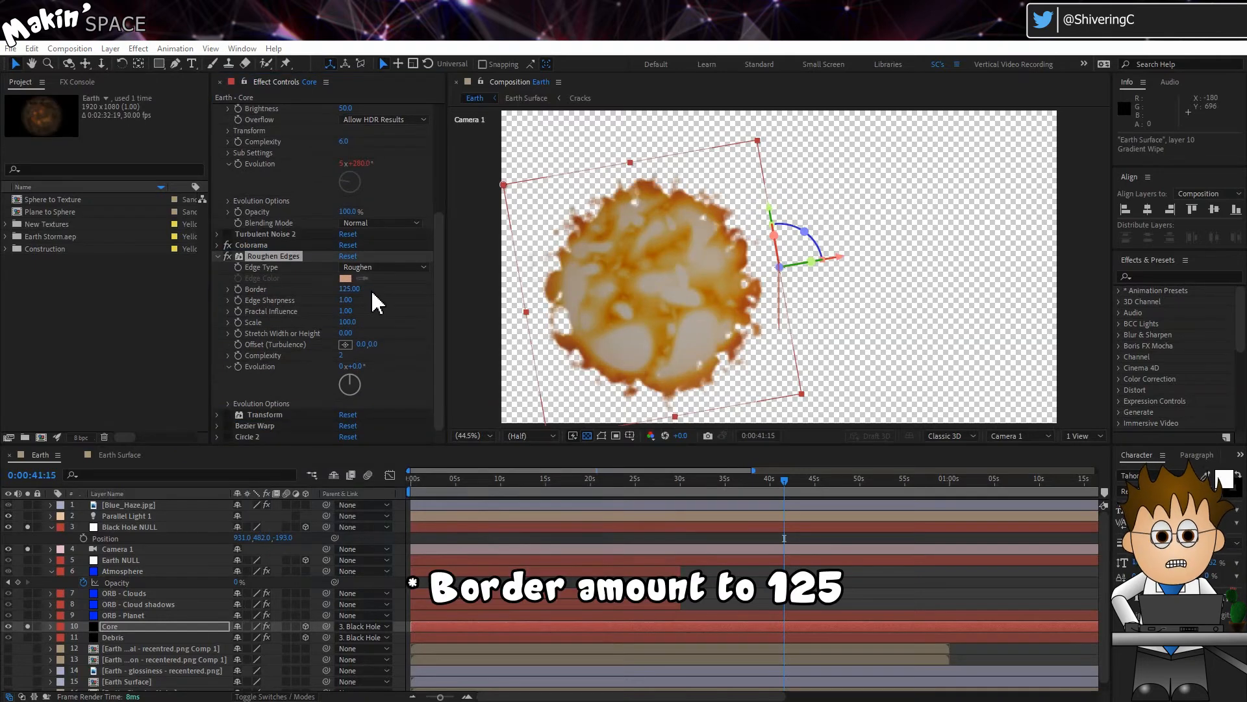
# - Animate the Evolution of Core's Roughen Edges with the expression time*20
pyautogui.keyDown('alt'); pyautogui.click(239, 369); pyautogui.keyUp('alt')
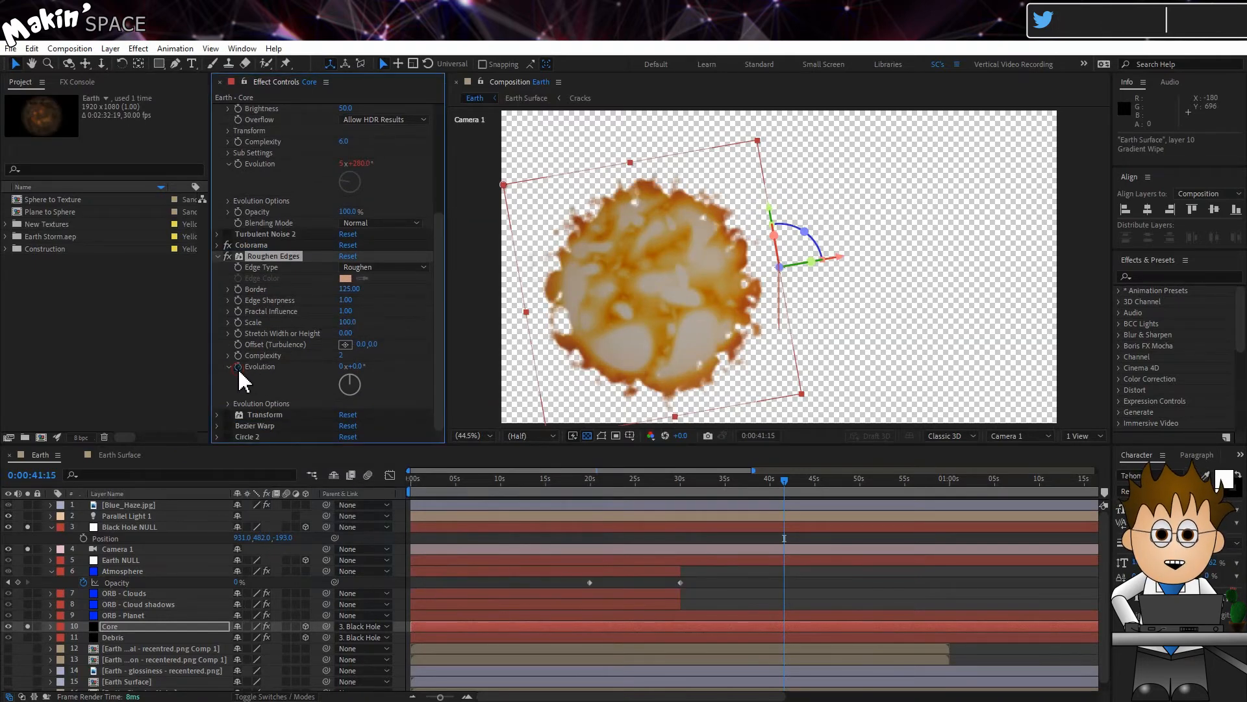
pyautogui.write('time*')
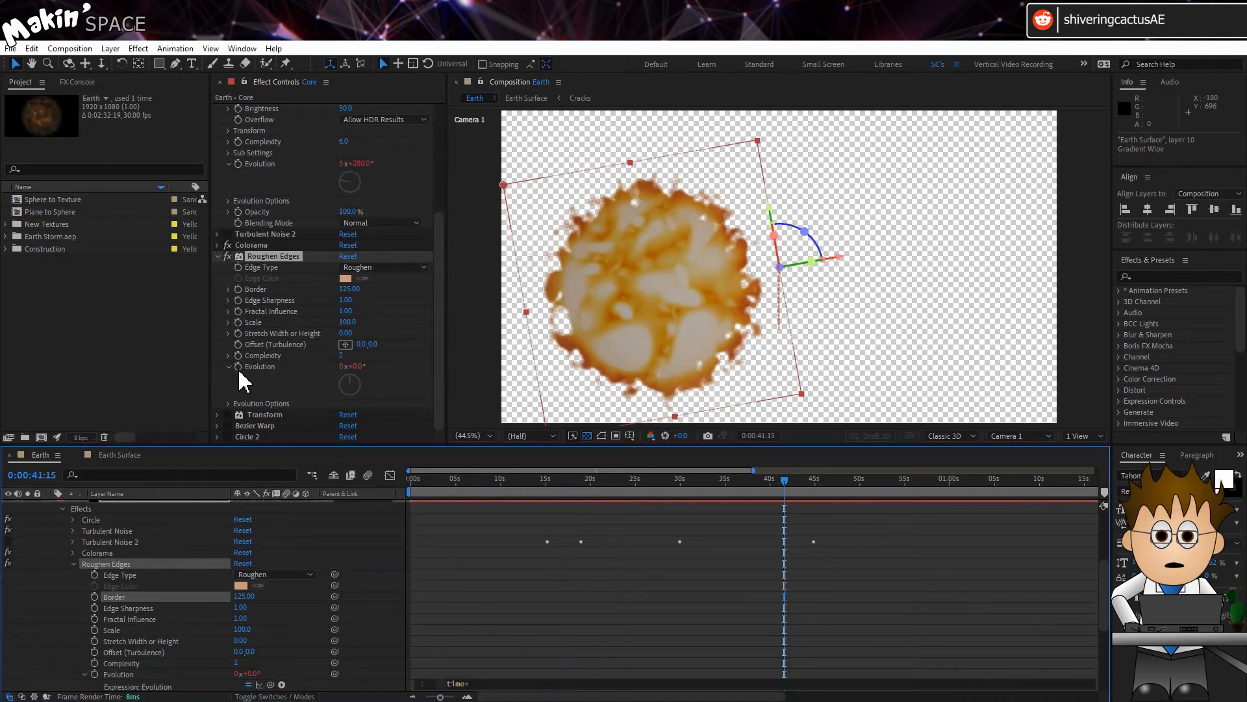
pyautogui.click(85, 593)
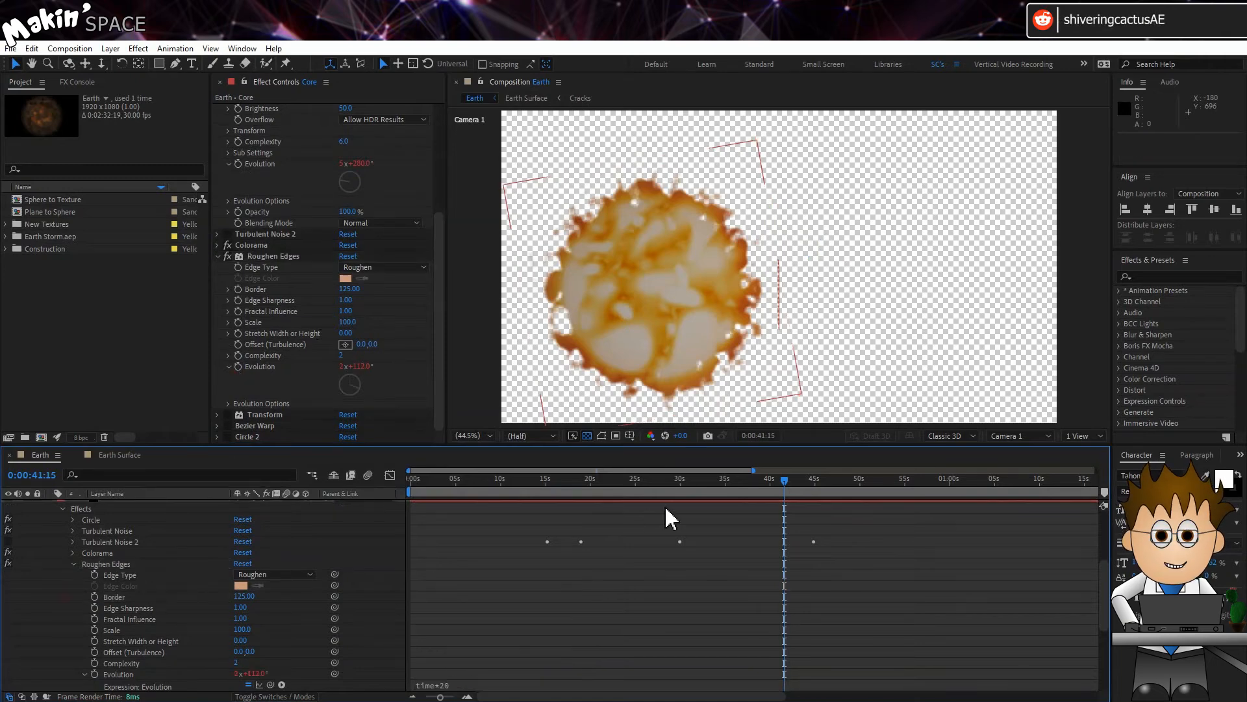
# - Go to 0:00:34:03 and re-enable Core's Transform, Bezier Warp and Circle 2 effects
pyautogui.scroll(5, 664, 509)
pyautogui.moveTo(784, 481); pyautogui.dragTo(717, 481)
pyautogui.click(227, 414)
pyautogui.click(229, 426)
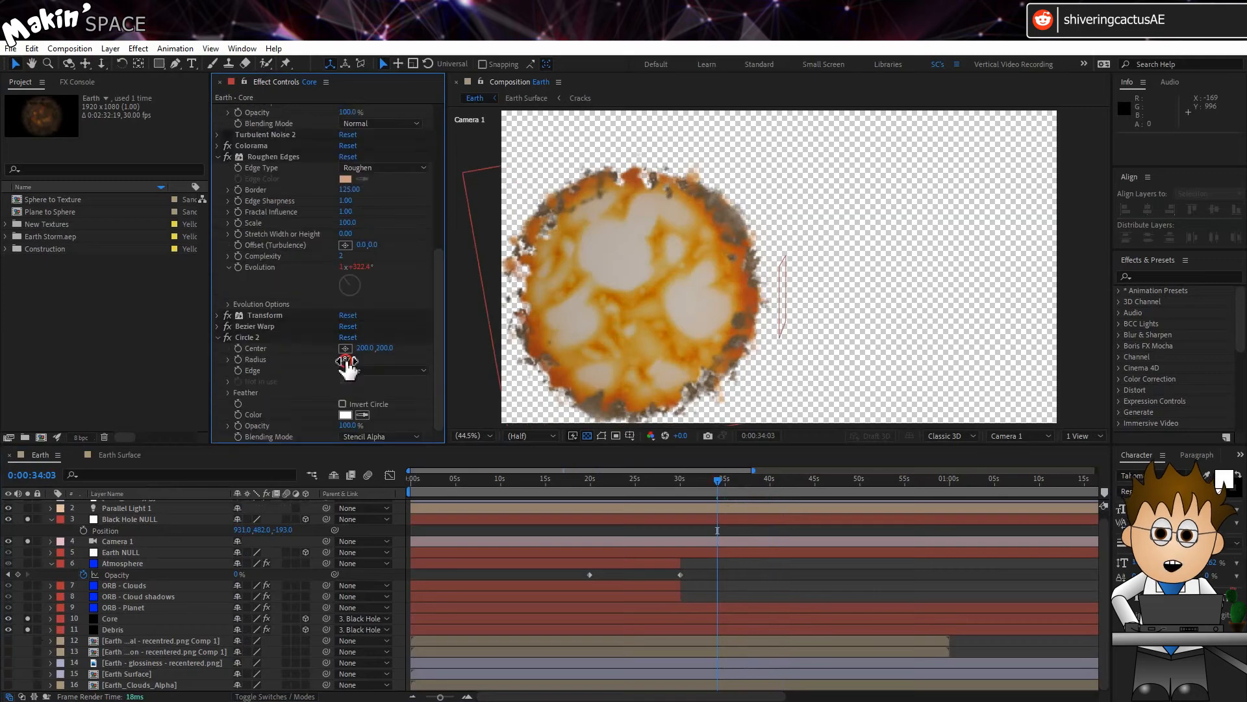
pyautogui.click(343, 358)
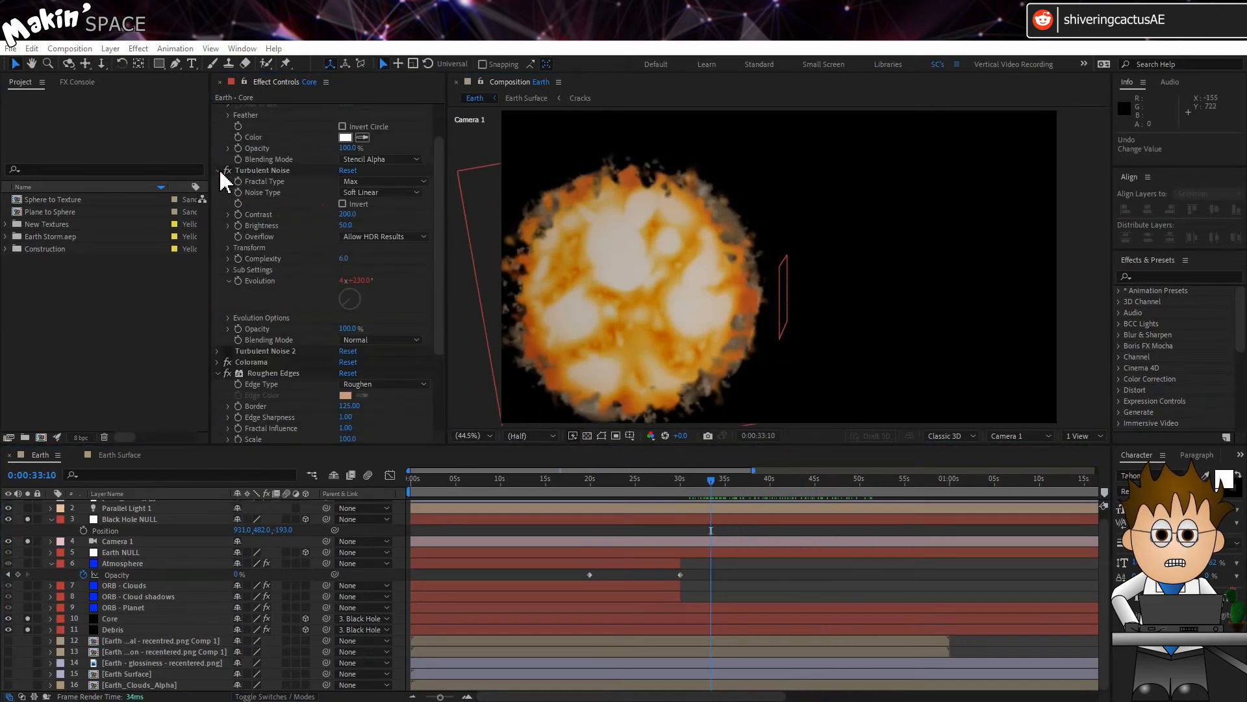
# - Collapse the effect settings on Core and add a Set Matte effect at the end of its effect stack
pyautogui.click(217, 158)
pyautogui.click(218, 153)
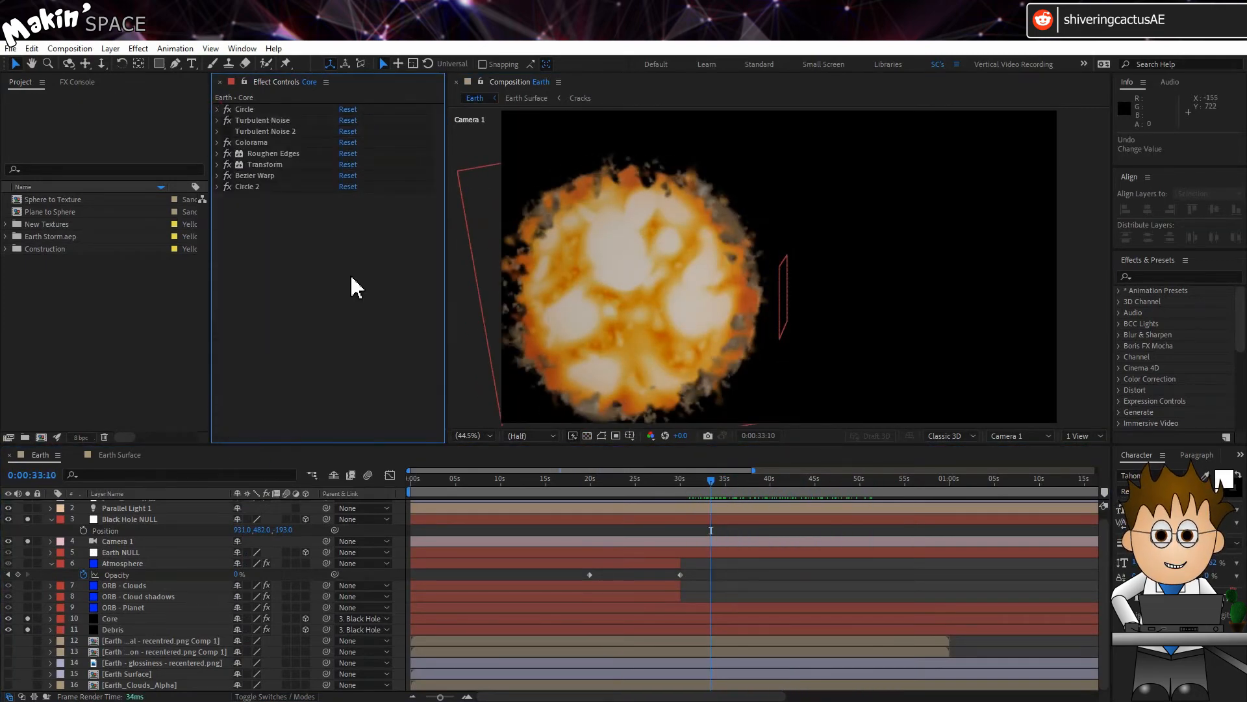
pyautogui.click(351, 284)
pyautogui.click(138, 50)
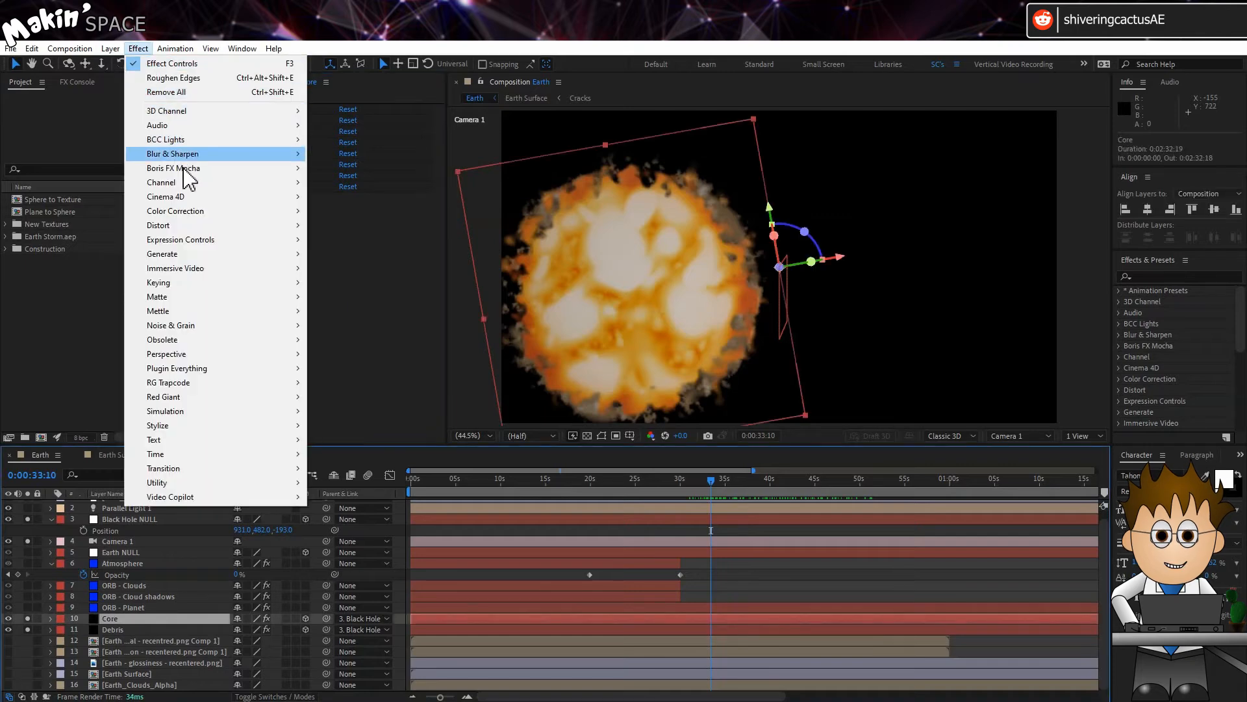
pyautogui.moveTo(195, 182)
pyautogui.click(347, 324)
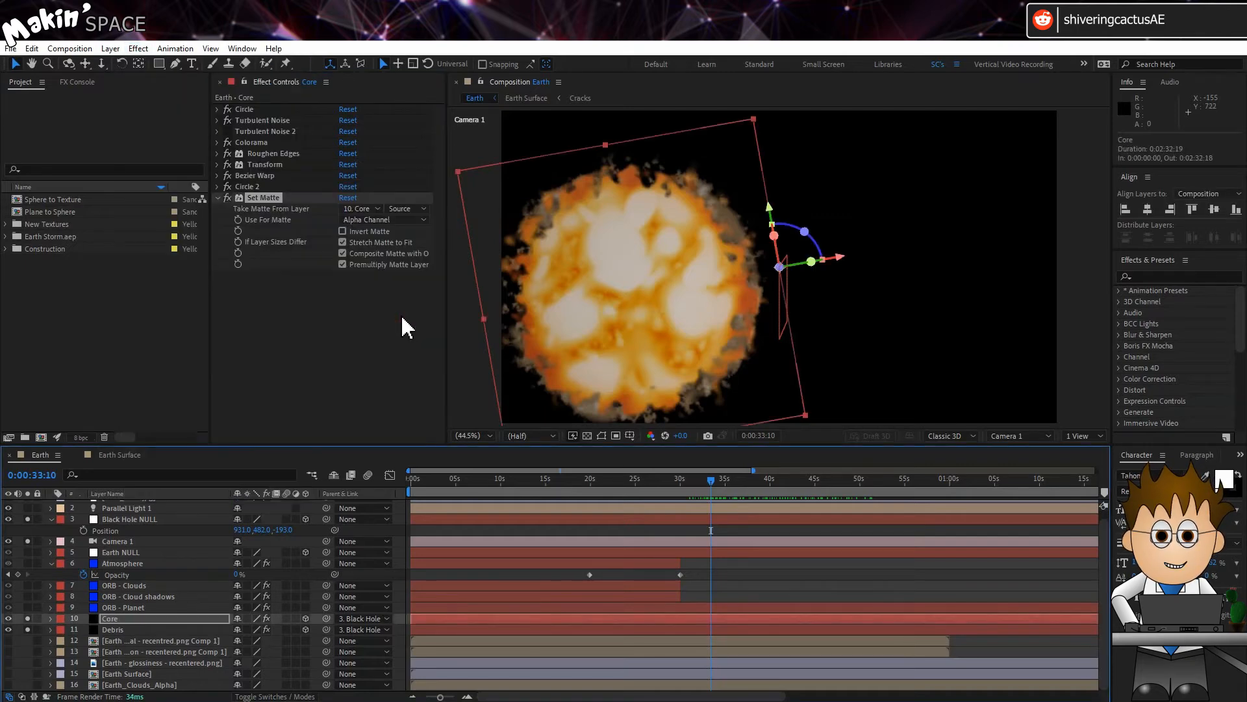
# - Set Core's Set Matte to take its matte from the Debris layer with Effects & Masks, and invert the matte
pyautogui.click(373, 209)
pyautogui.click(406, 355)
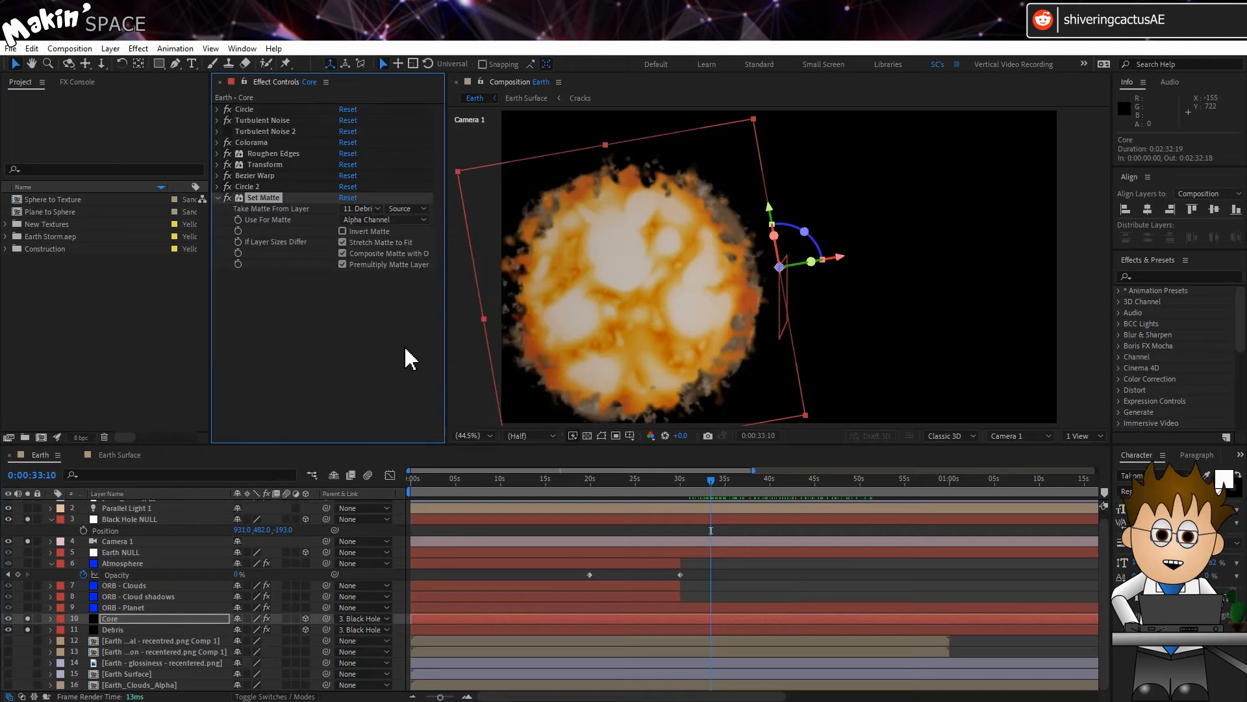
pyautogui.click(409, 211)
pyautogui.click(462, 251)
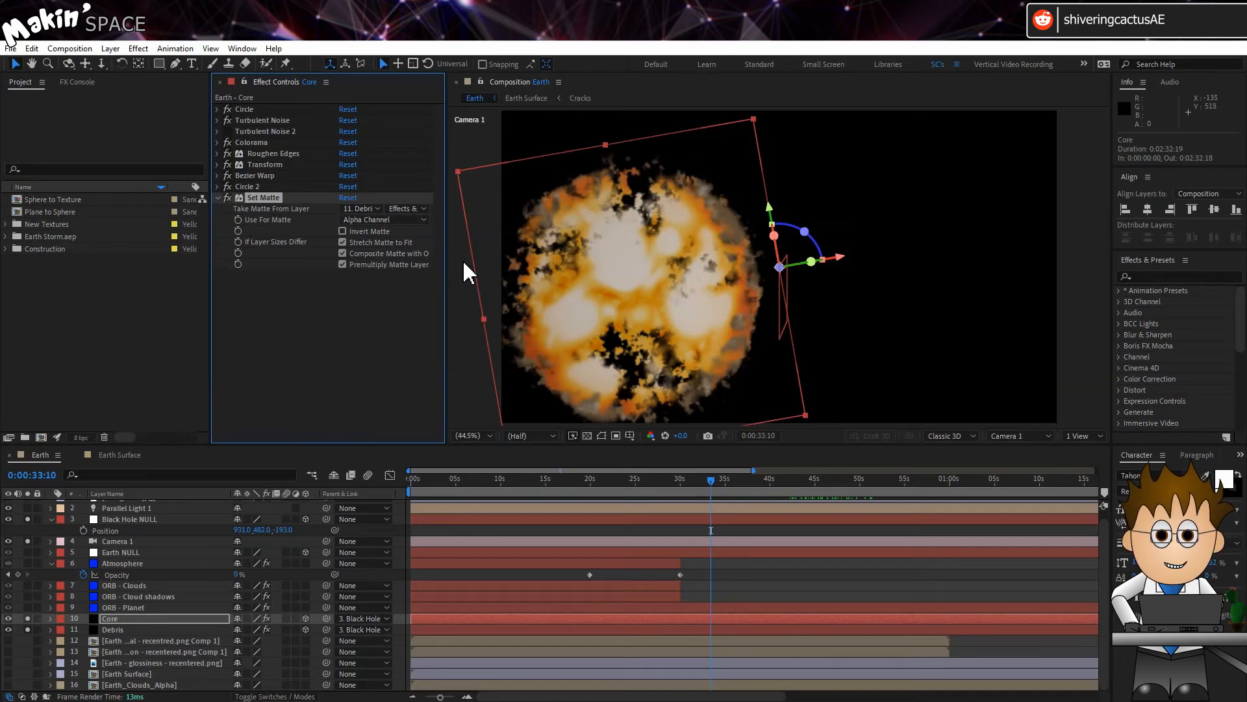
pyautogui.click(342, 232)
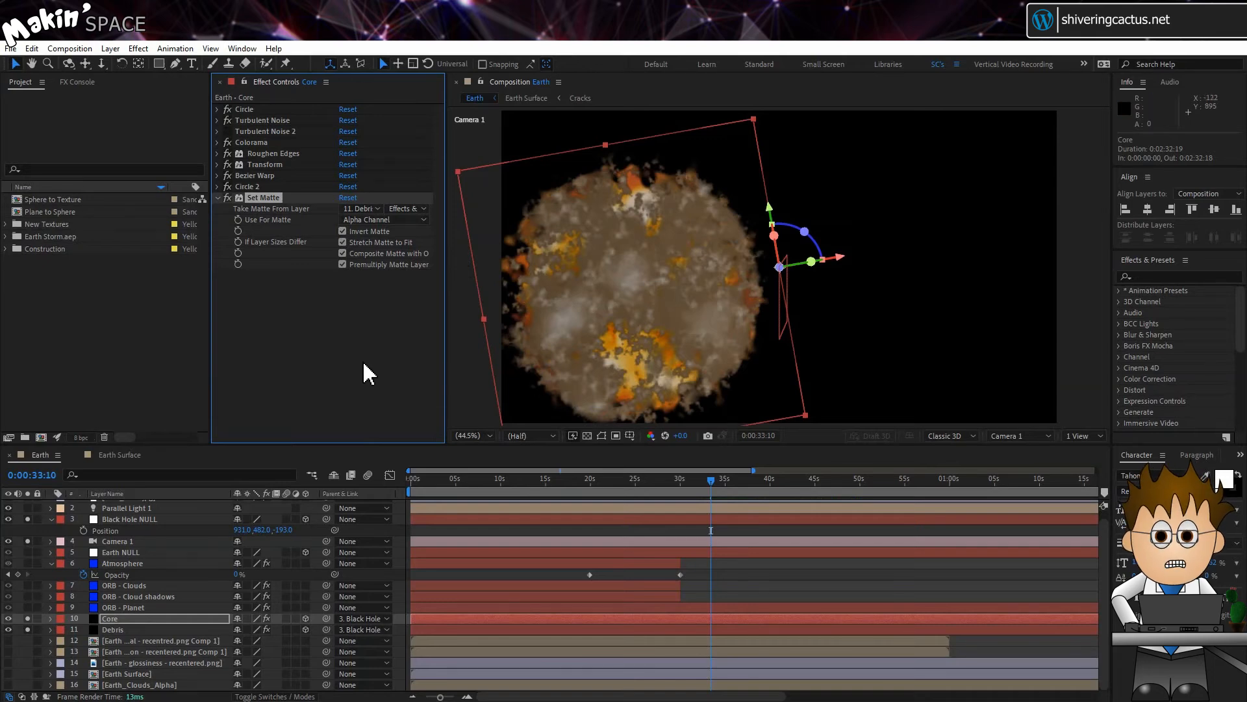
# - Duplicate the Debris layer
pyautogui.click(118, 629)
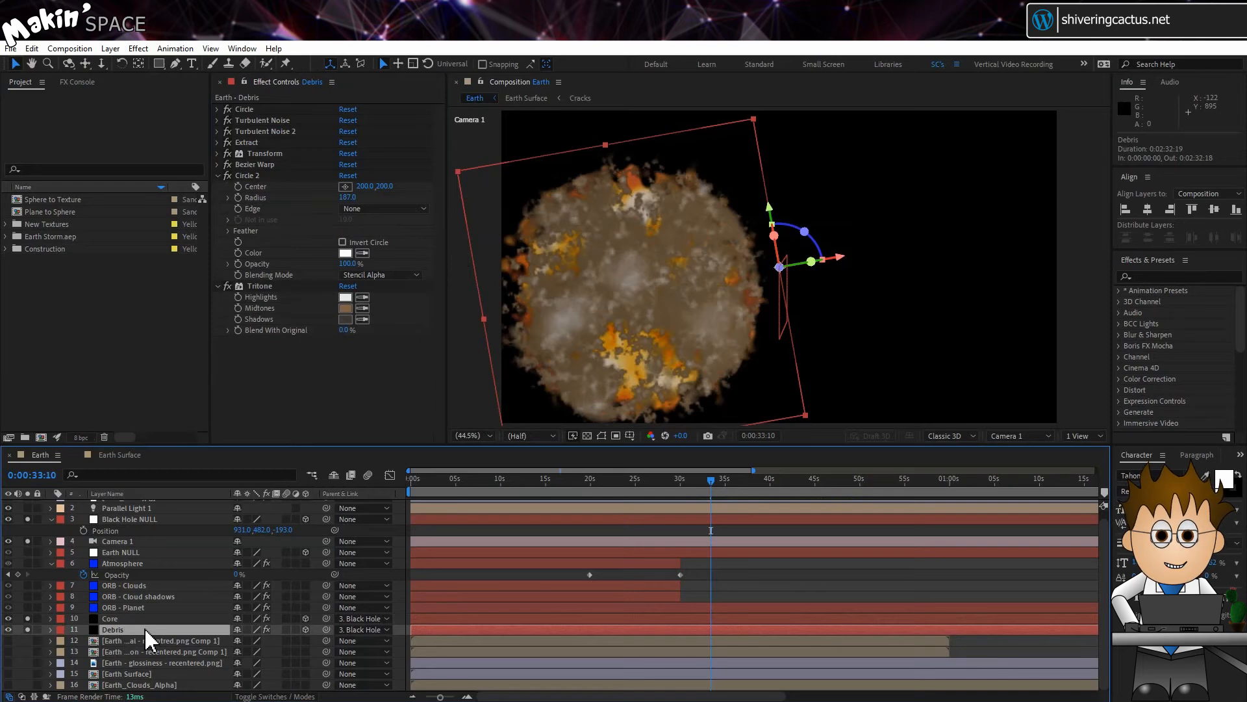
pyautogui.click(31, 49)
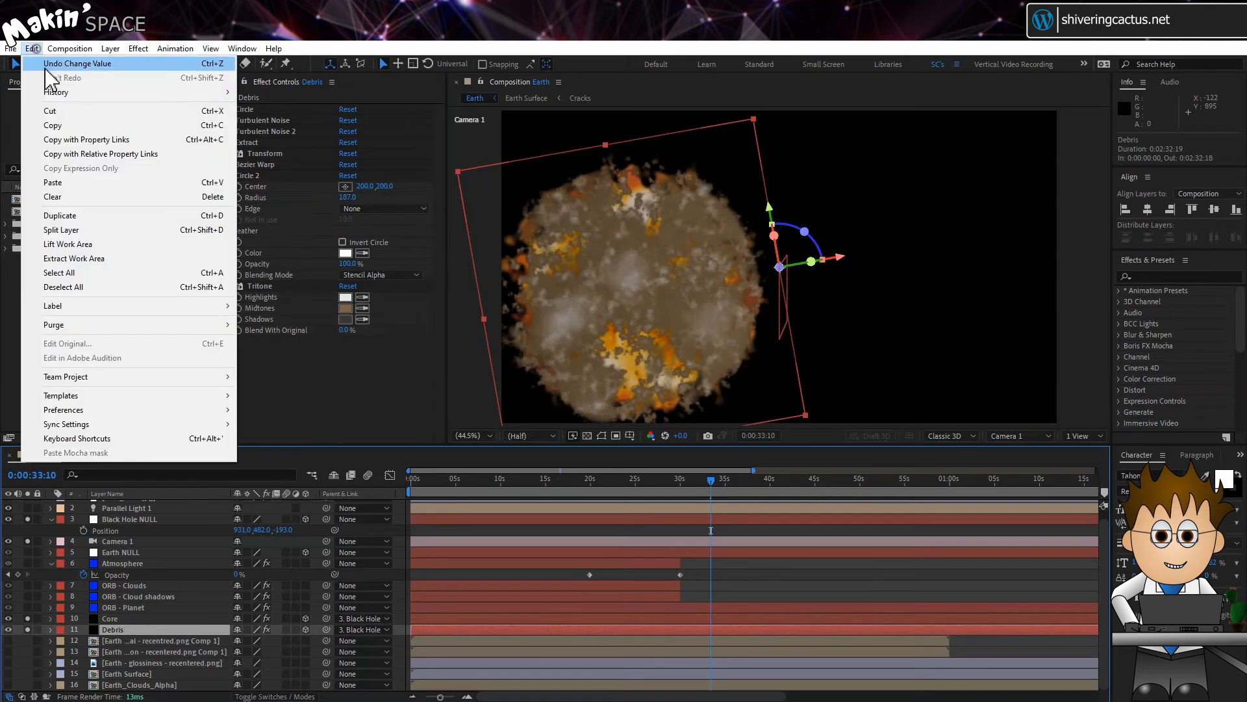
pyautogui.click(86, 214)
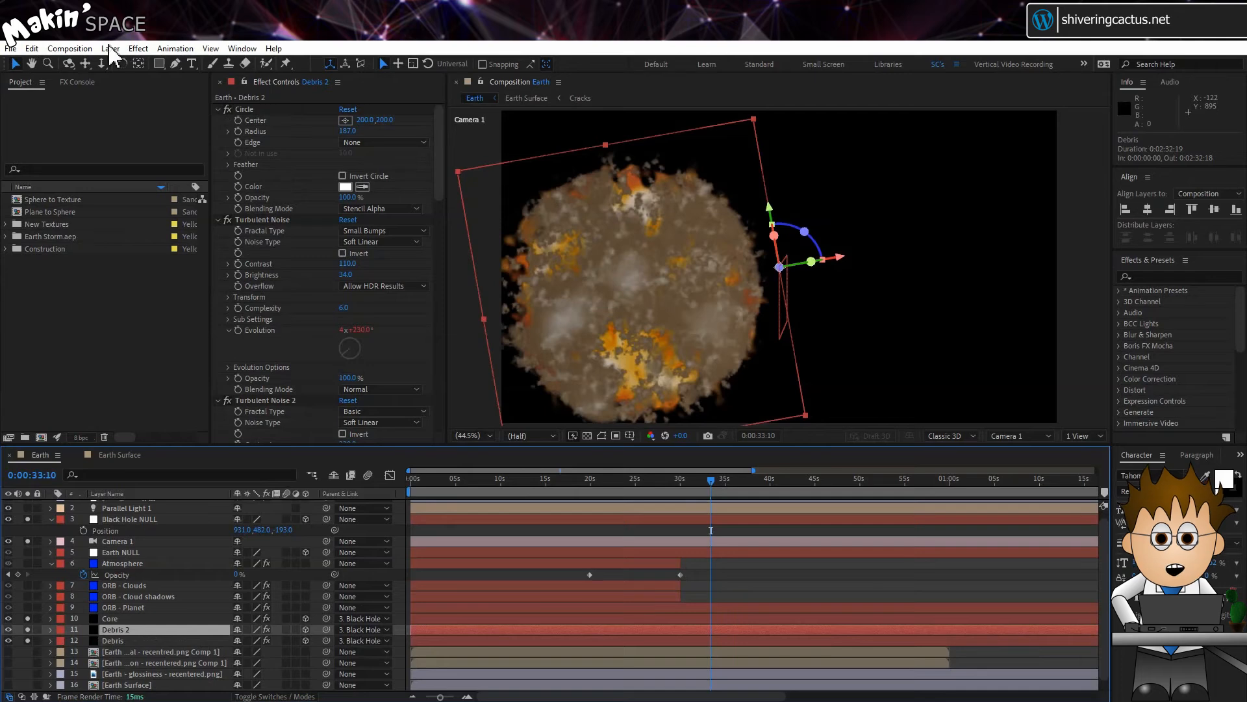
# - Add a Matte Choker effect with Choke 1 at 125 to Debris 2 and move that layer below Debris
pyautogui.click(138, 49)
pyautogui.moveTo(215, 298)
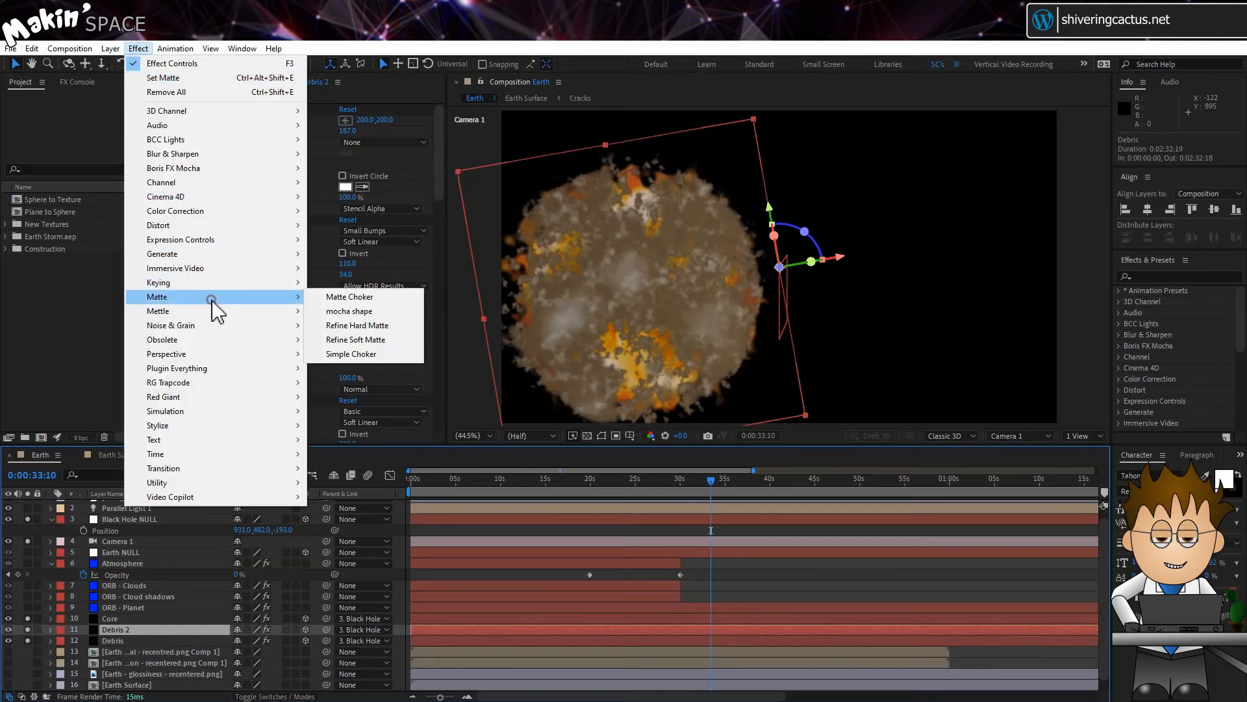
pyautogui.click(390, 297)
pyautogui.scroll(-10, 309, 415)
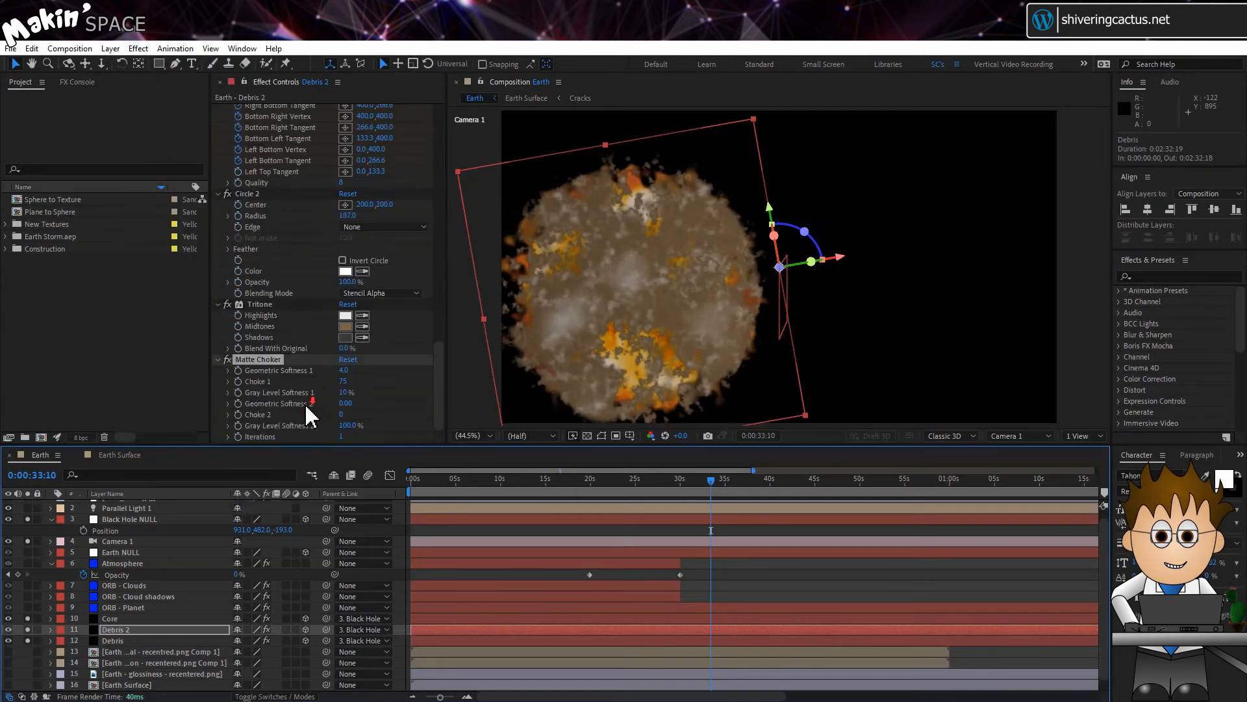
pyautogui.click(342, 382)
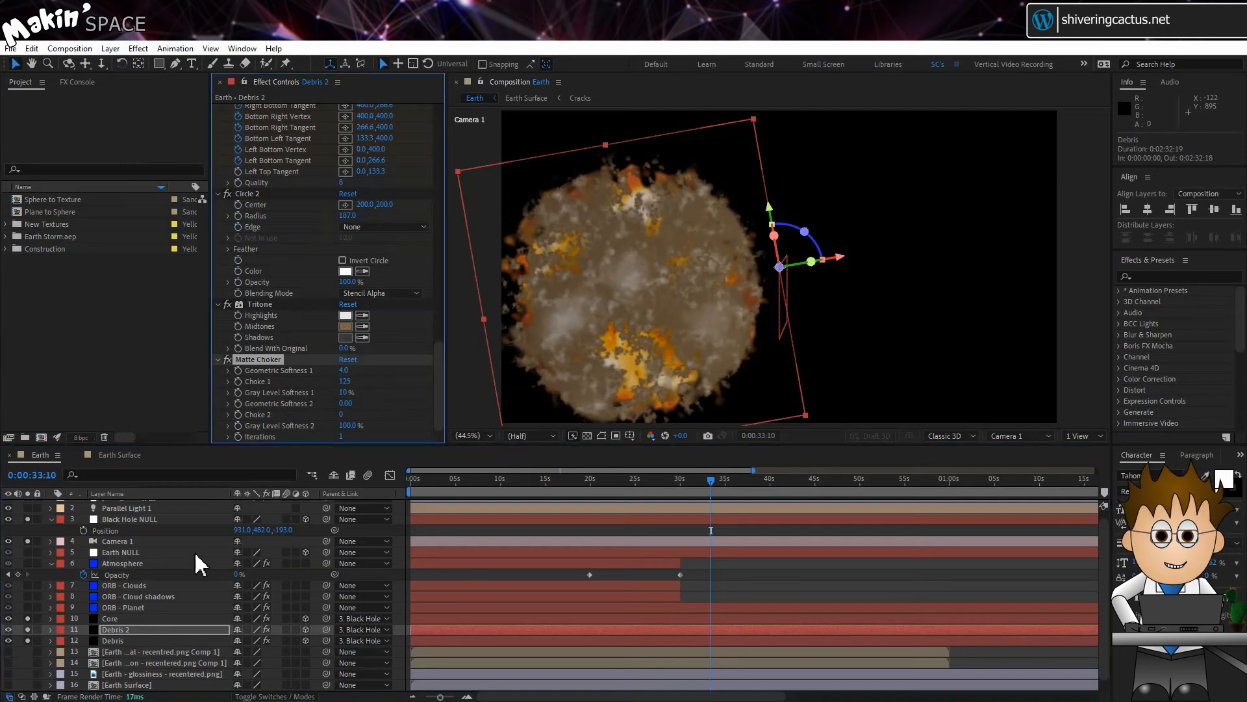
pyautogui.moveTo(124, 630); pyautogui.dragTo(130, 656)
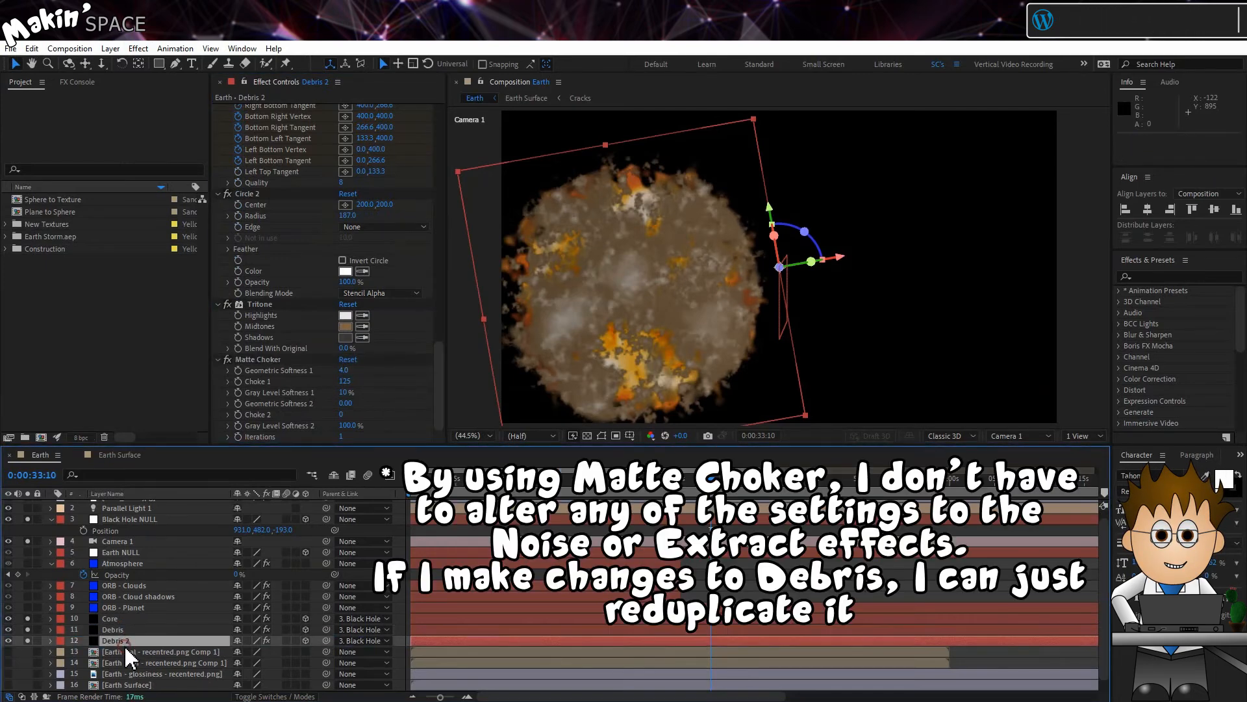
# - Change the matte source layer of Core's Set Matte effect to Debris 2
pyautogui.click(112, 618)
pyautogui.click(359, 209)
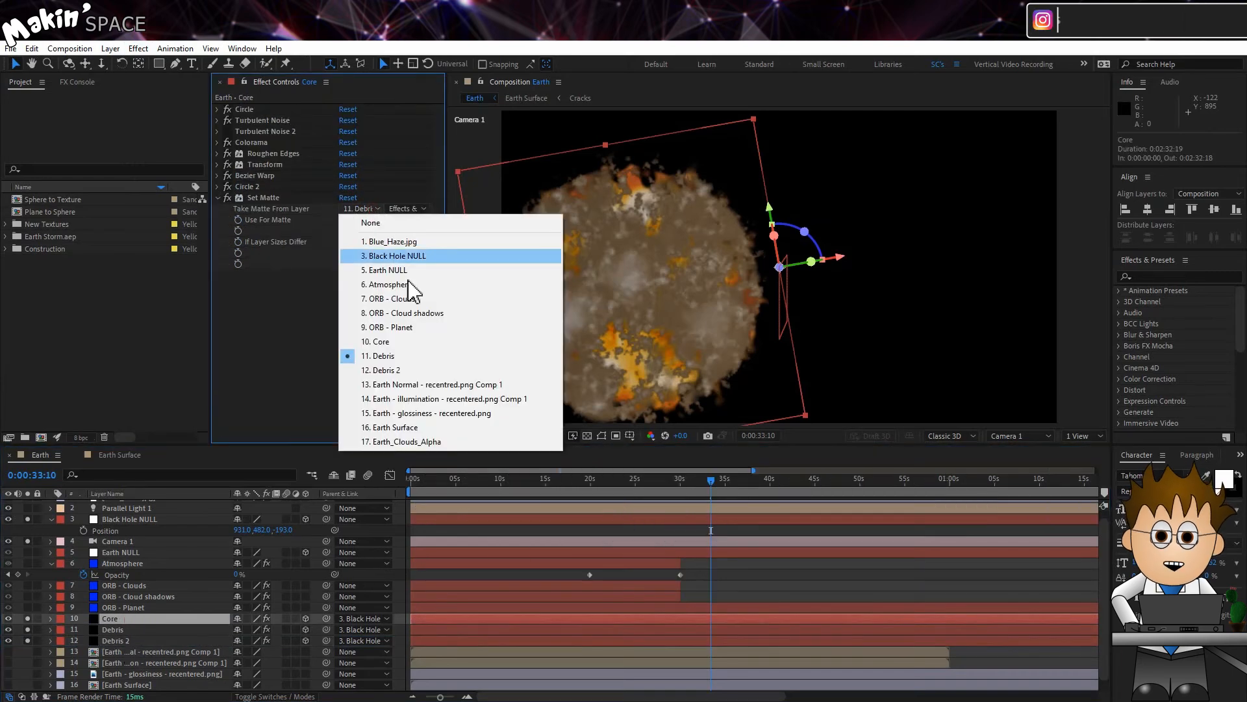
pyautogui.click(421, 369)
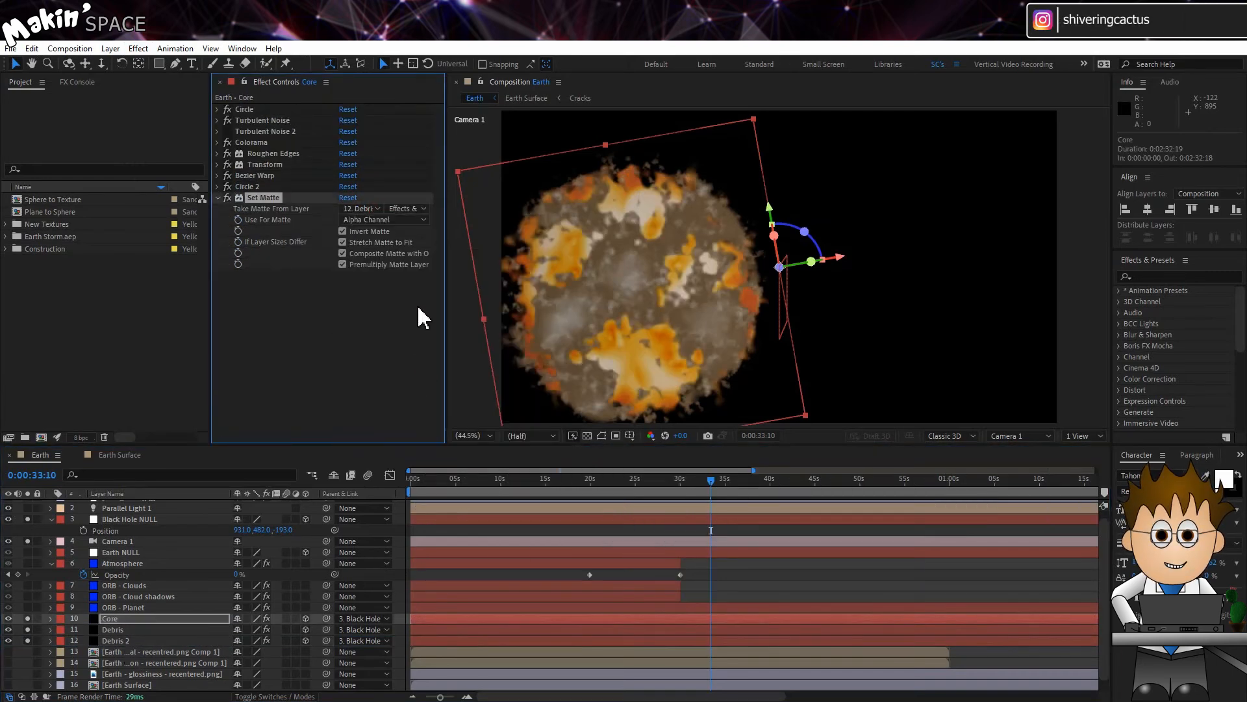
# - Add a CC Radial Fast Blur effect to Core and set its Amount to 85
pyautogui.click(138, 48)
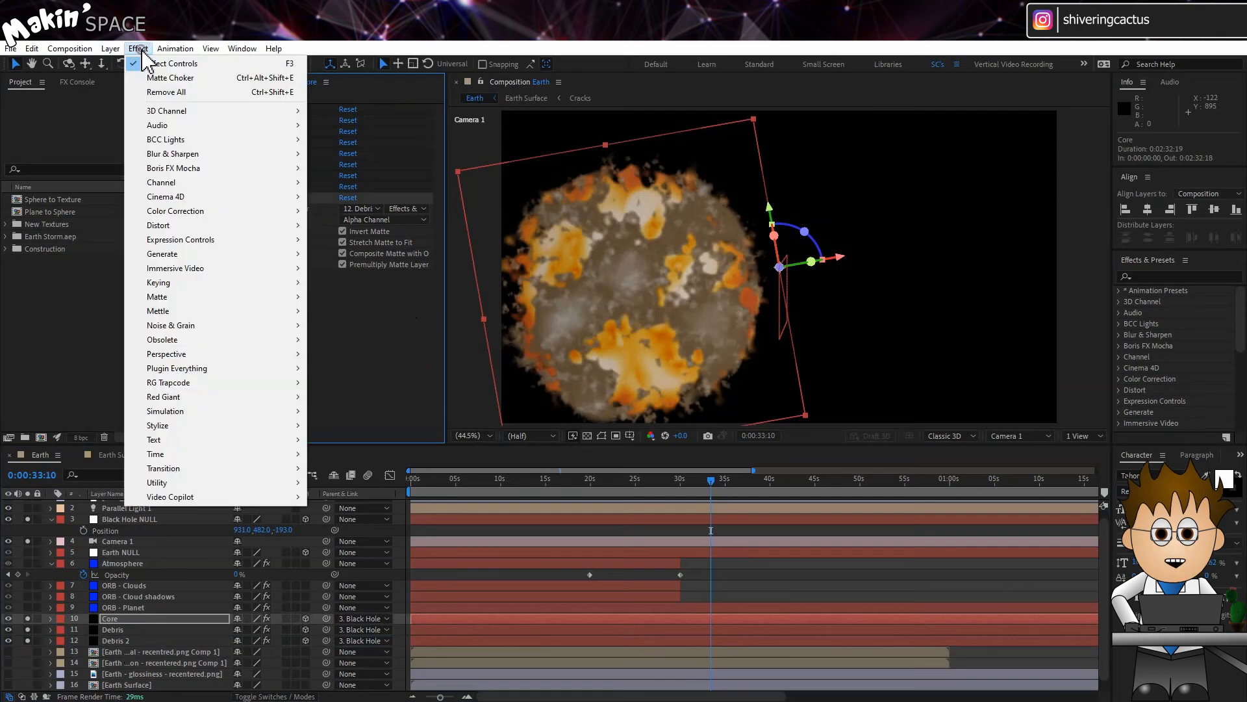
pyautogui.moveTo(200, 156)
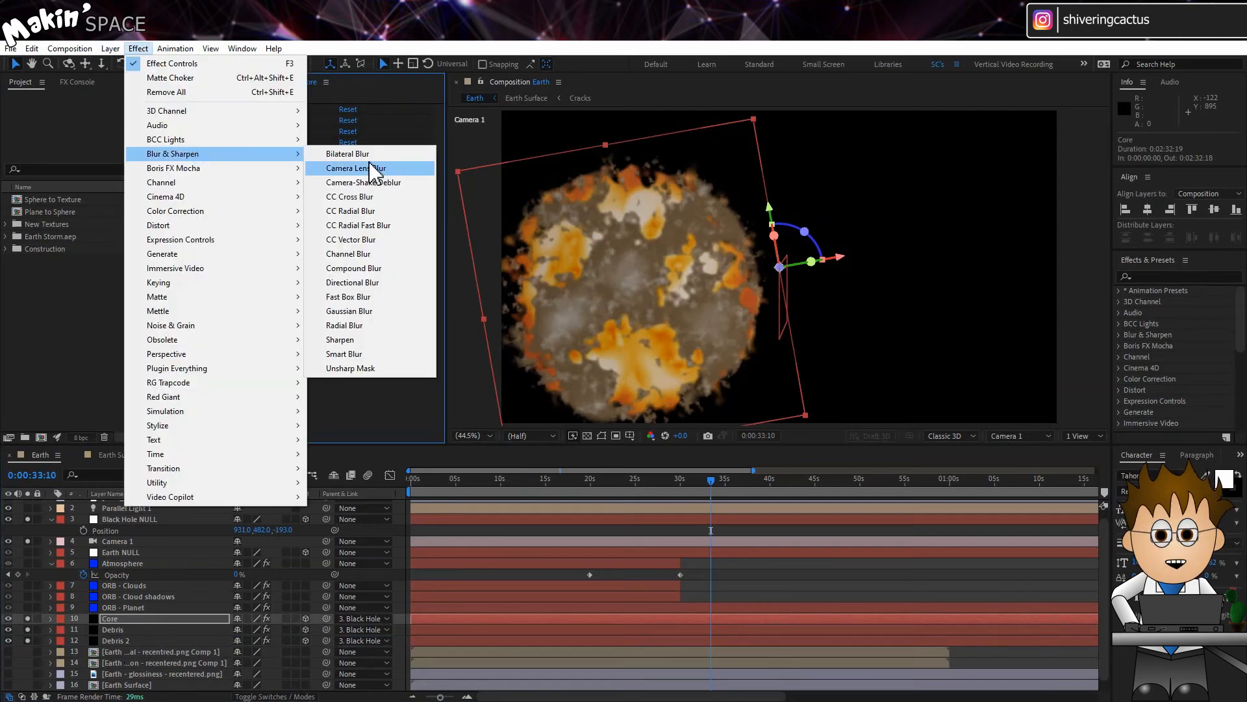
pyautogui.click(396, 226)
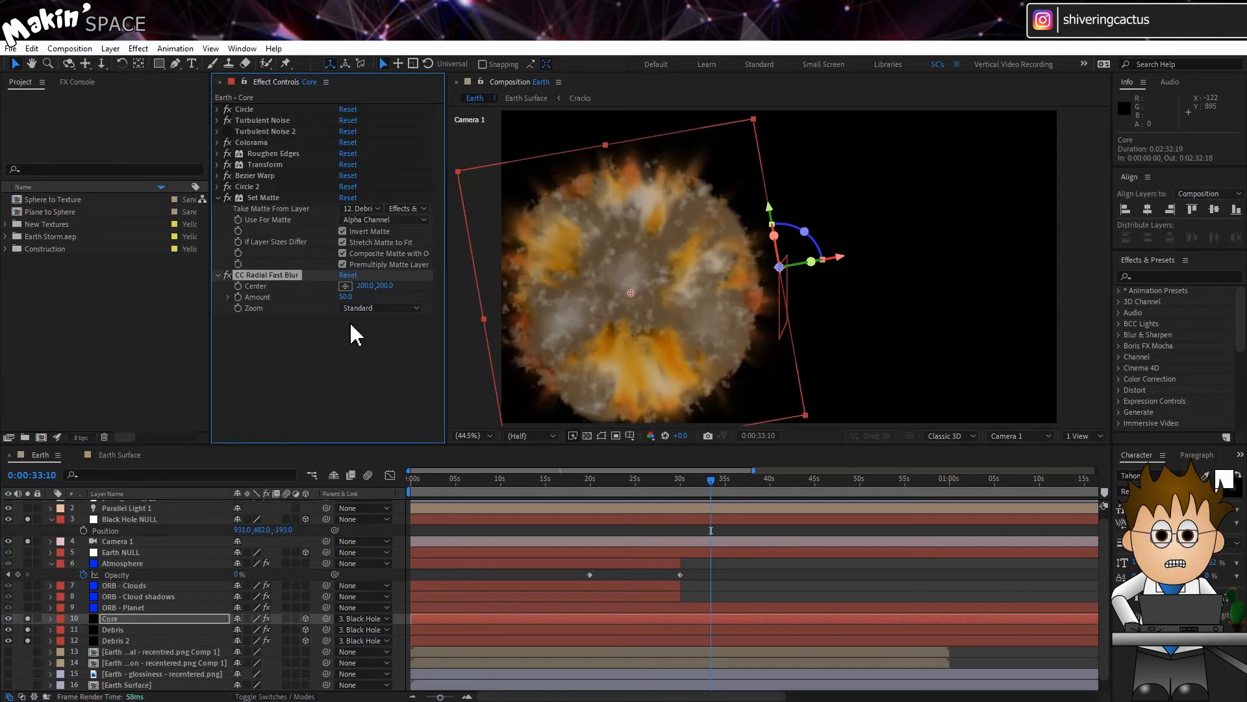
pyautogui.click(347, 298)
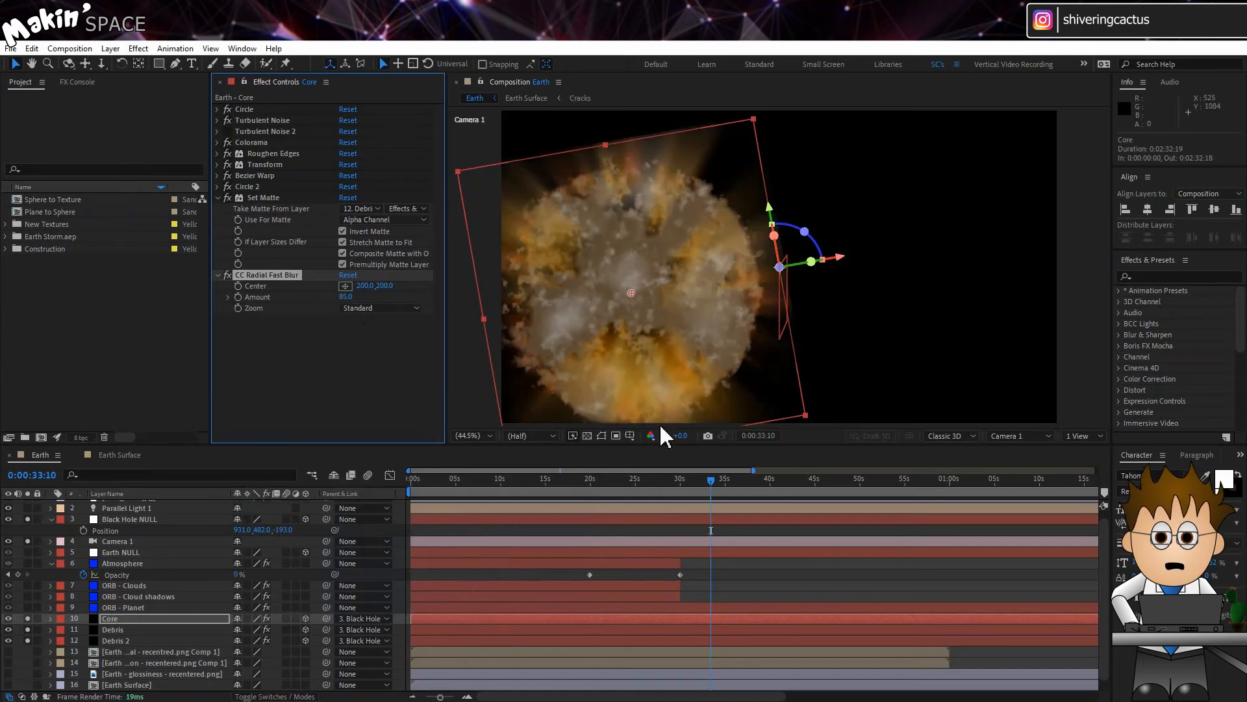
# - Animate the radial blur's Center to the Black Hole NULL, about 405, 199, at 0:00:48:19, and return to 0:00:38:03
pyautogui.moveTo(735, 478); pyautogui.dragTo(849, 480)
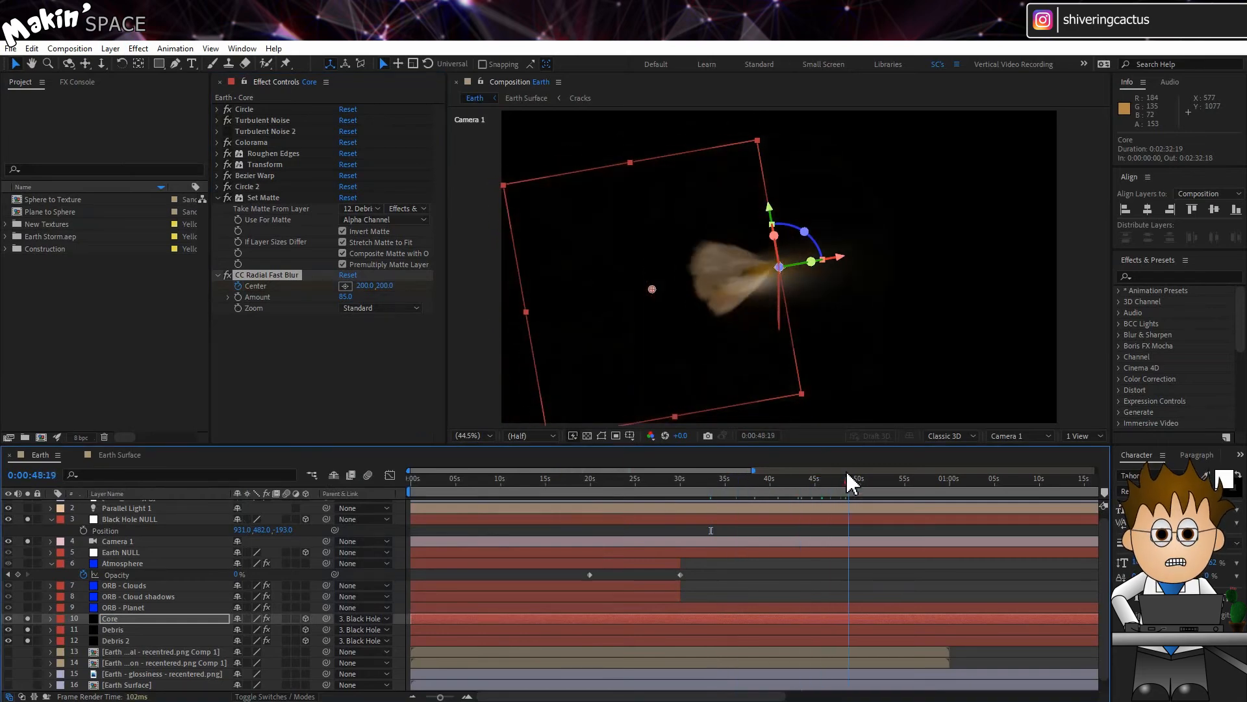
pyautogui.moveTo(652, 289); pyautogui.dragTo(781, 266)
pyautogui.moveTo(854, 483); pyautogui.dragTo(753, 496)
# - Add a VC Color Vibrance effect to Core and change its color to orange
pyautogui.click(139, 49)
pyautogui.moveTo(255, 502)
pyautogui.click(358, 554)
pyautogui.click(346, 330)
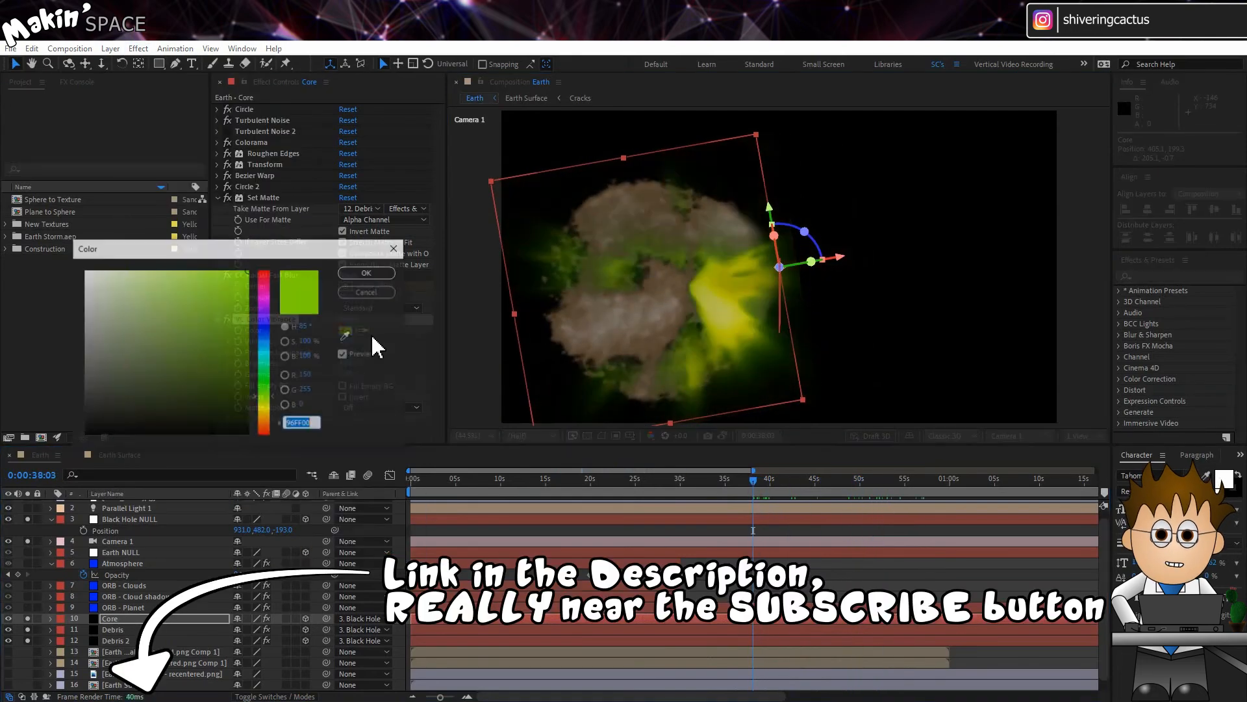
pyautogui.click(264, 412)
pyautogui.click(357, 273)
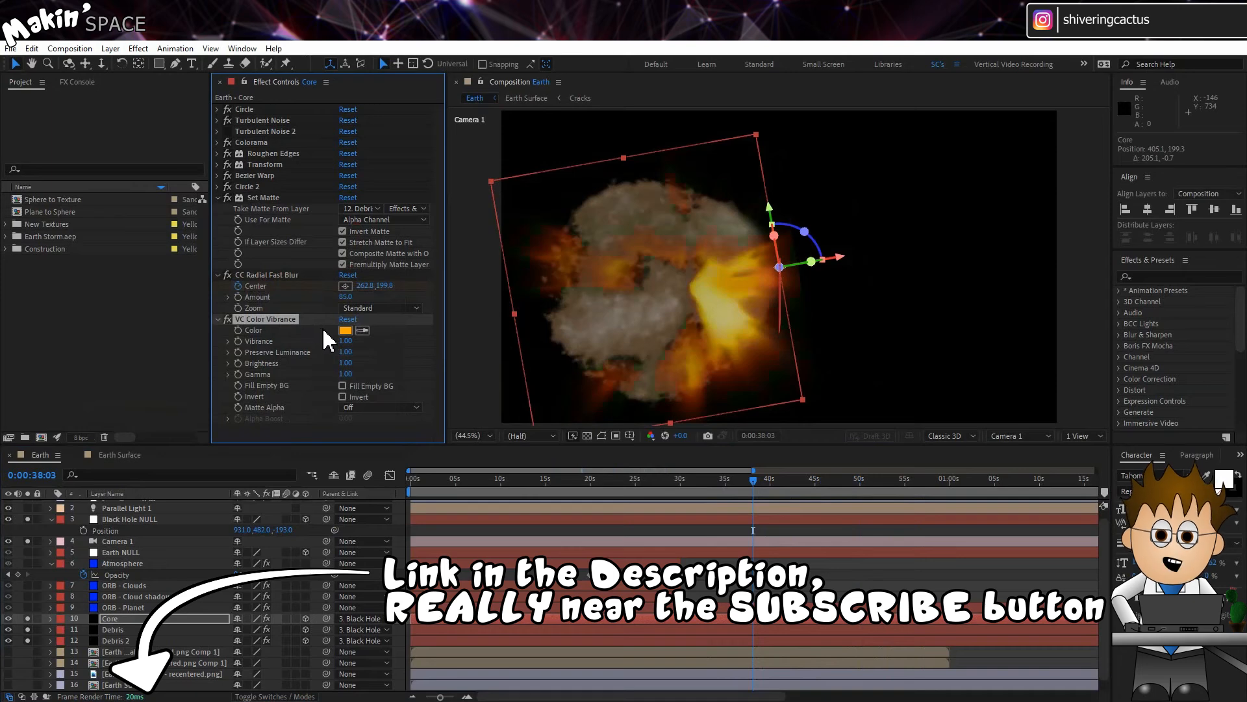
# - Reduce the Amount of Core's CC Radial Fast Blur and fine-tune it by eye
pyautogui.moveTo(342, 297); pyautogui.dragTo(330, 299)
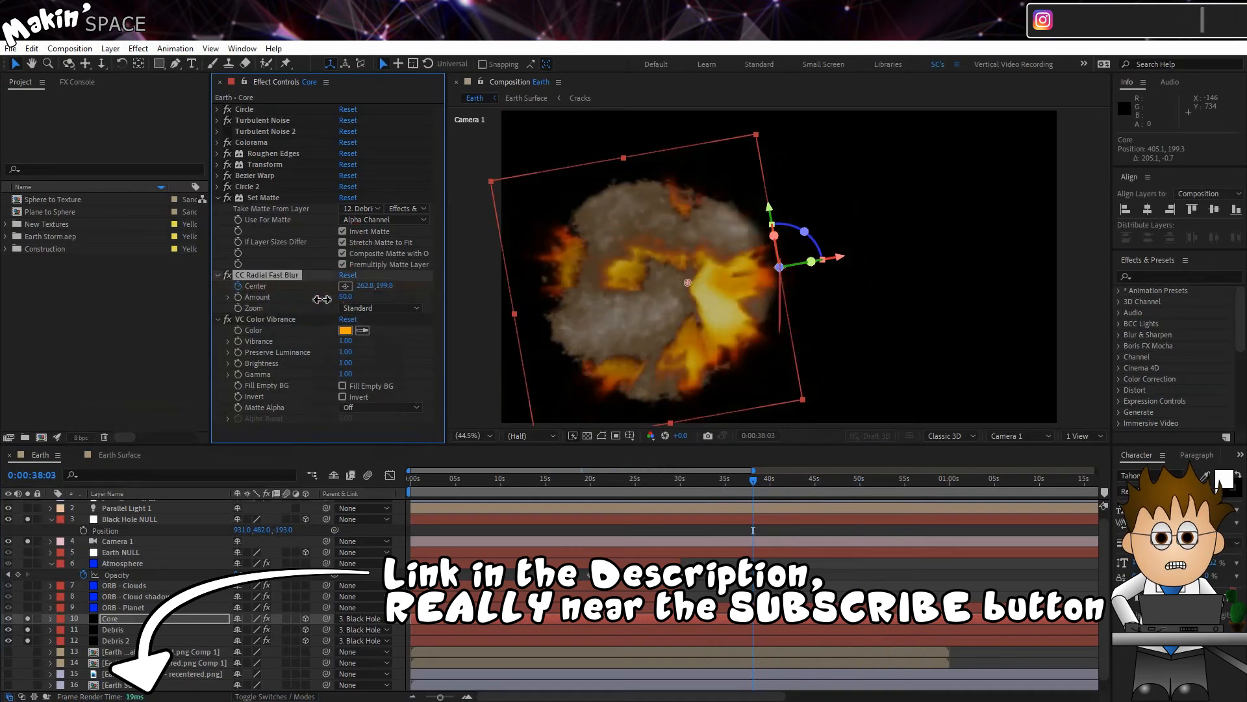
pyautogui.moveTo(356, 297); pyautogui.dragTo(363, 296)
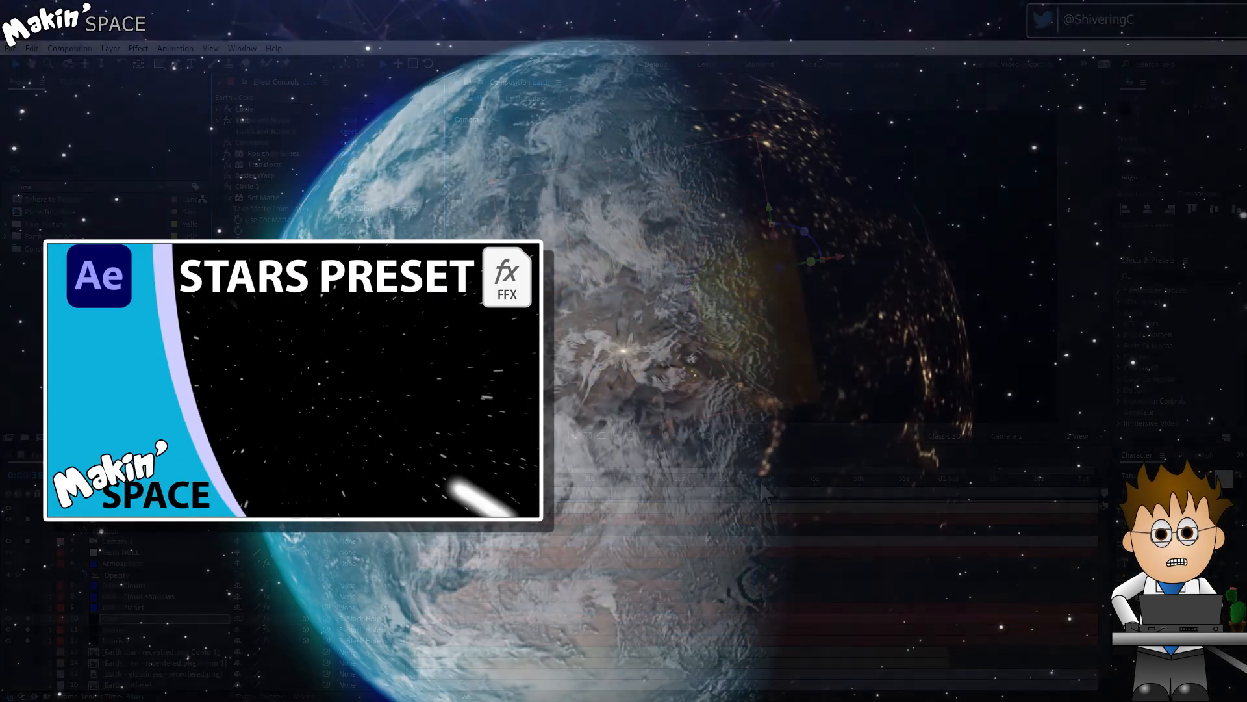